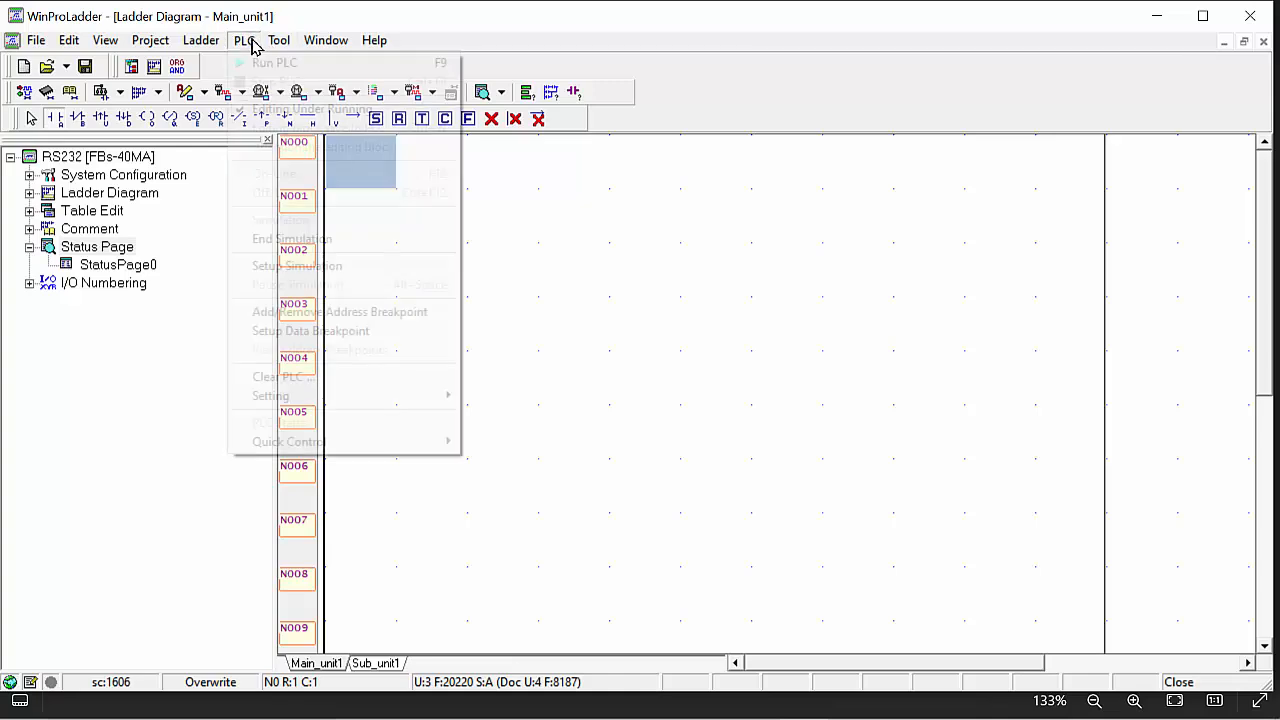
End the simulation and insert a normally open M100 contact at the start of rung N000.
click(289, 240)
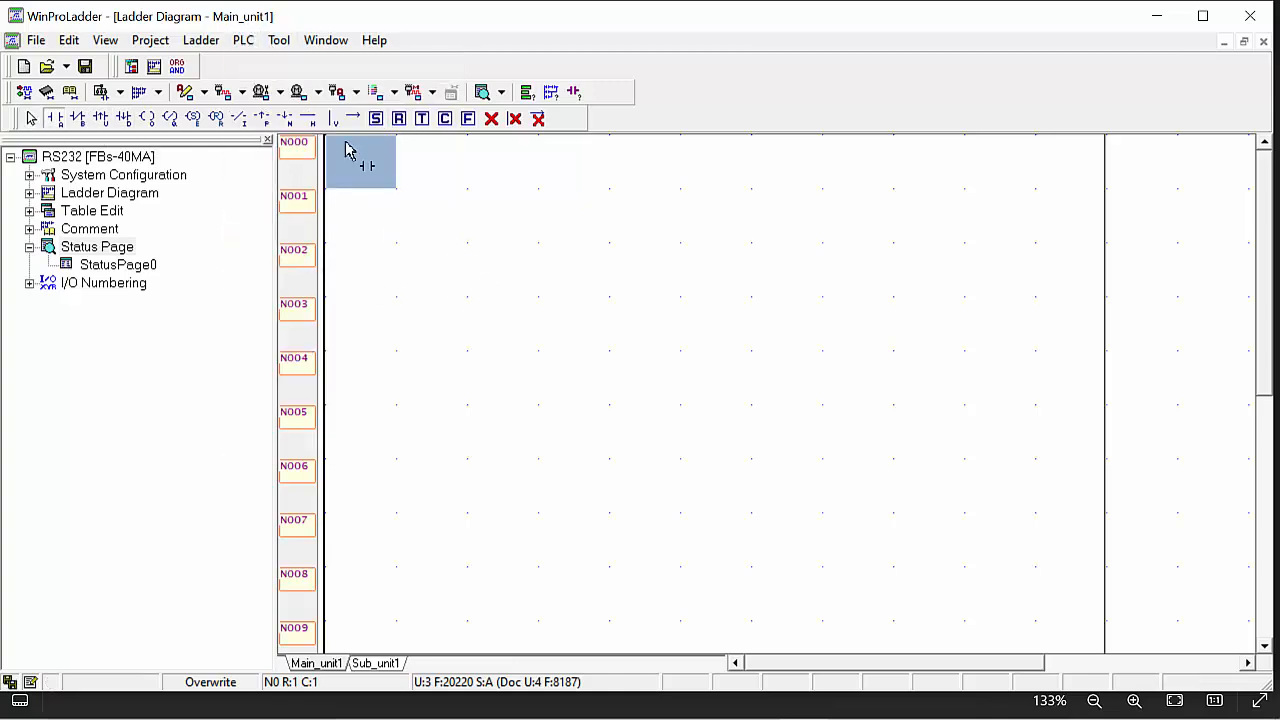
click(55, 120)
click(366, 168)
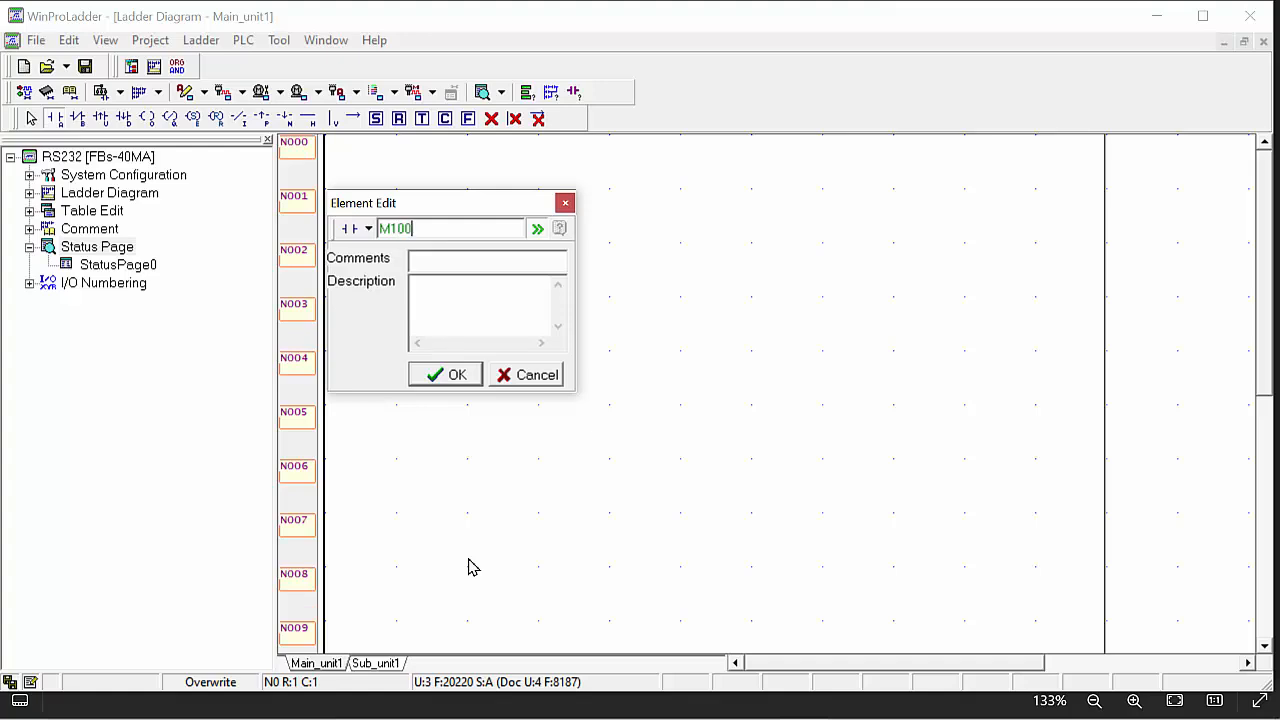
key(Return)
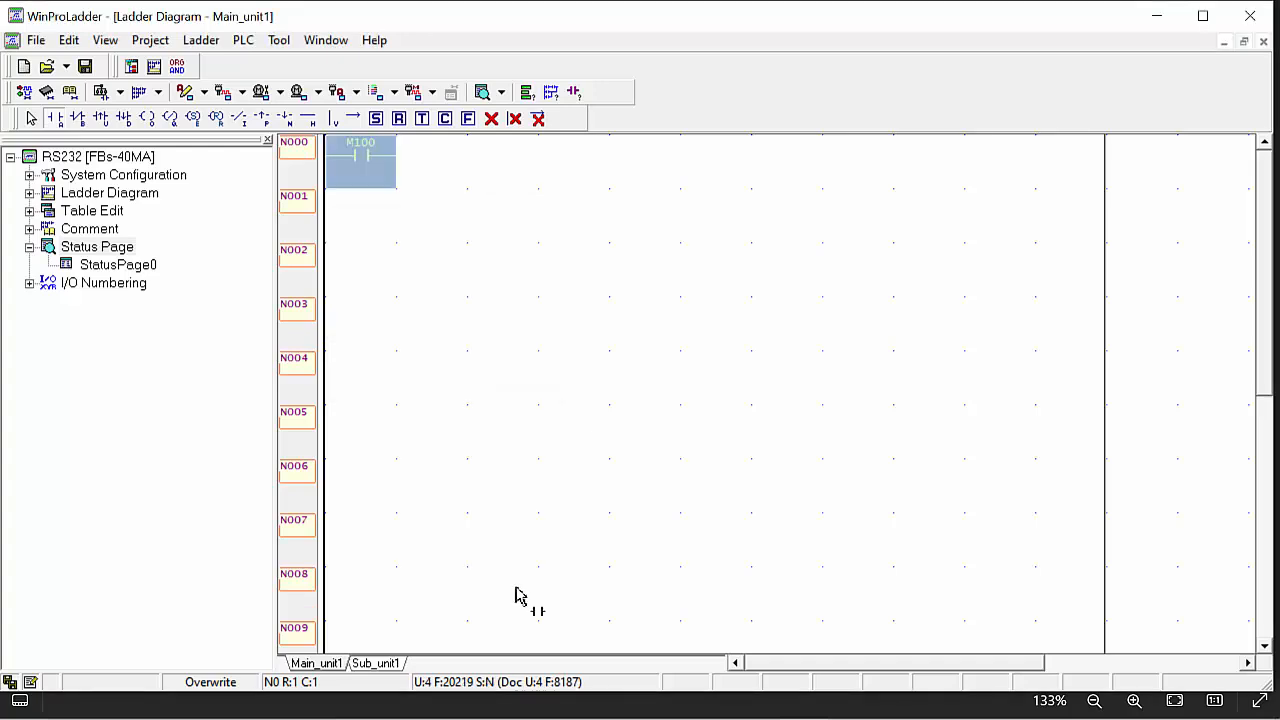
Add a T200 timer with preset value D0 at the end of rung N000.
click(422, 119)
click(425, 165)
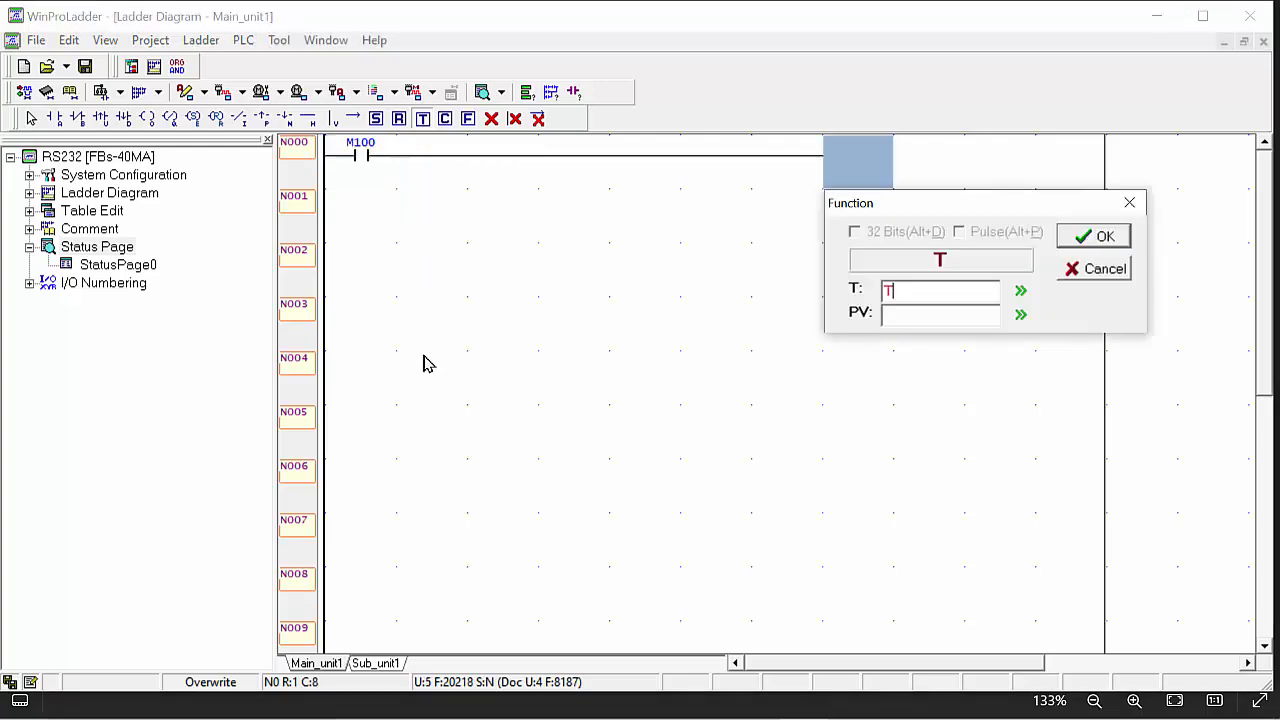
text(200)
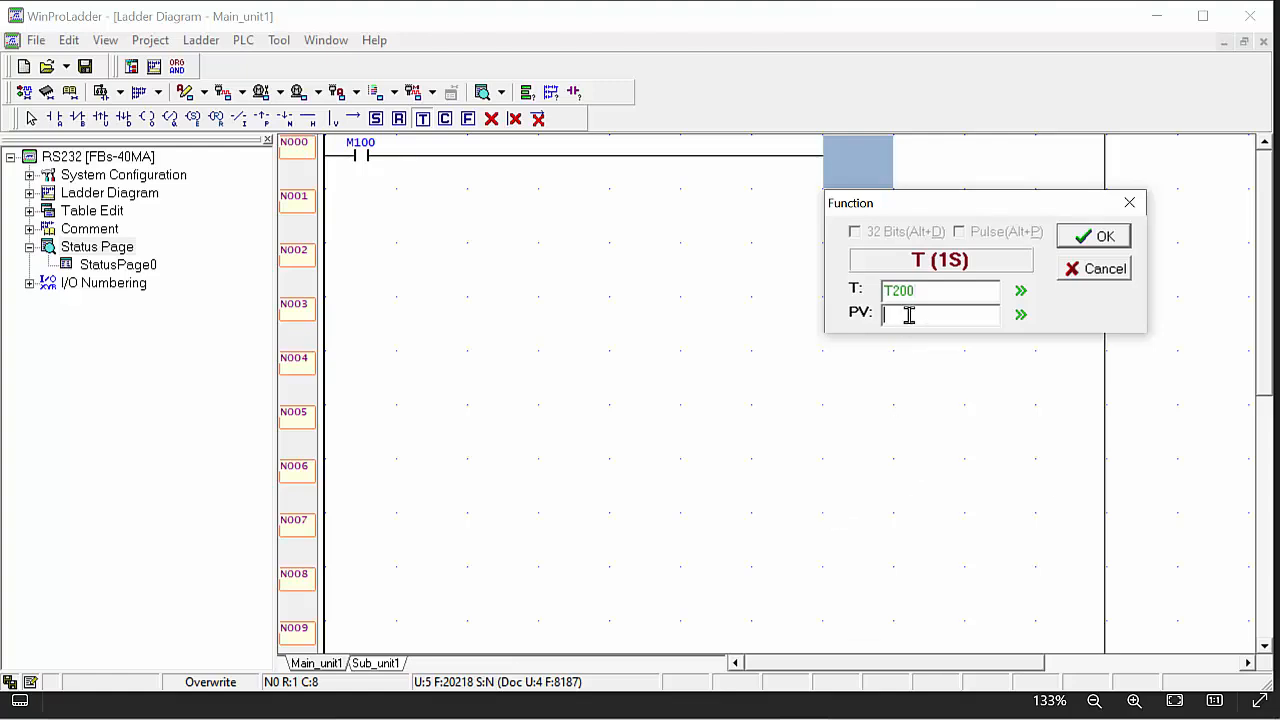
mouse_move(1139, 701)
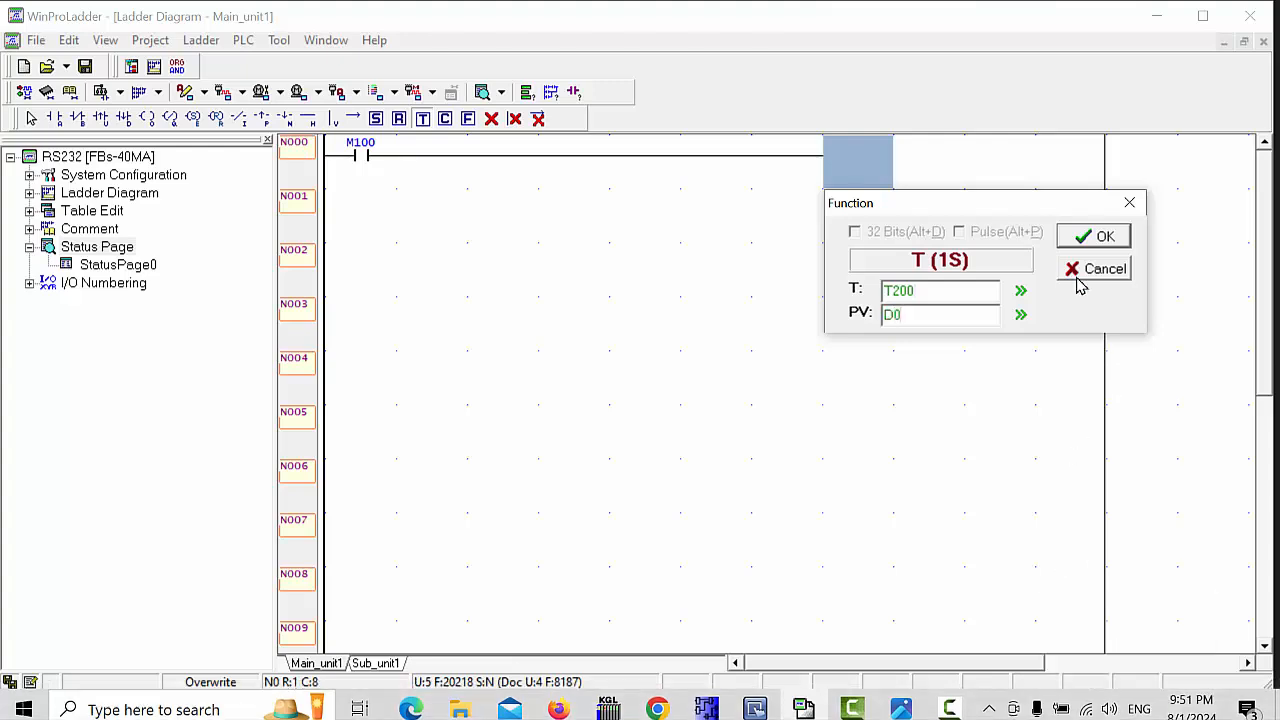
click(1088, 238)
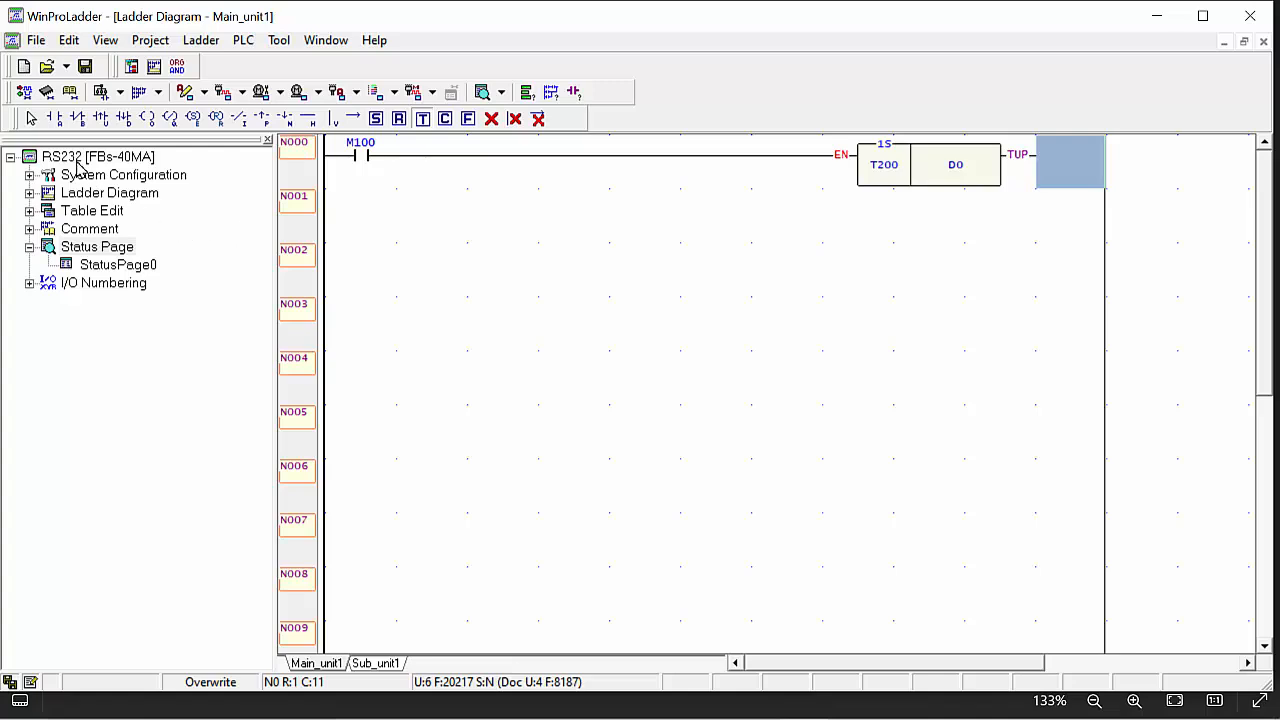
Draw a vertical branch line down from the rung just before the timer.
click(31, 118)
click(334, 119)
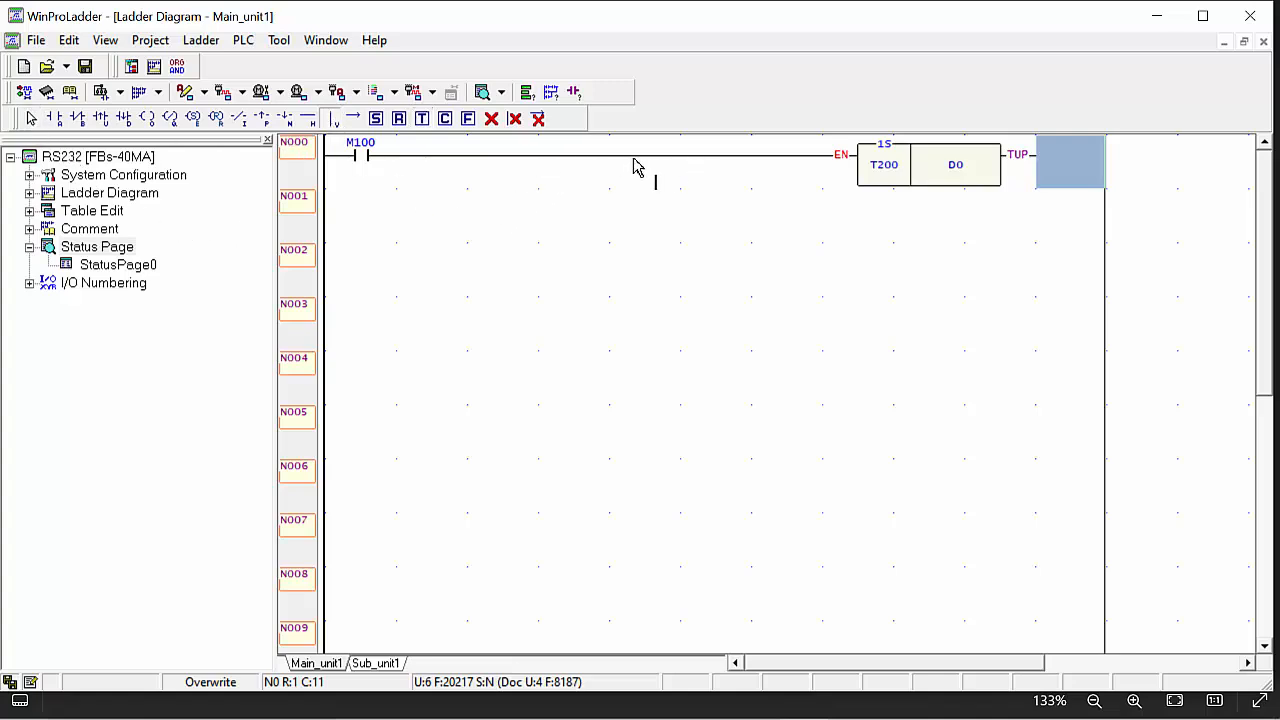
click(768, 166)
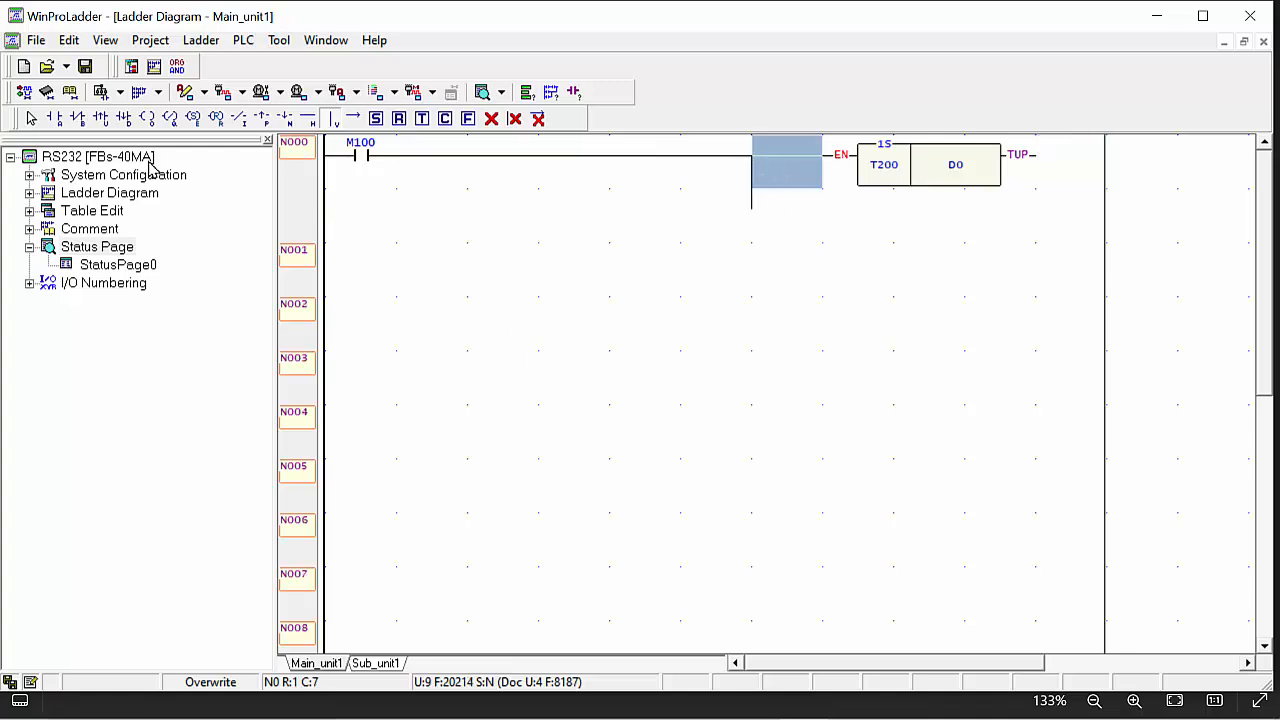
Add a Y0 output coil on the new branch below the timer.
click(149, 121)
click(770, 224)
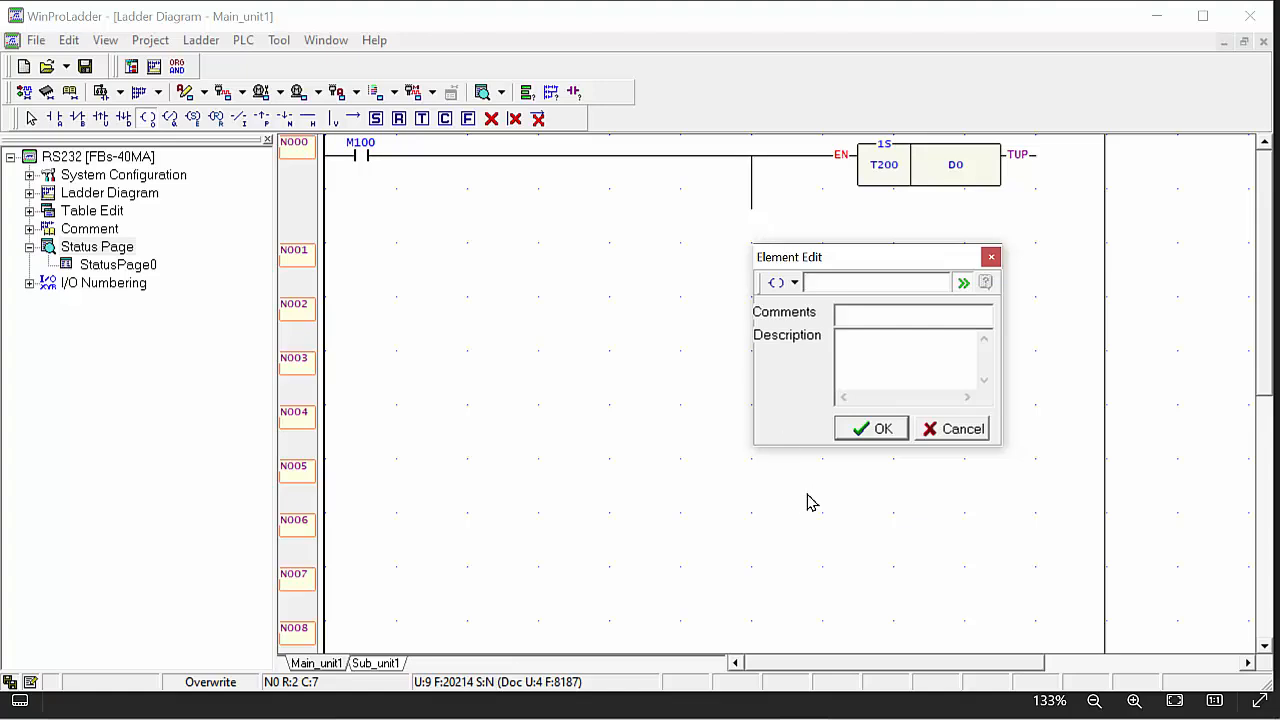
text(0)
key(Return)
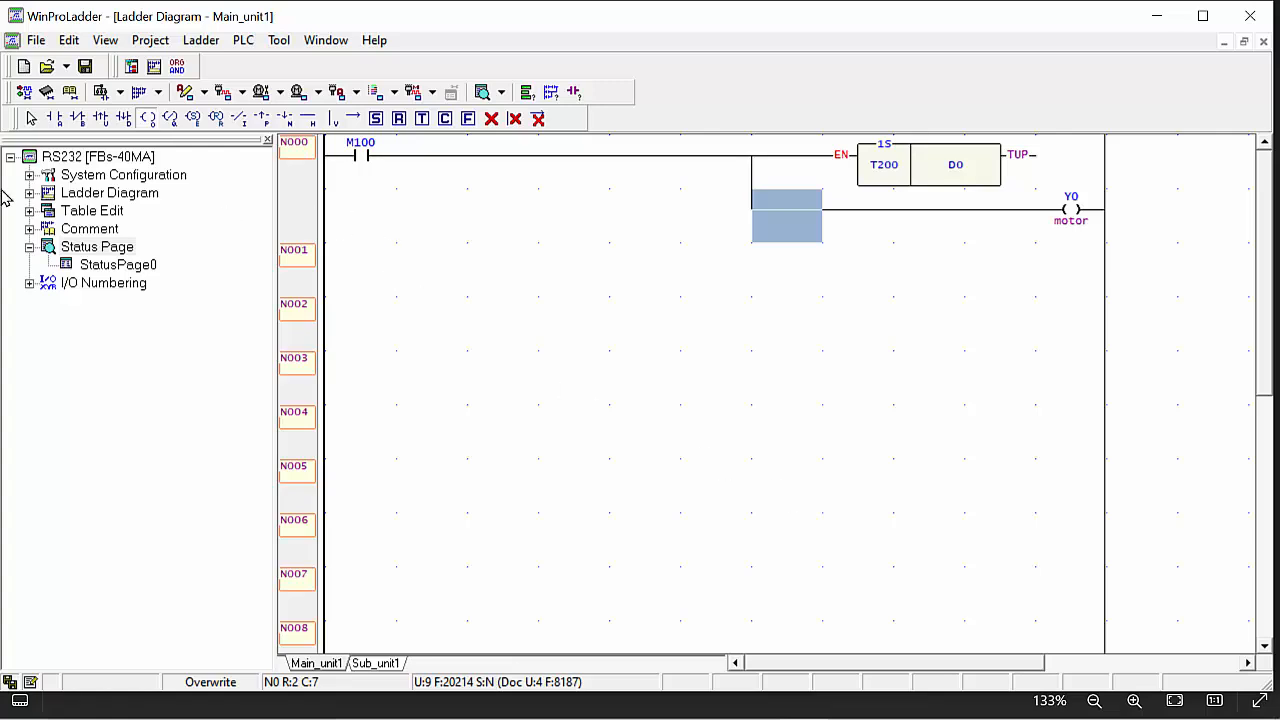
Insert a normally closed T200 contact on the branch in front of the Y0 coil.
click(78, 118)
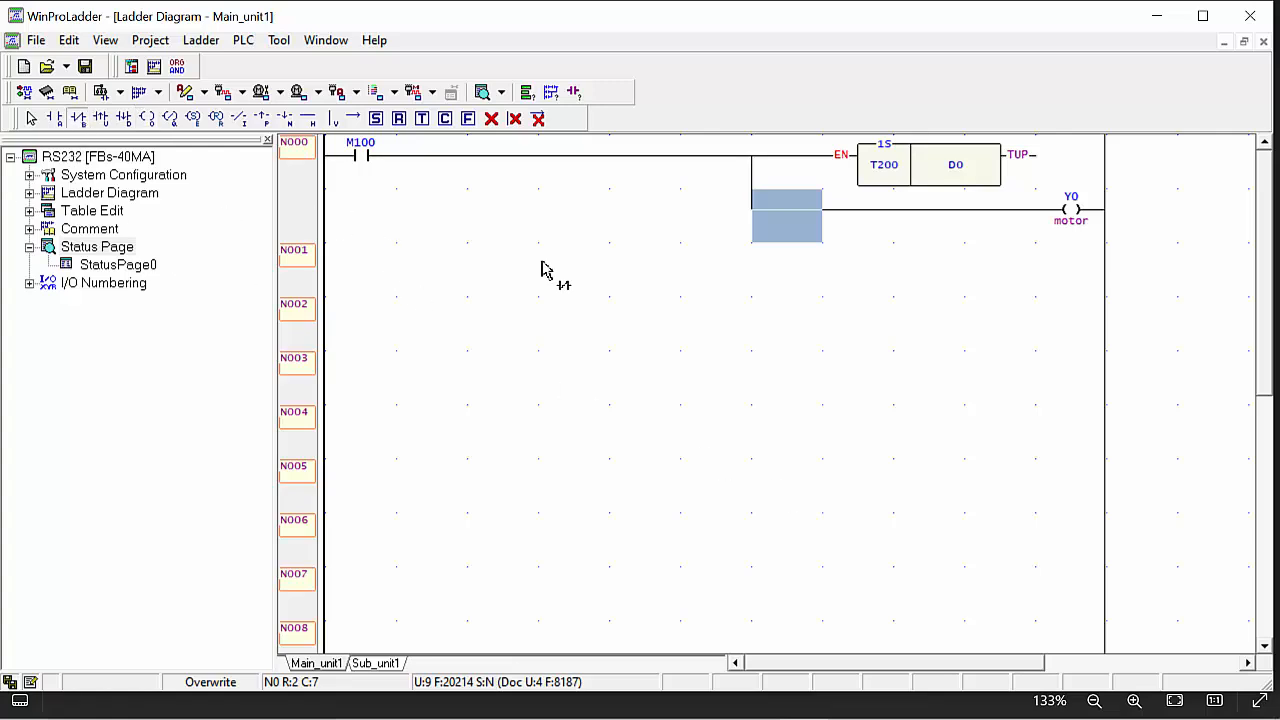
click(790, 215)
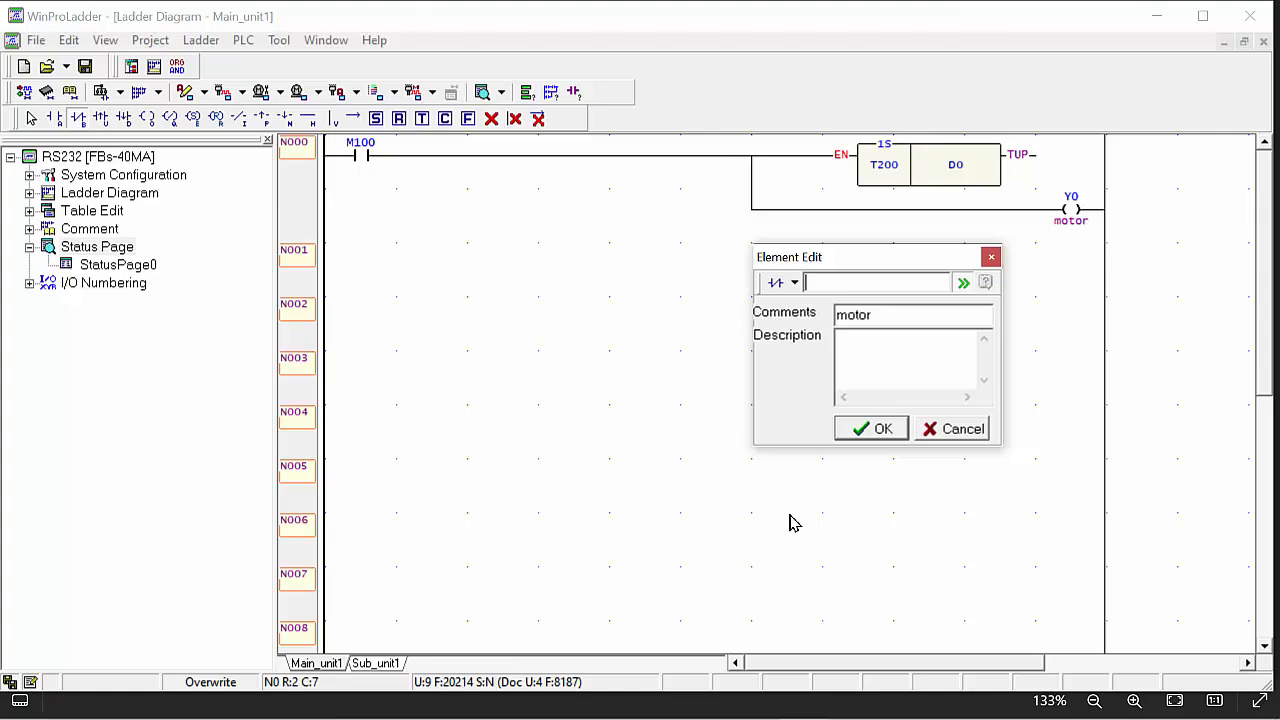
text(T200)
key(Return)
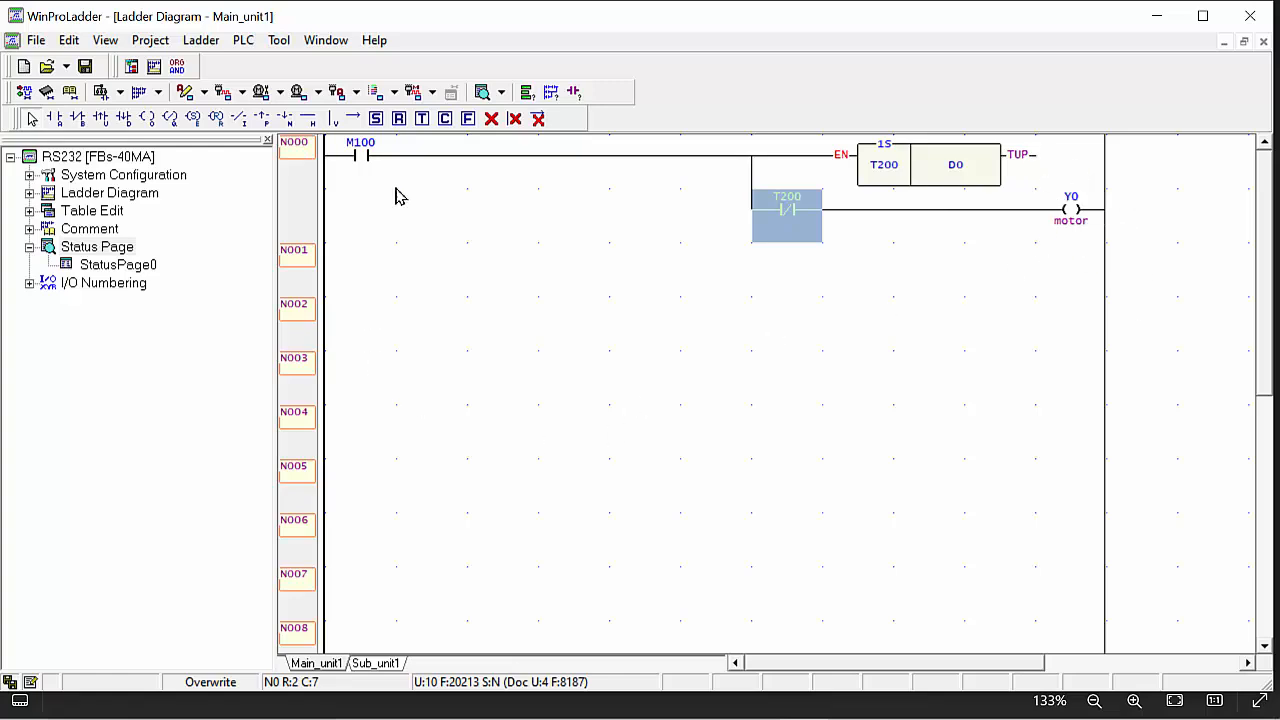
Start the simulation and run the PLC program.
click(244, 40)
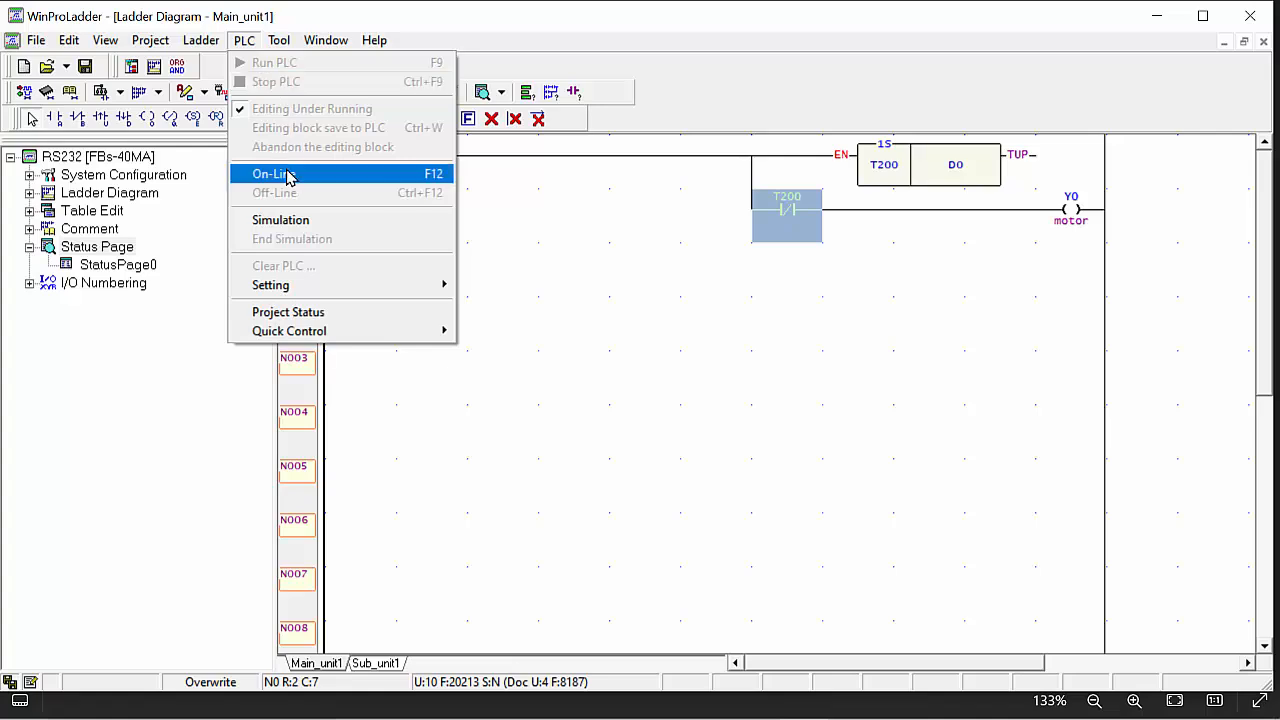
click(280, 219)
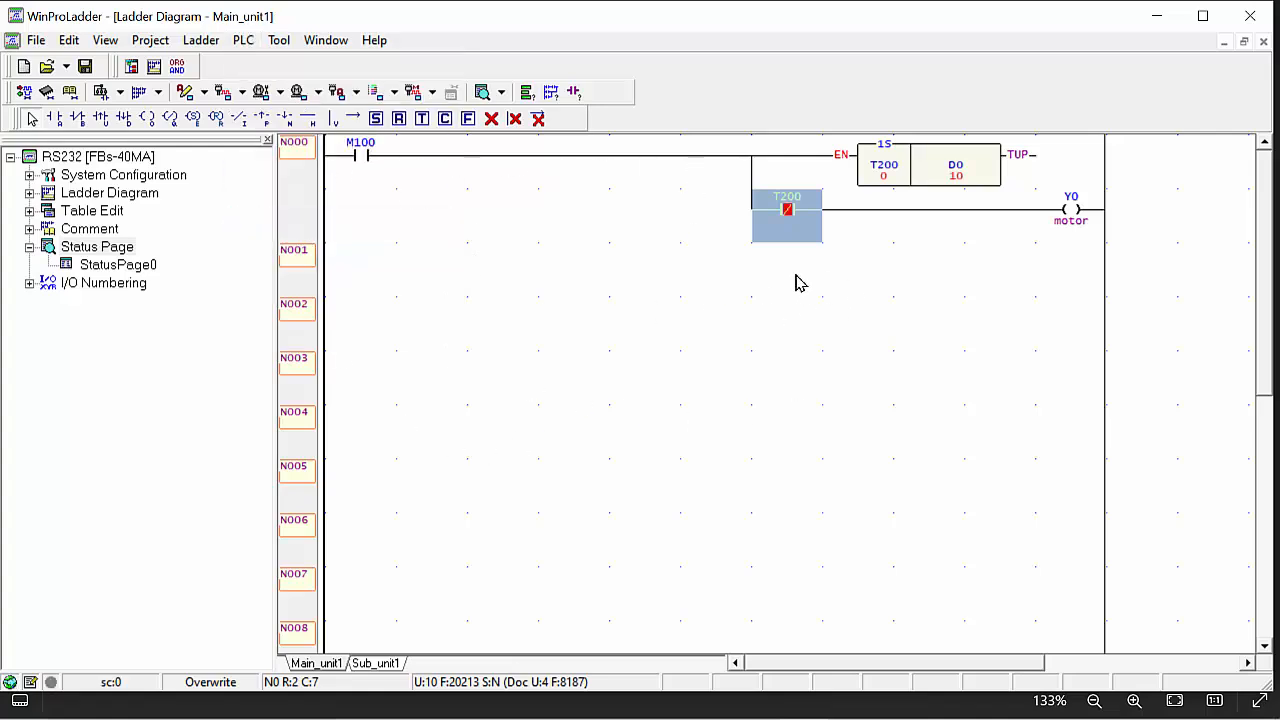
click(245, 40)
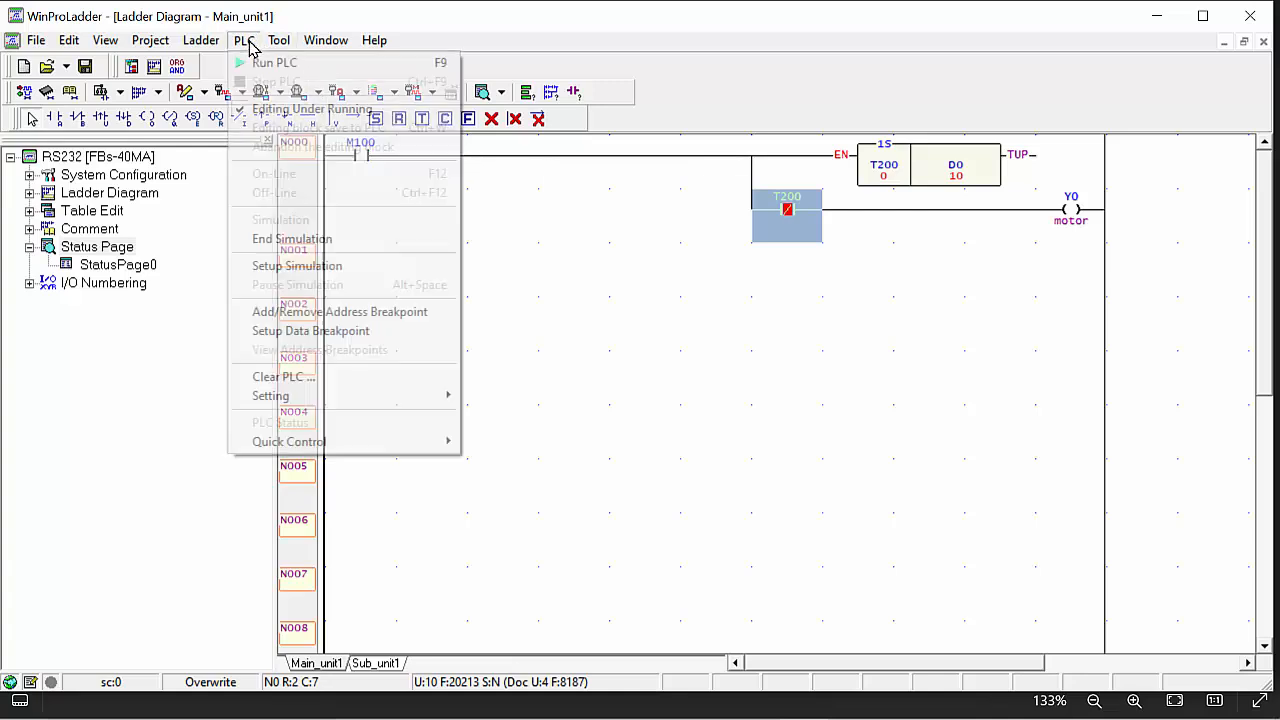
click(262, 63)
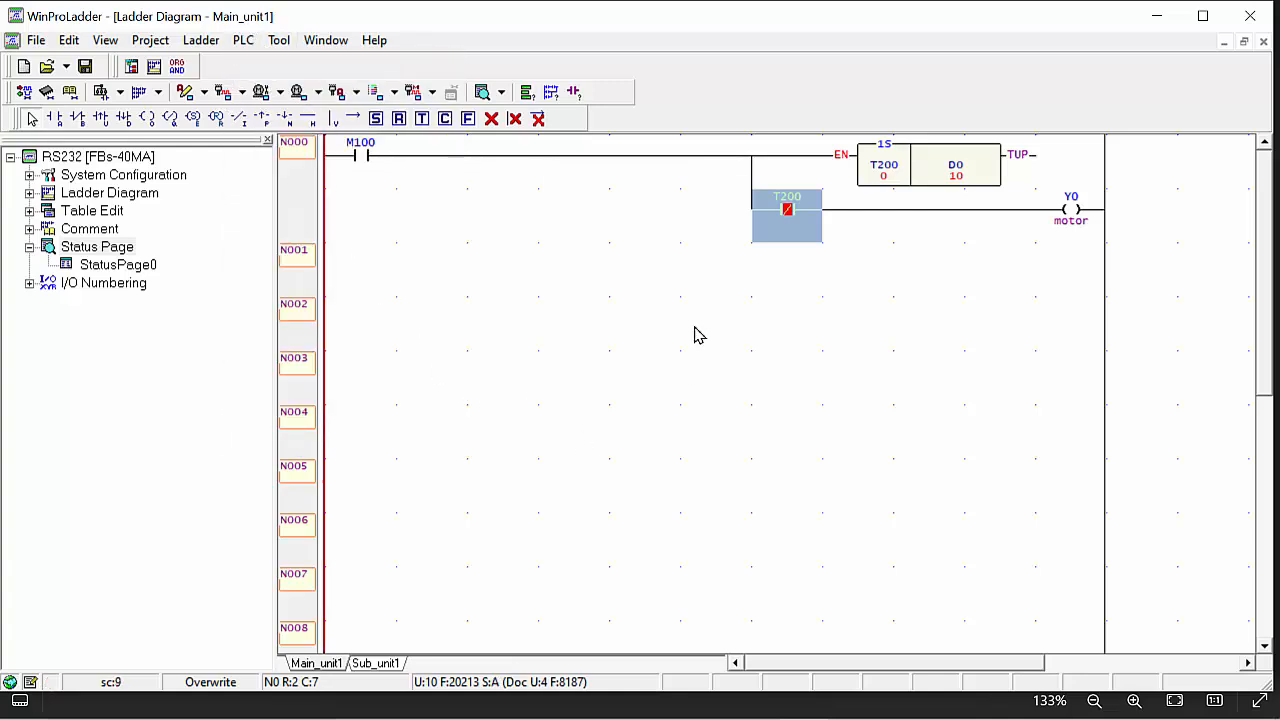
click(594, 266)
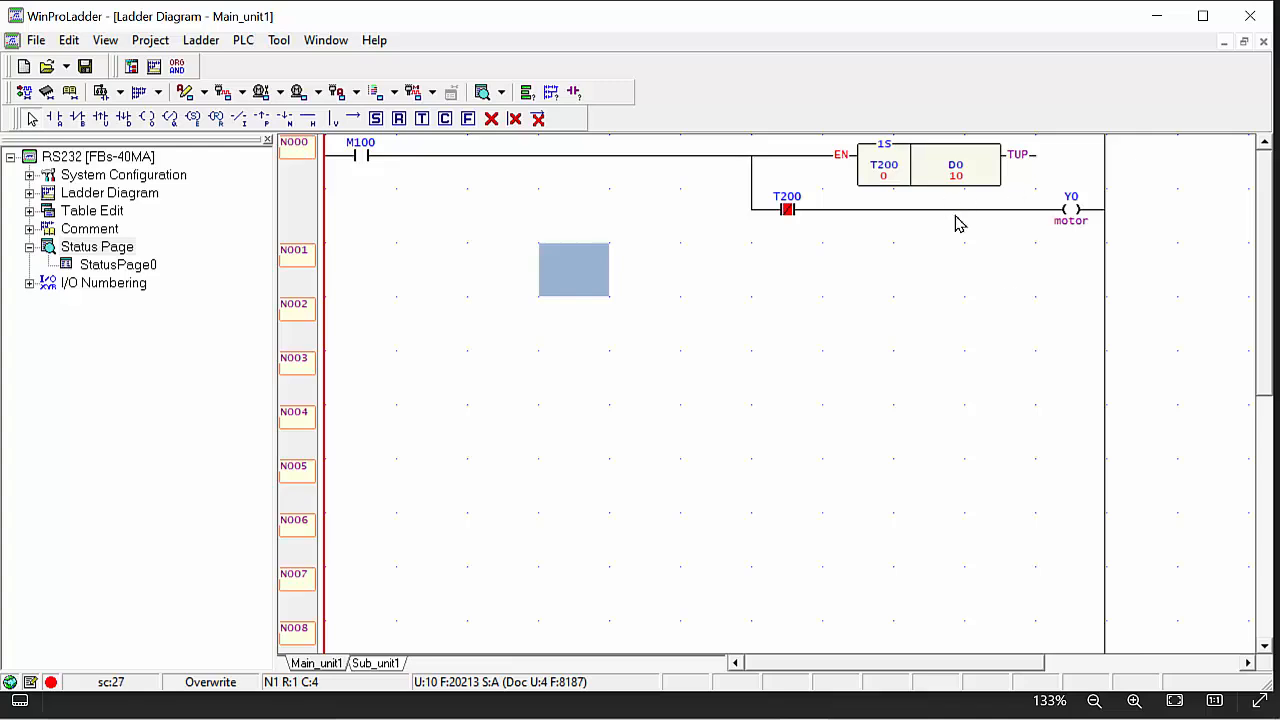
Switch to EasyBuilder Pro.
mouse_move(770, 715)
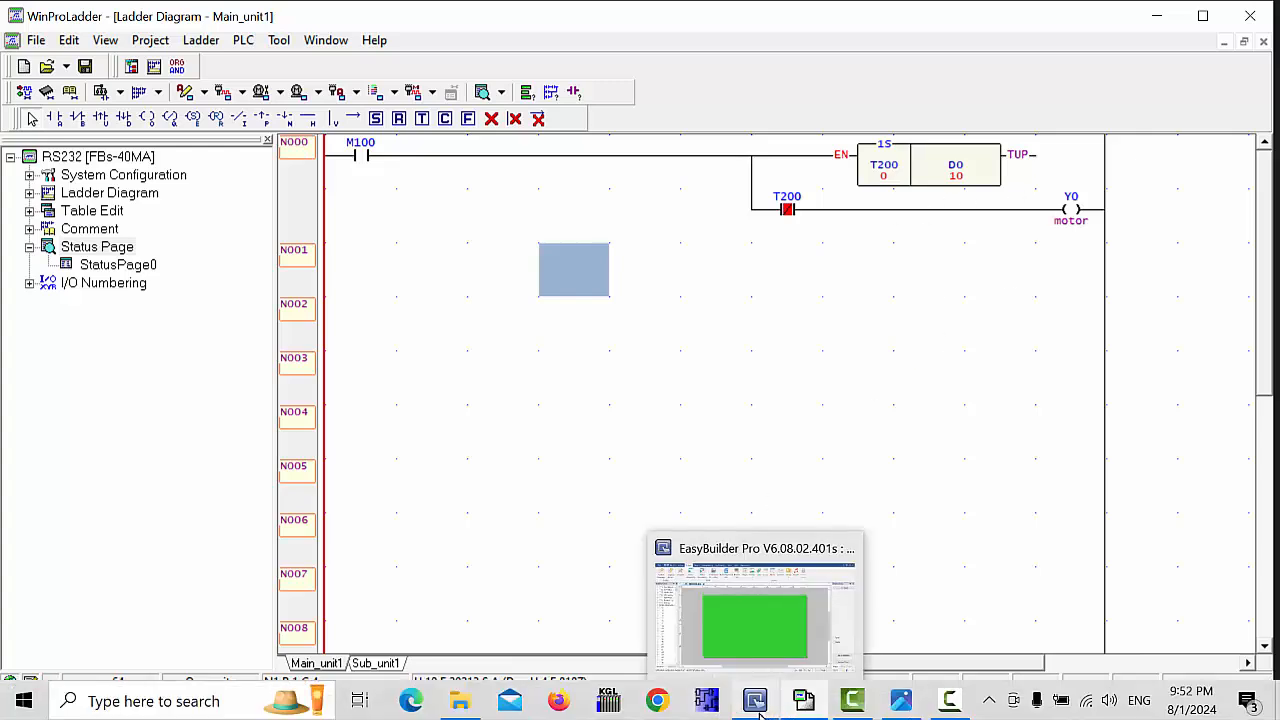
click(757, 615)
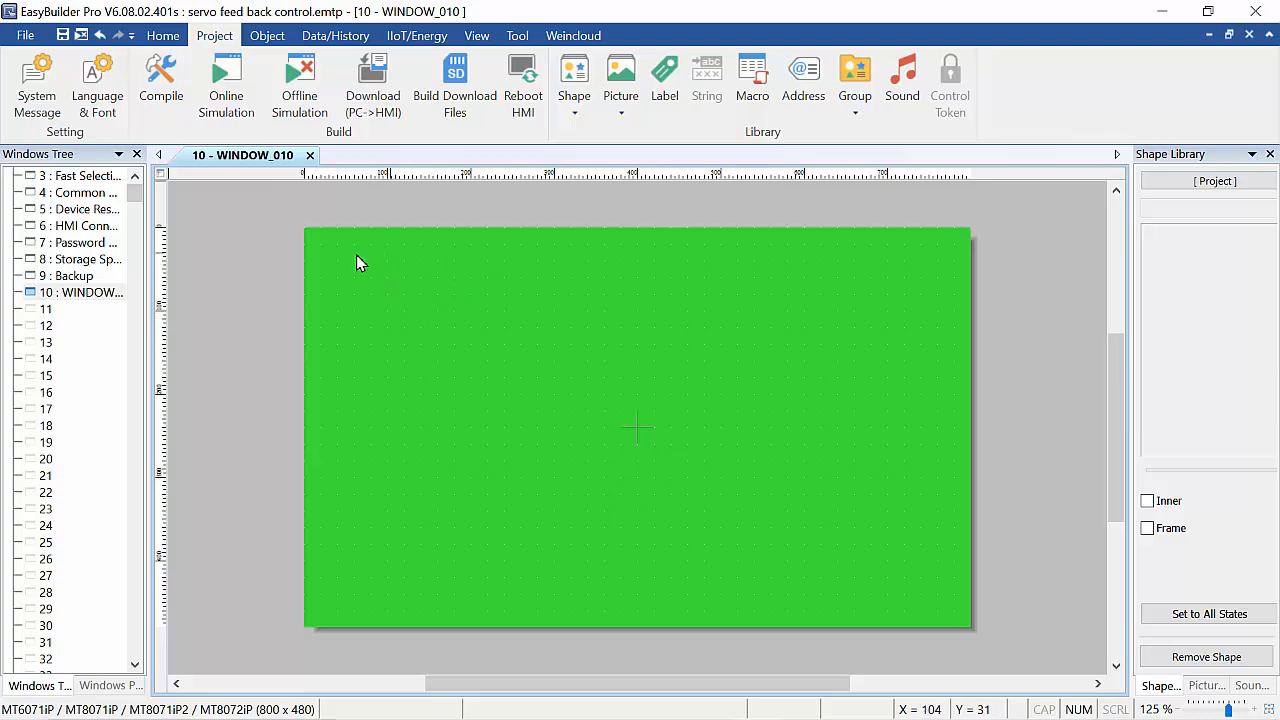
drag(356, 256, 904, 562)
right_click(492, 322)
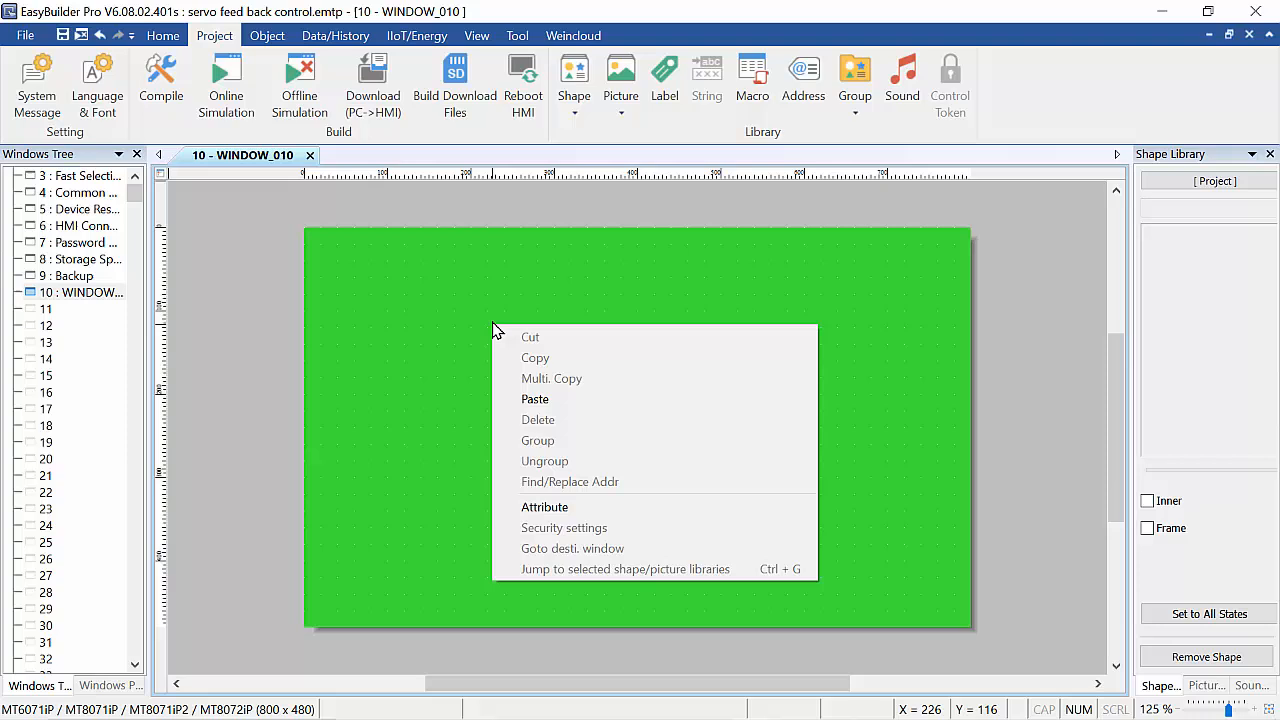
click(430, 278)
right_click(457, 262)
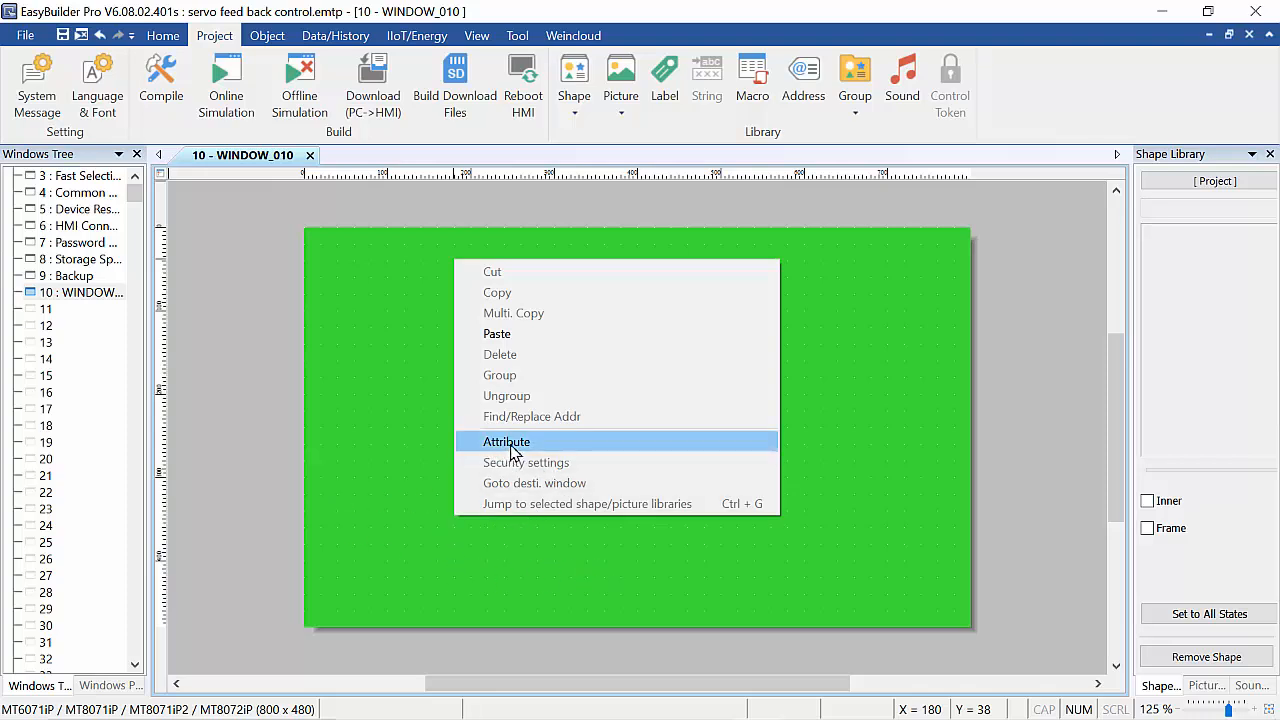
click(371, 290)
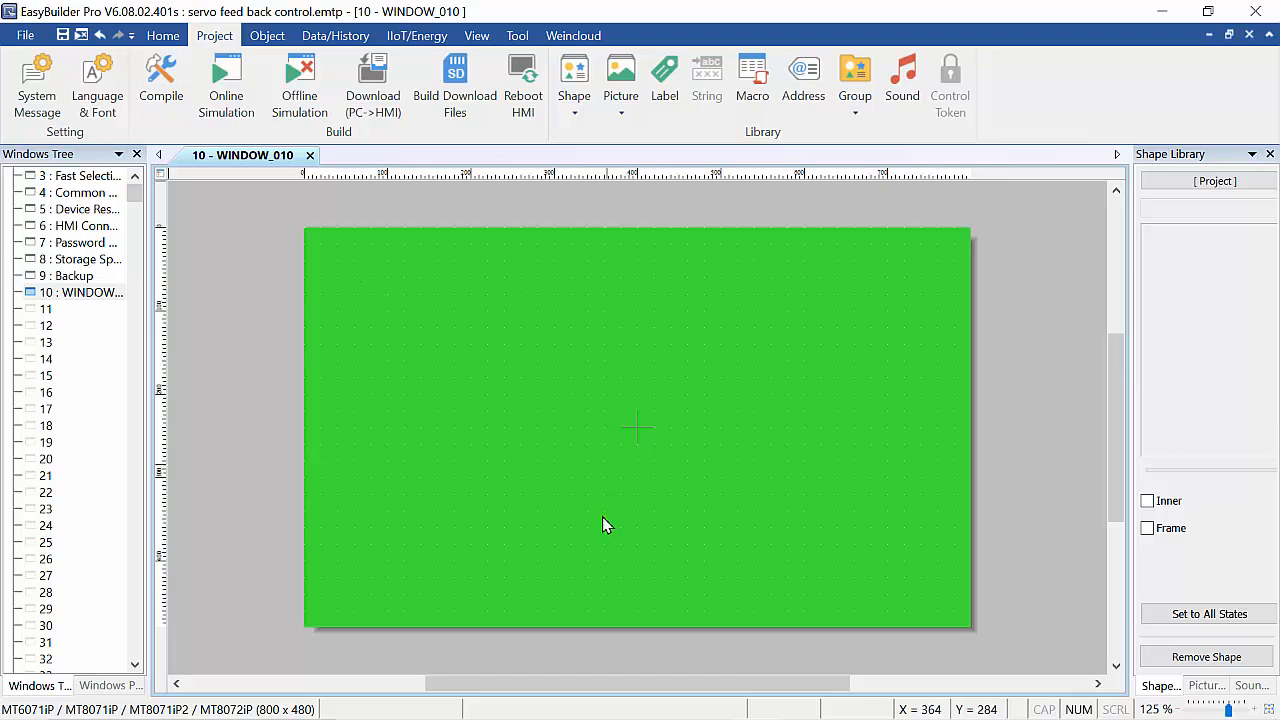
Set the WINDOW_010 background colour to yellow in its window settings.
right_click(463, 311)
click(512, 493)
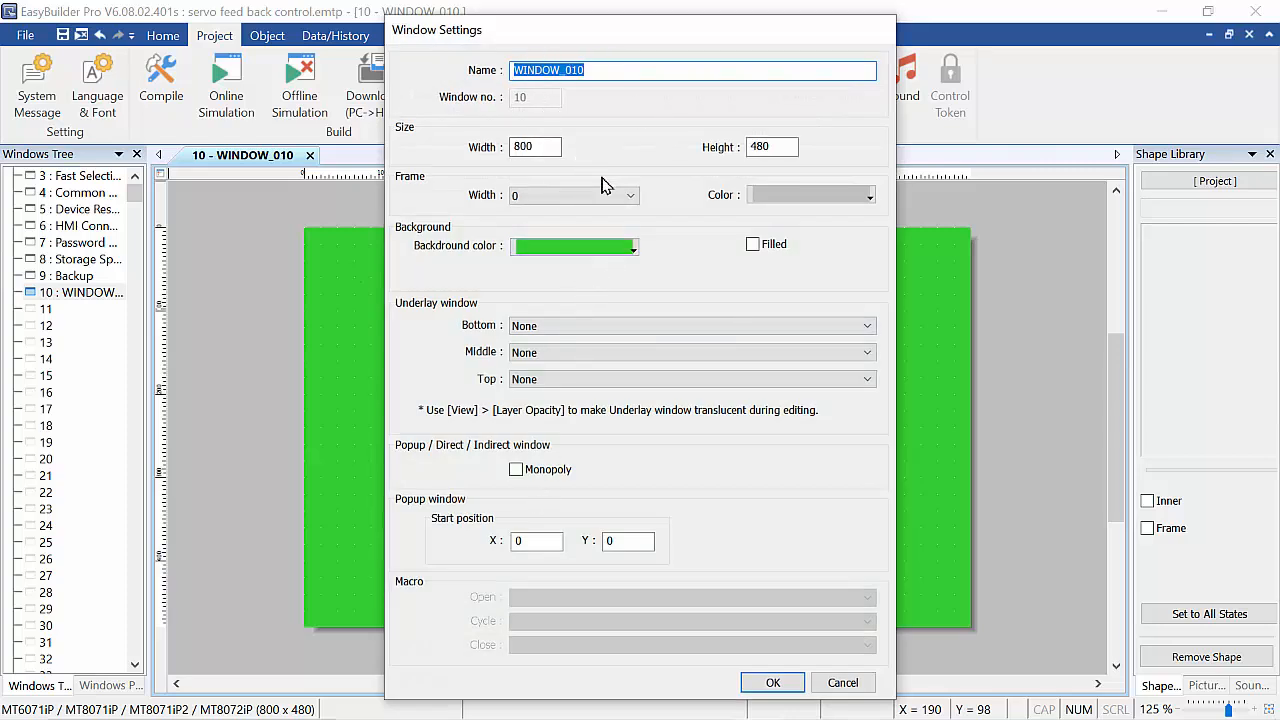
click(632, 248)
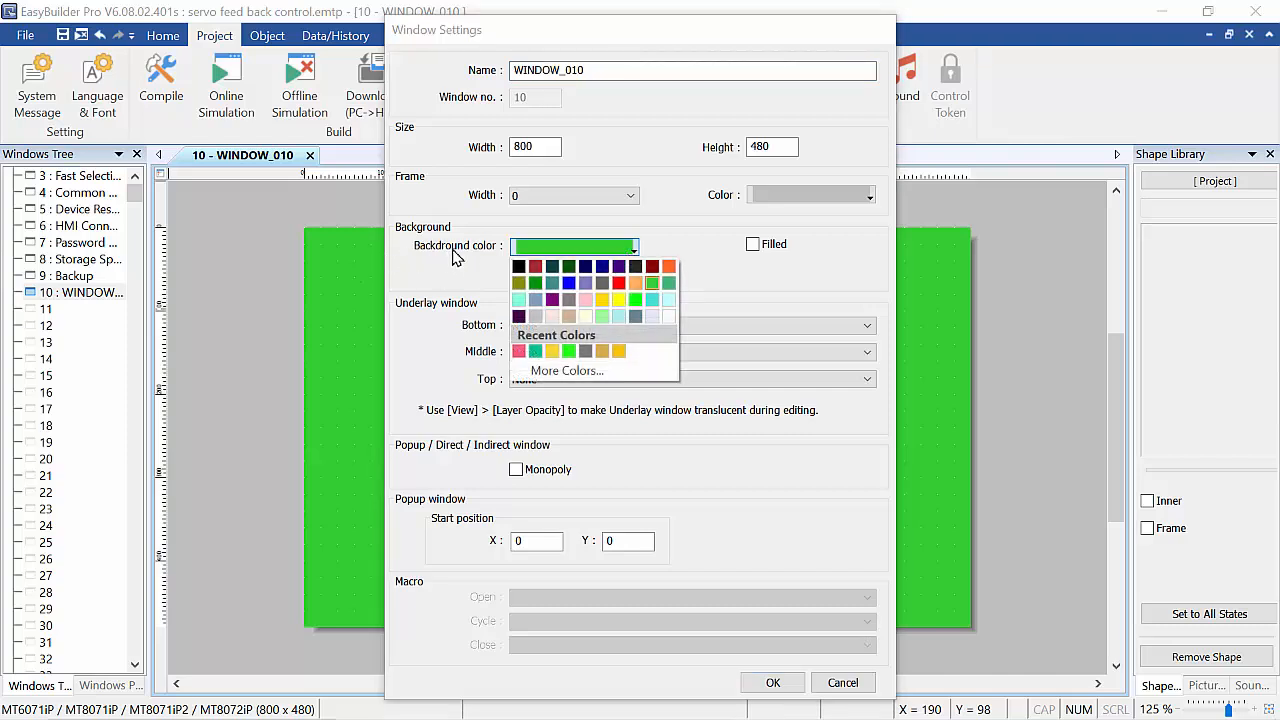
click(604, 302)
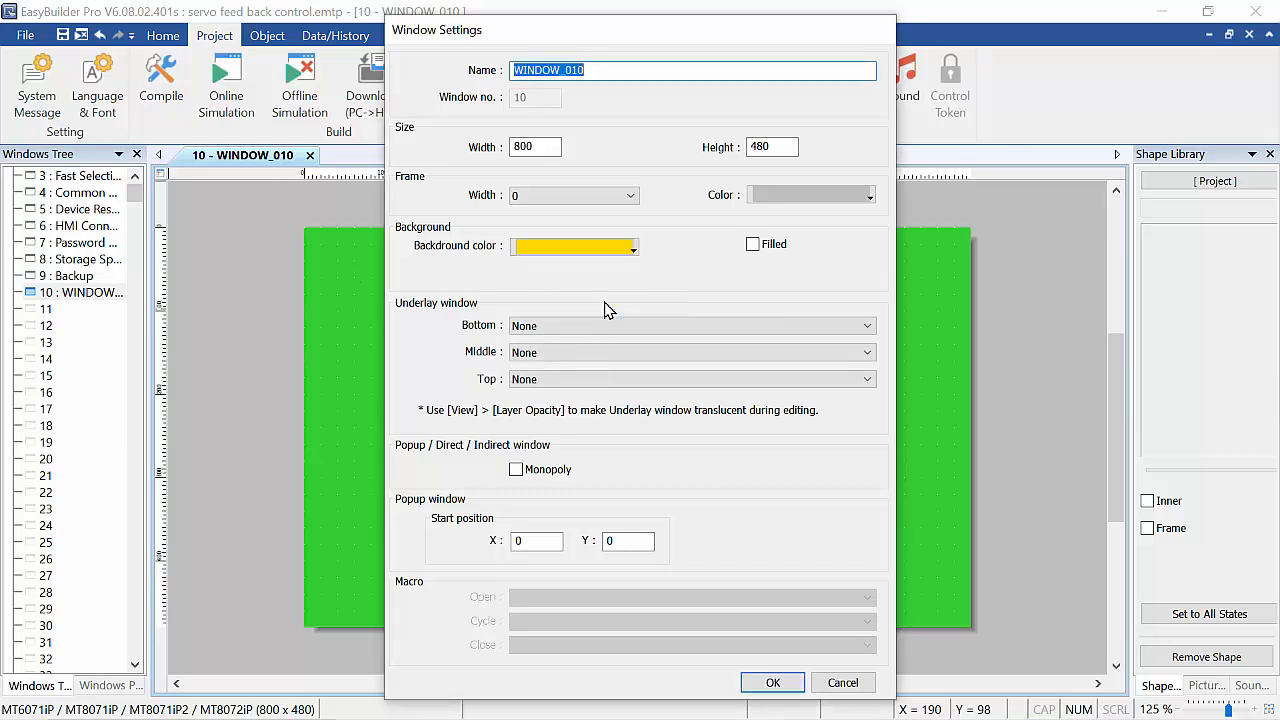
click(772, 683)
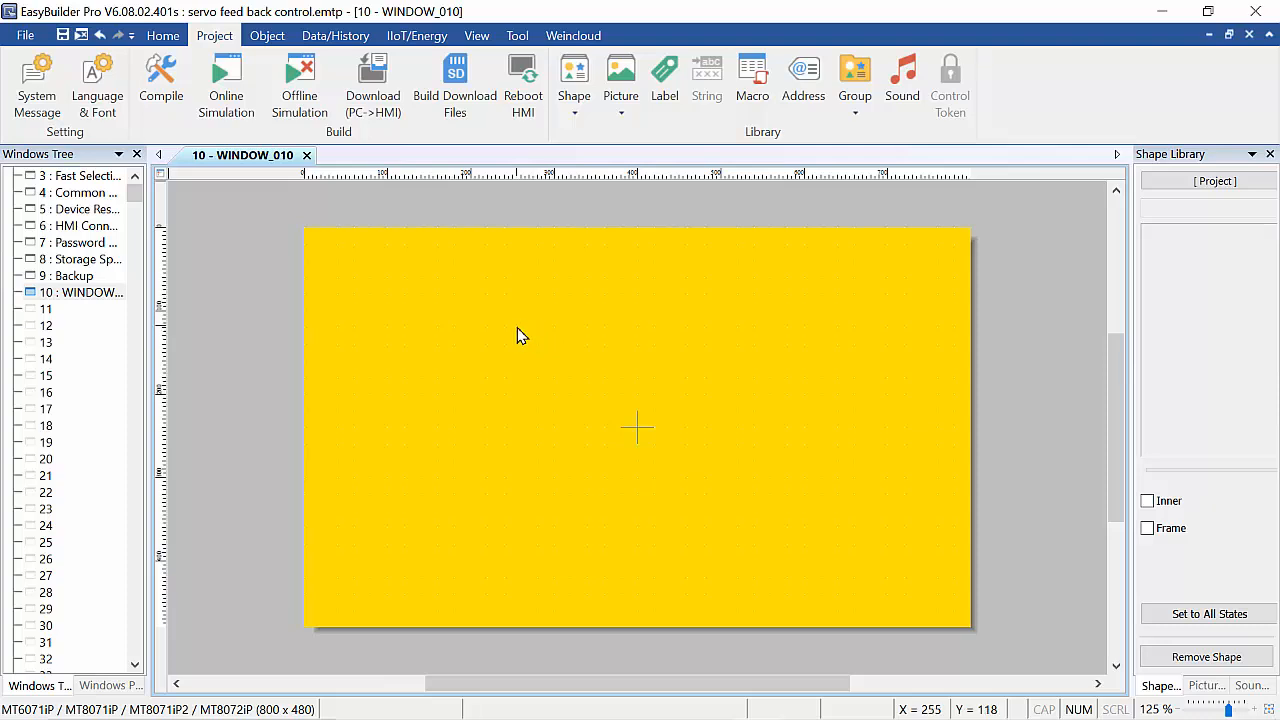
Change the WINDOW_010 background colour to light grey.
right_click(433, 270)
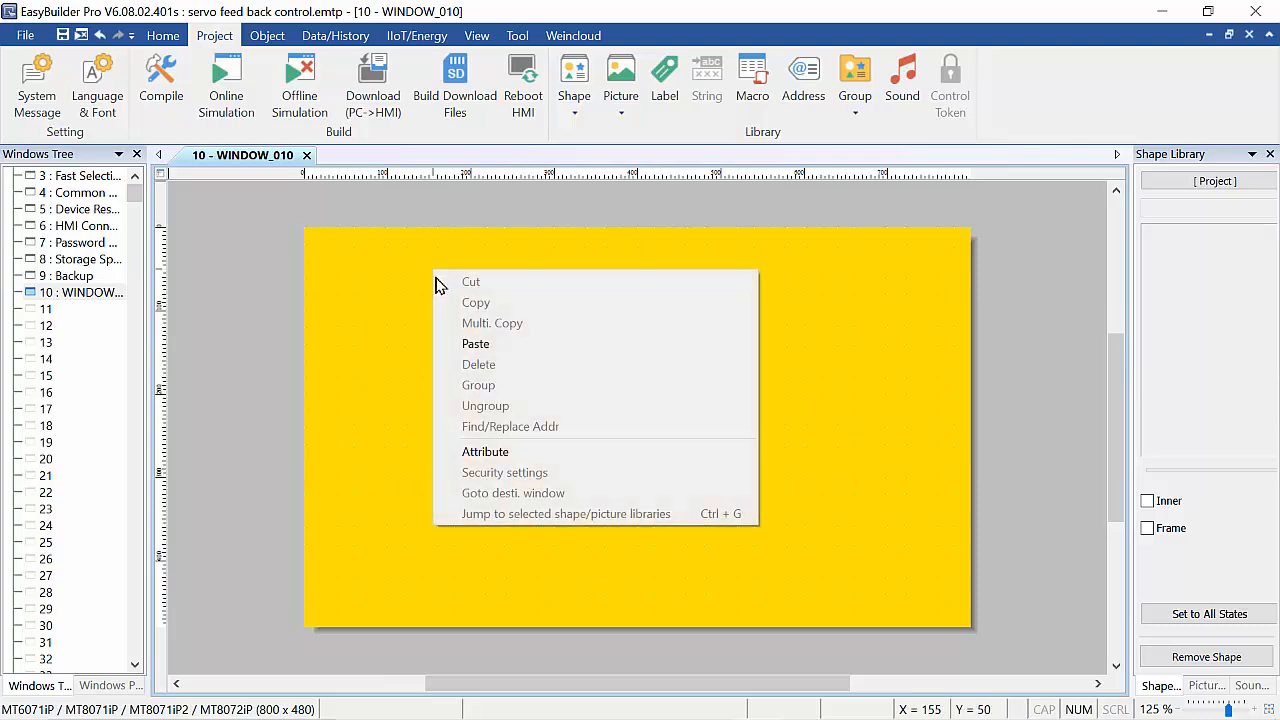
click(514, 458)
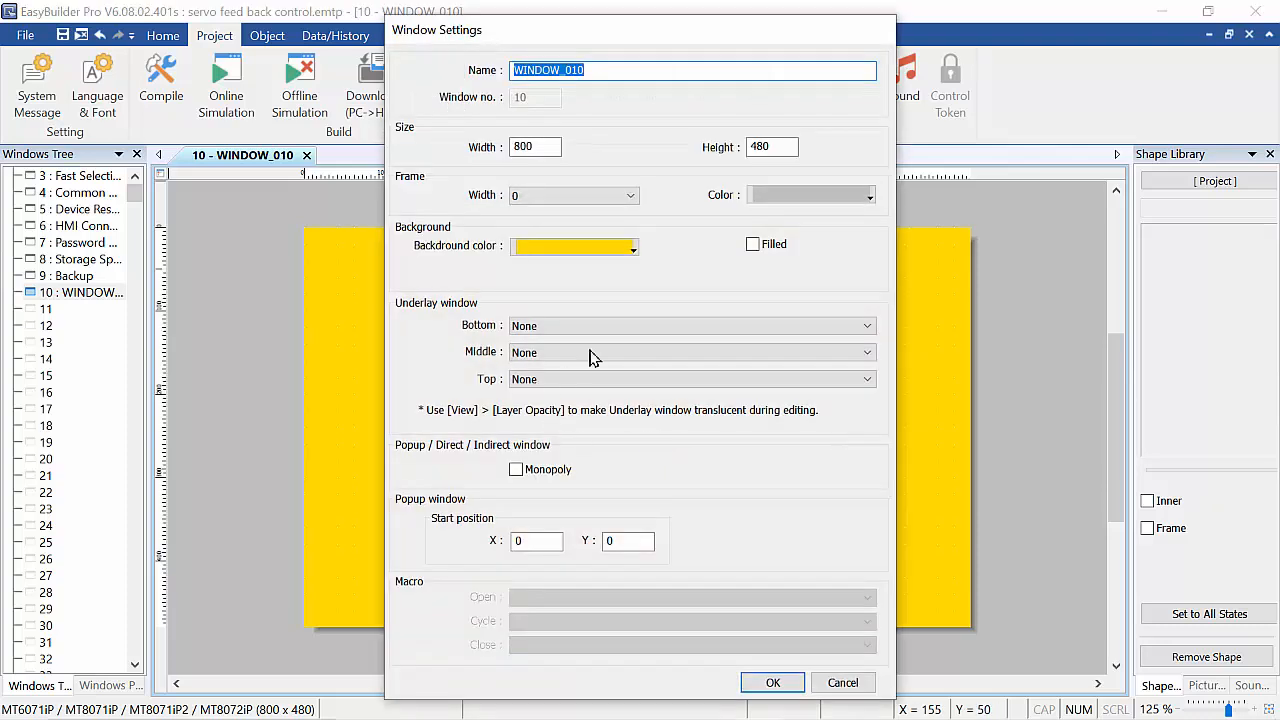
click(619, 256)
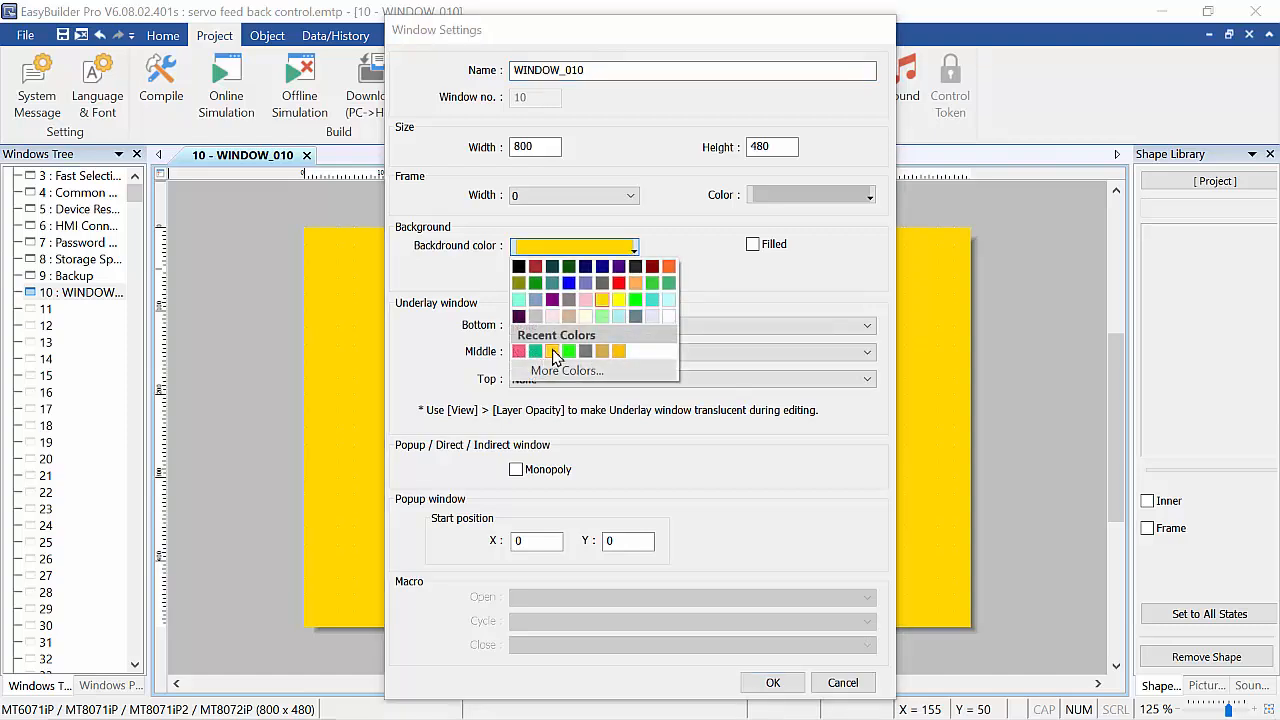
click(536, 318)
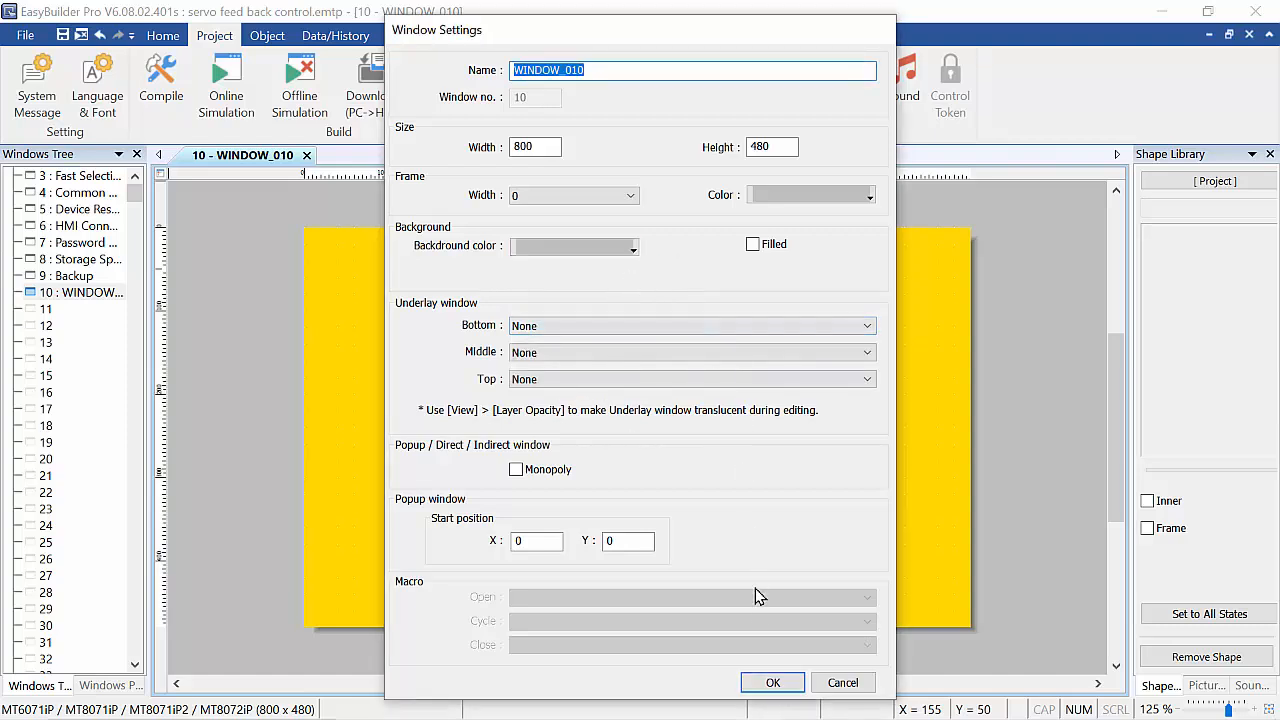
click(772, 684)
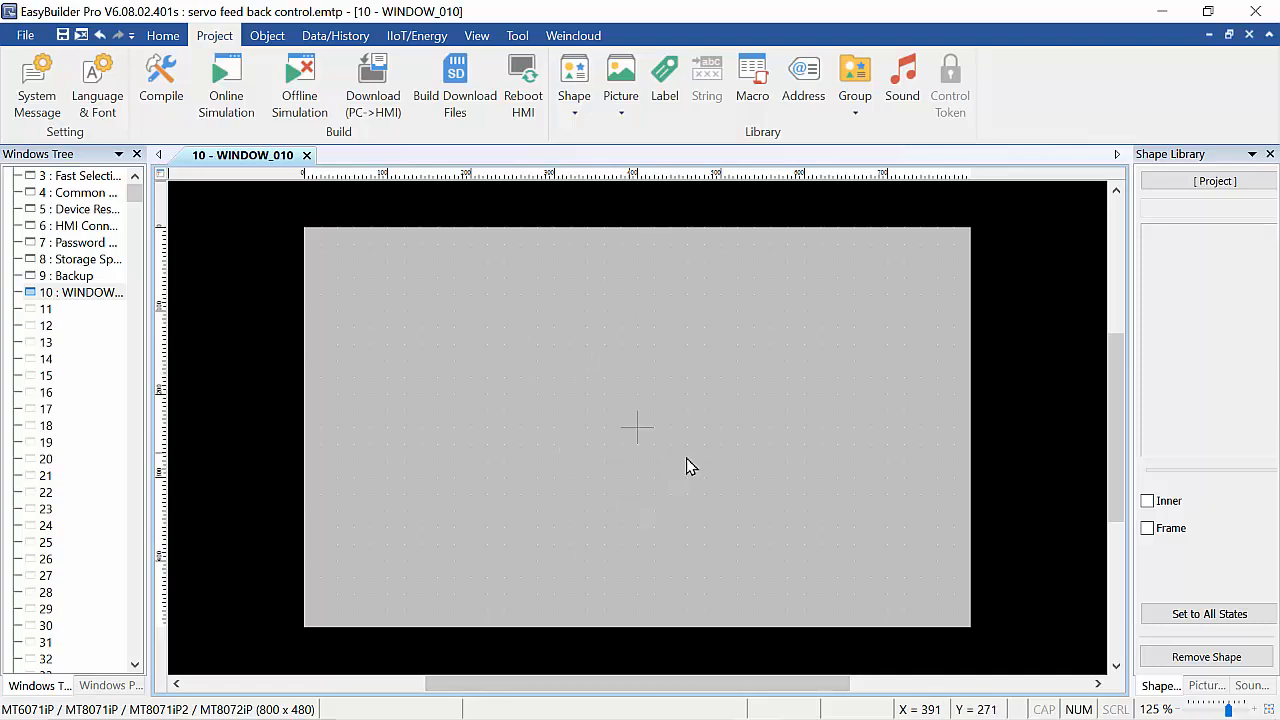
Change the WINDOW_010 background colour to orange through the custom colour palette in its window settings.
right_click(528, 305)
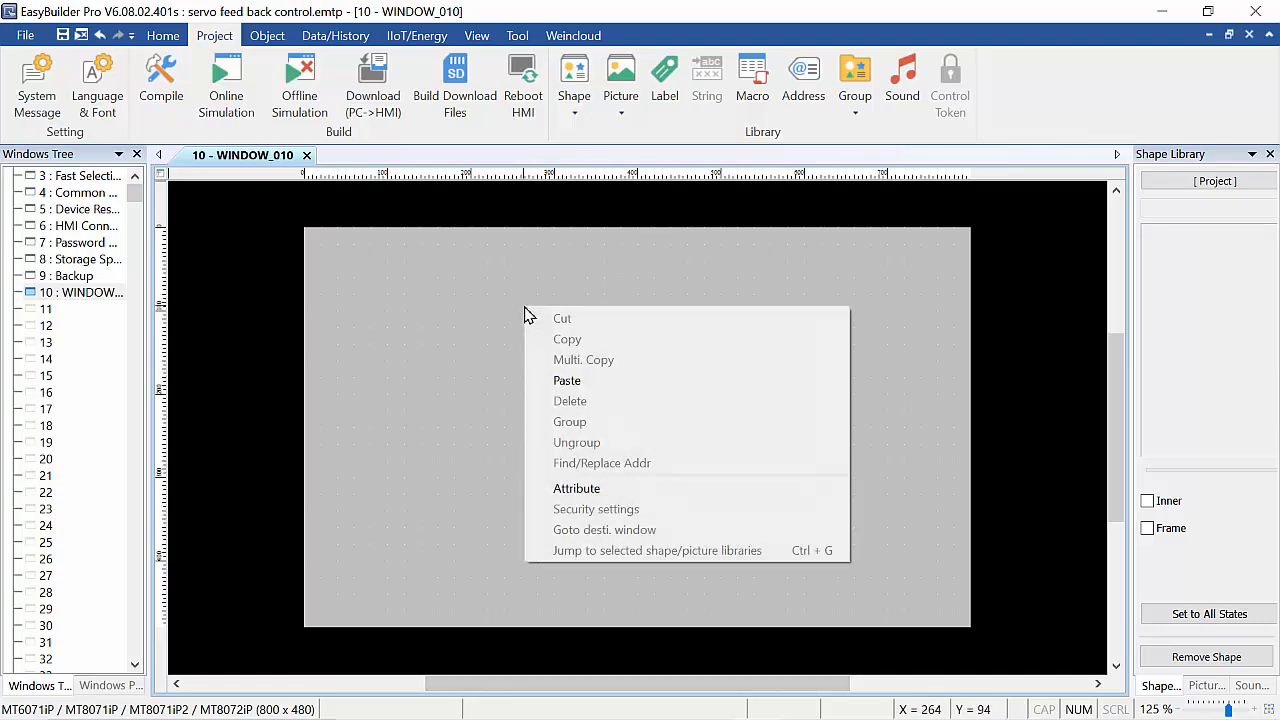
click(619, 489)
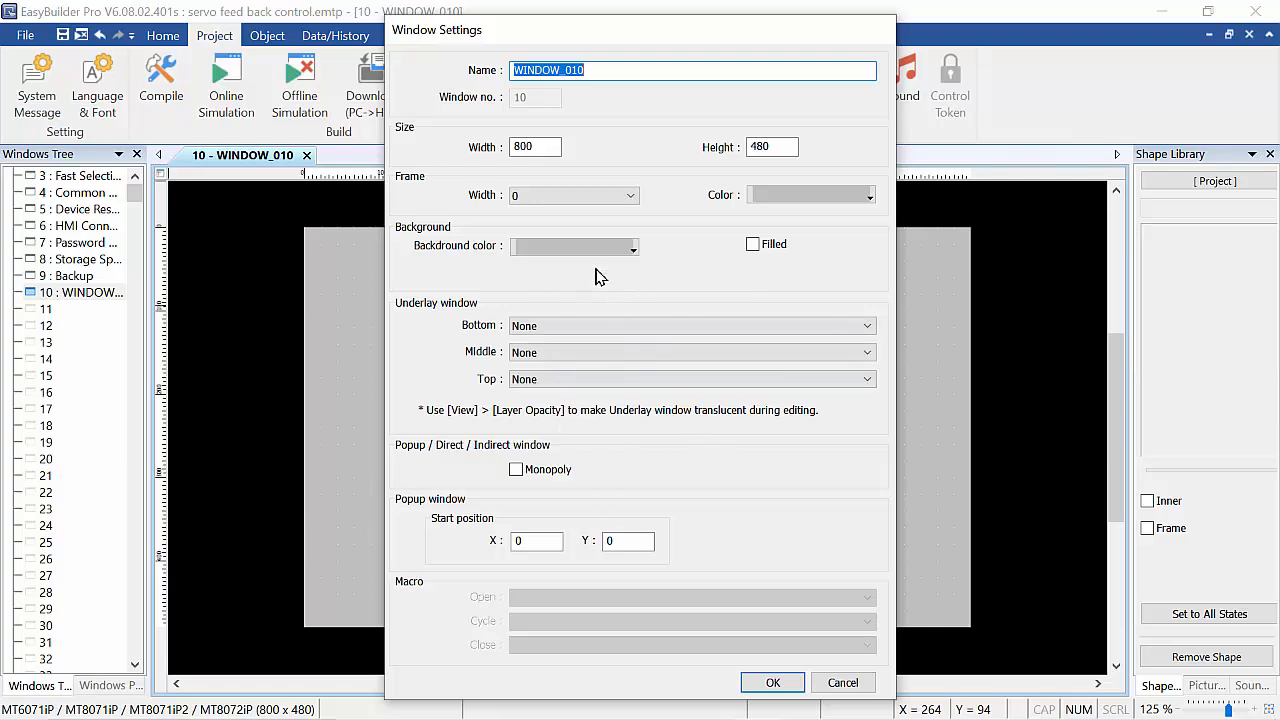
click(633, 256)
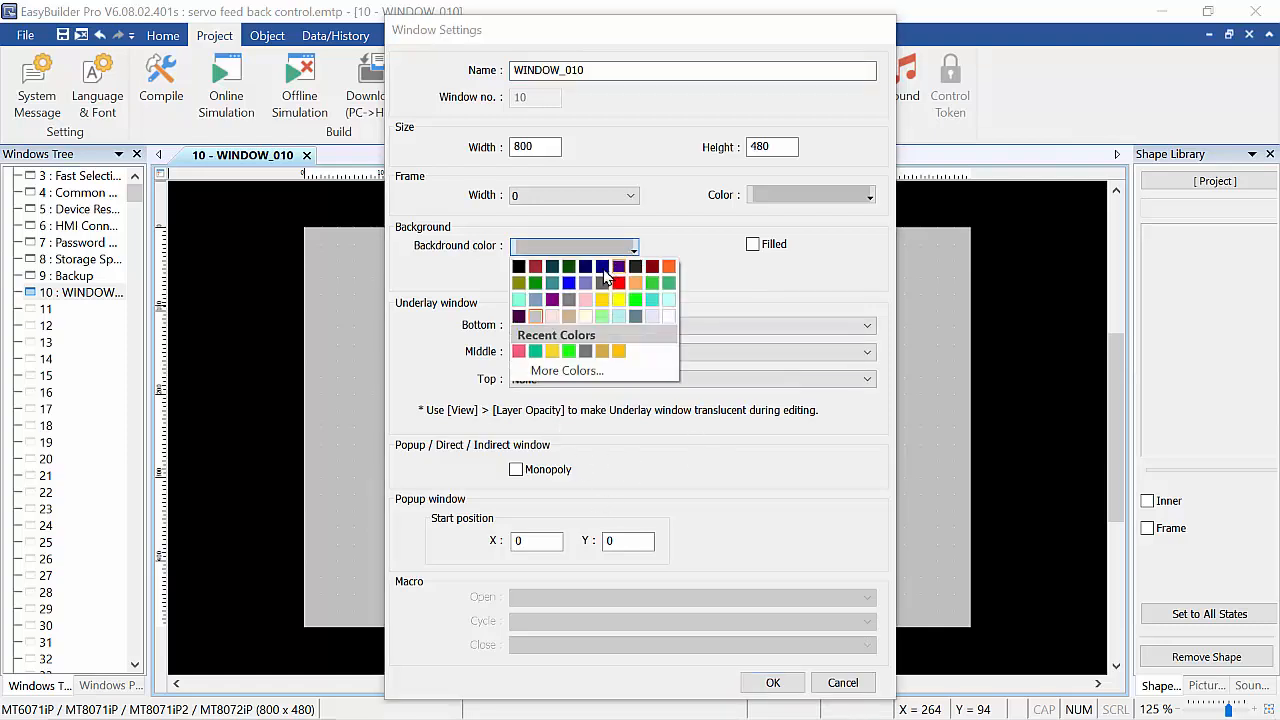
click(553, 375)
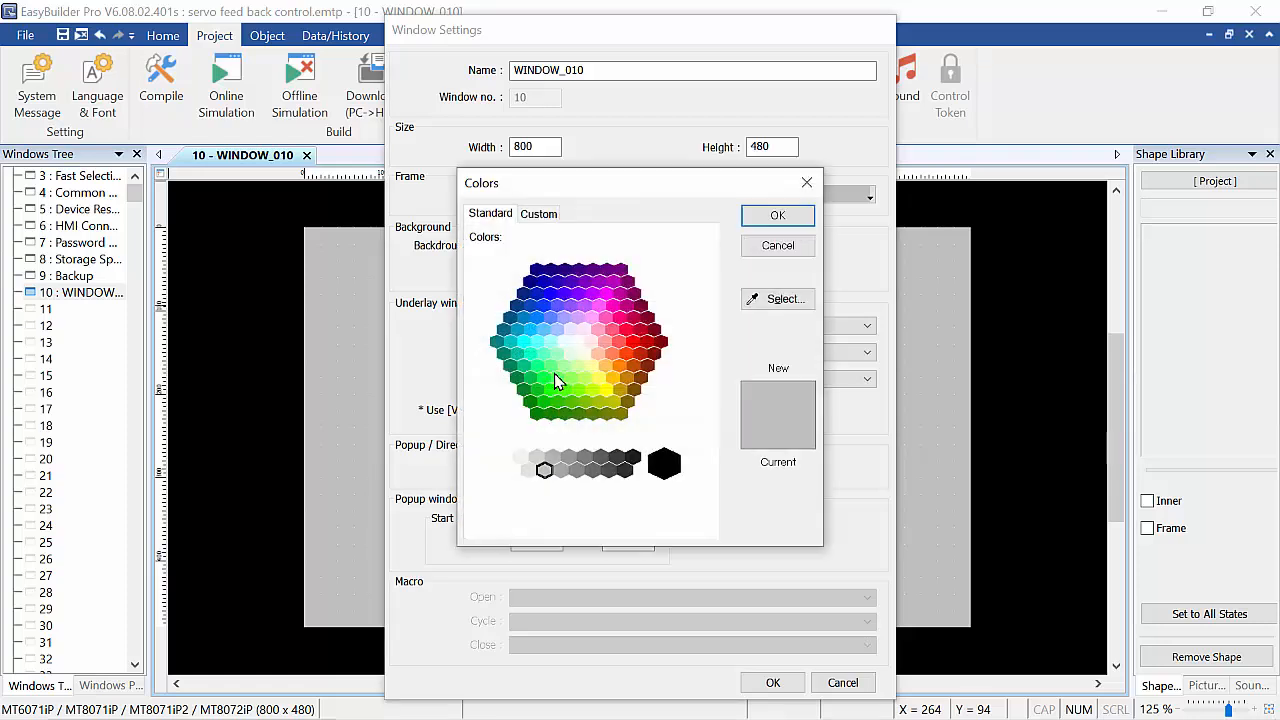
click(776, 306)
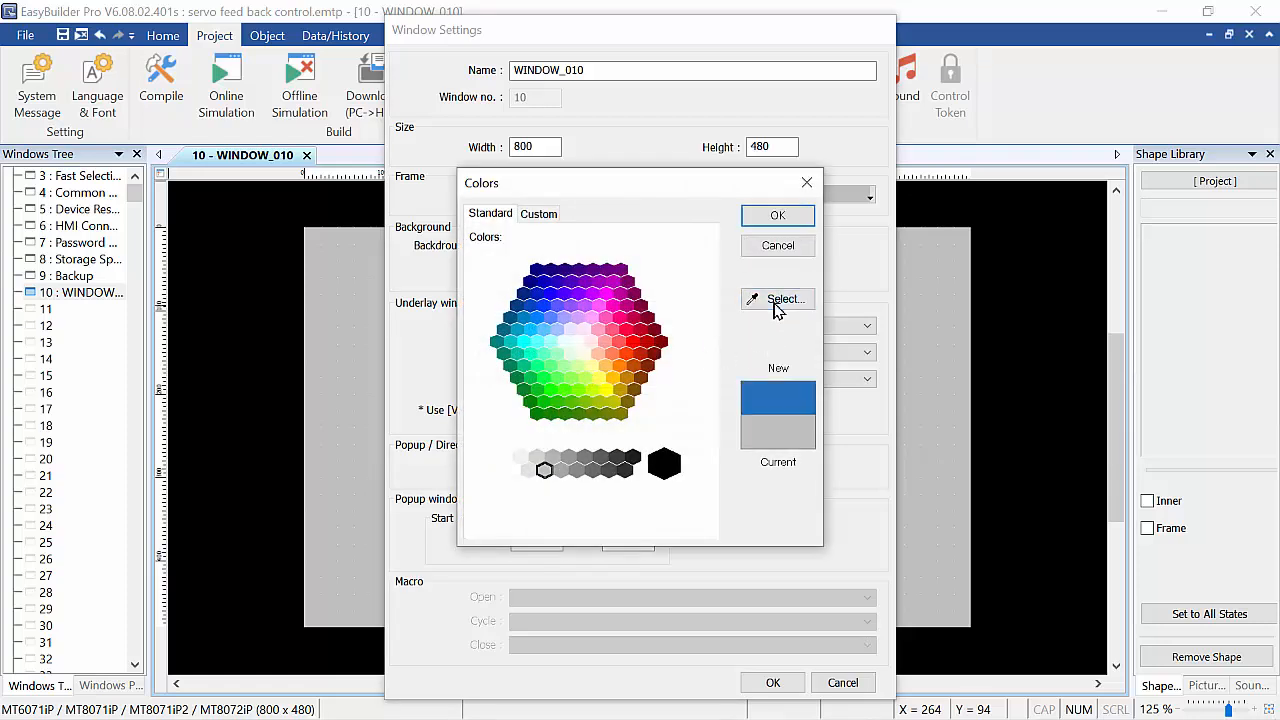
click(613, 335)
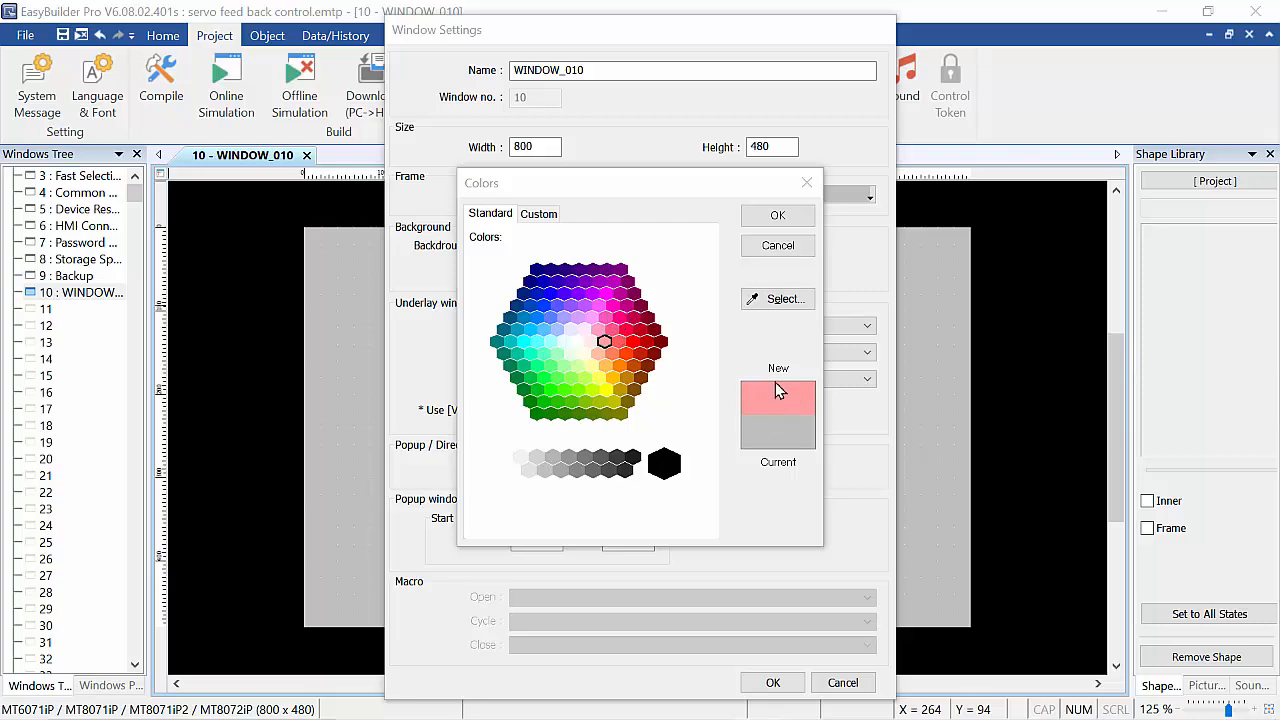
click(618, 320)
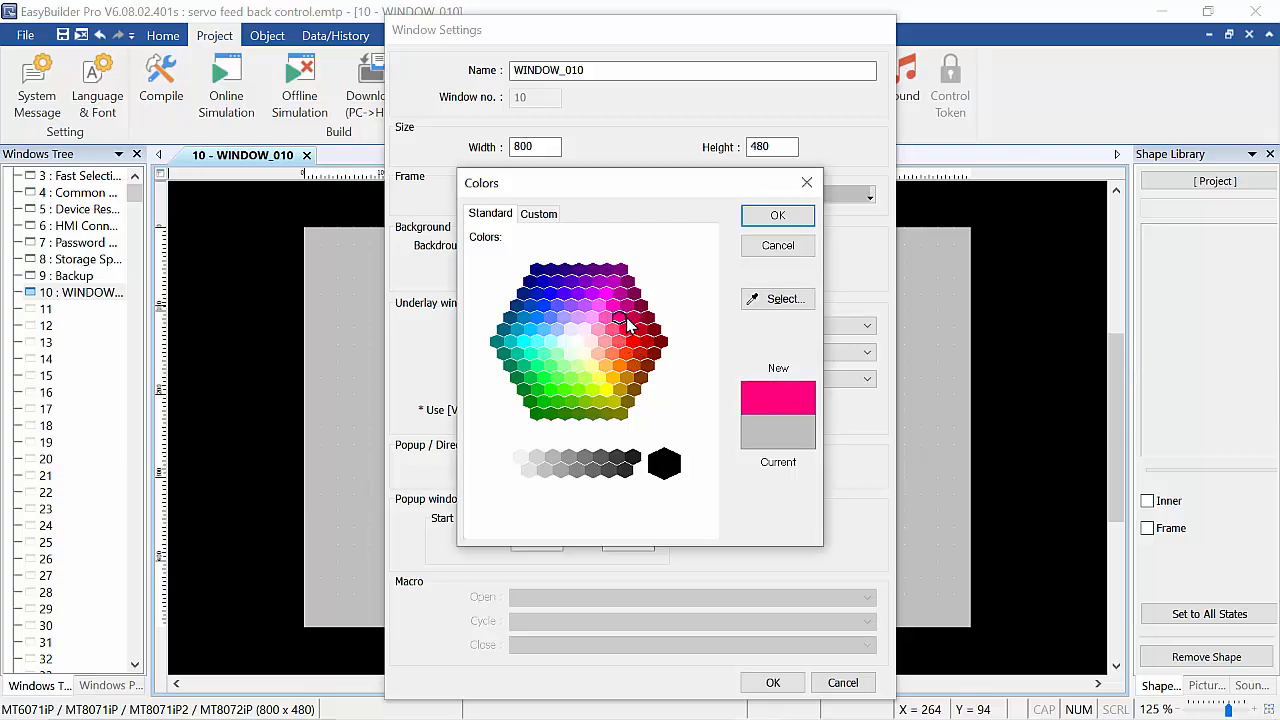
click(586, 306)
click(606, 294)
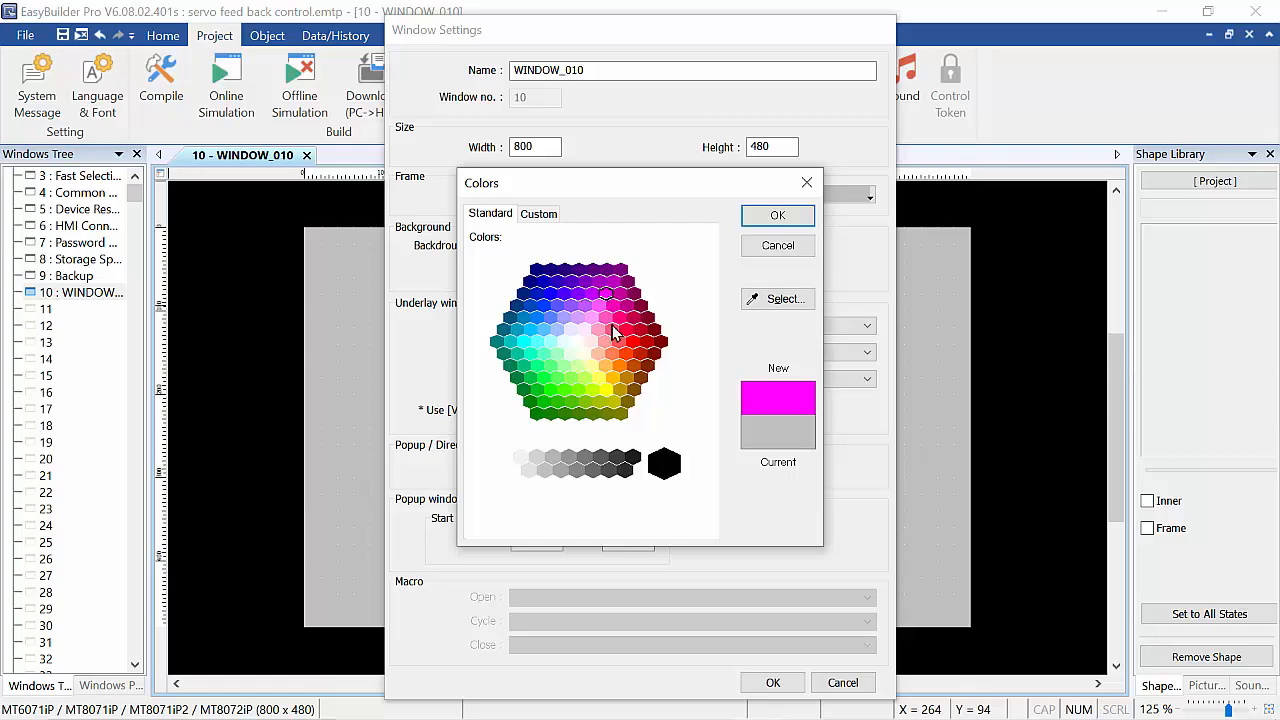
click(611, 356)
click(618, 367)
click(612, 357)
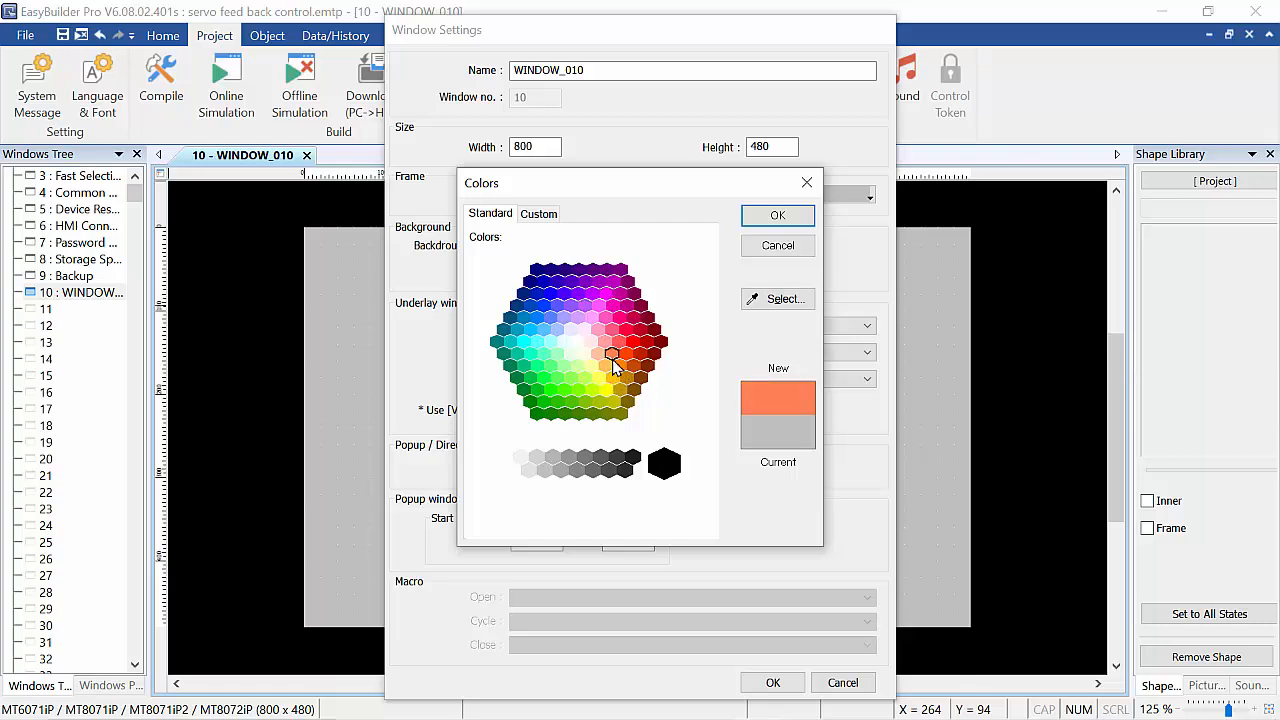
click(625, 354)
click(619, 366)
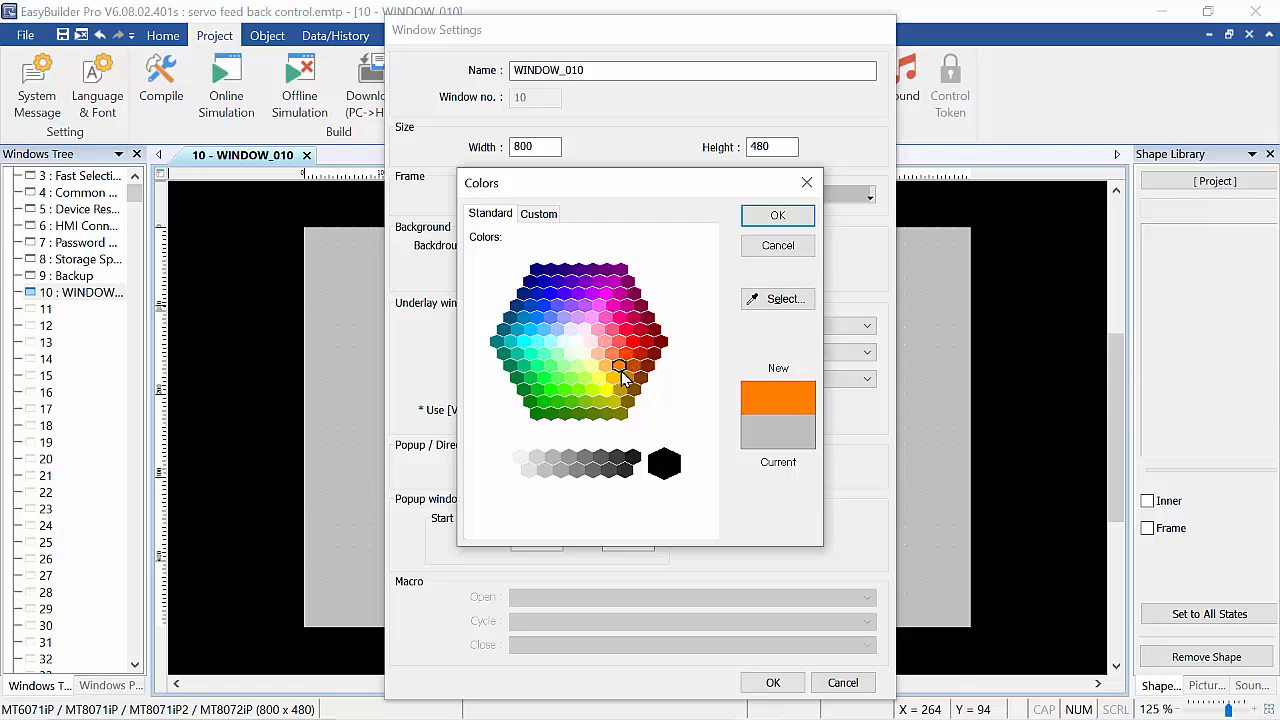
click(775, 216)
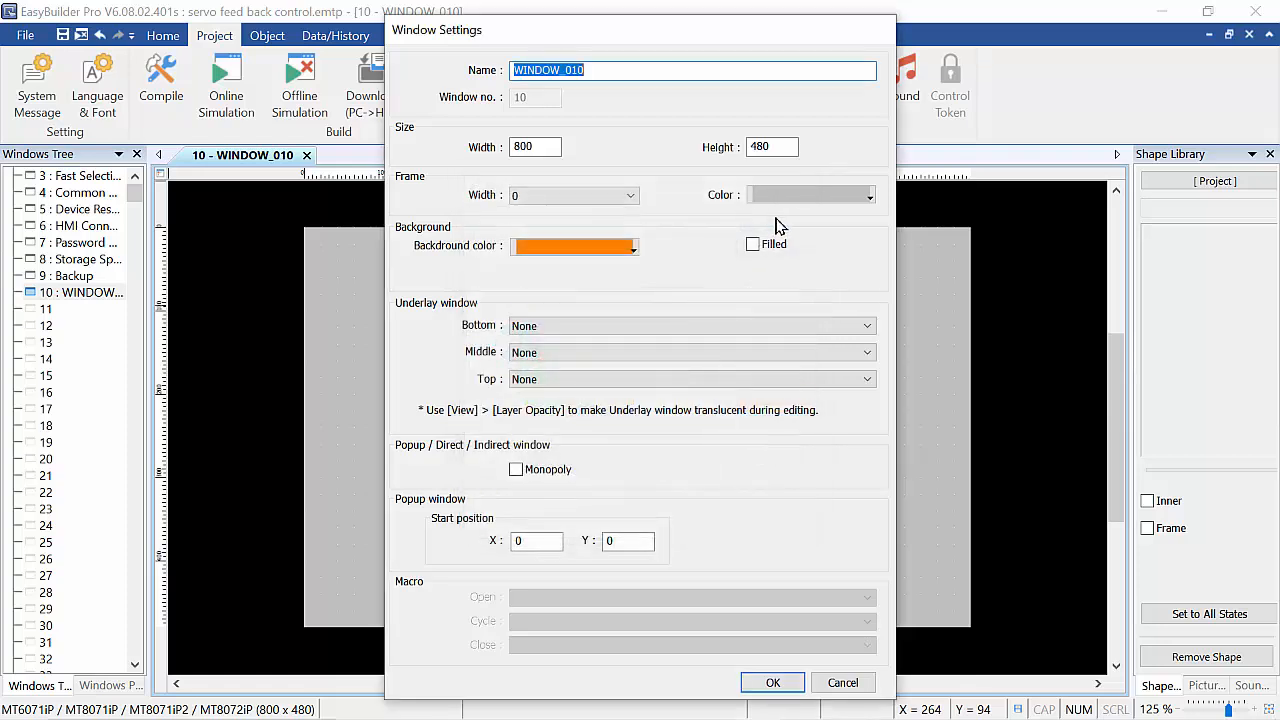
click(773, 682)
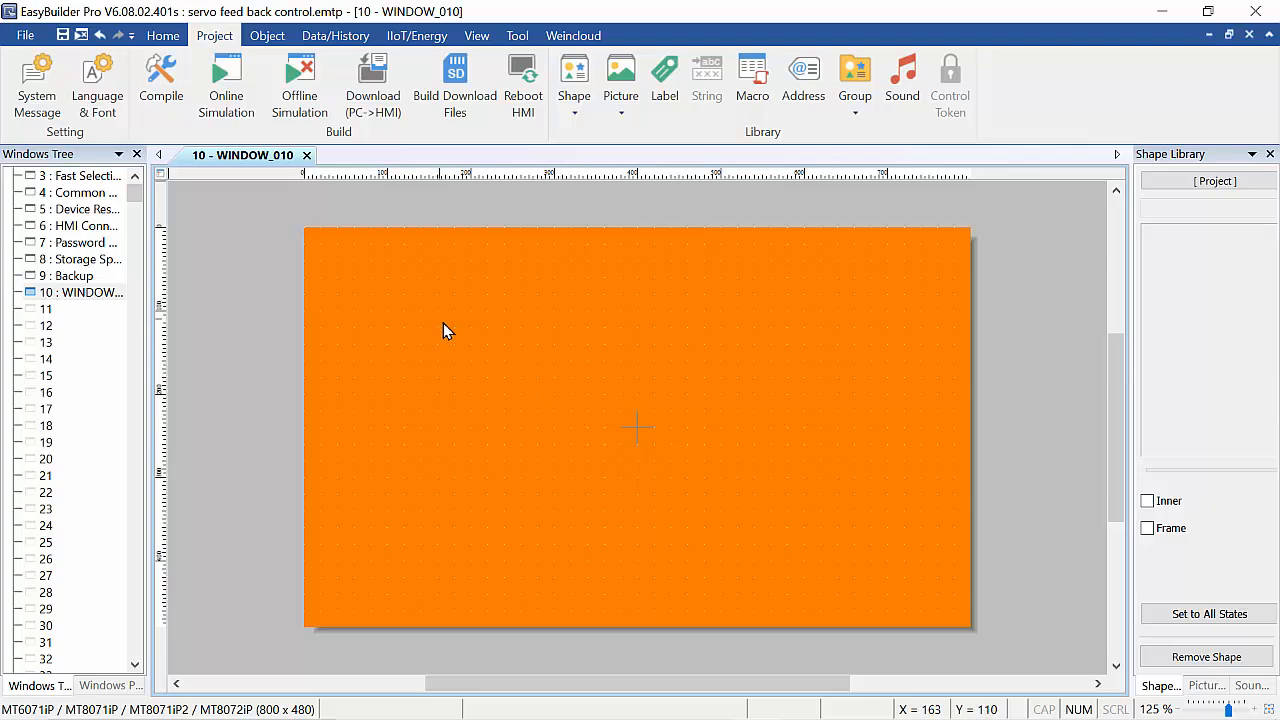
Change the WINDOW_010 background colour to a light yellow-green from the custom colour palette.
right_click(607, 295)
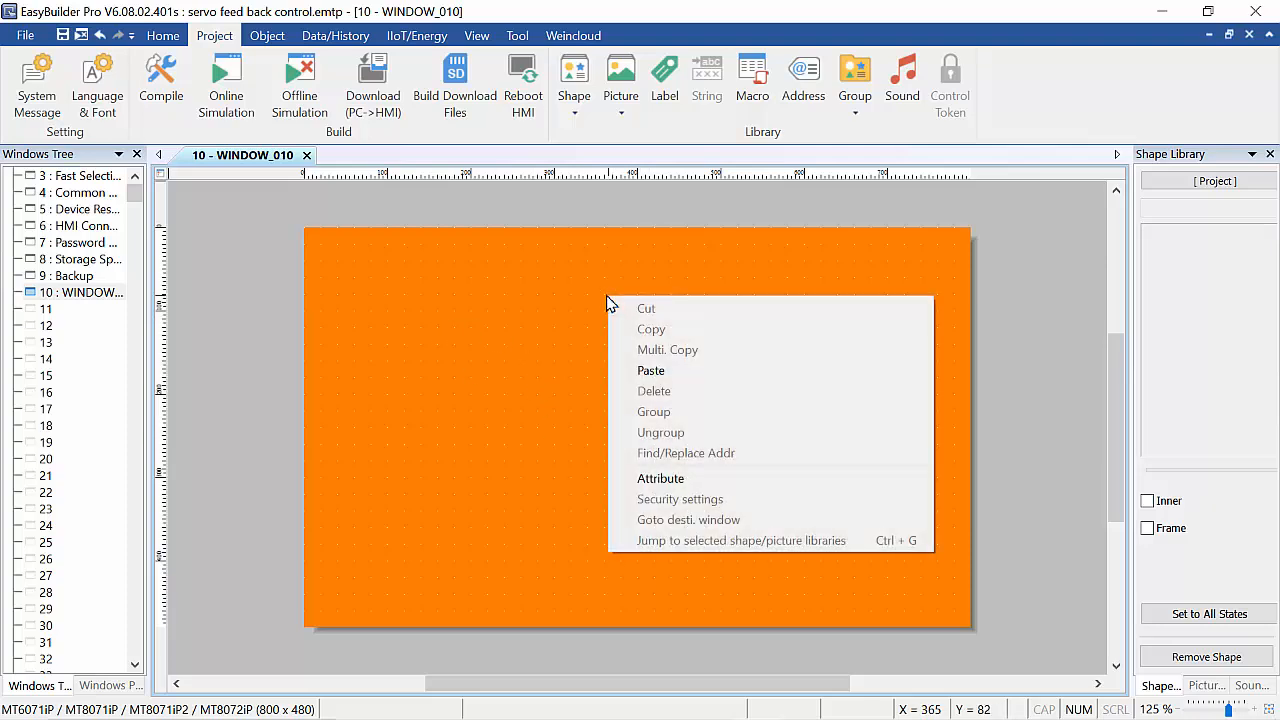
click(677, 479)
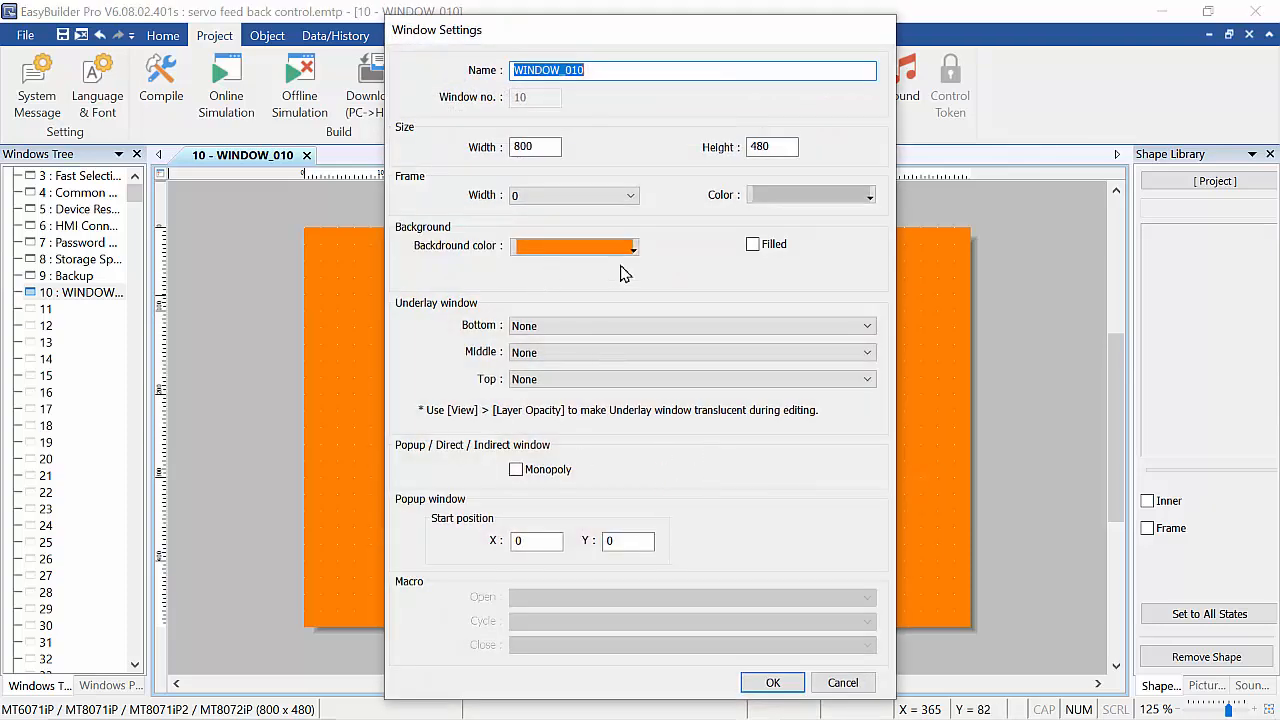
click(627, 259)
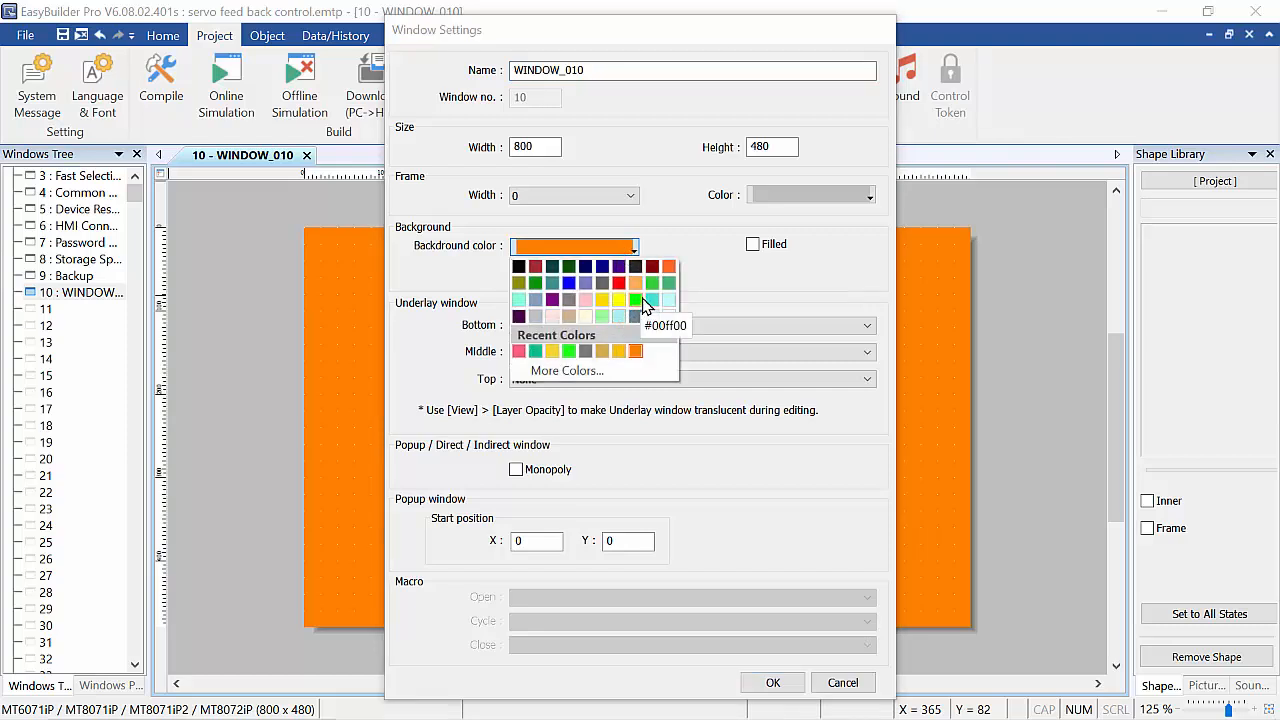
click(652, 283)
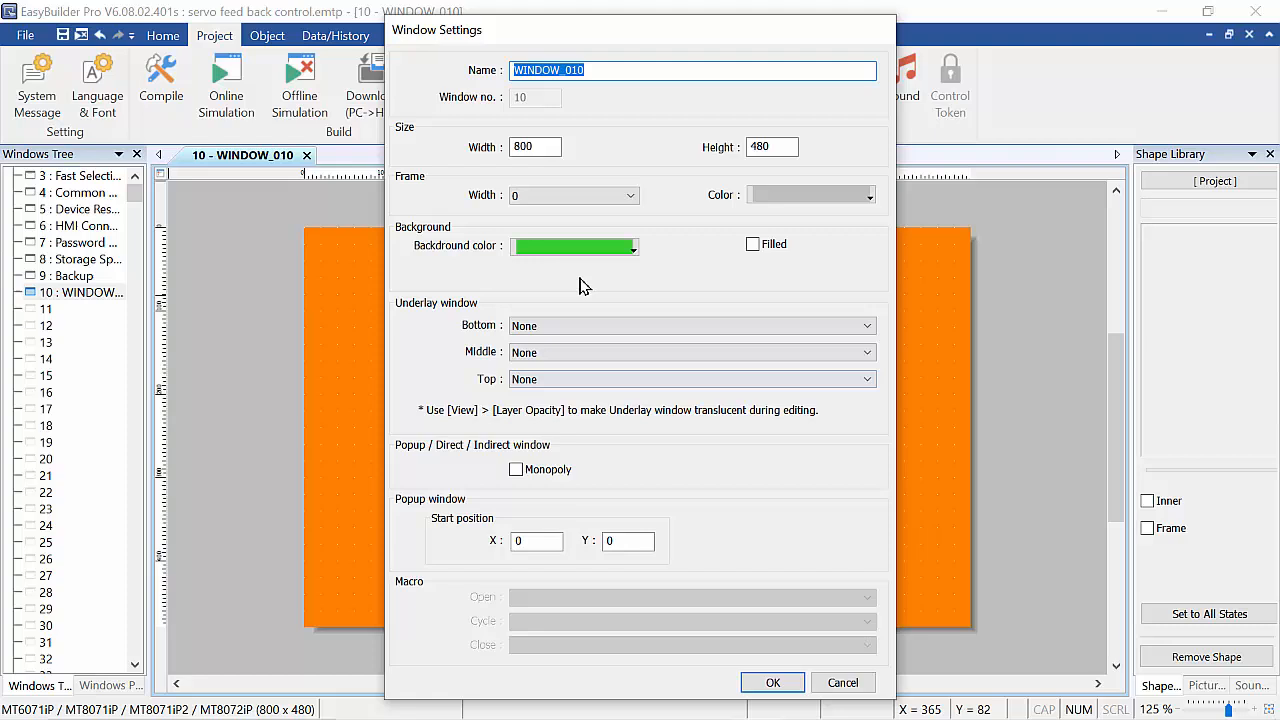
click(624, 250)
click(604, 376)
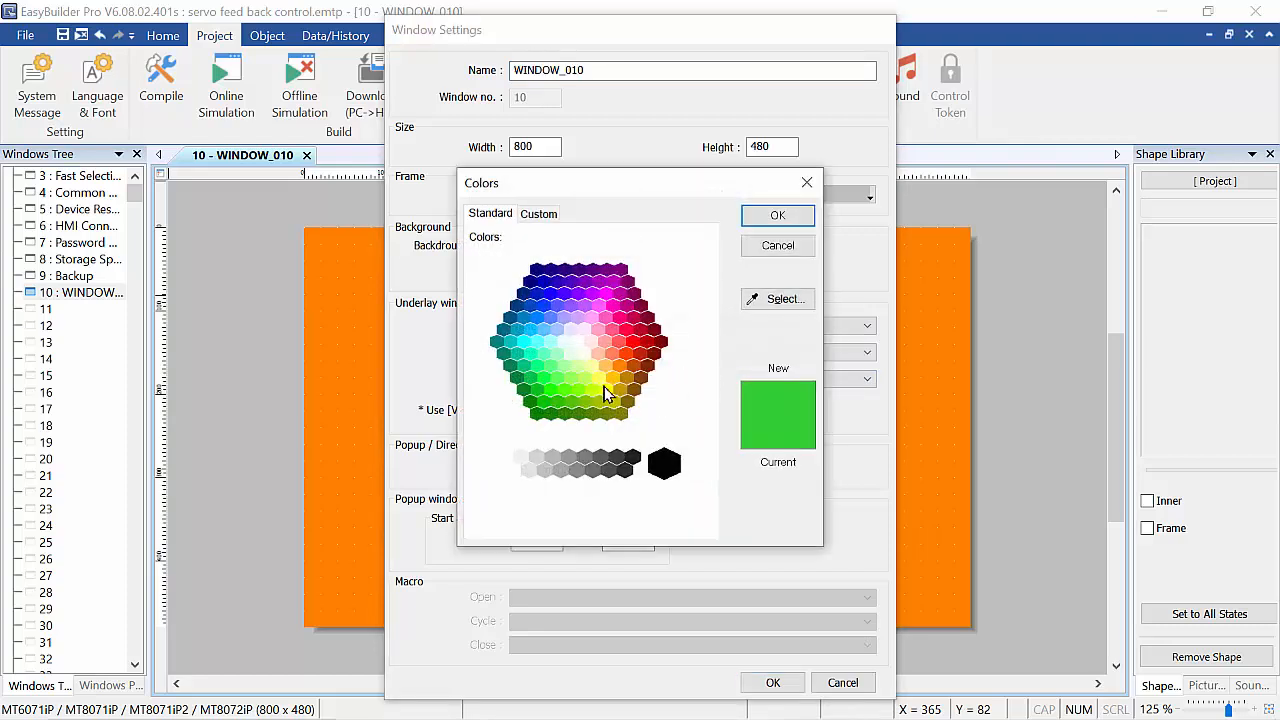
click(577, 390)
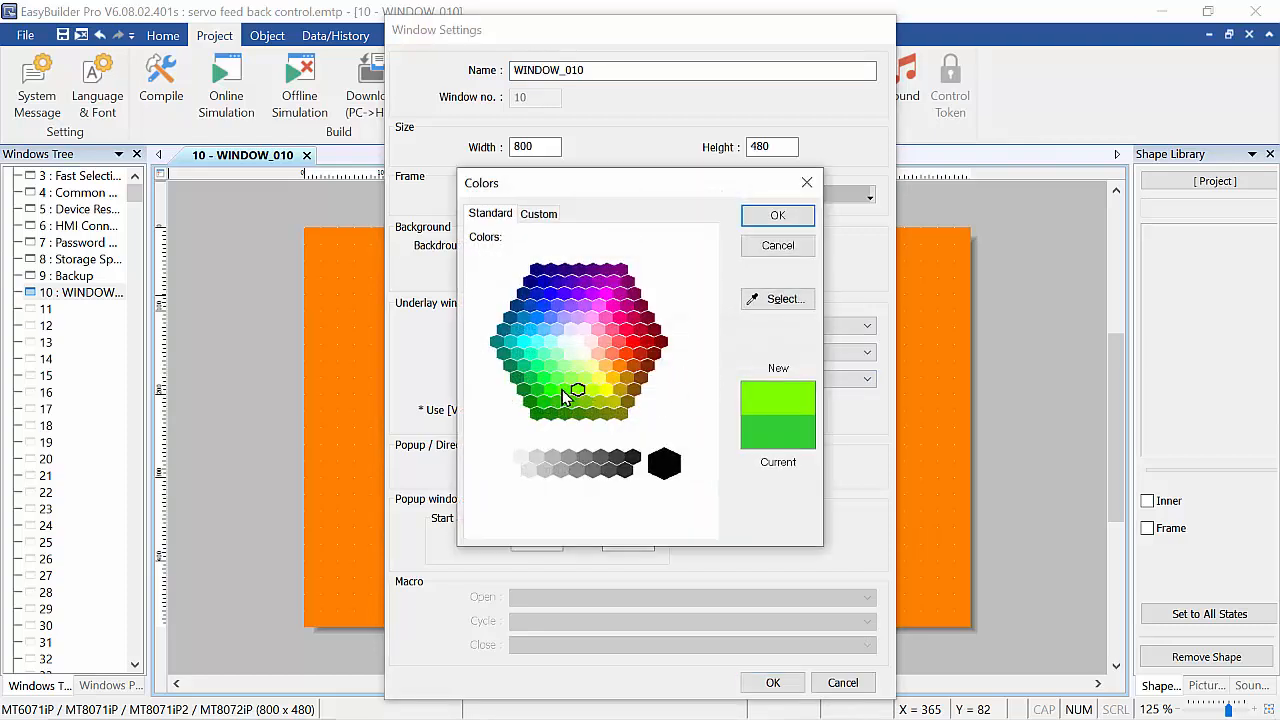
click(563, 390)
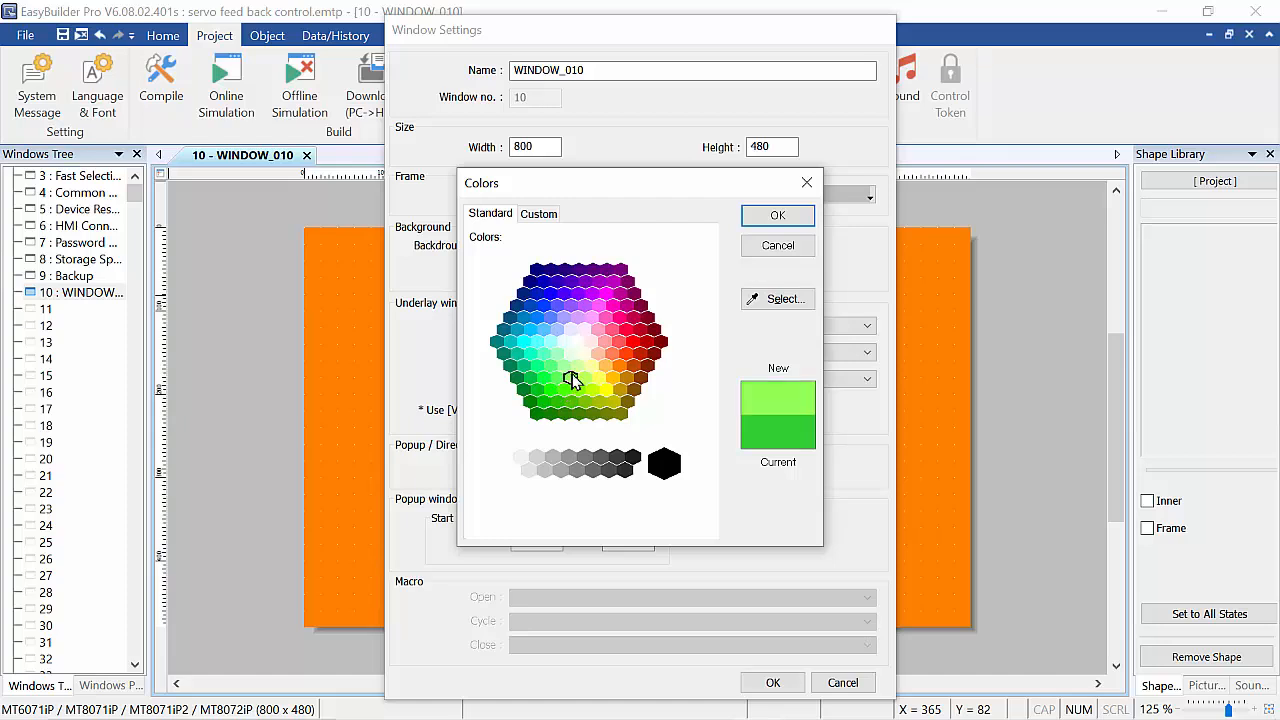
click(576, 366)
click(581, 380)
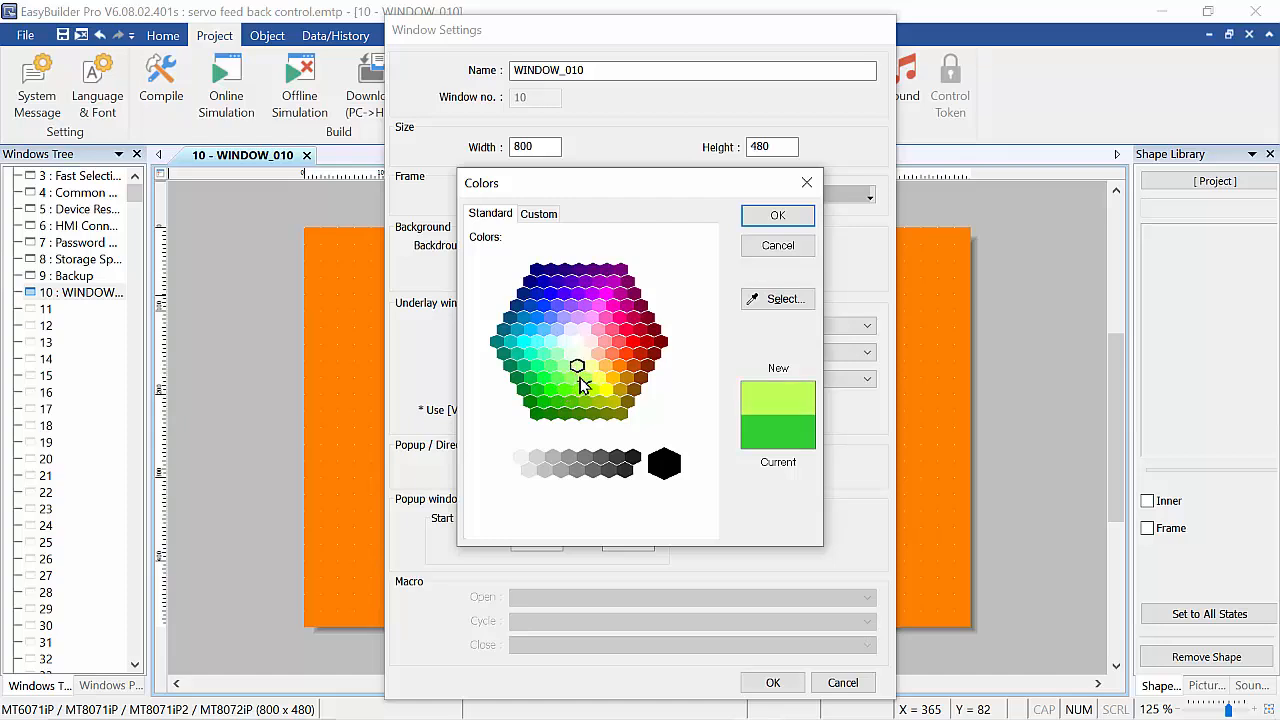
click(780, 217)
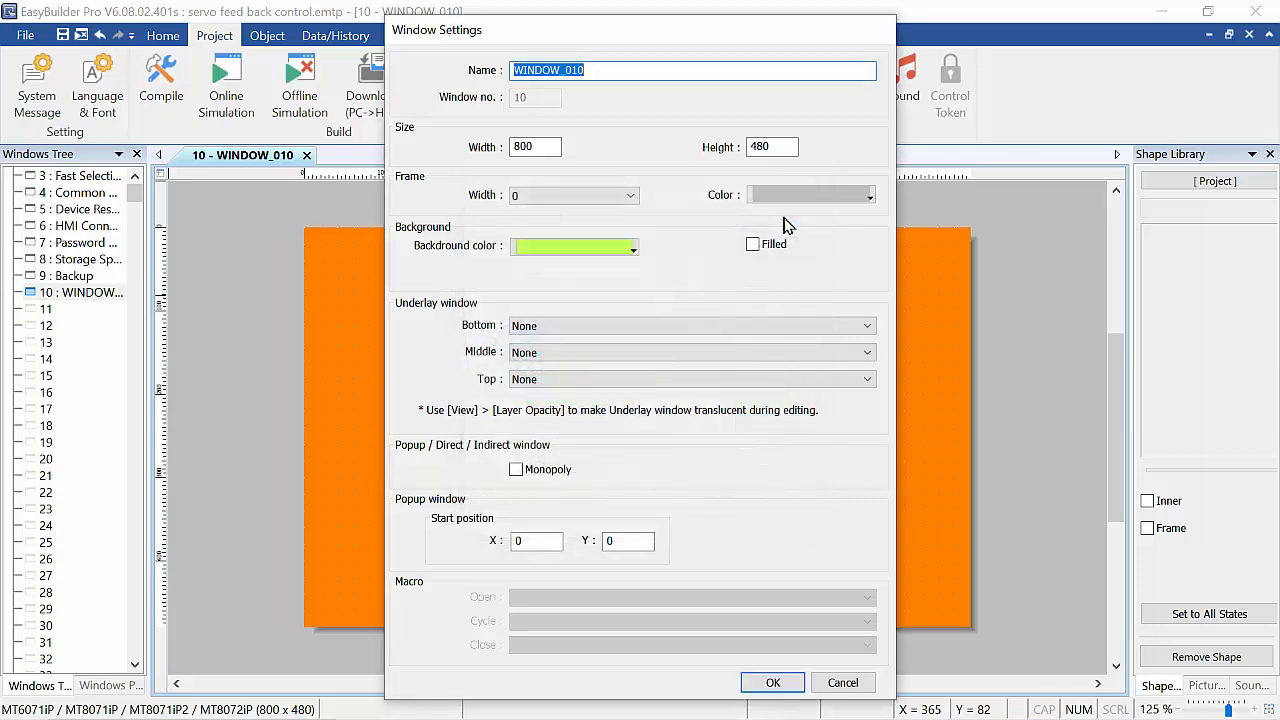
click(776, 688)
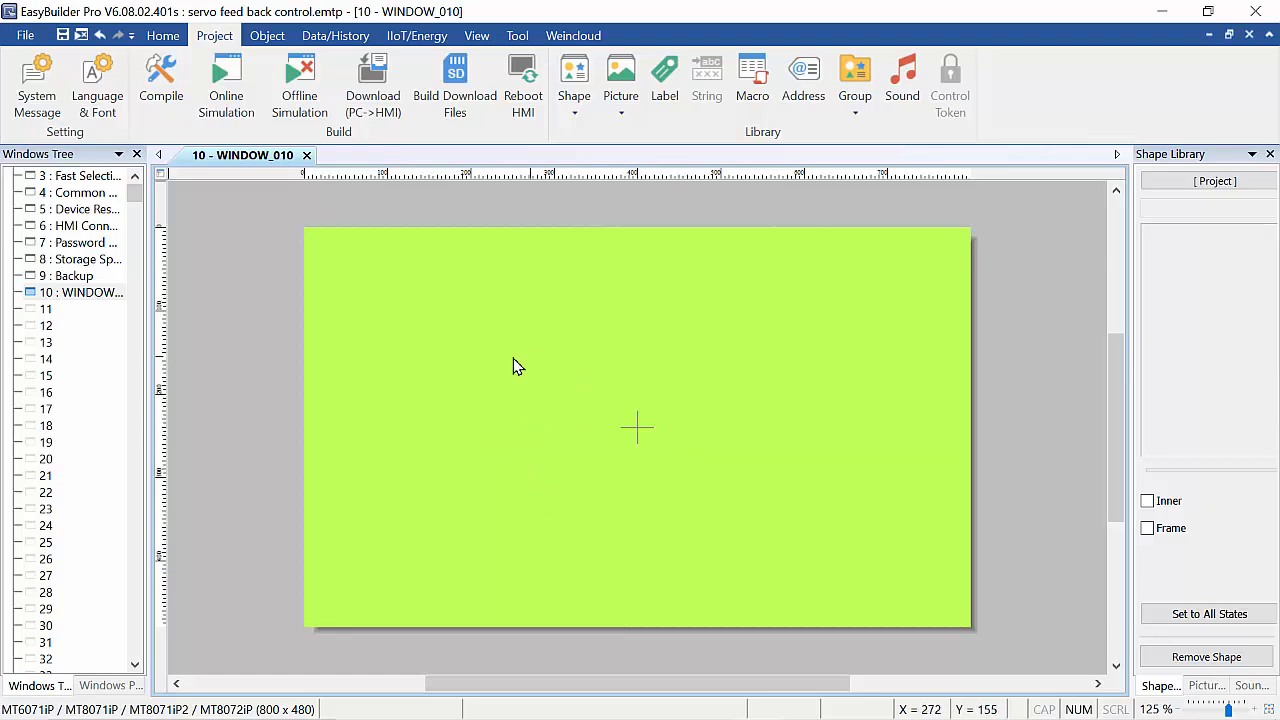
Place a Set Bit button near the window's upper left, writing to FATEK FB/FBs/B1/B1z Series address X 0 with Set ON style.
click(268, 42)
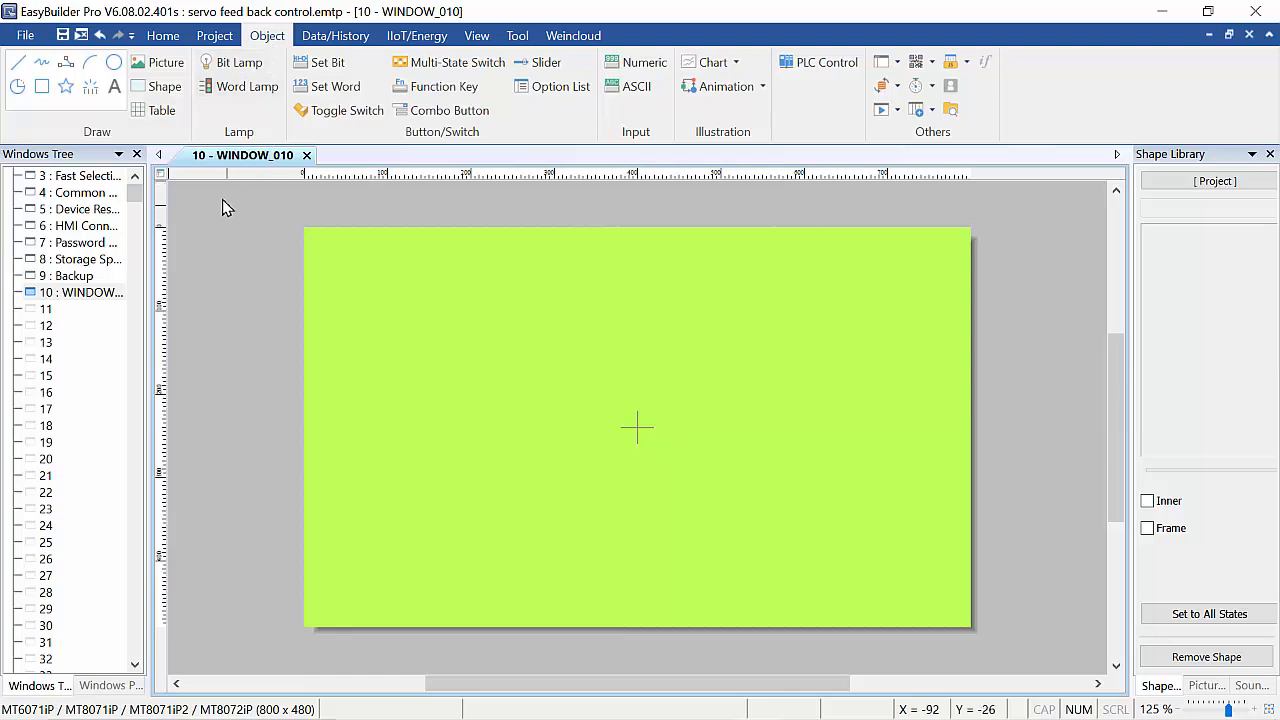
click(338, 68)
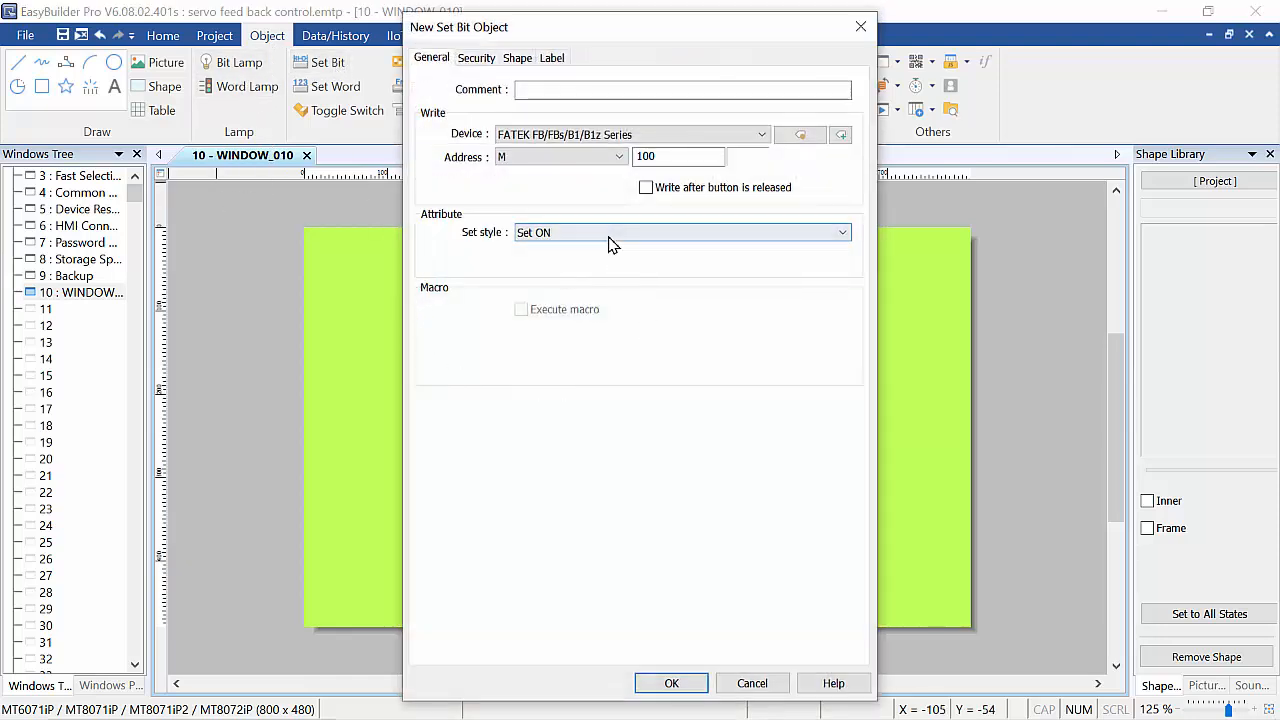
click(665, 159)
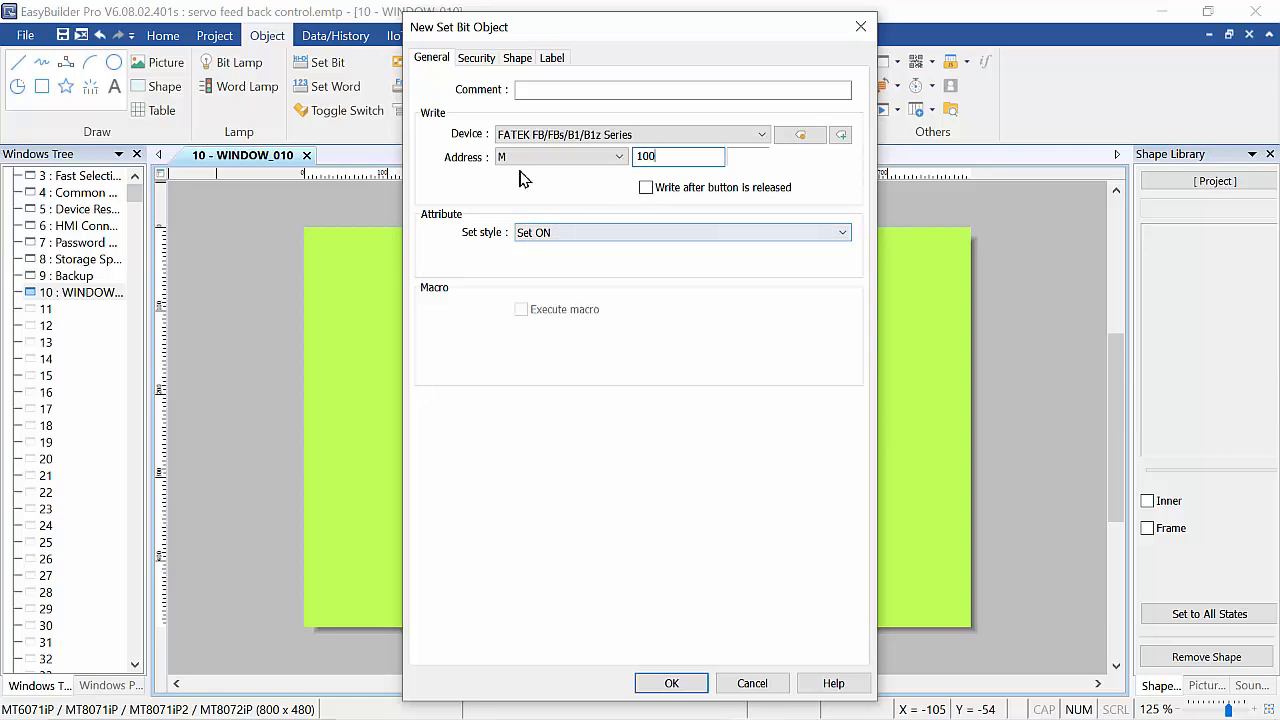
drag(666, 157, 560, 190)
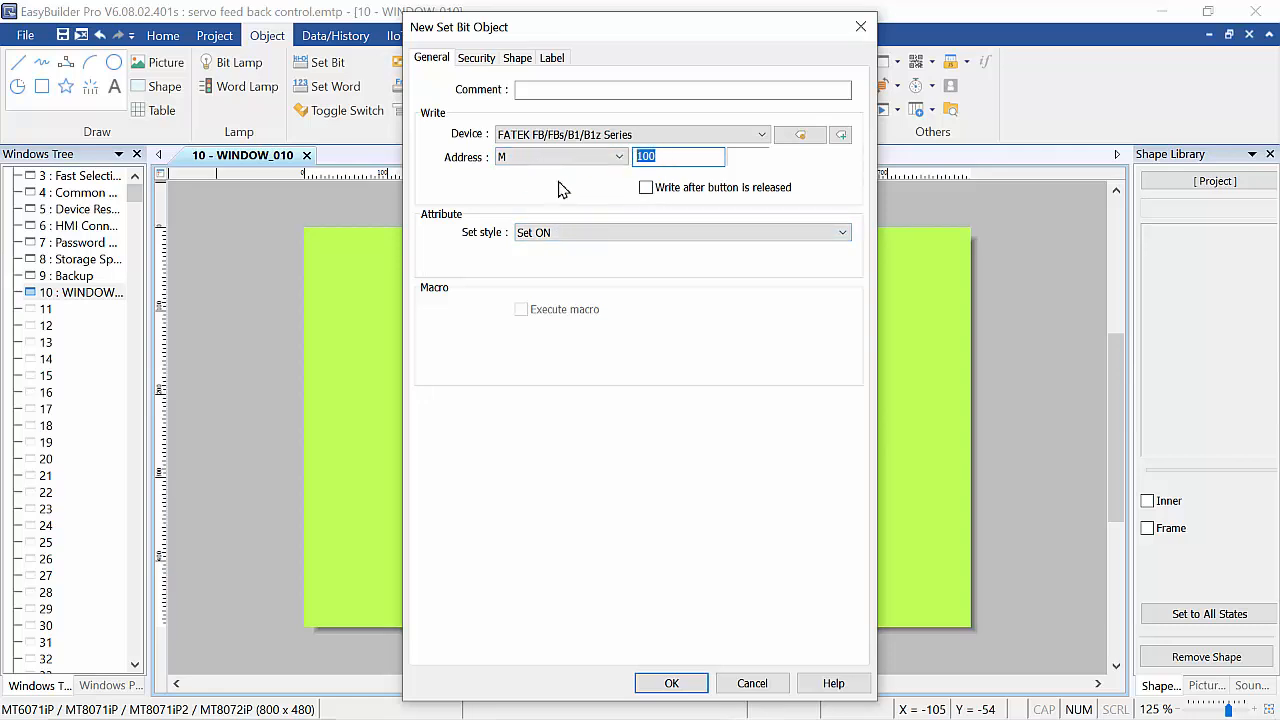
click(671, 162)
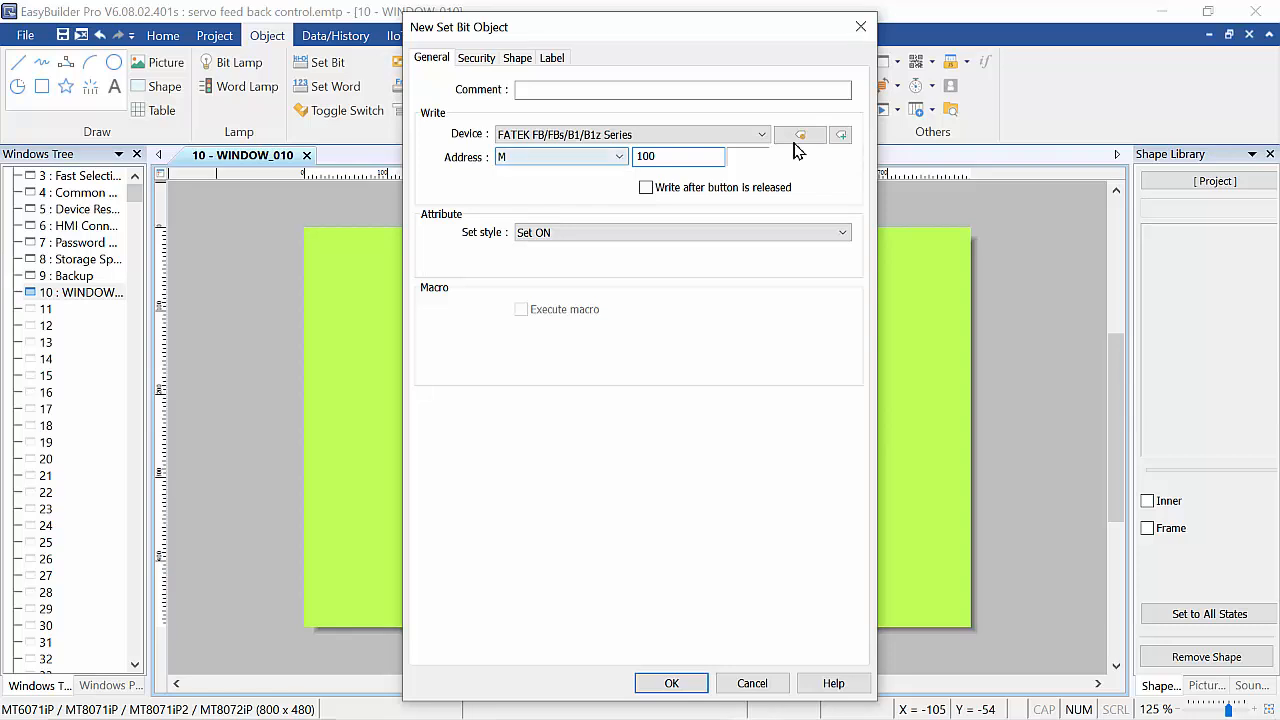
click(760, 134)
click(555, 152)
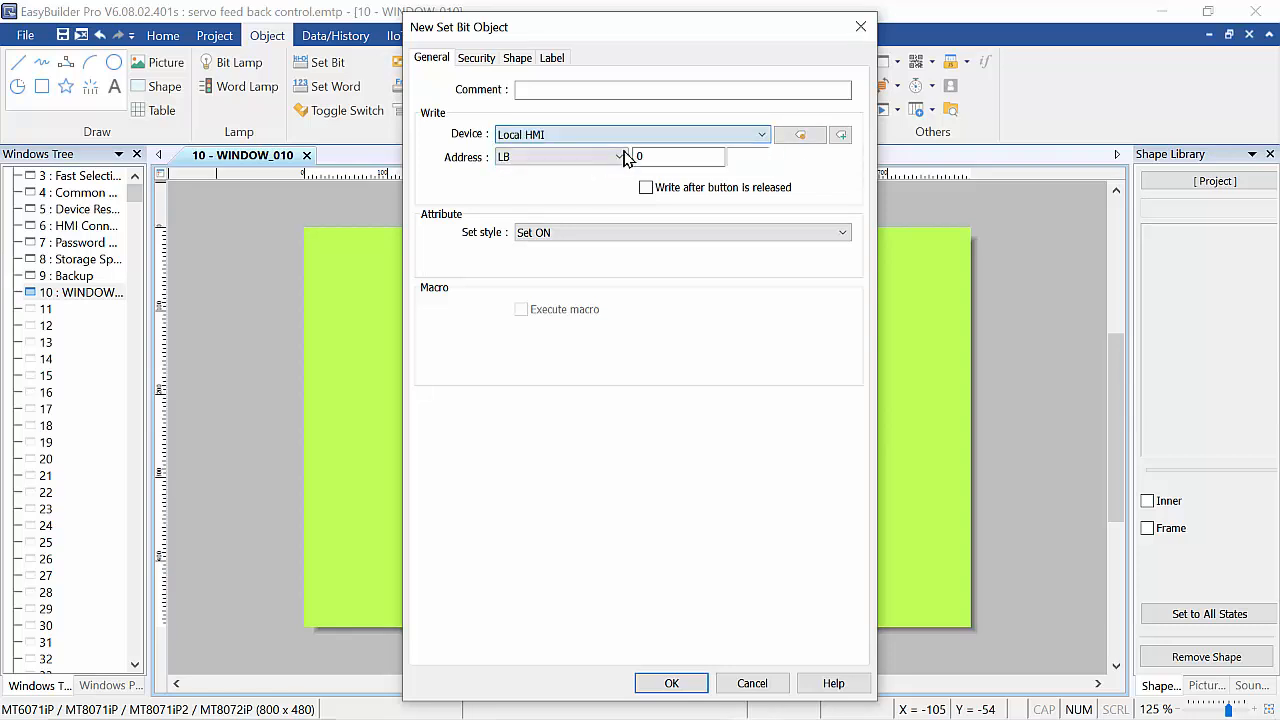
click(762, 134)
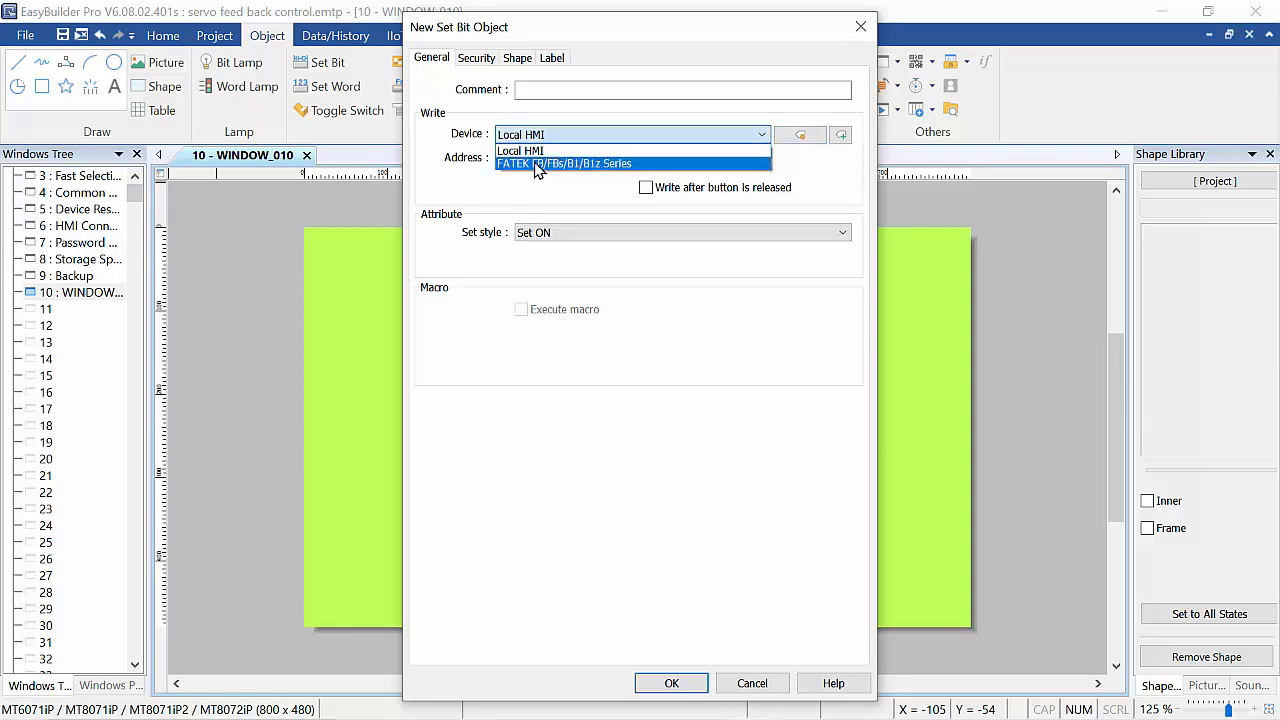
click(568, 164)
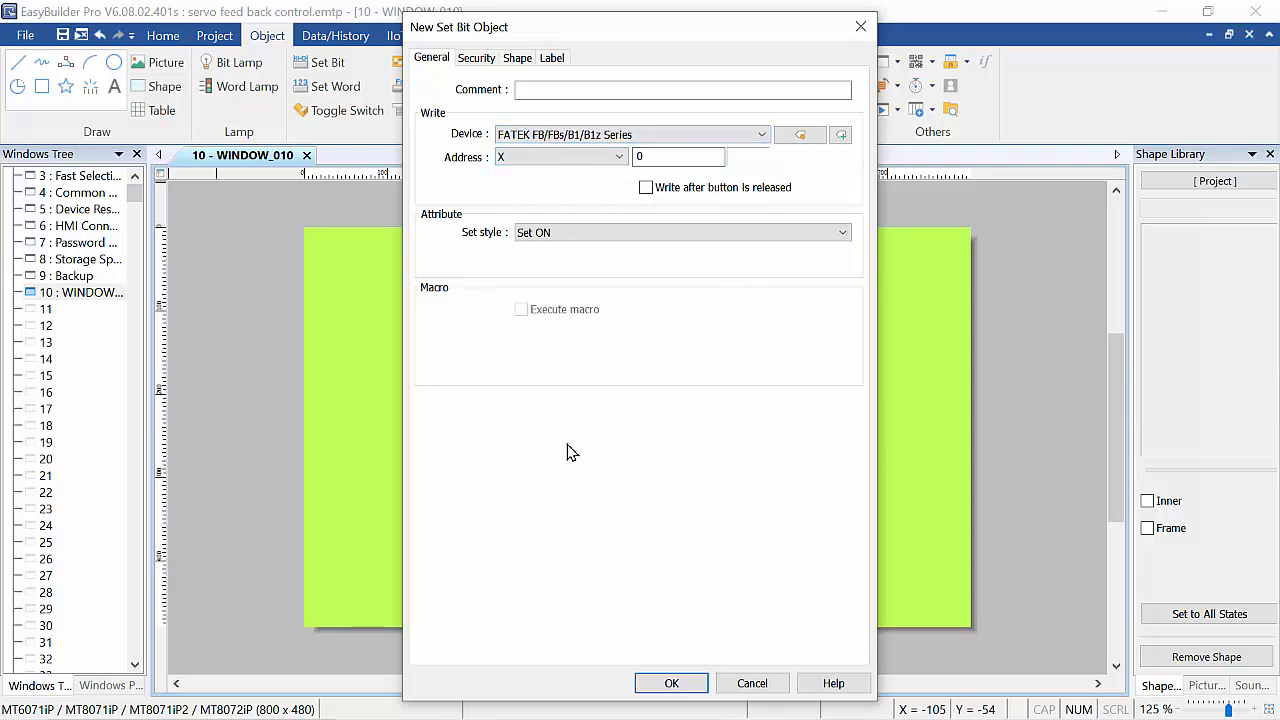
click(524, 60)
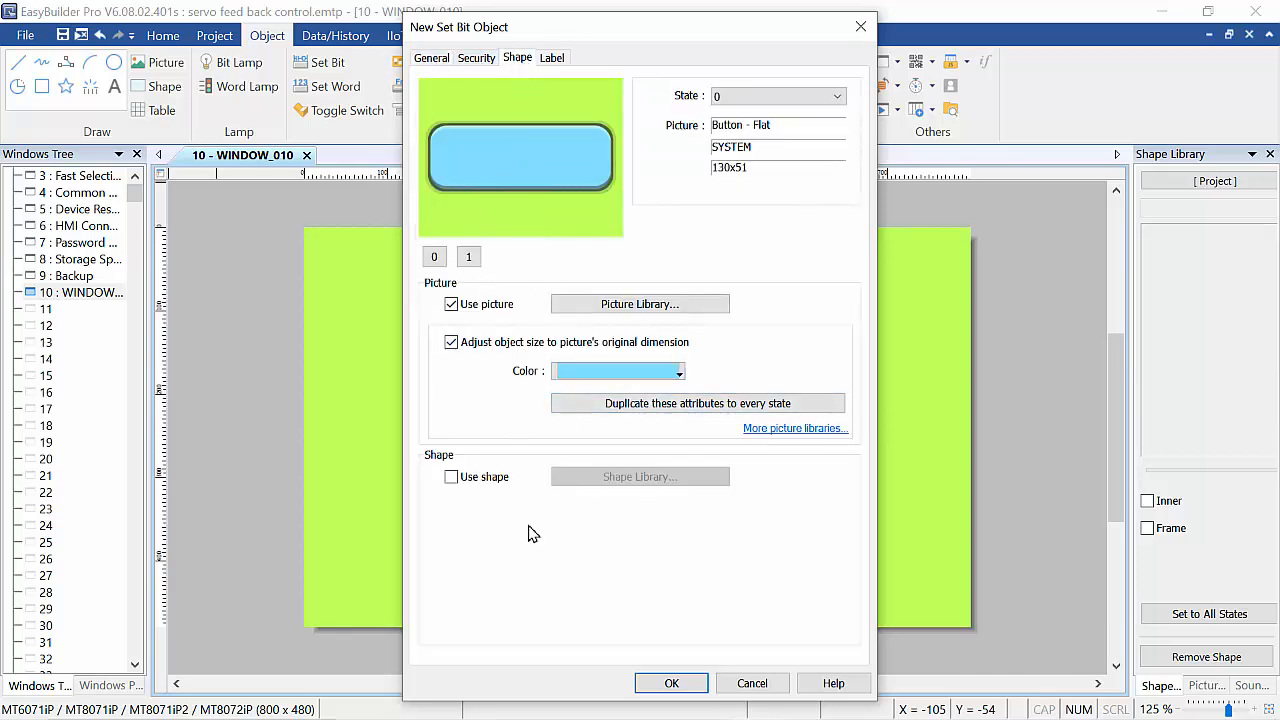
click(670, 684)
click(405, 306)
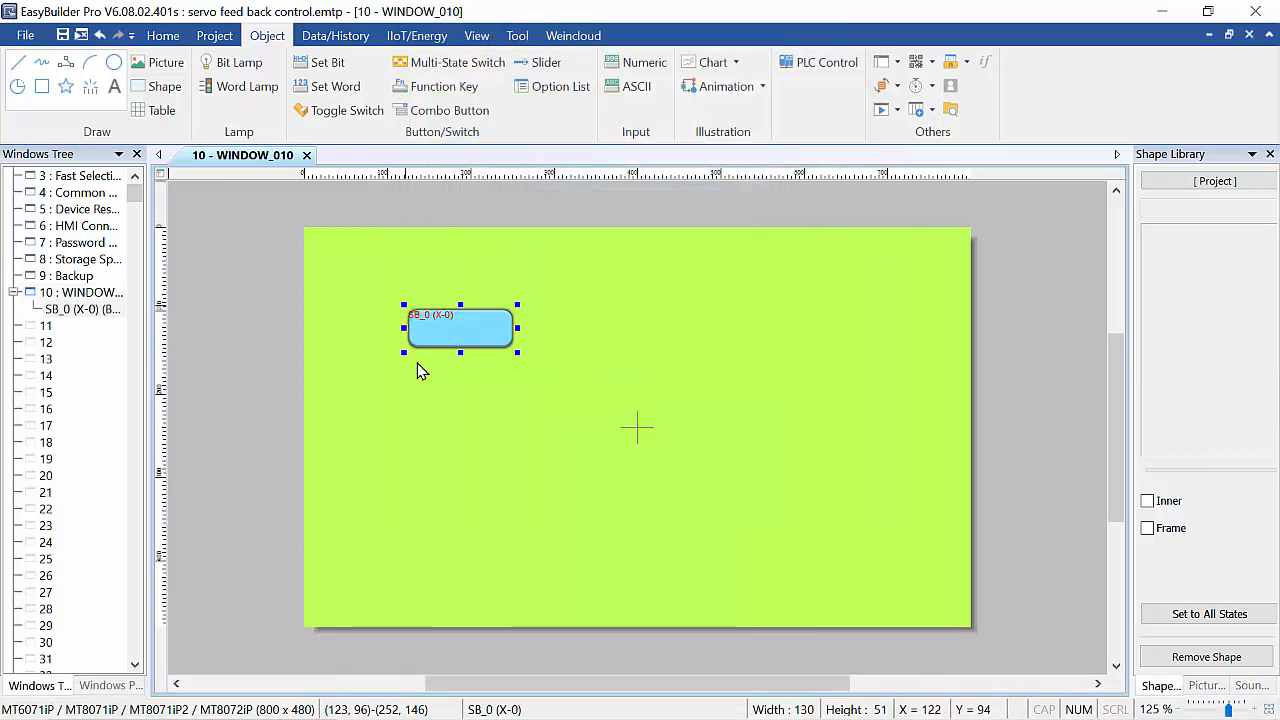
Change the Set Bit button's write address to M 100.
click(474, 380)
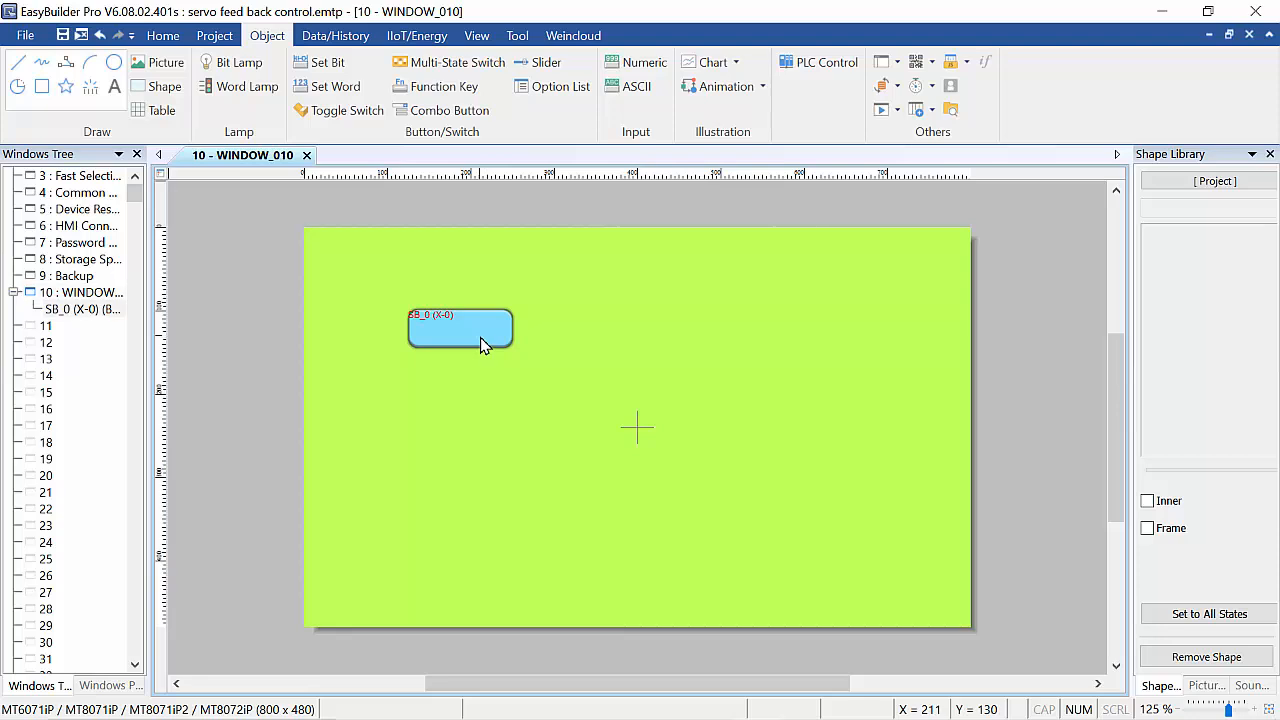
double_click(480, 337)
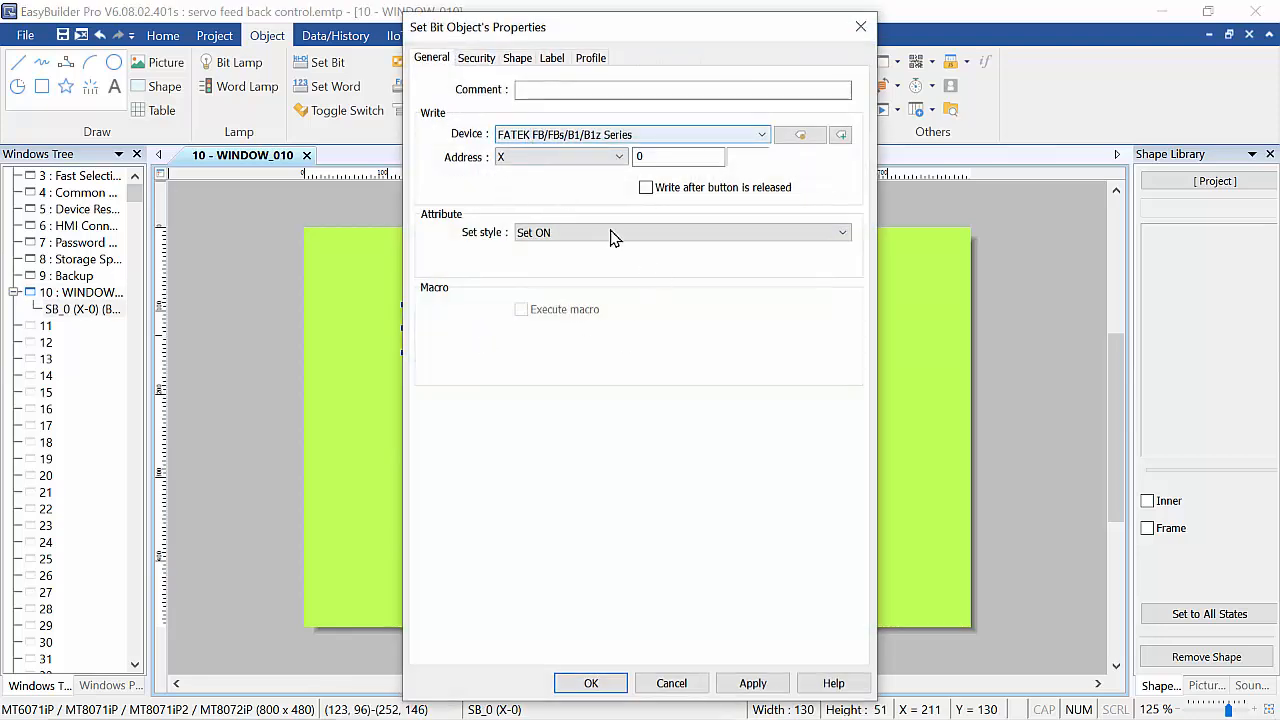
click(619, 160)
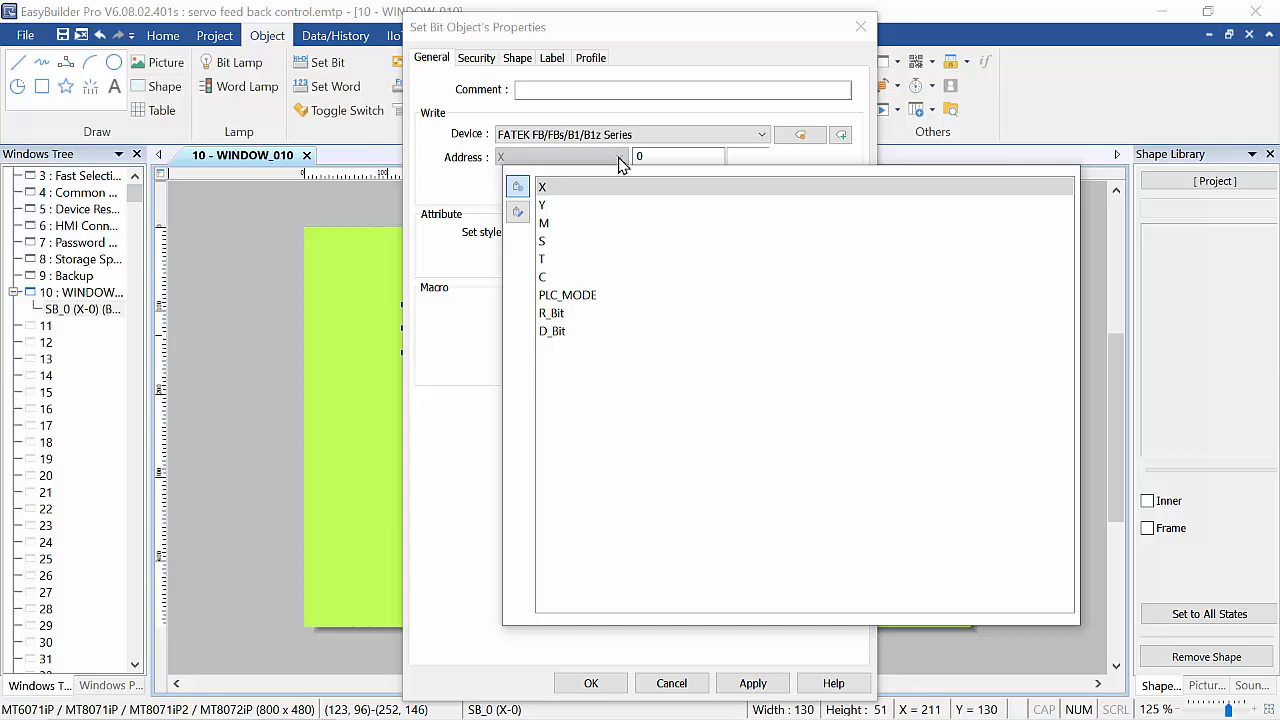
click(558, 225)
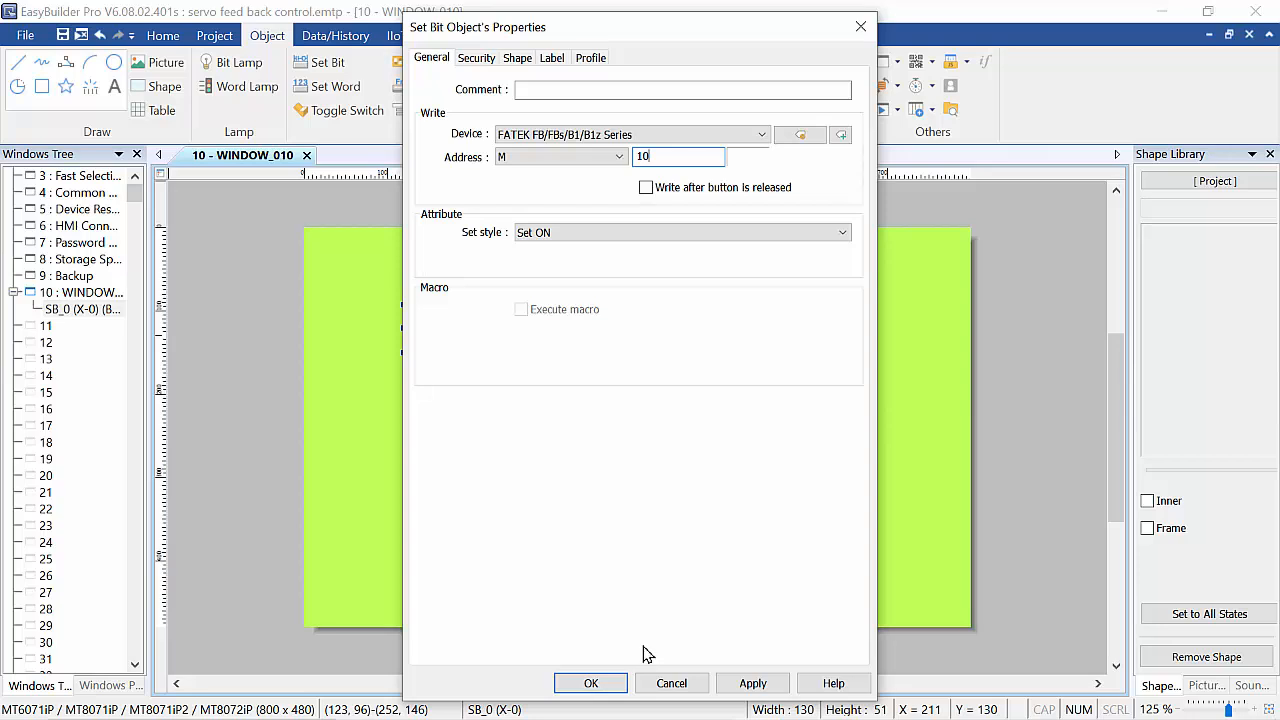
click(591, 683)
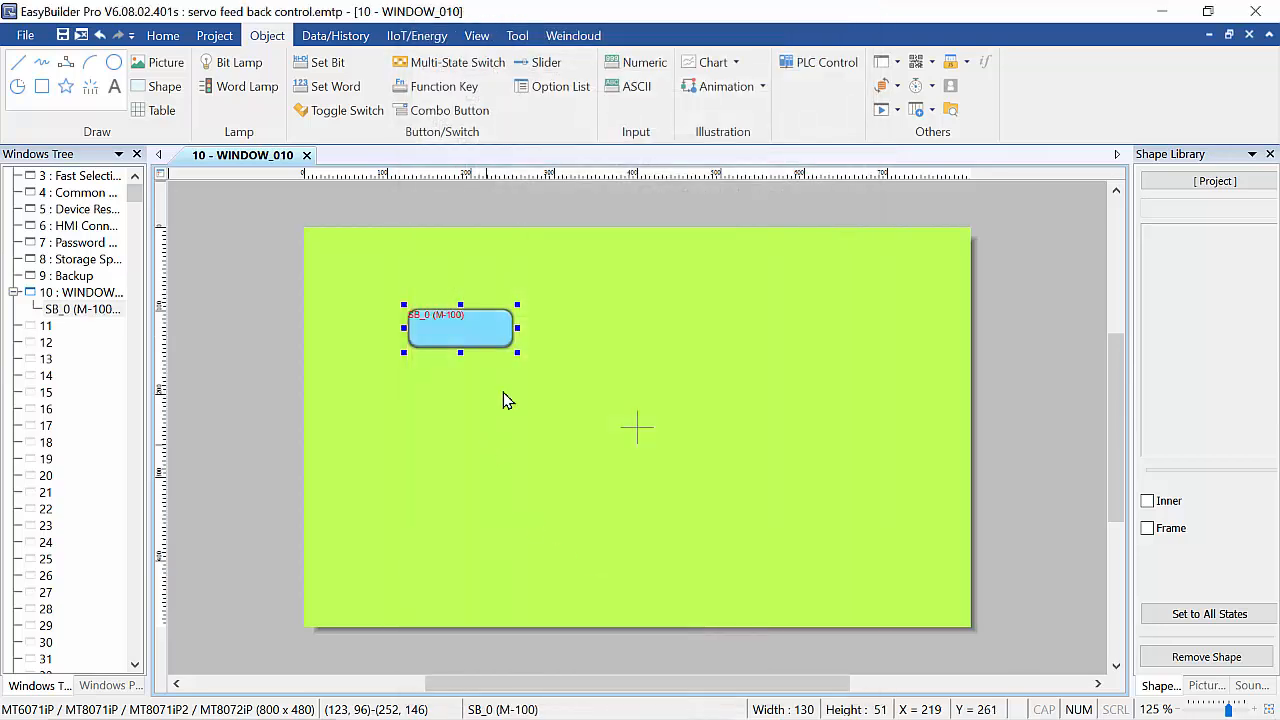
Browse the picture libraries available for the Set Bit button's shape.
double_click(466, 336)
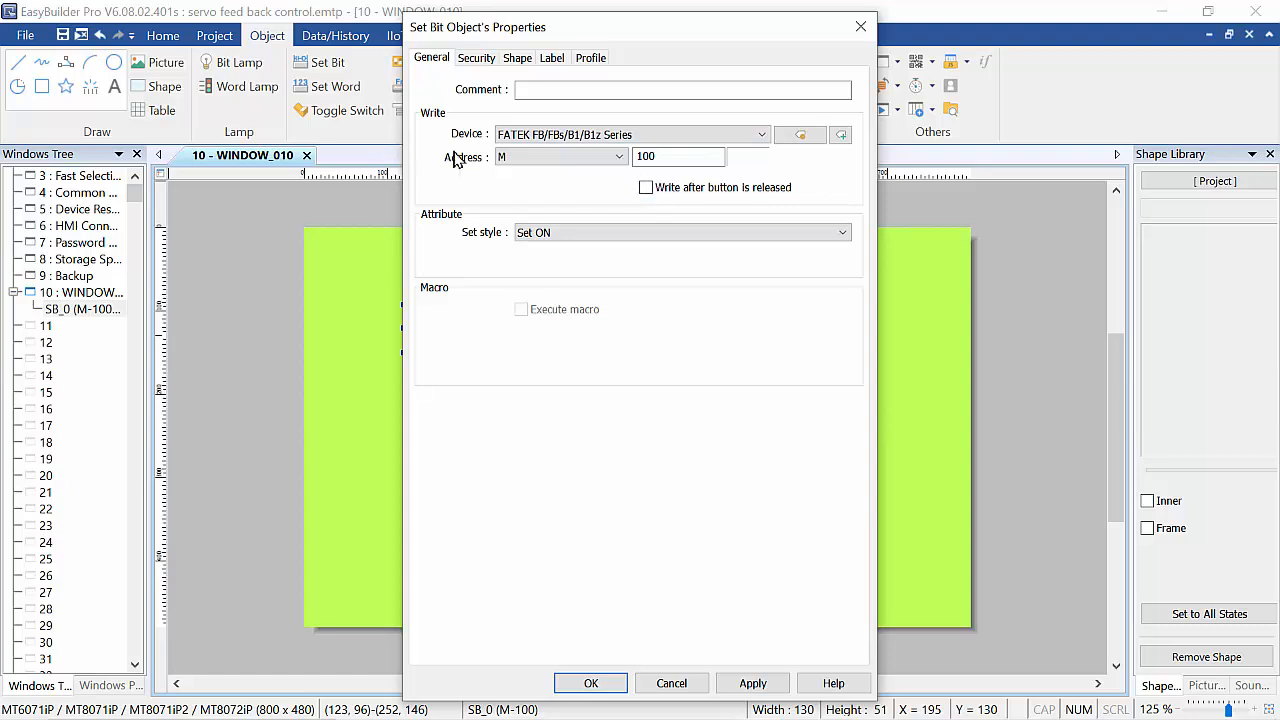
click(529, 62)
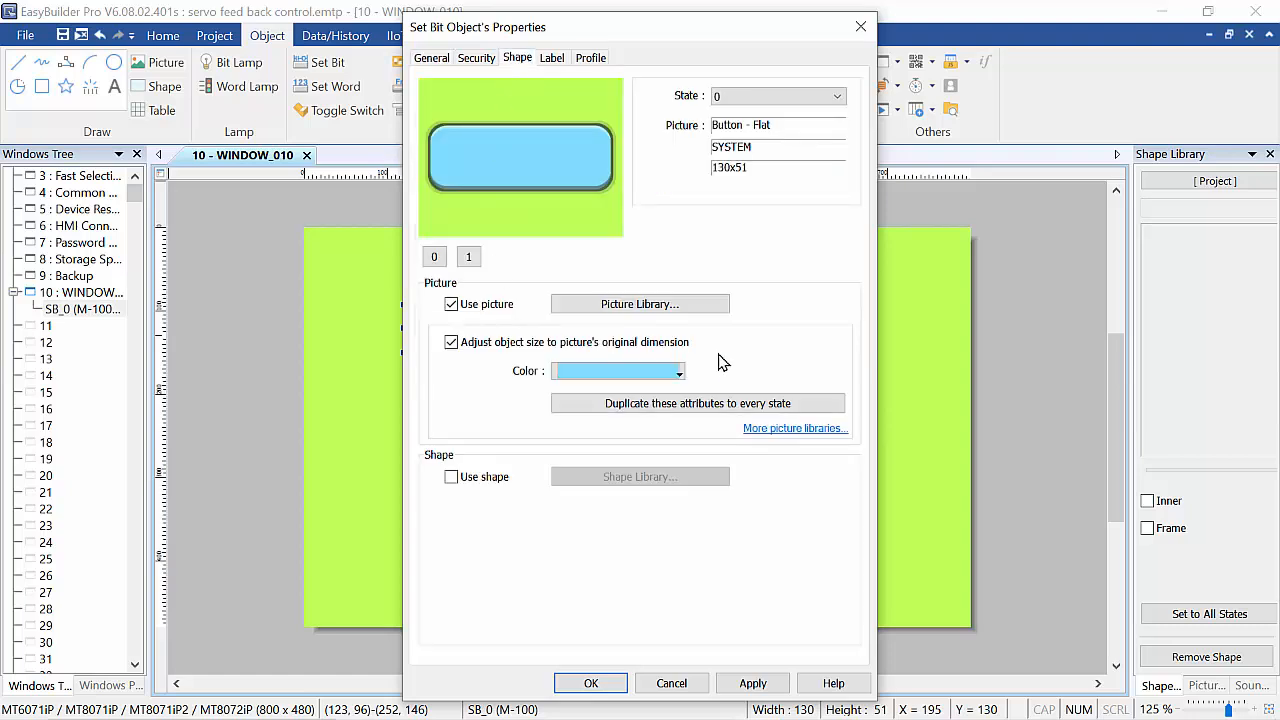
click(618, 310)
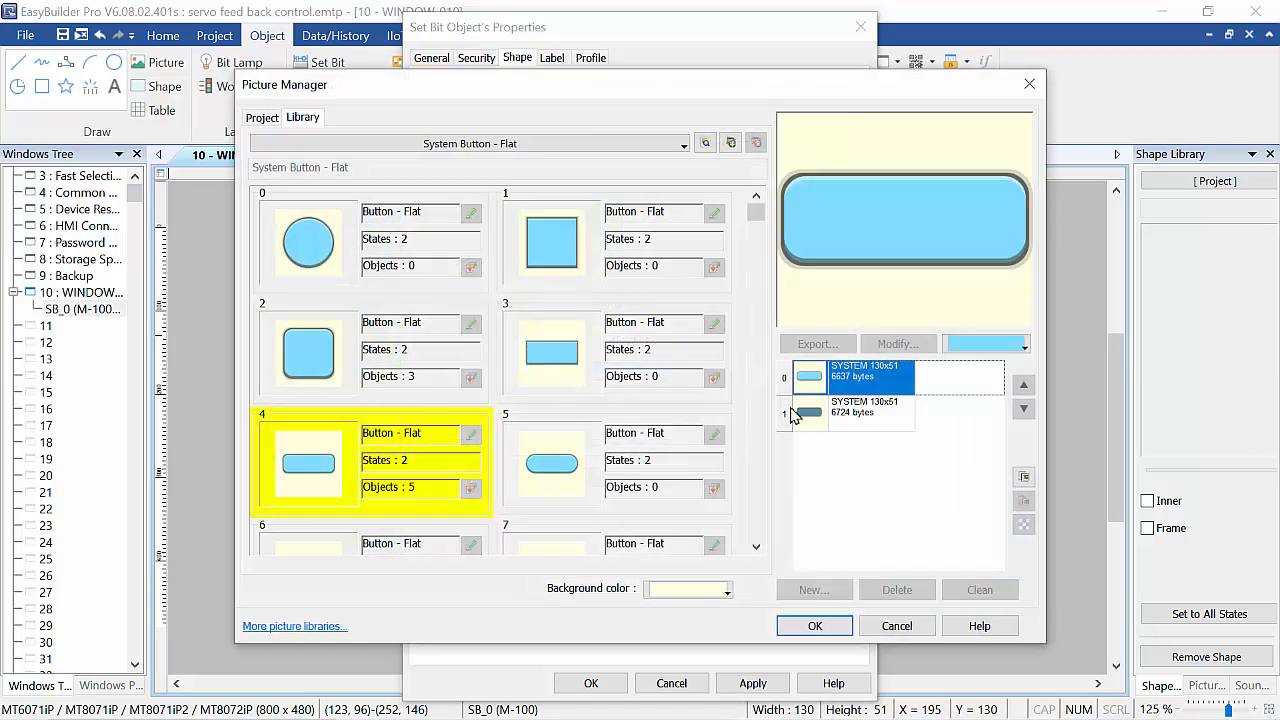
click(706, 144)
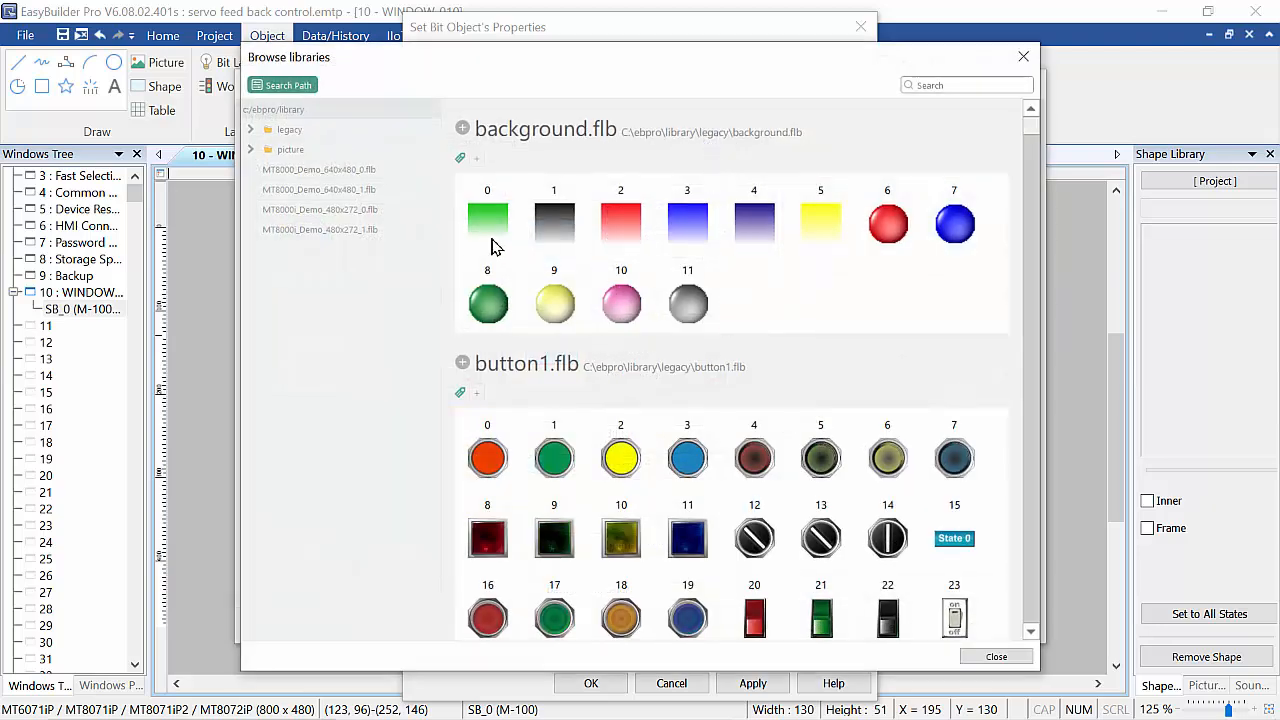
scroll(688, 430, down, 2)
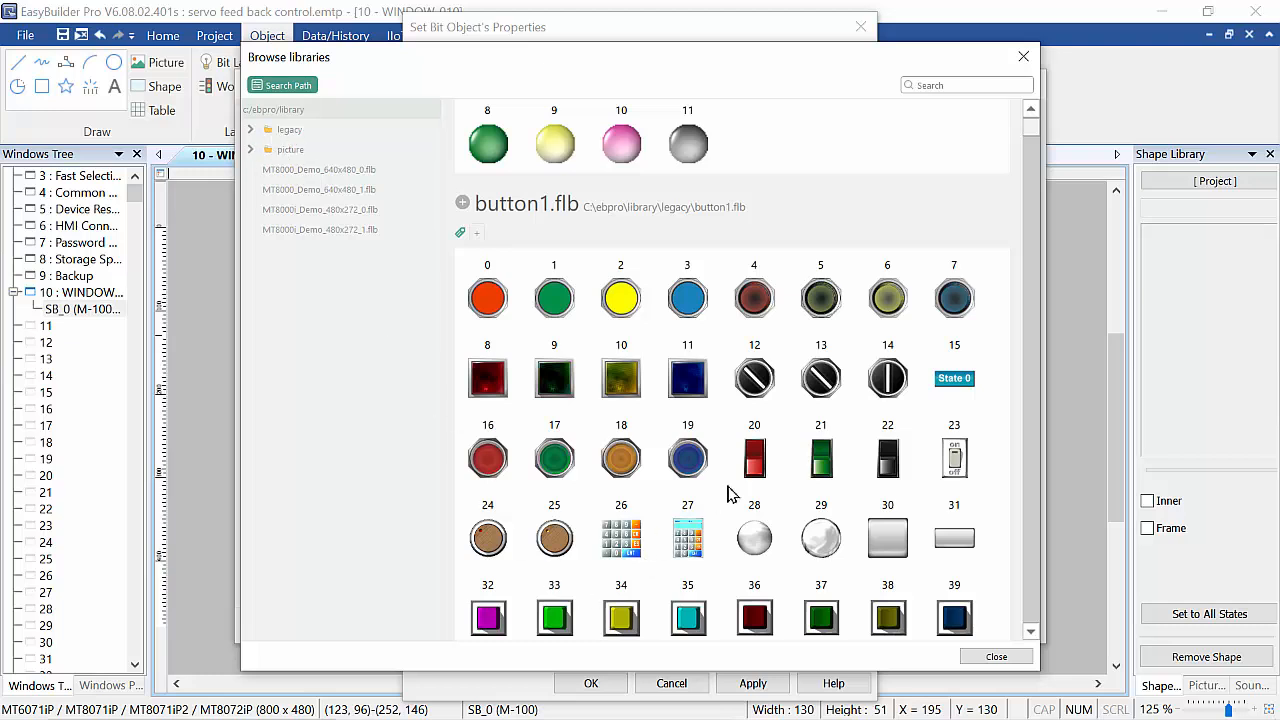
scroll(728, 494, down, 6)
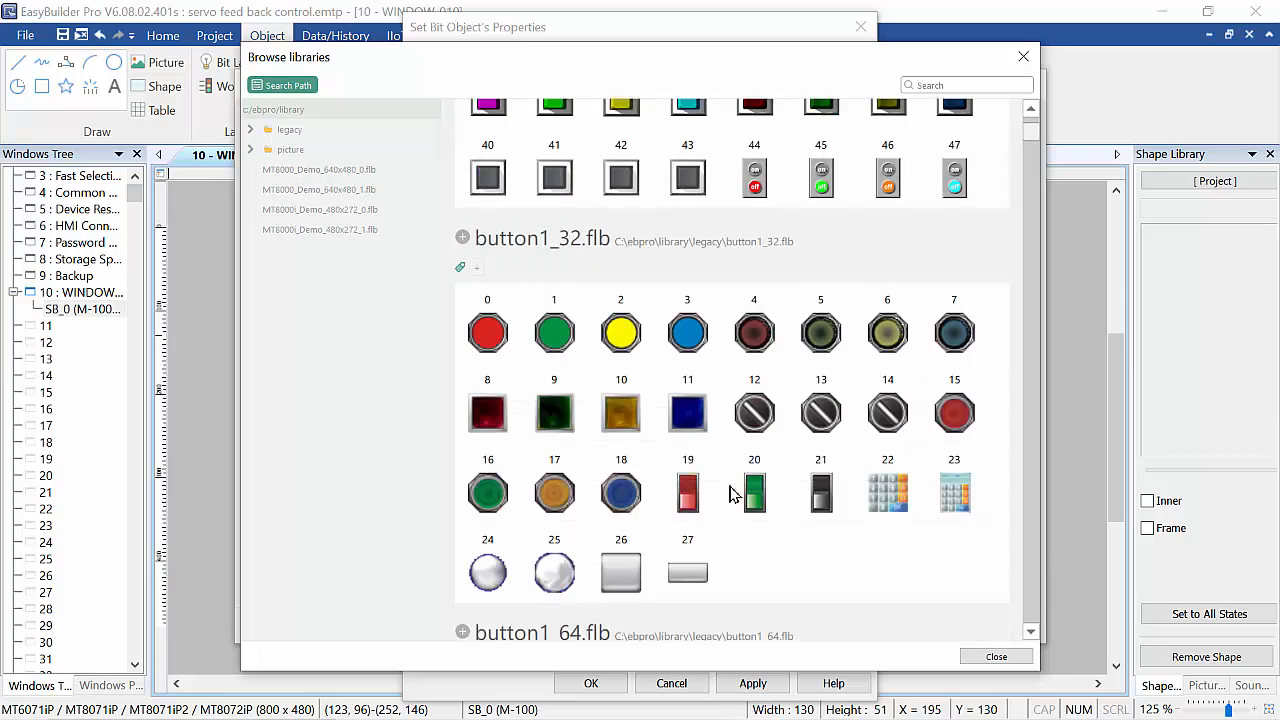
scroll(728, 494, down, 7)
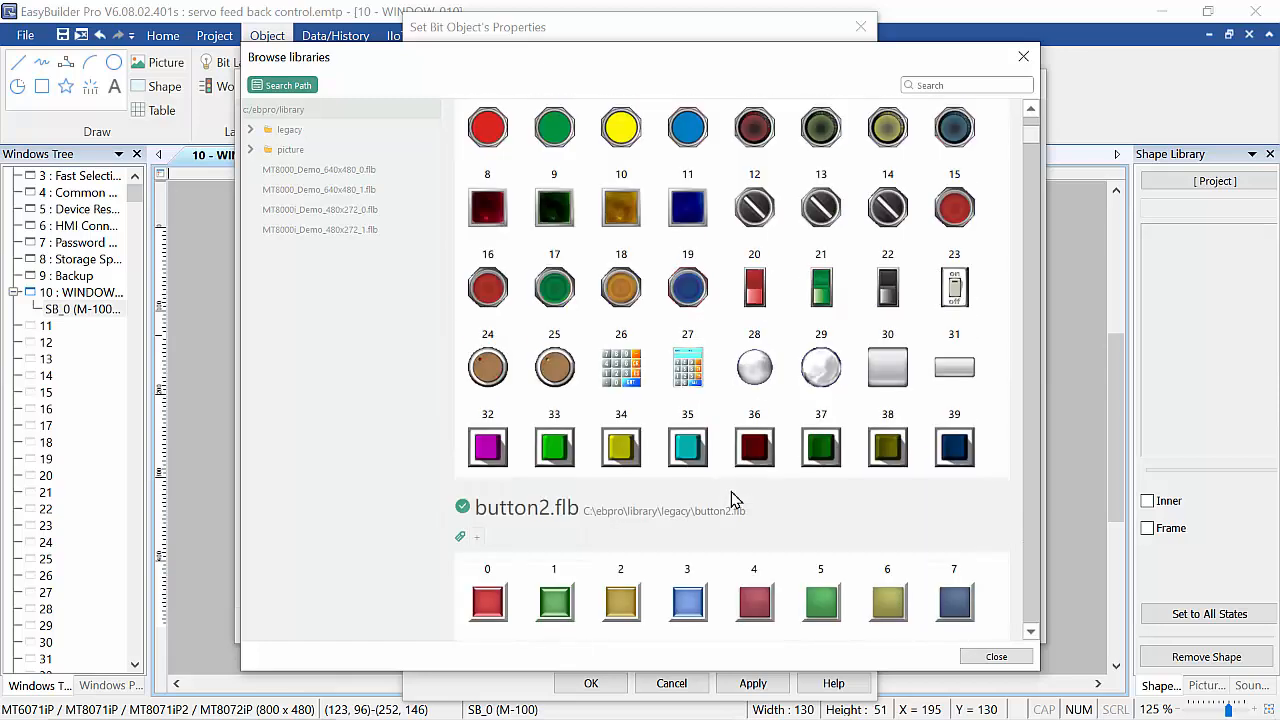
scroll(731, 497, down, 3)
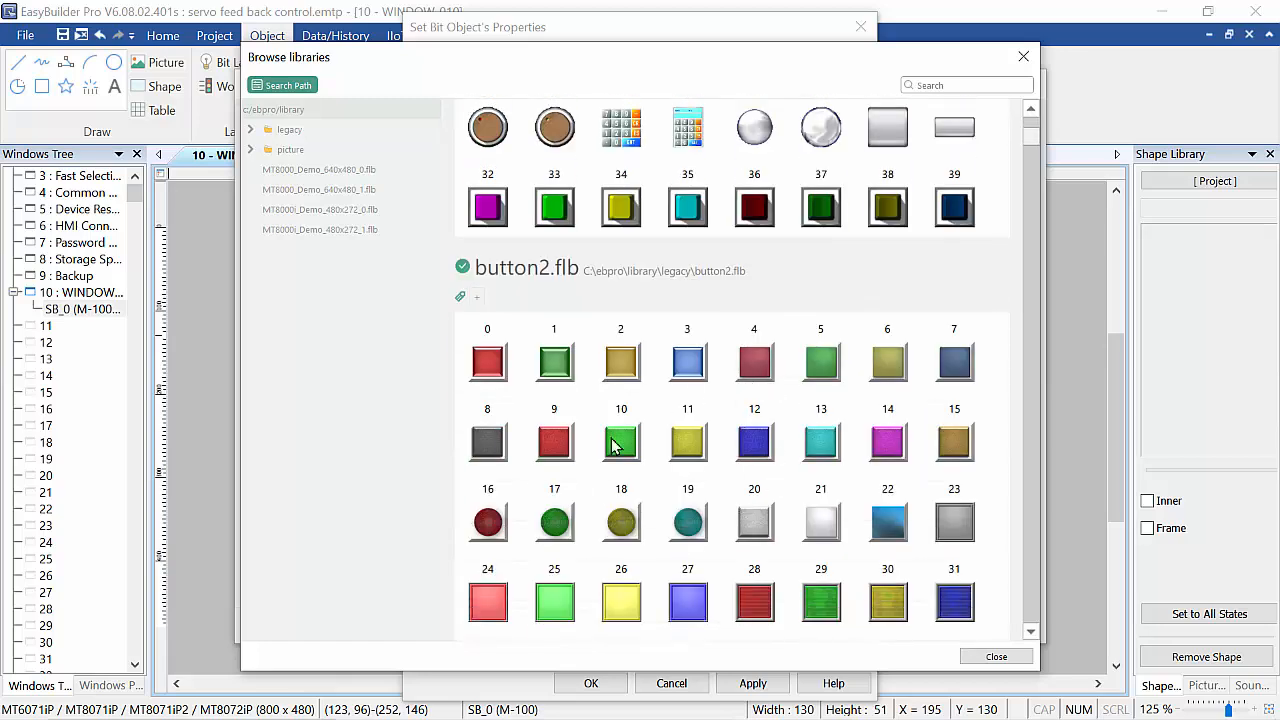
click(698, 375)
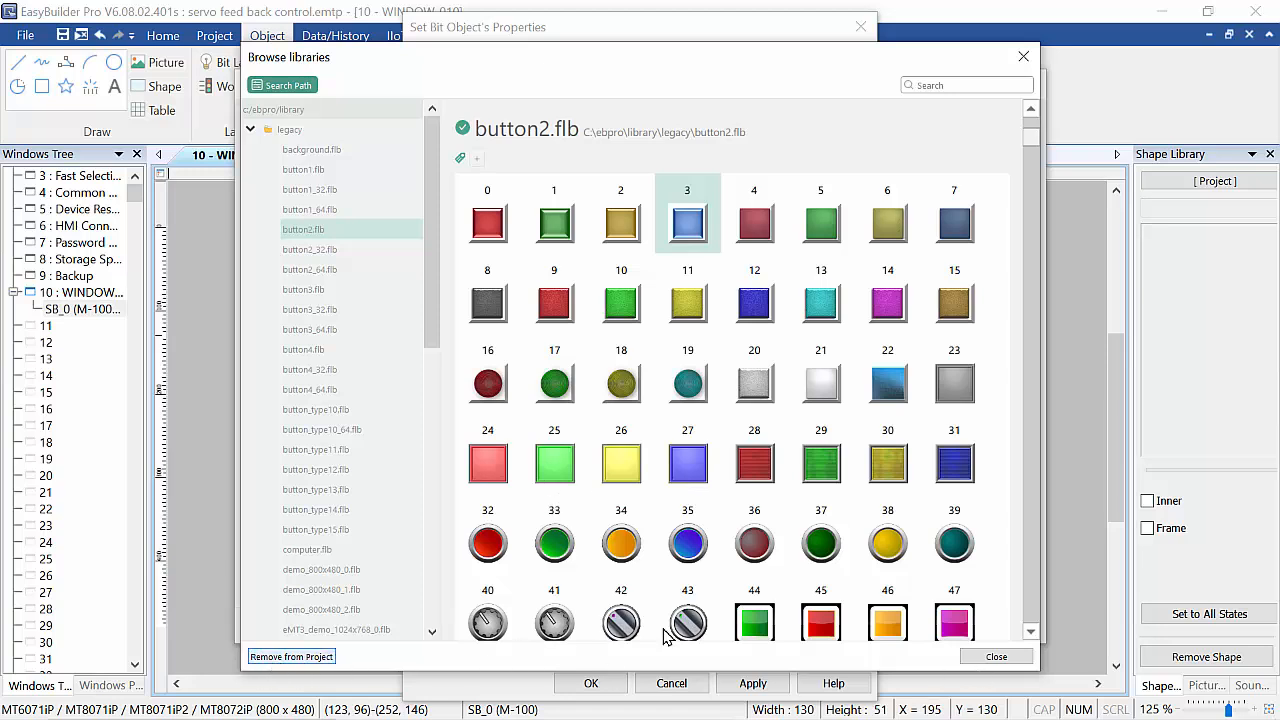
click(996, 656)
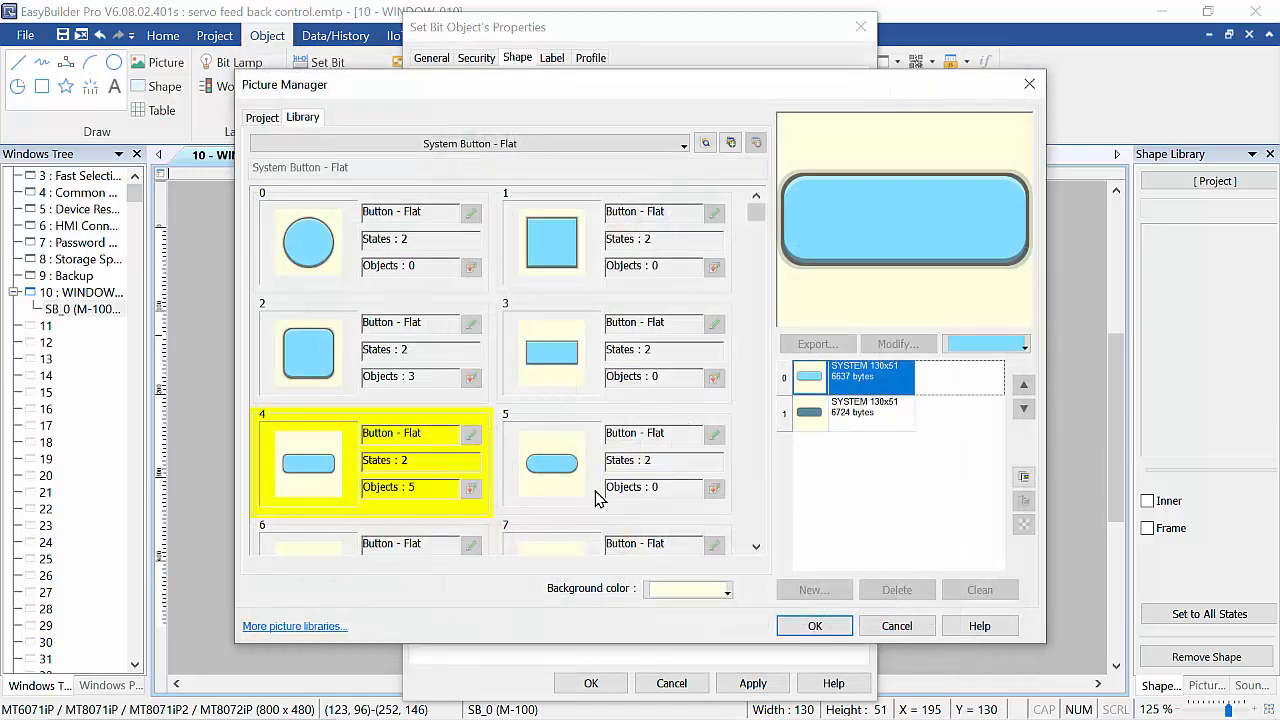
scroll(583, 455, down, 3)
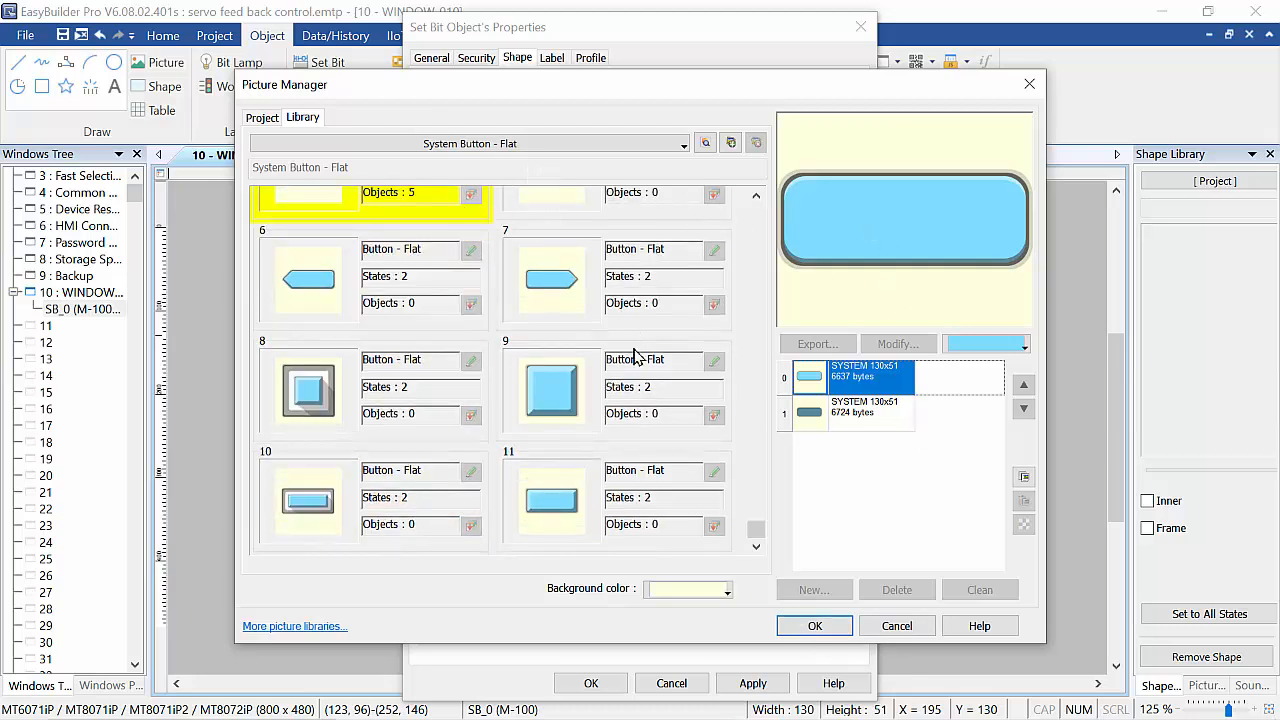
click(731, 143)
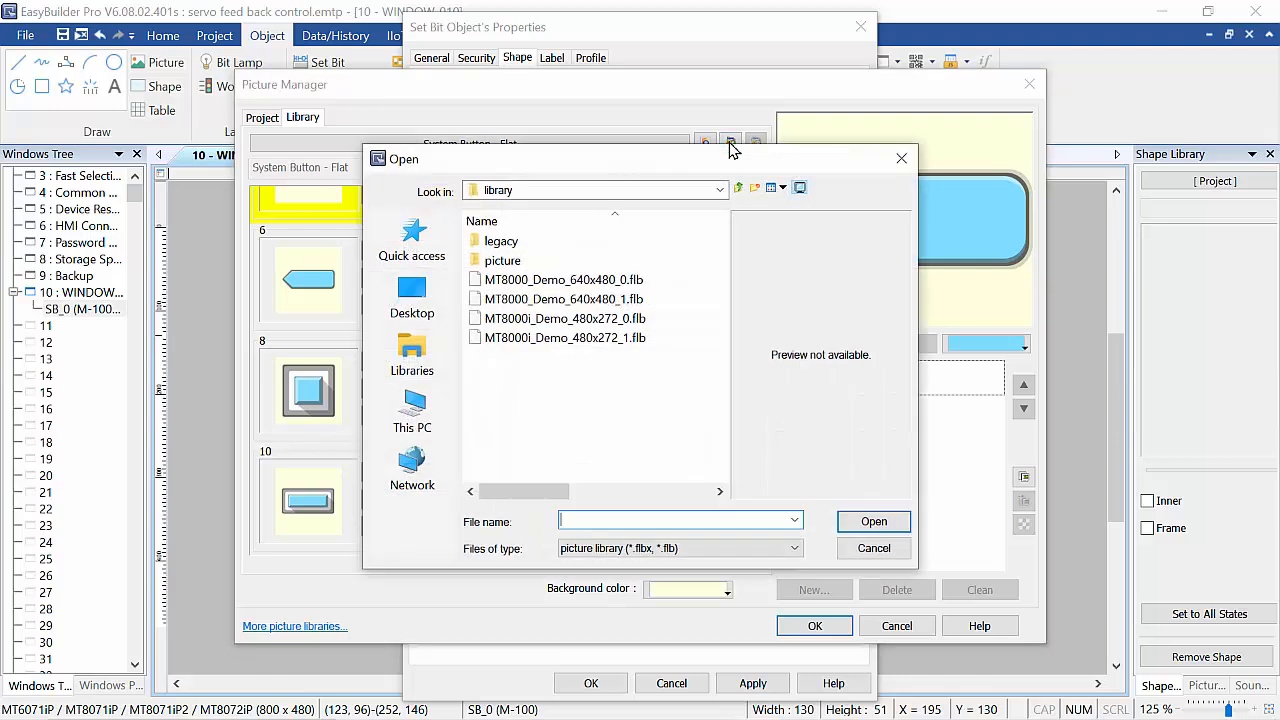
click(900, 160)
Add the button1.flb picture library to the project from the library browser.
click(705, 143)
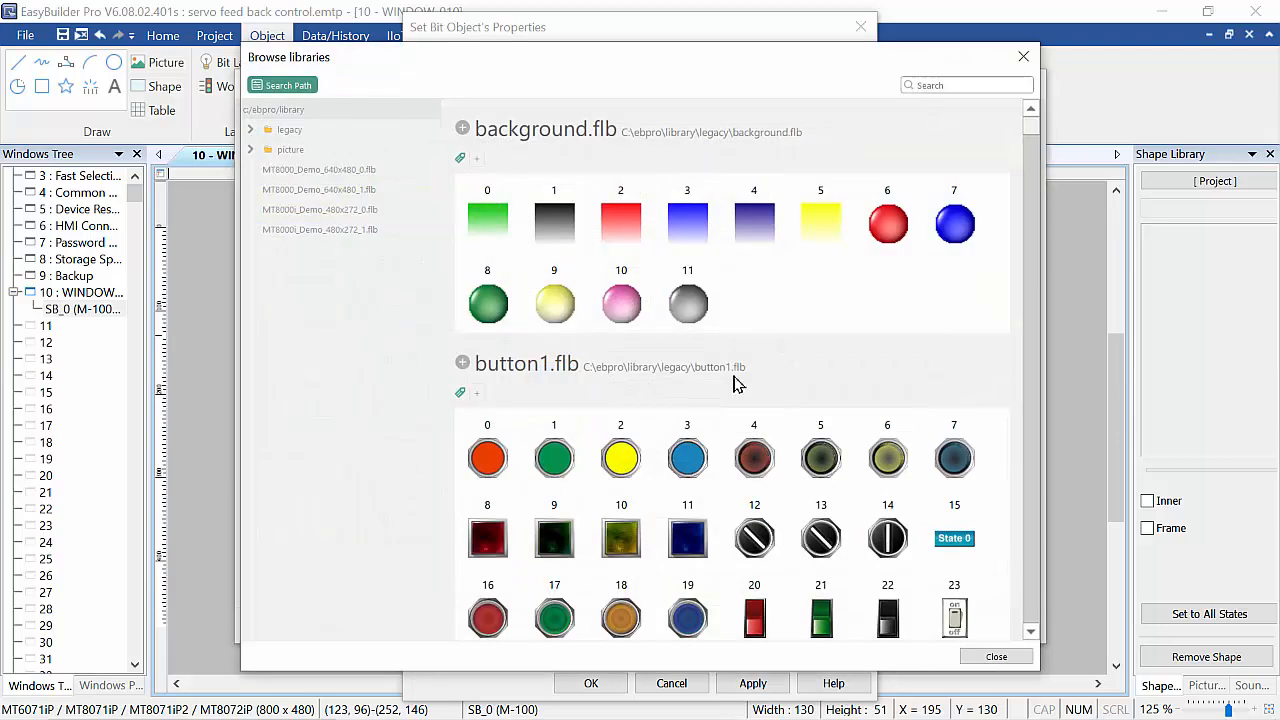
scroll(783, 497, down, 1)
scroll(780, 497, down, 3)
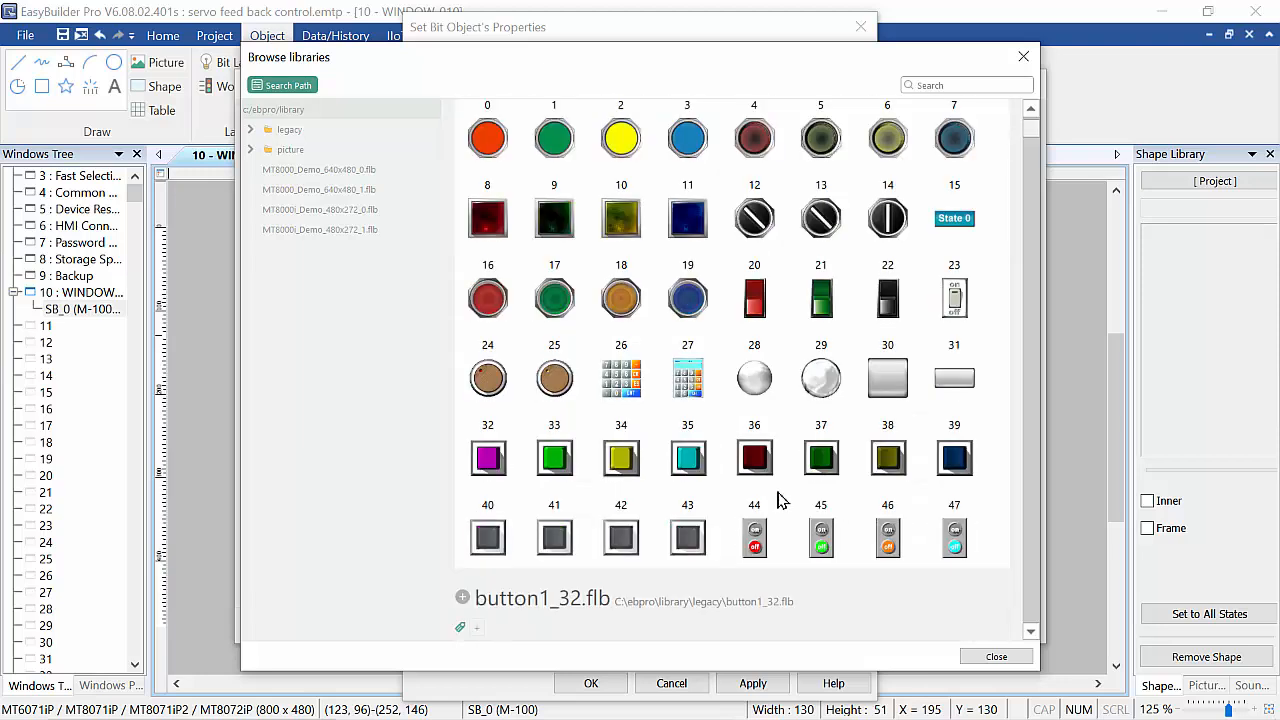
scroll(557, 540, down, 2)
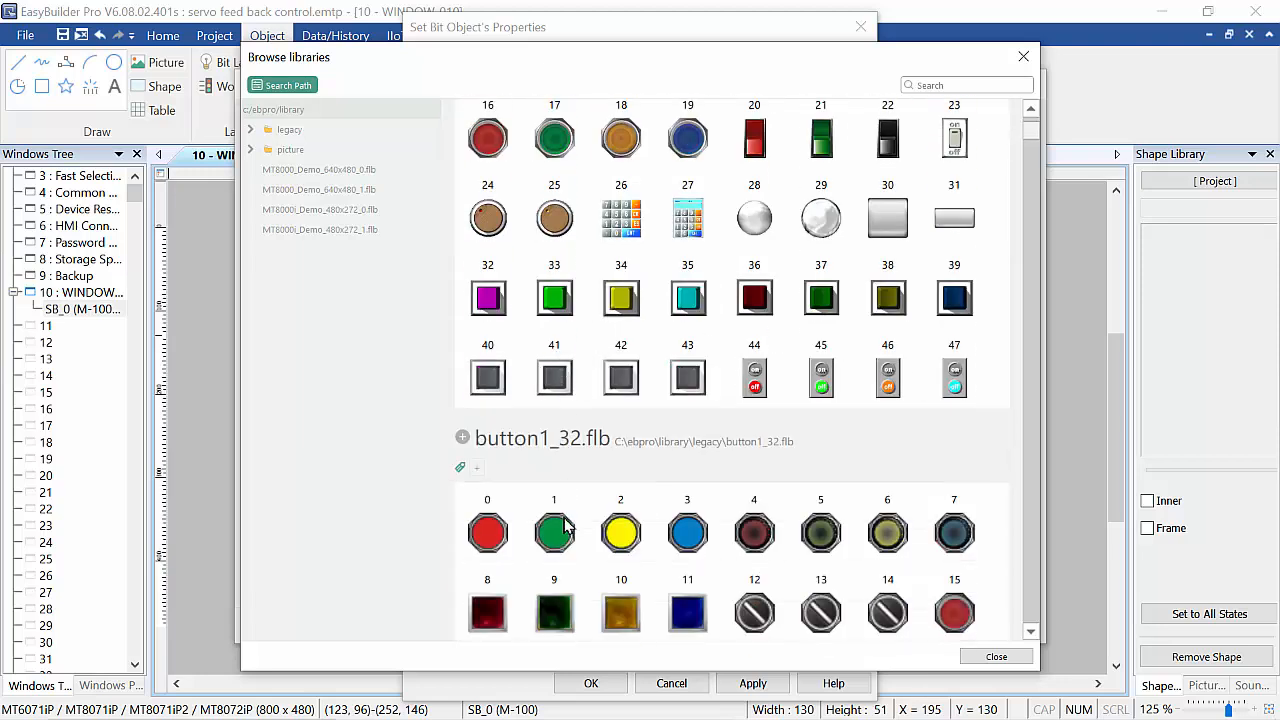
click(687, 300)
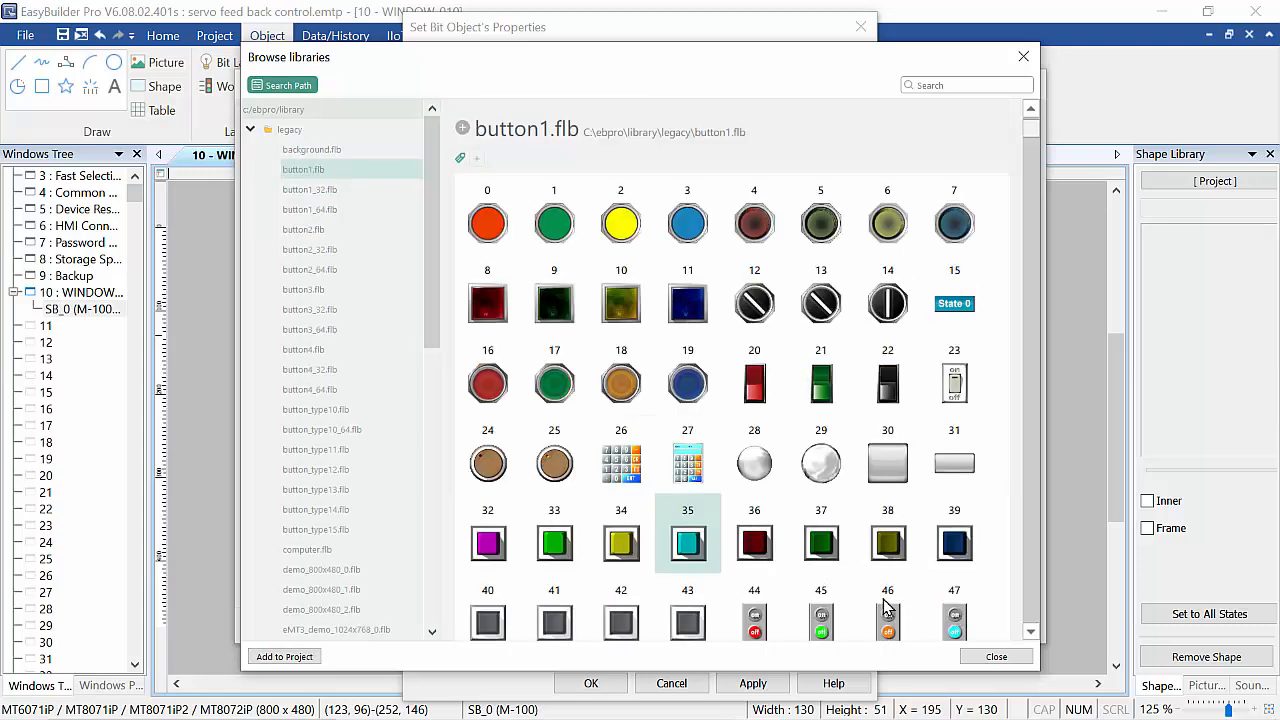
scroll(884, 605, down, 1)
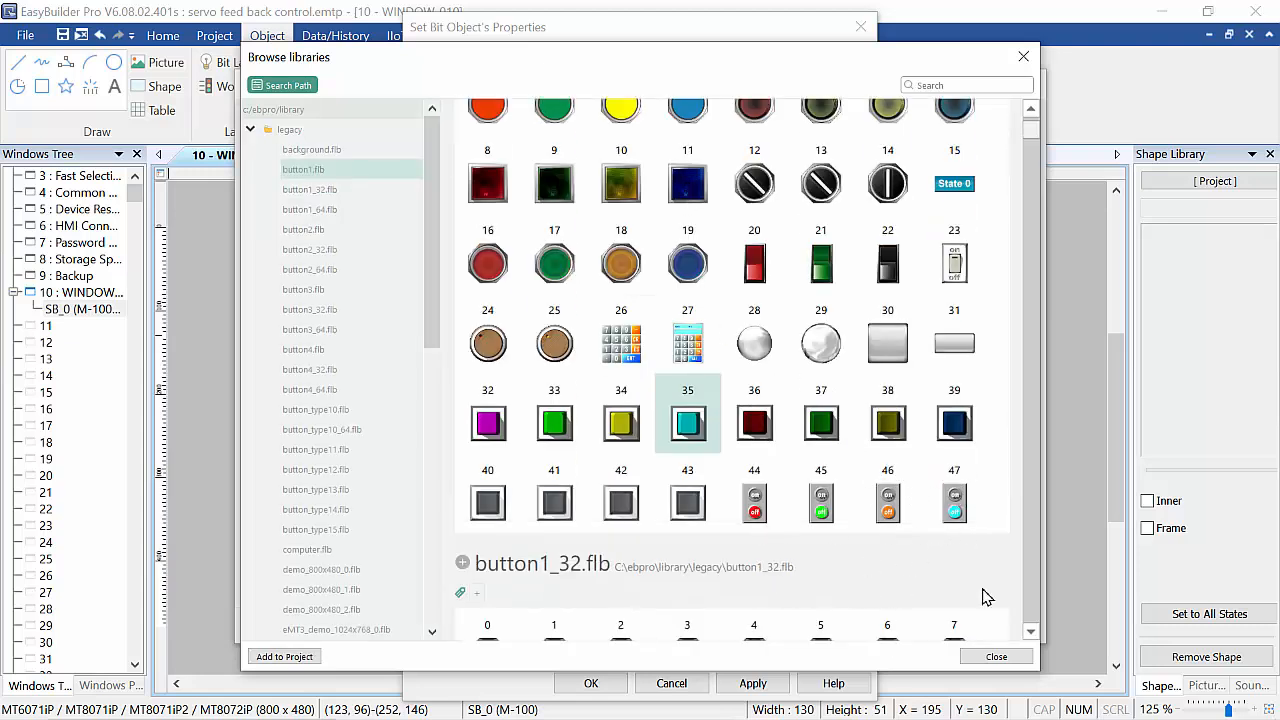
click(285, 657)
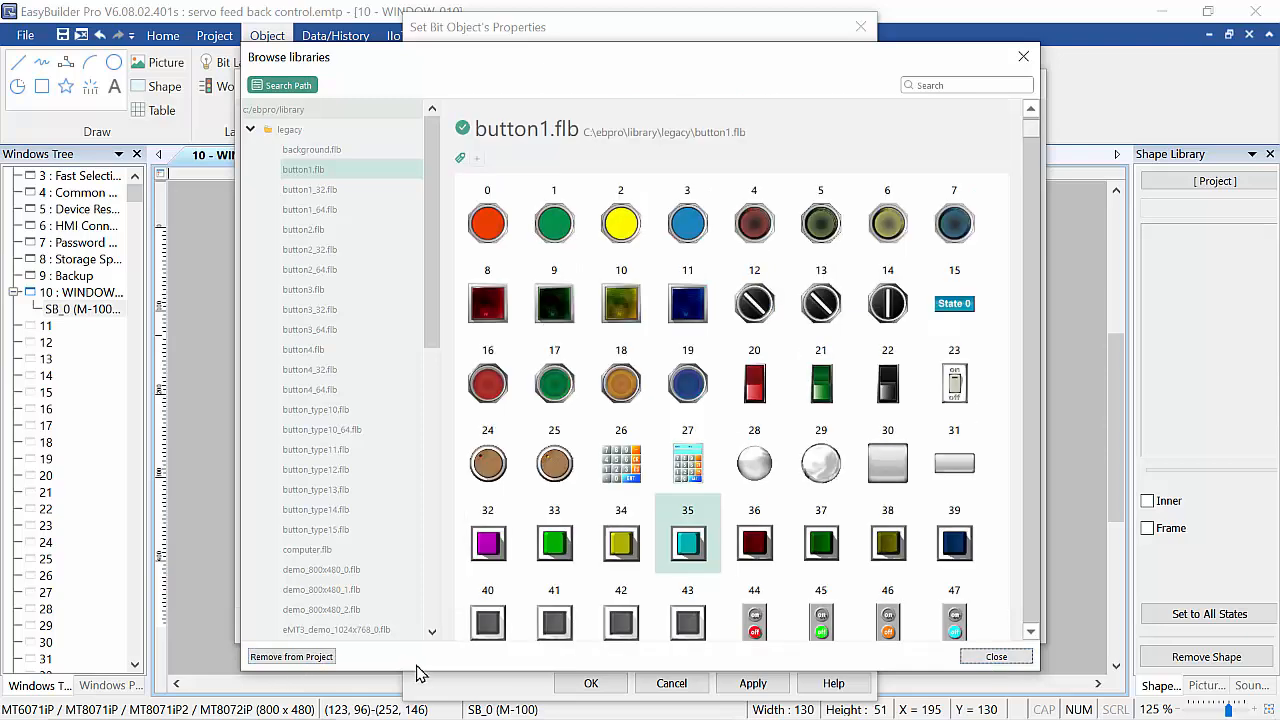
click(1023, 56)
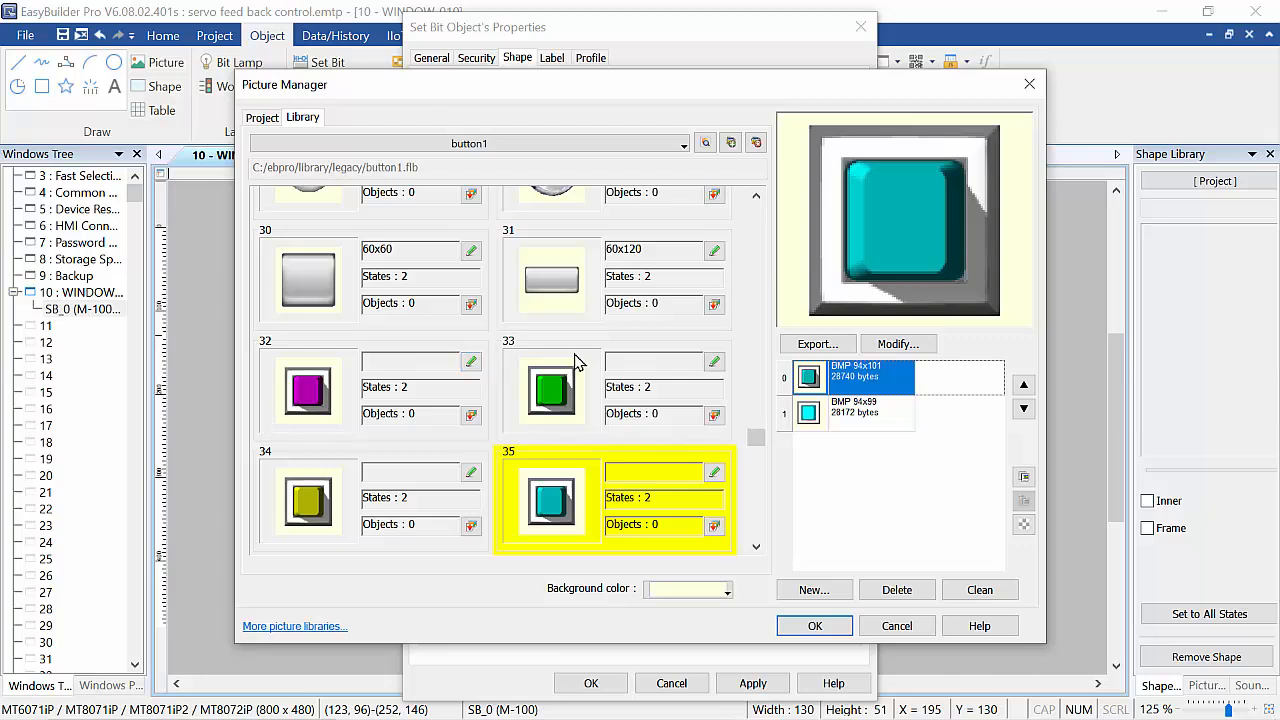
Apply the magenta square picture 32 from the button1 library to the Set Bit button.
scroll(577, 362, down, 3)
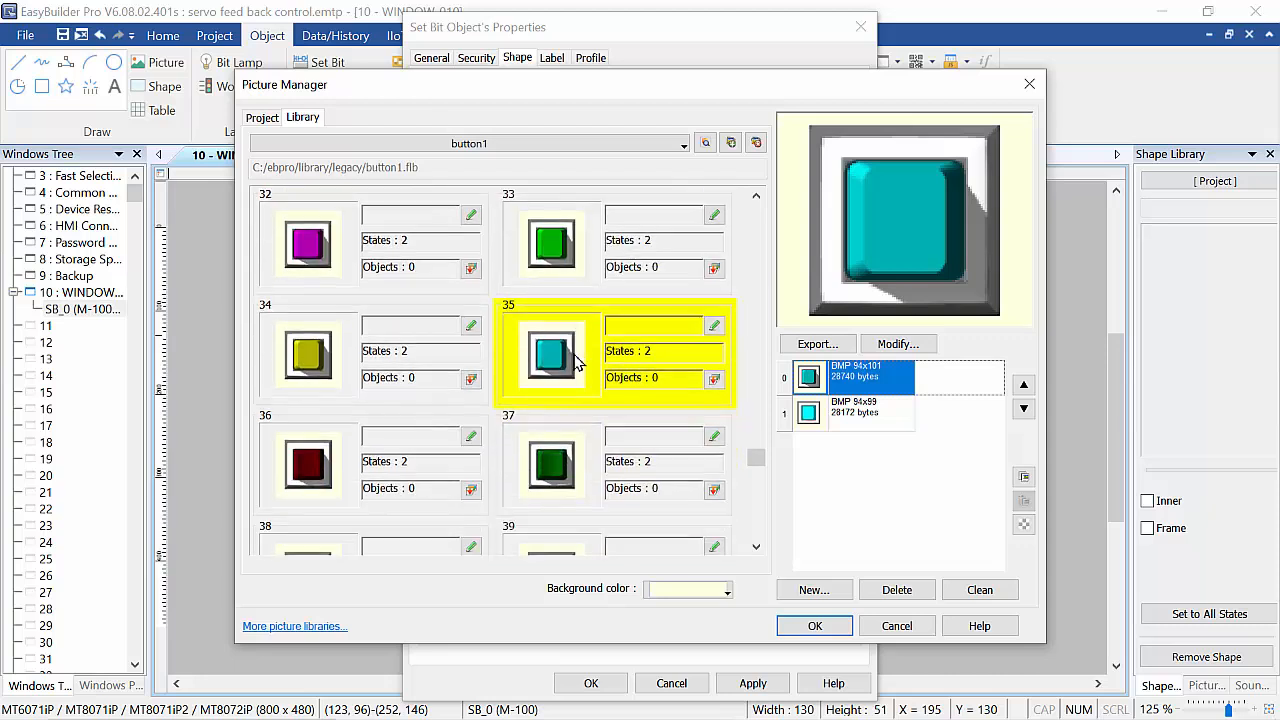
click(310, 248)
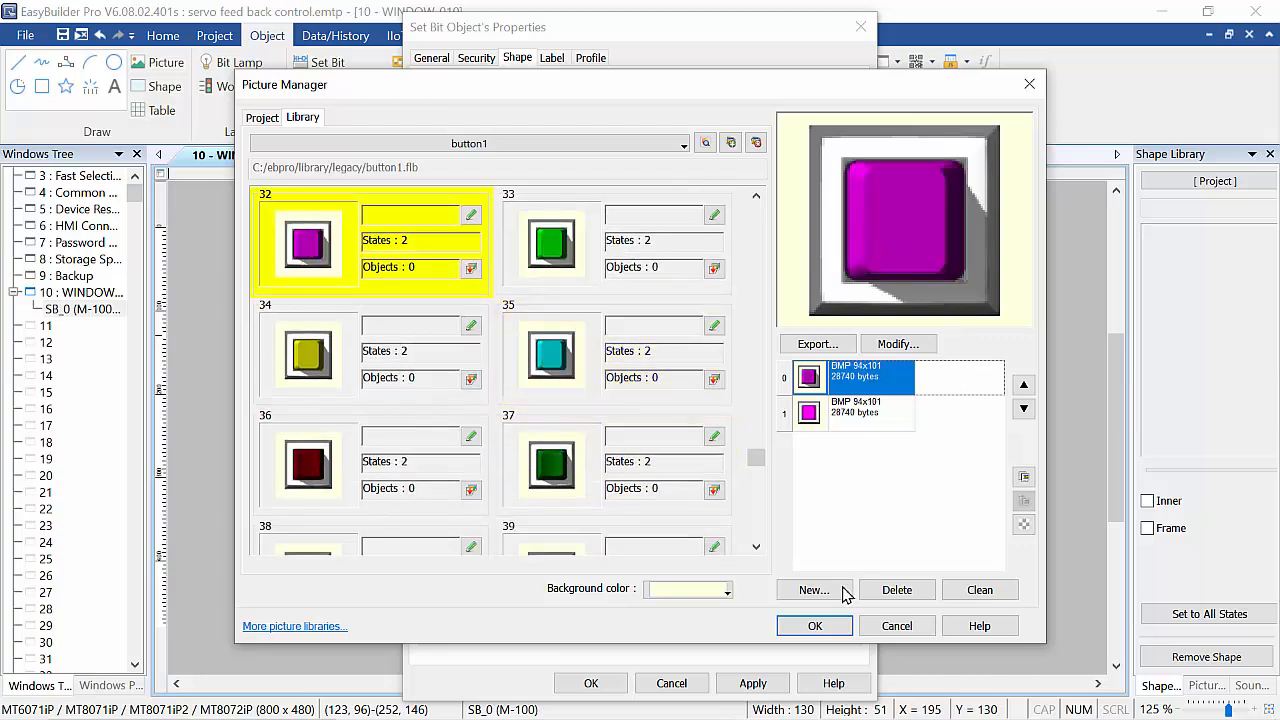
click(827, 626)
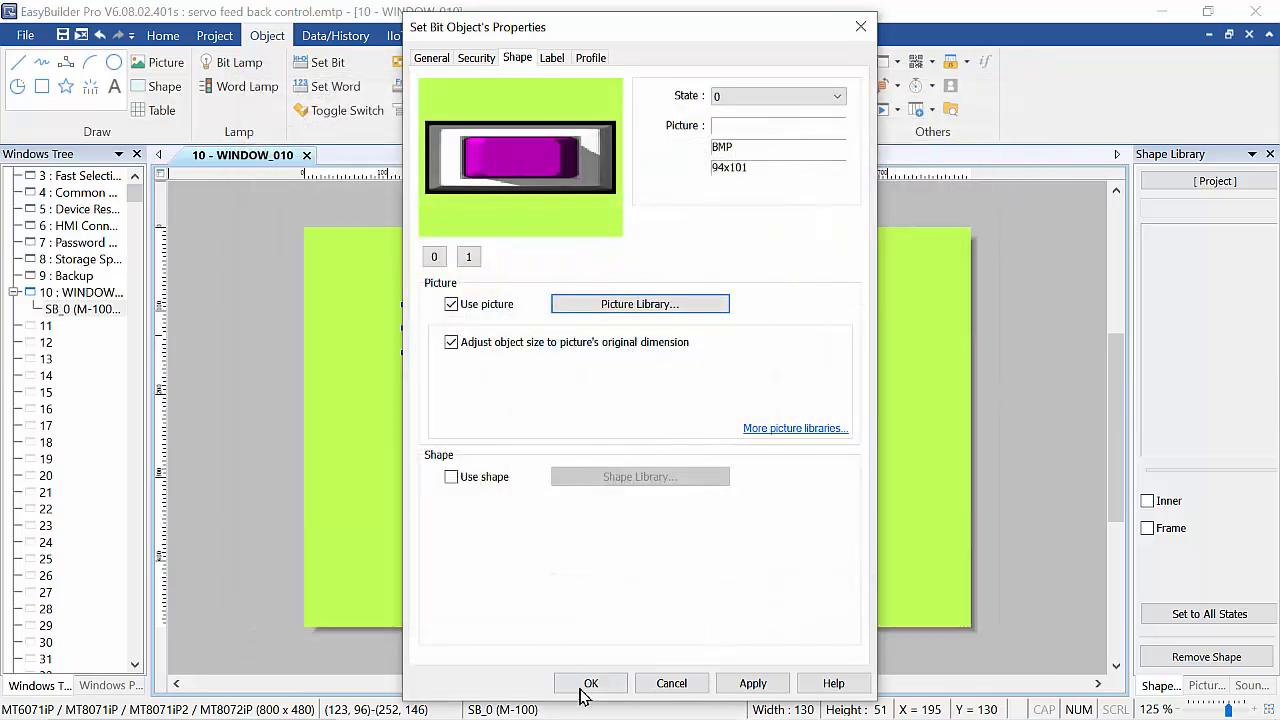
click(757, 688)
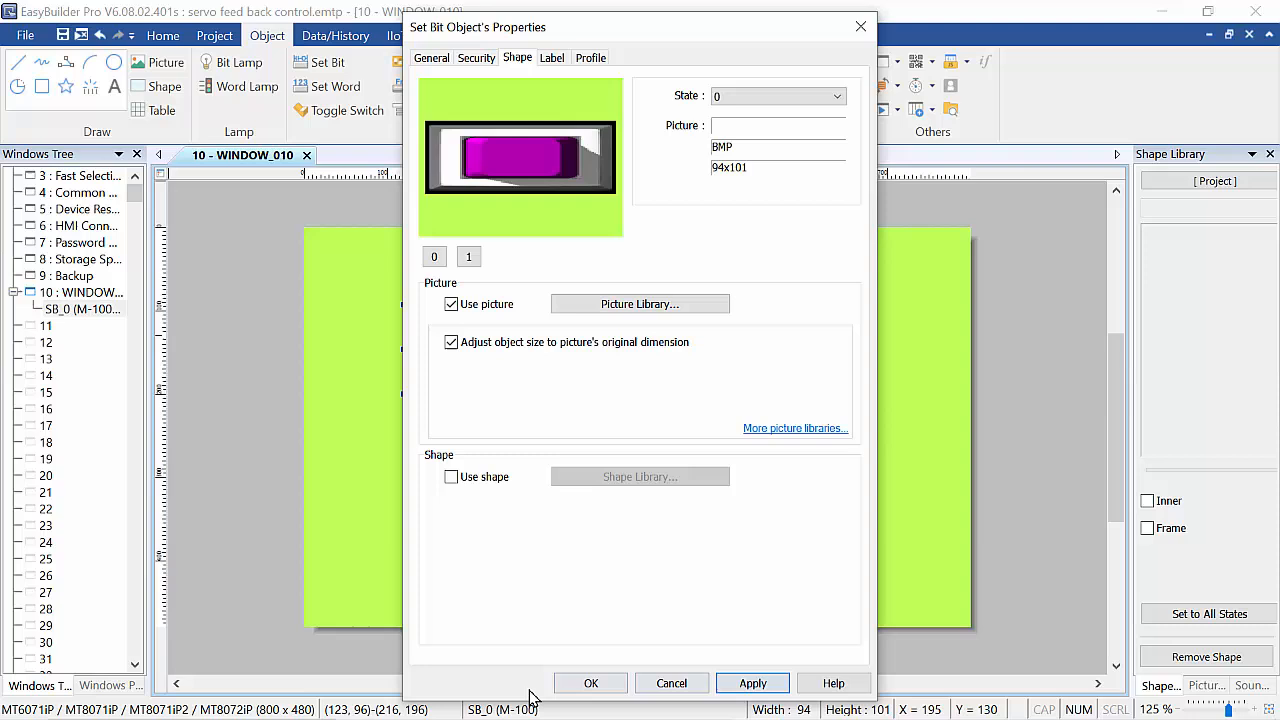
click(588, 684)
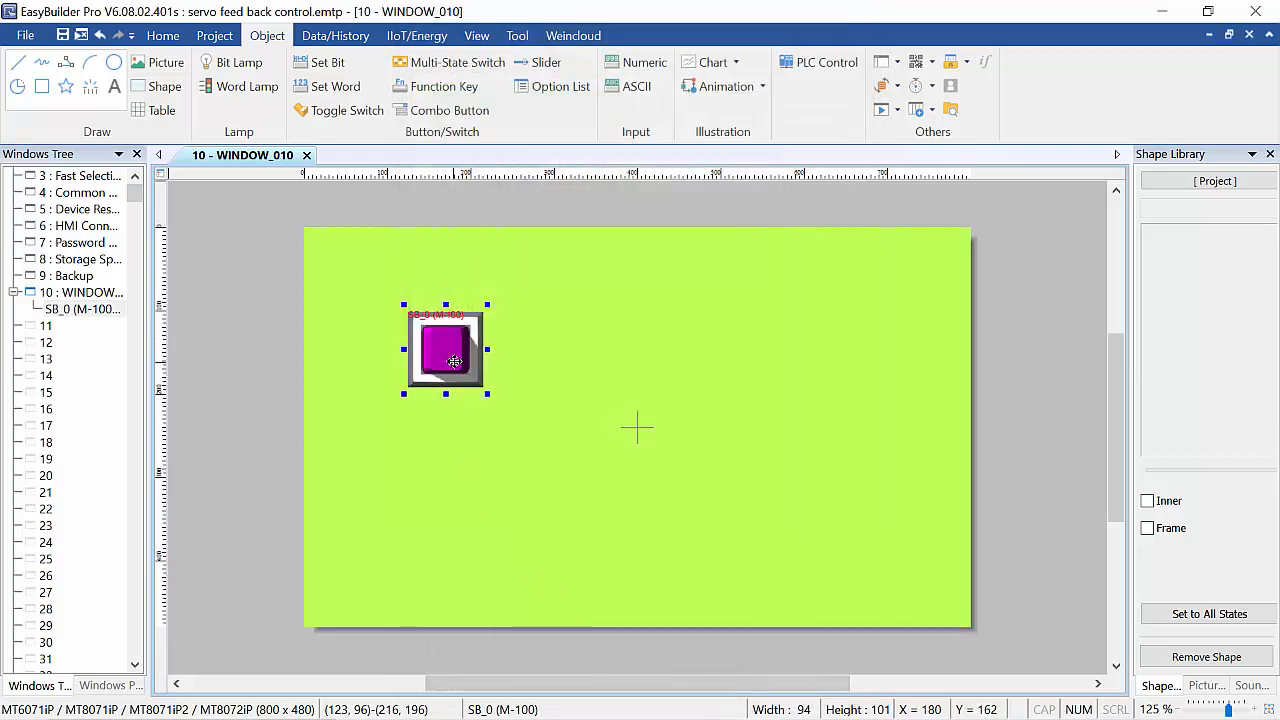
Move the button slightly left and place a pasted copy of it directly below the original.
drag(464, 377, 431, 368)
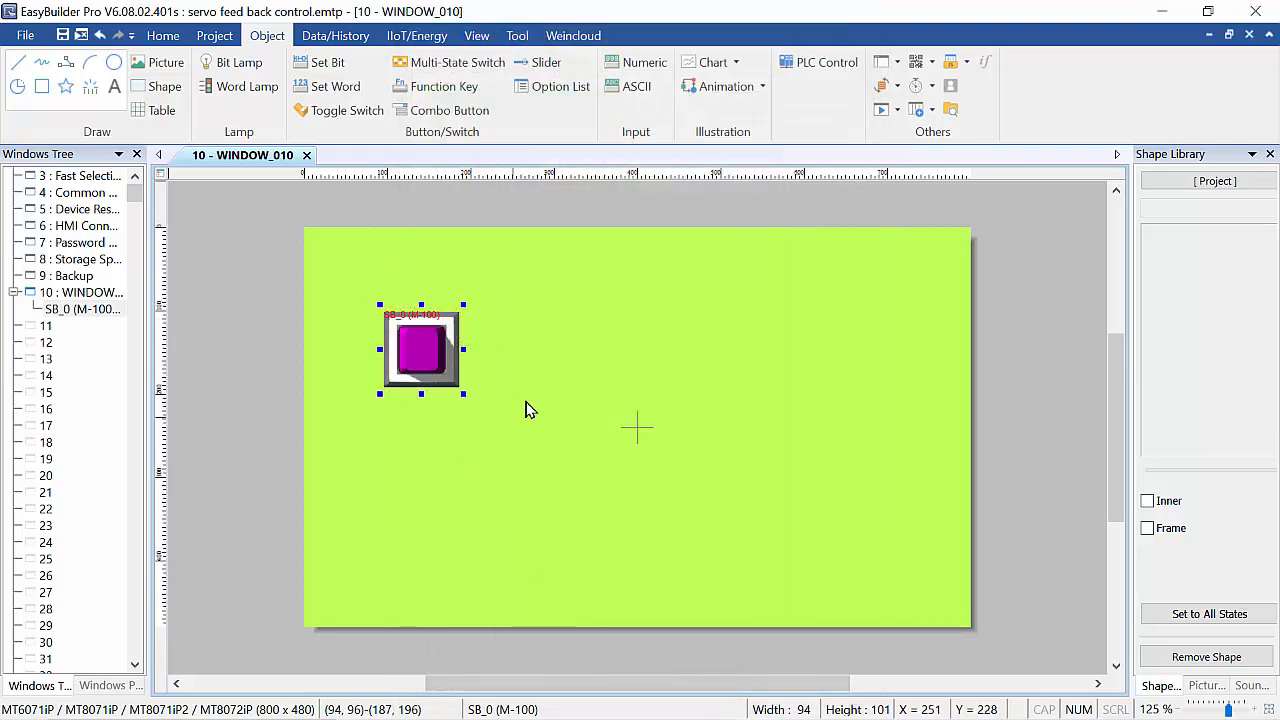
click(527, 420)
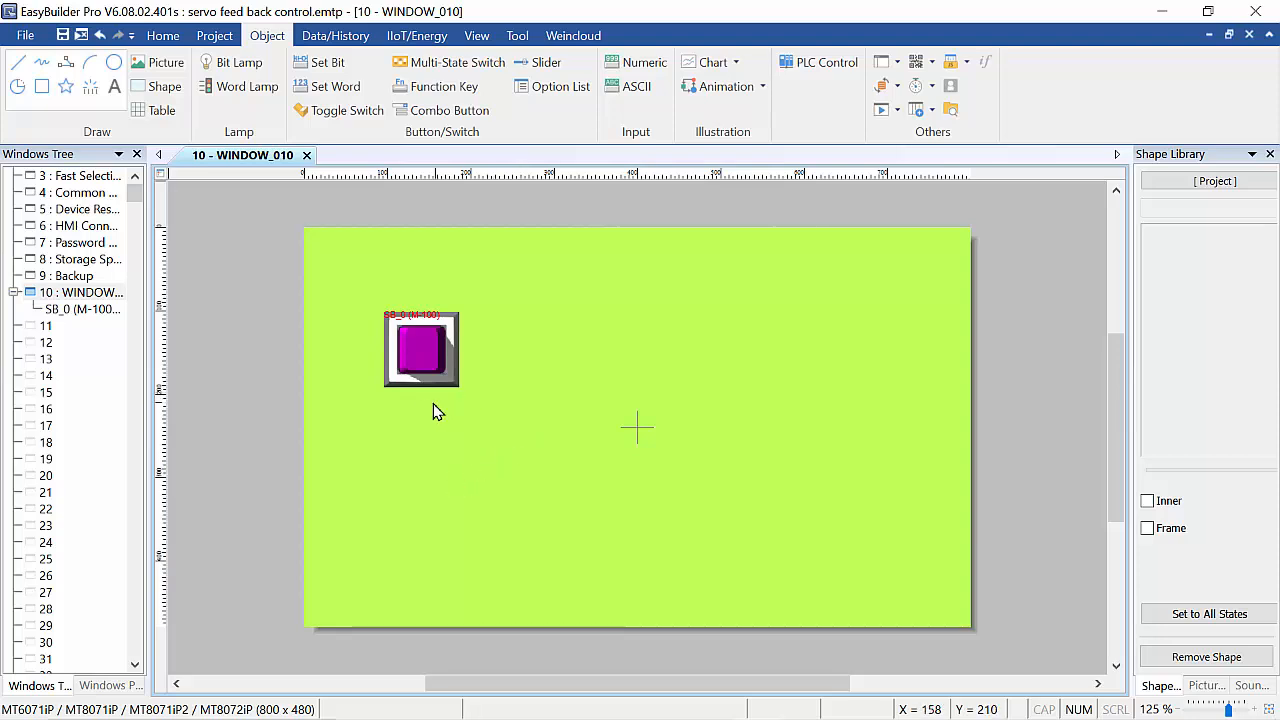
click(443, 378)
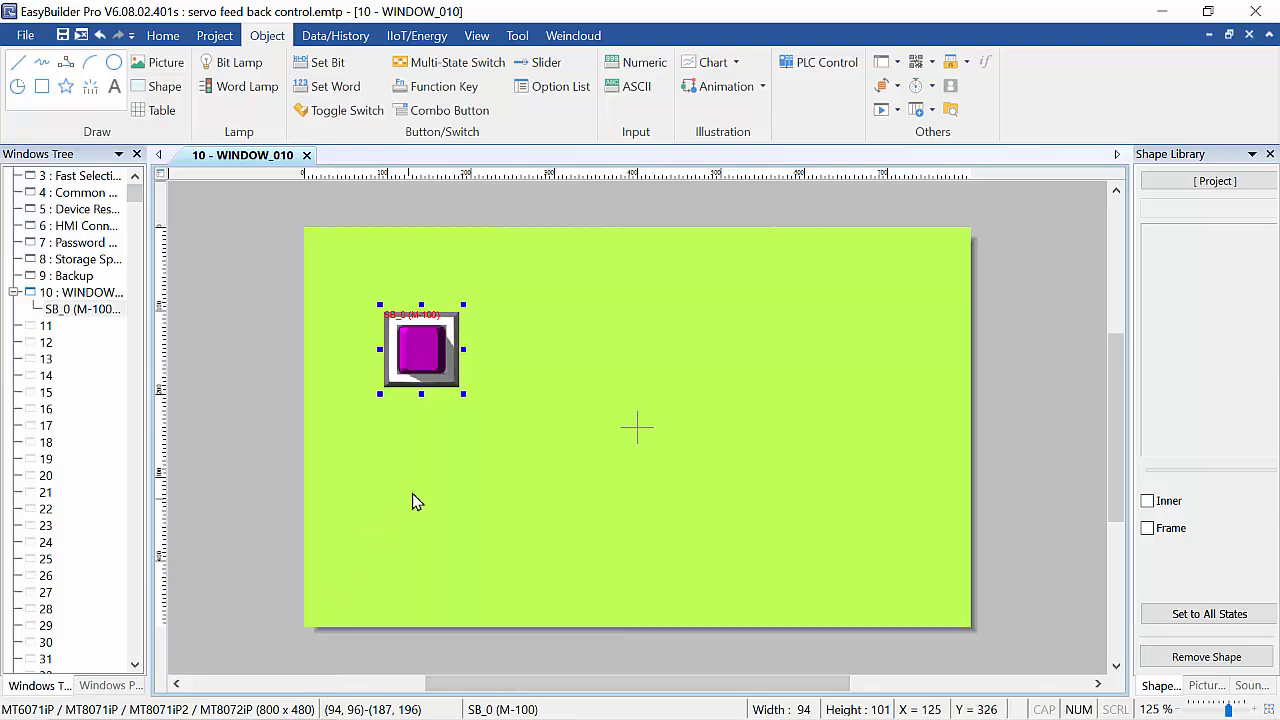
click(411, 462)
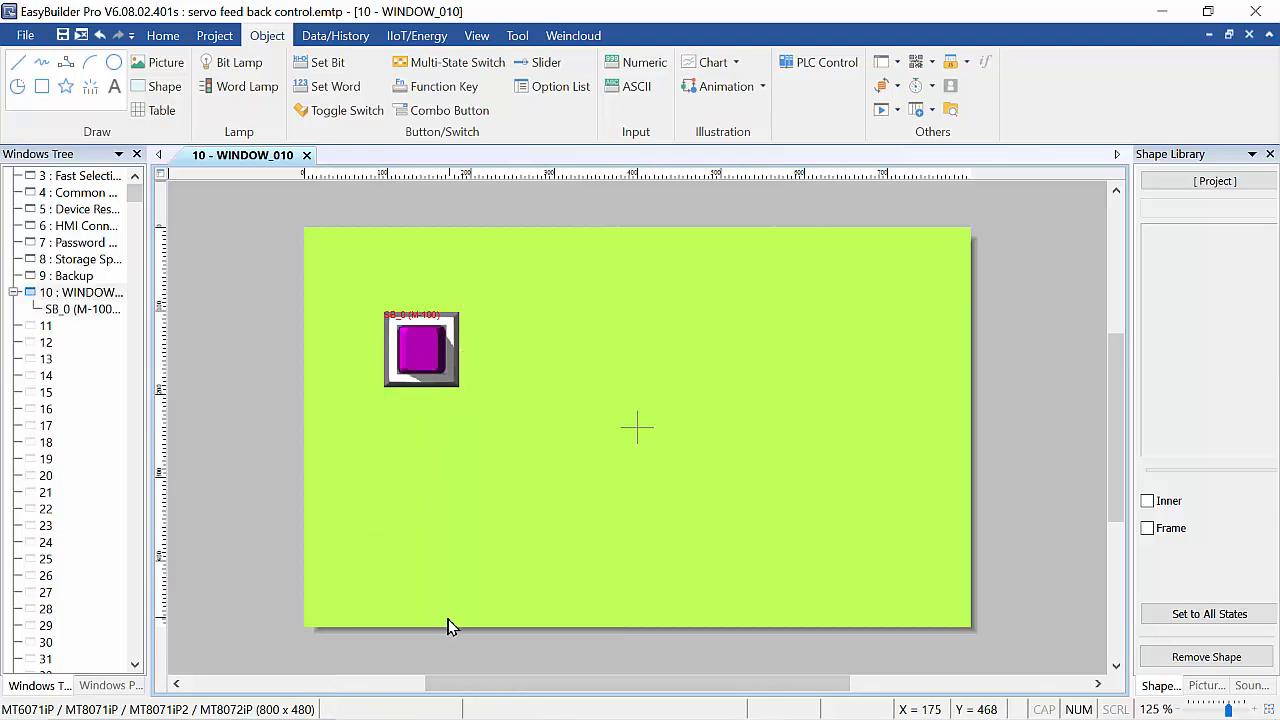
key(ctrl+v)
drag(441, 360, 427, 452)
click(568, 474)
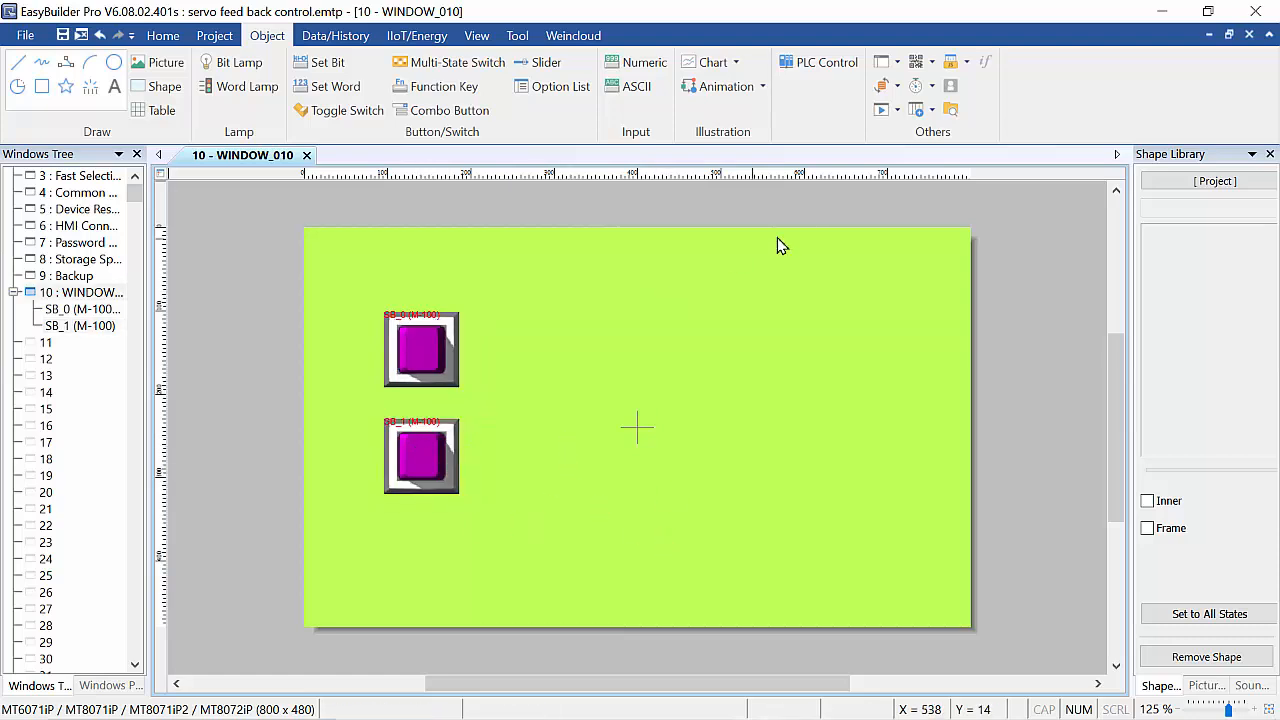
Change the window's background colour to grey in its attributes.
right_click(684, 342)
click(736, 522)
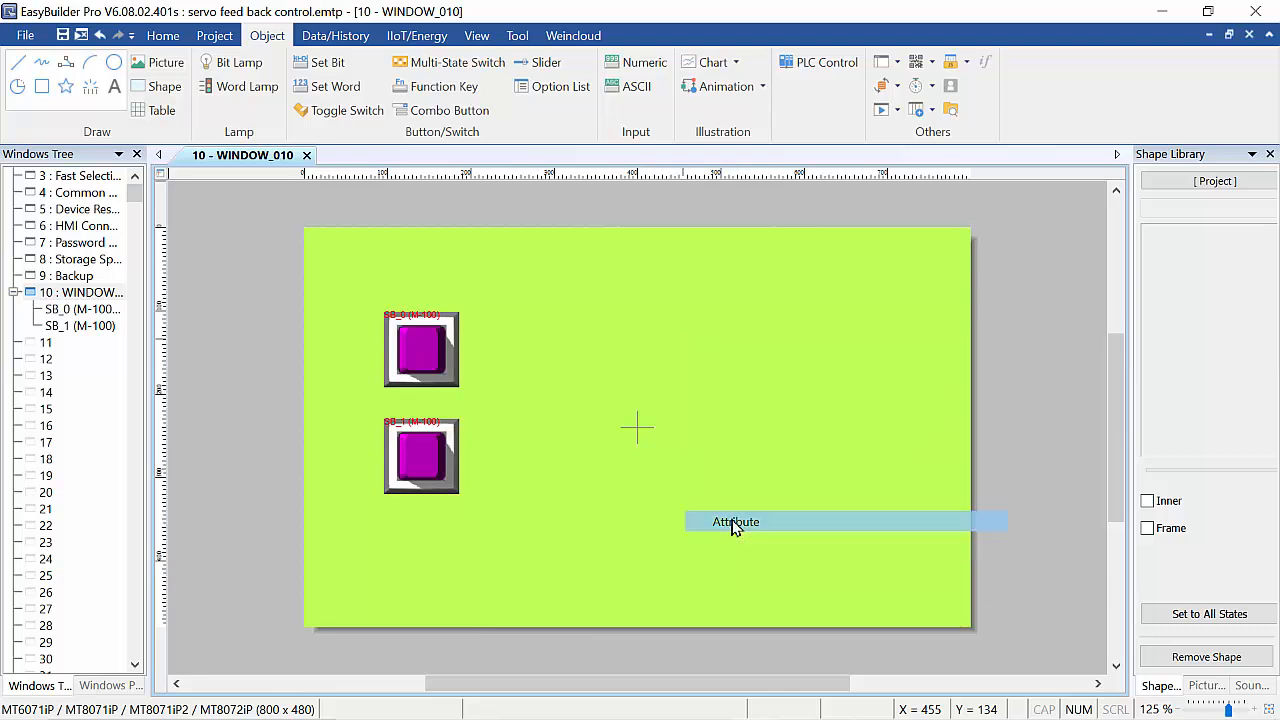
click(612, 252)
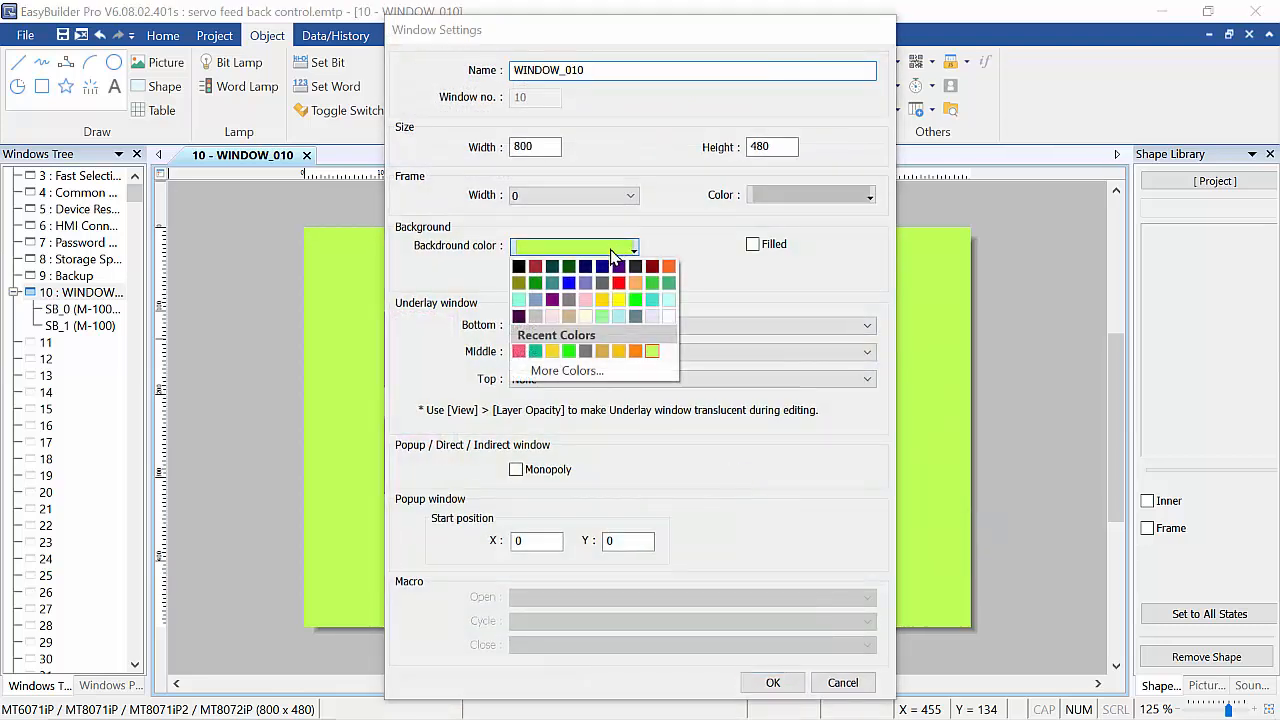
click(568, 300)
click(790, 686)
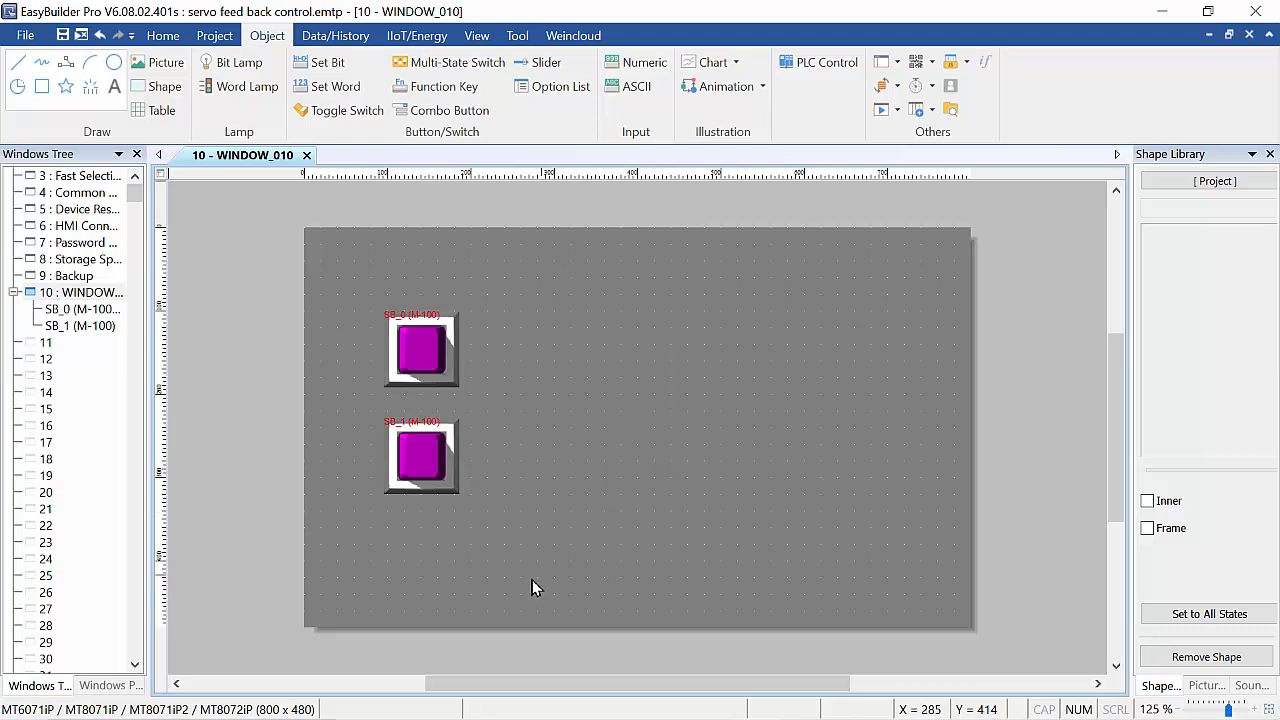
Nudge both buttons so the copy sits just below the original, aligned in one column.
mouse_move(447, 380)
mouse_down()
mouse_move(443, 332)
mouse_move(428, 330)
mouse_move(429, 366)
mouse_up()
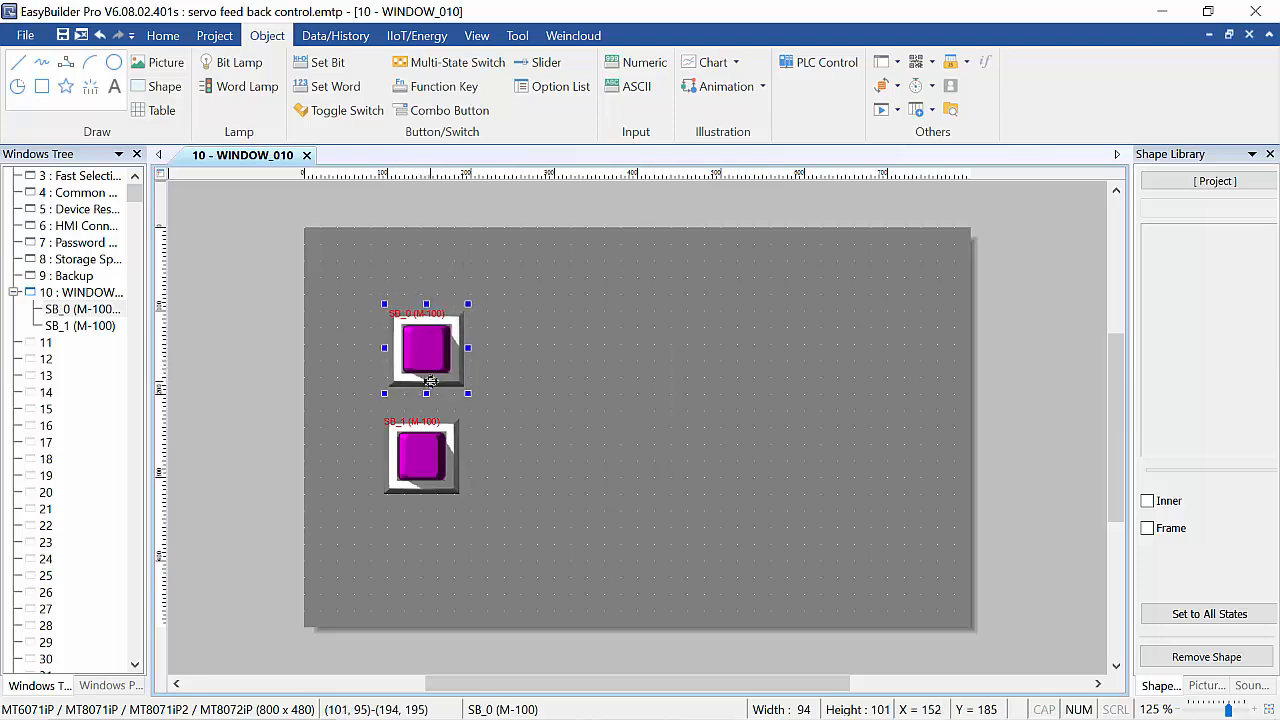
click(420, 460)
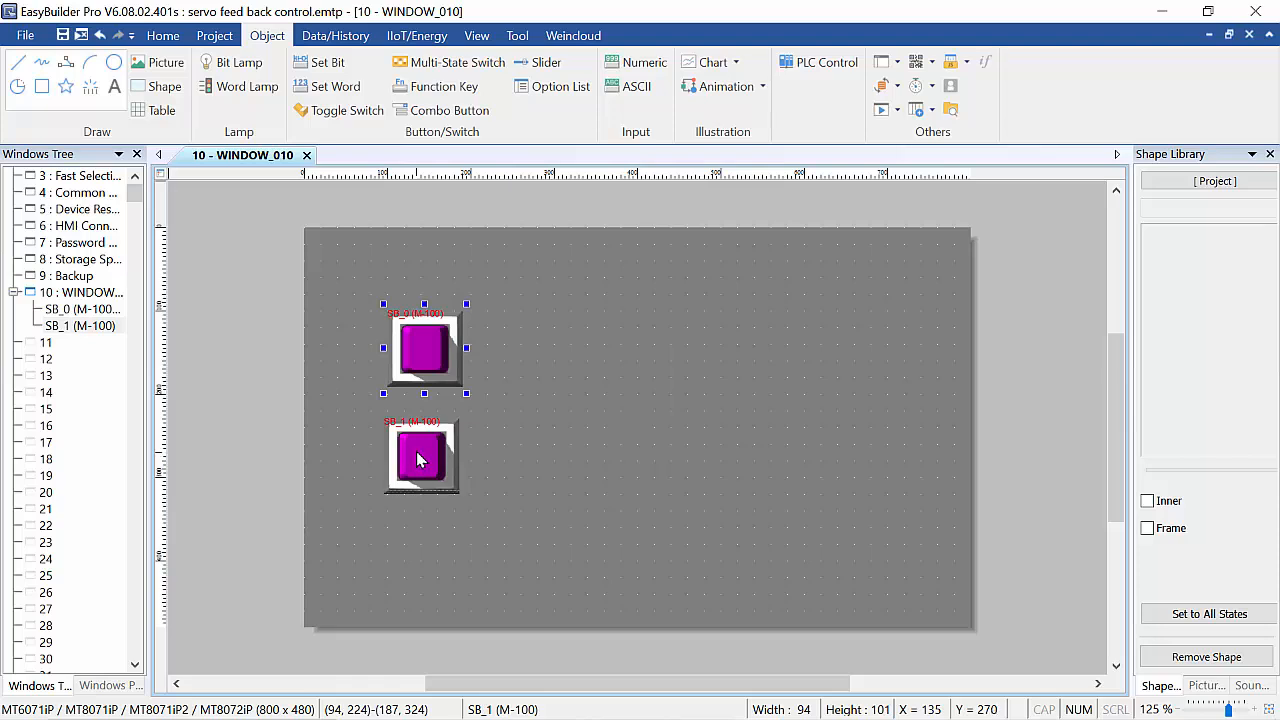
drag(418, 455, 417, 434)
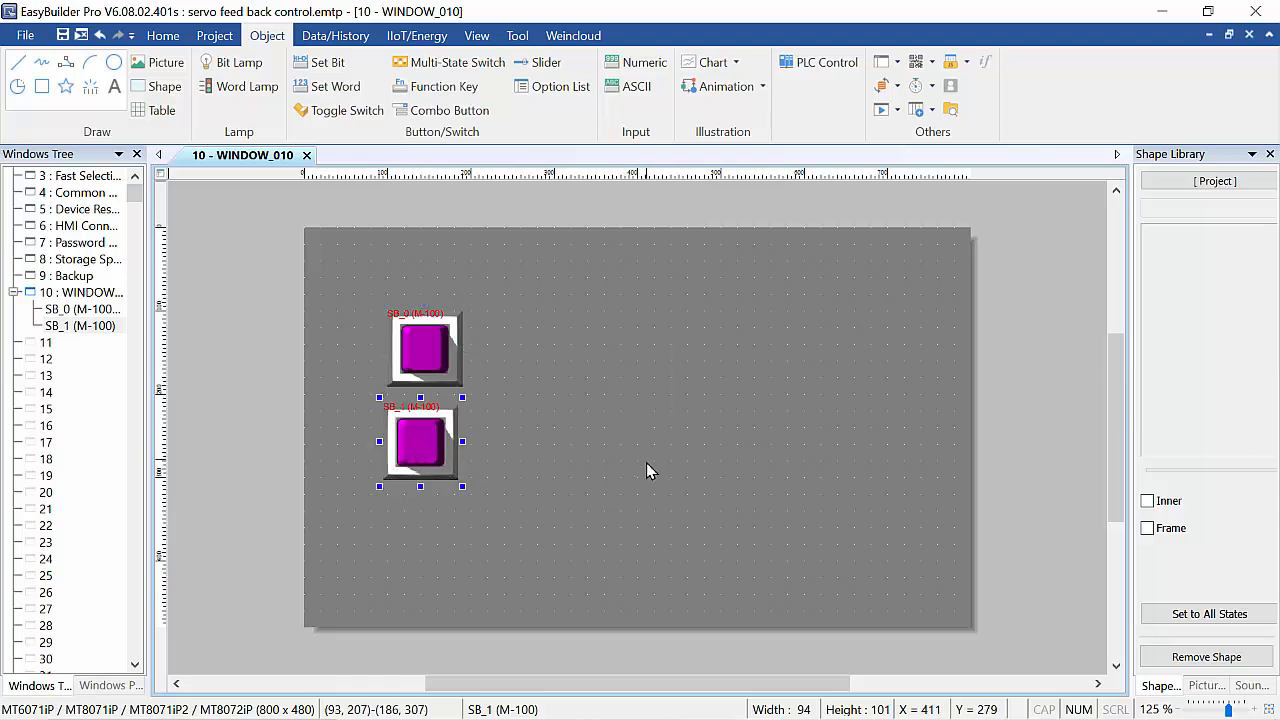
key(Right)
key(Right)
key(Right)
key(Right)
key(Right)
click(569, 470)
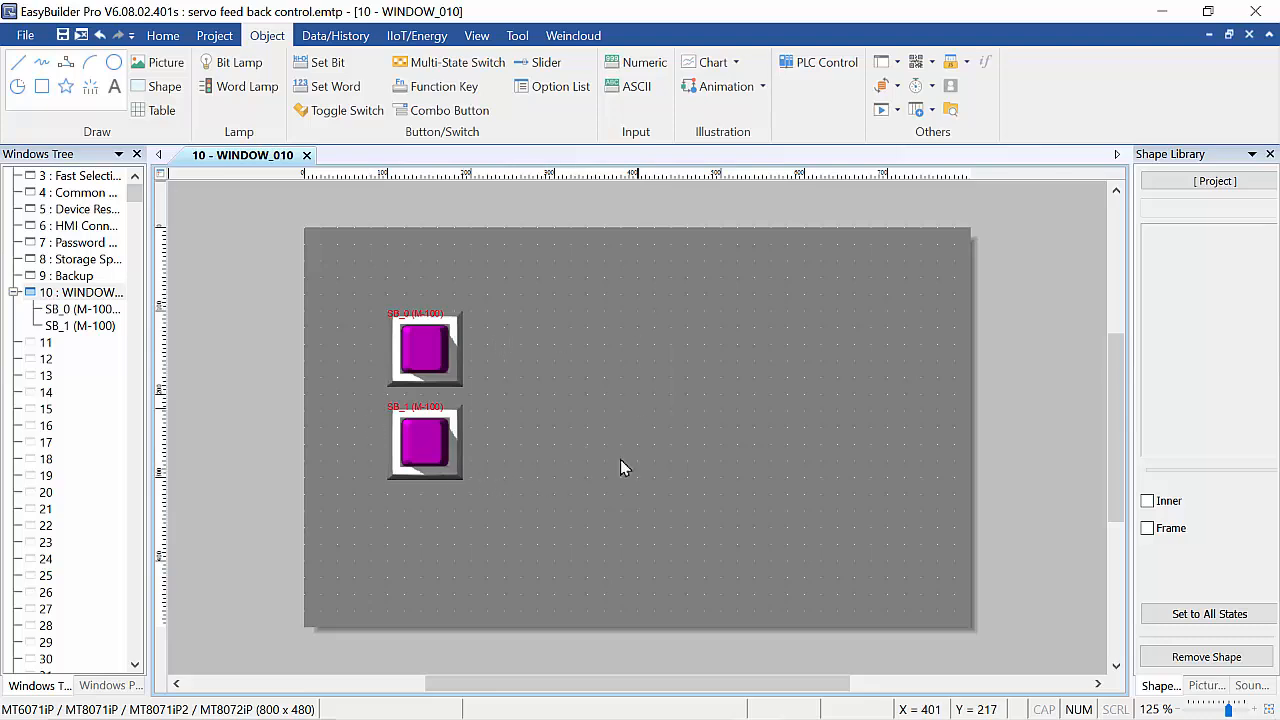
Start a new Bit Lamp object and open the picture library for its shape.
click(247, 68)
click(643, 210)
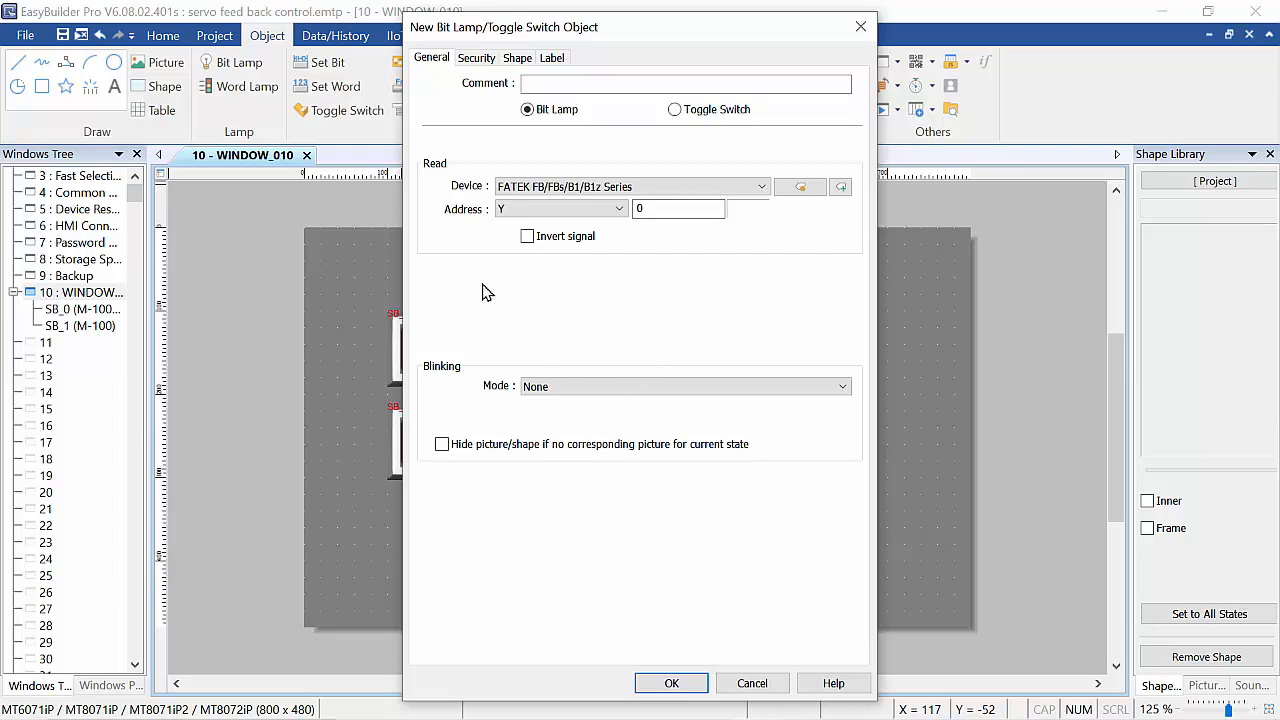
click(525, 60)
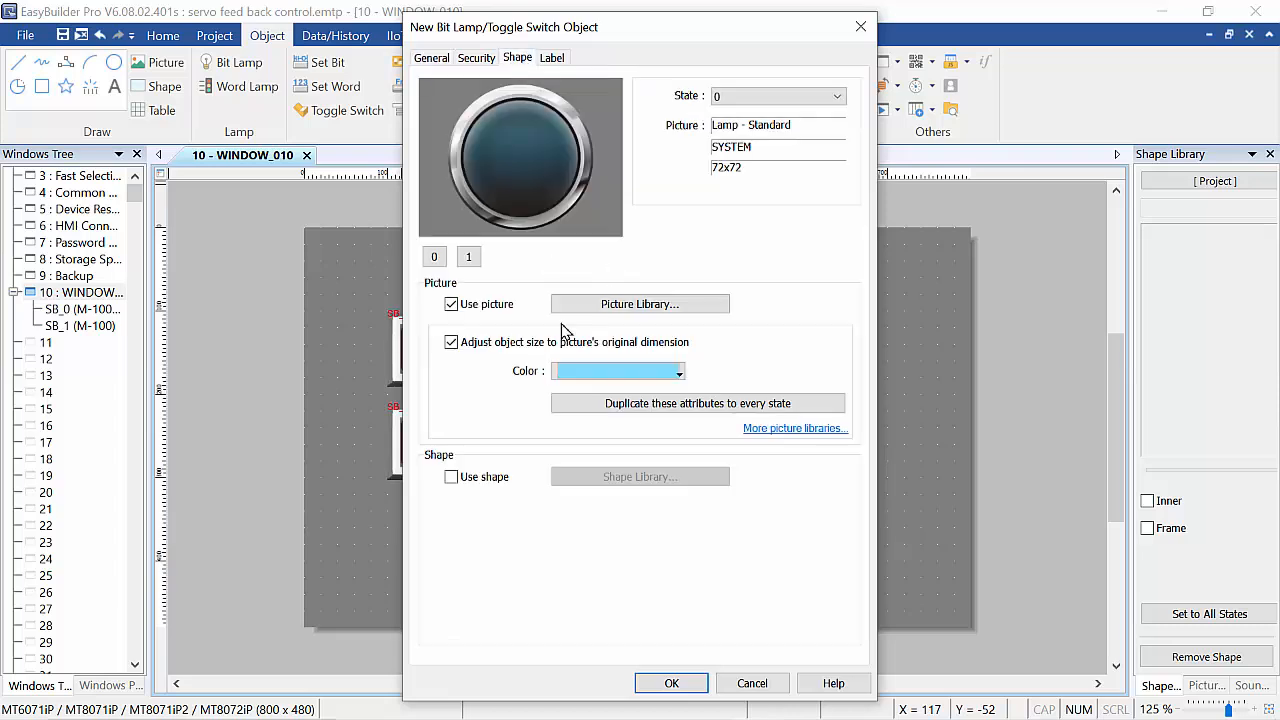
click(657, 308)
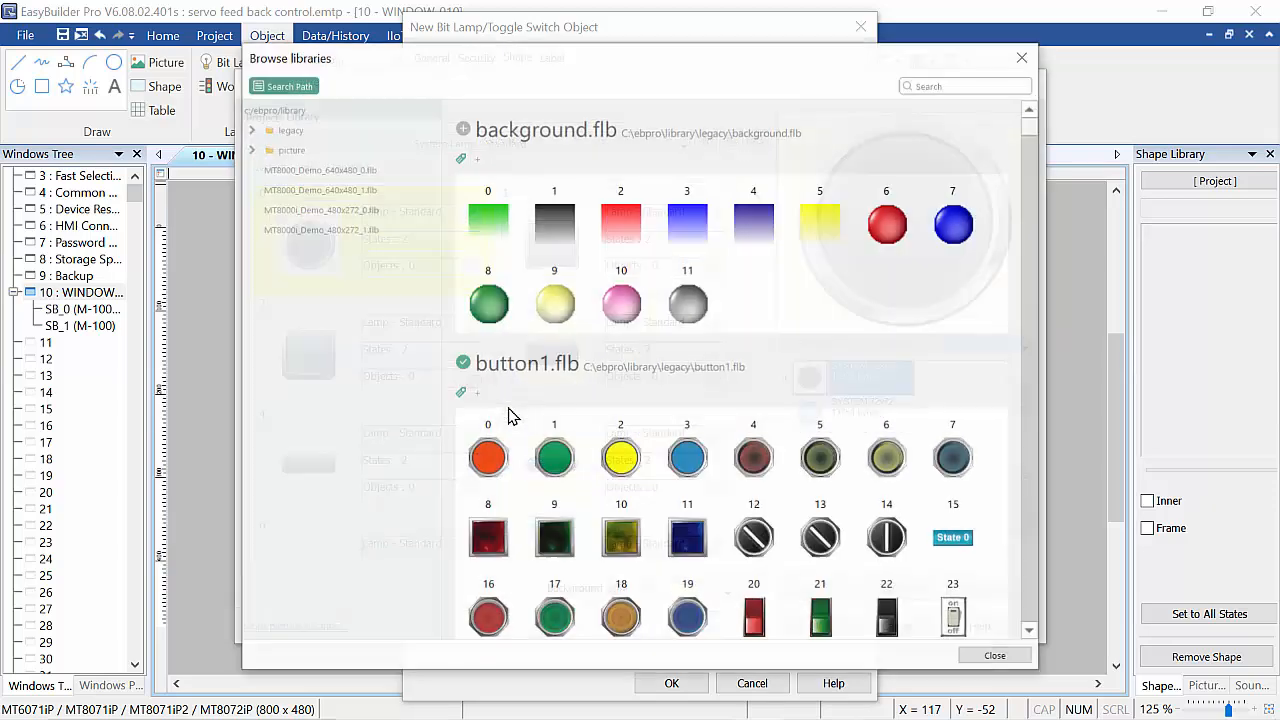
Browse the legacy picture libraries for a suitable lamp picture.
scroll(700, 412, down, 3)
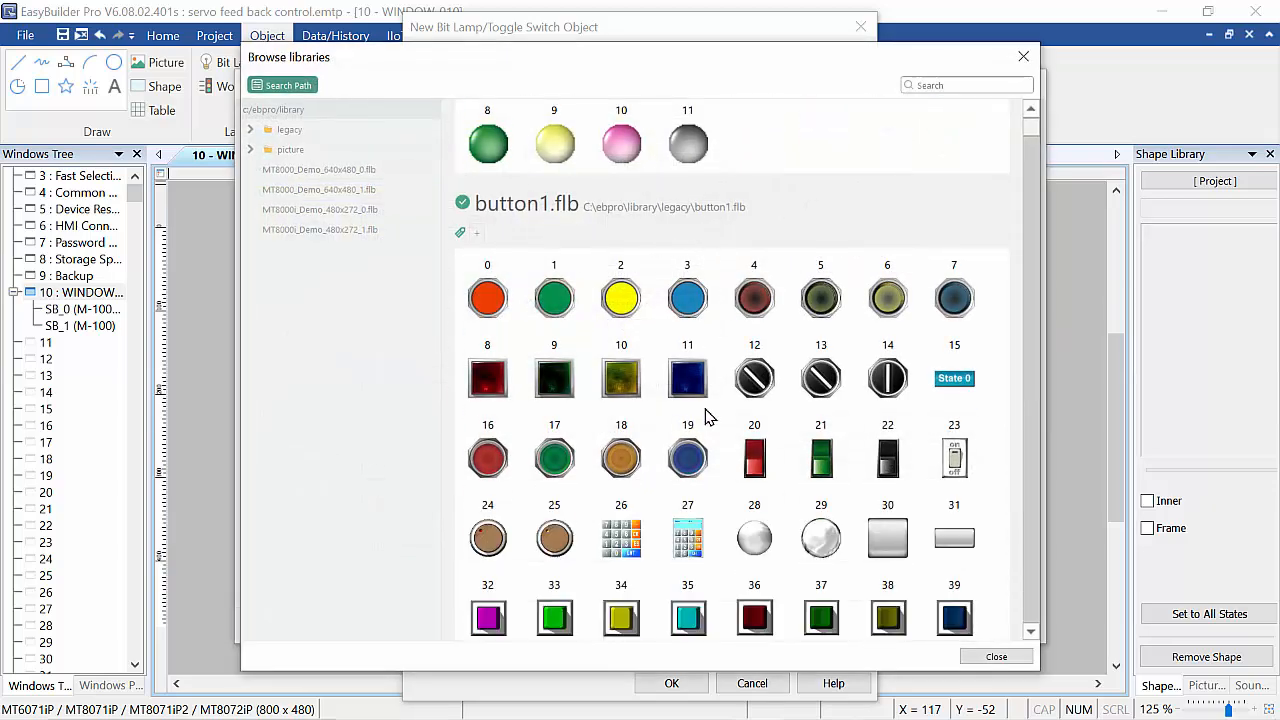
scroll(793, 325, down, 2)
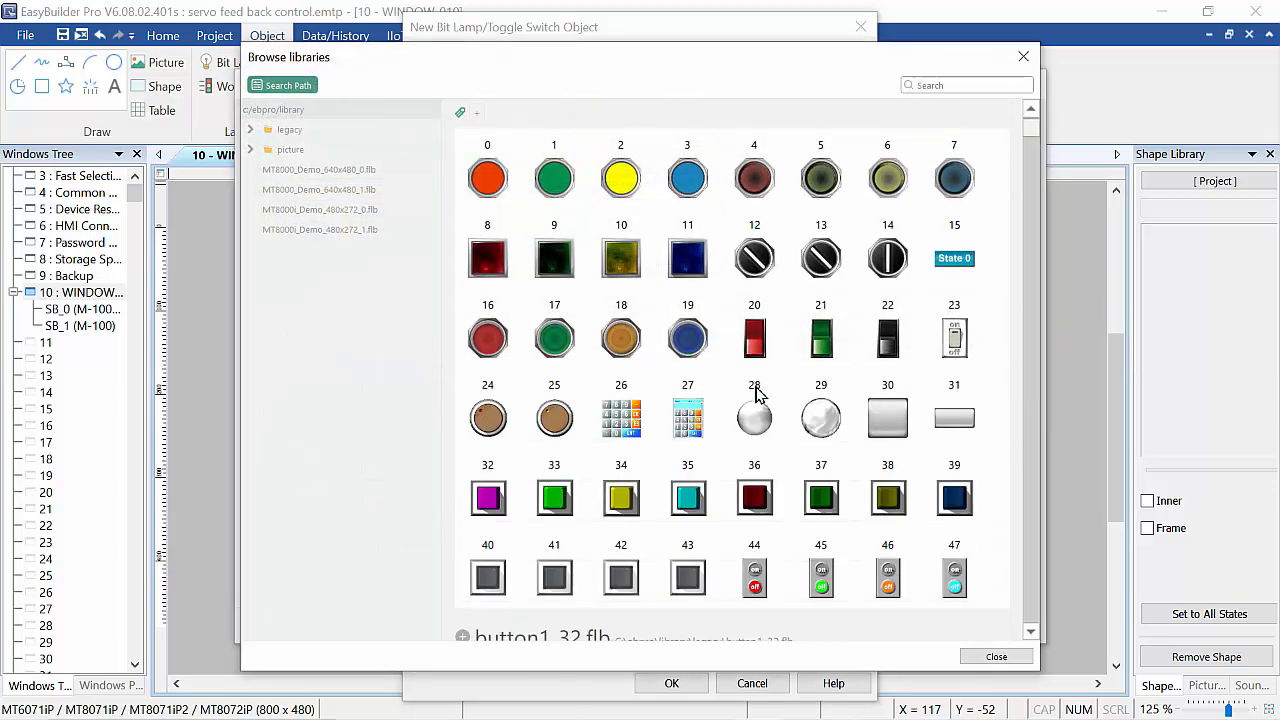
scroll(757, 393, down, 12)
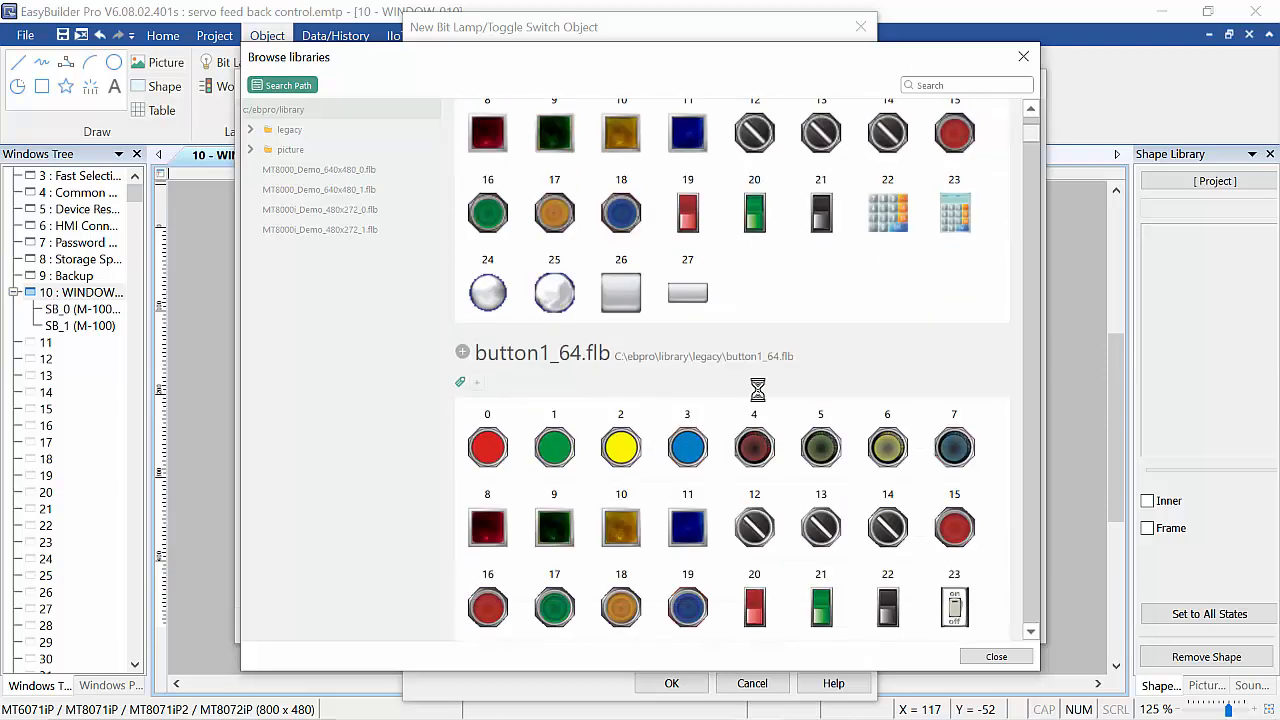
scroll(760, 398, down, 15)
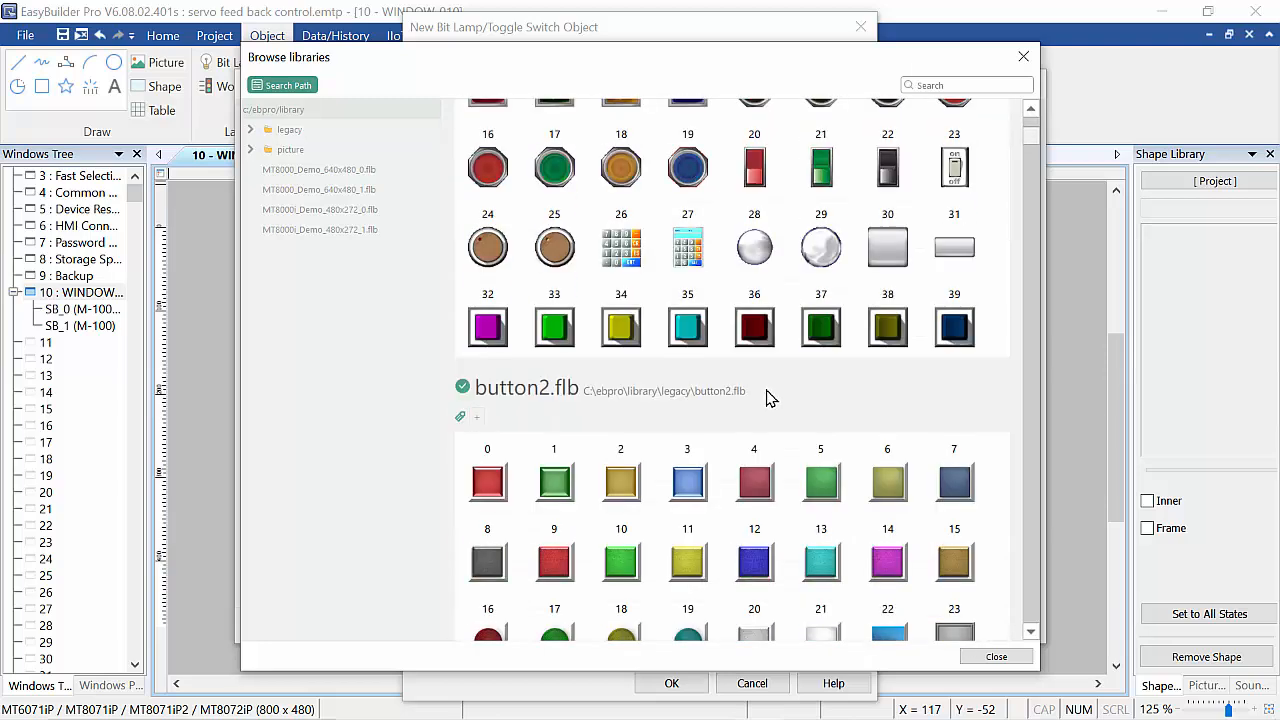
scroll(773, 398, down, 5)
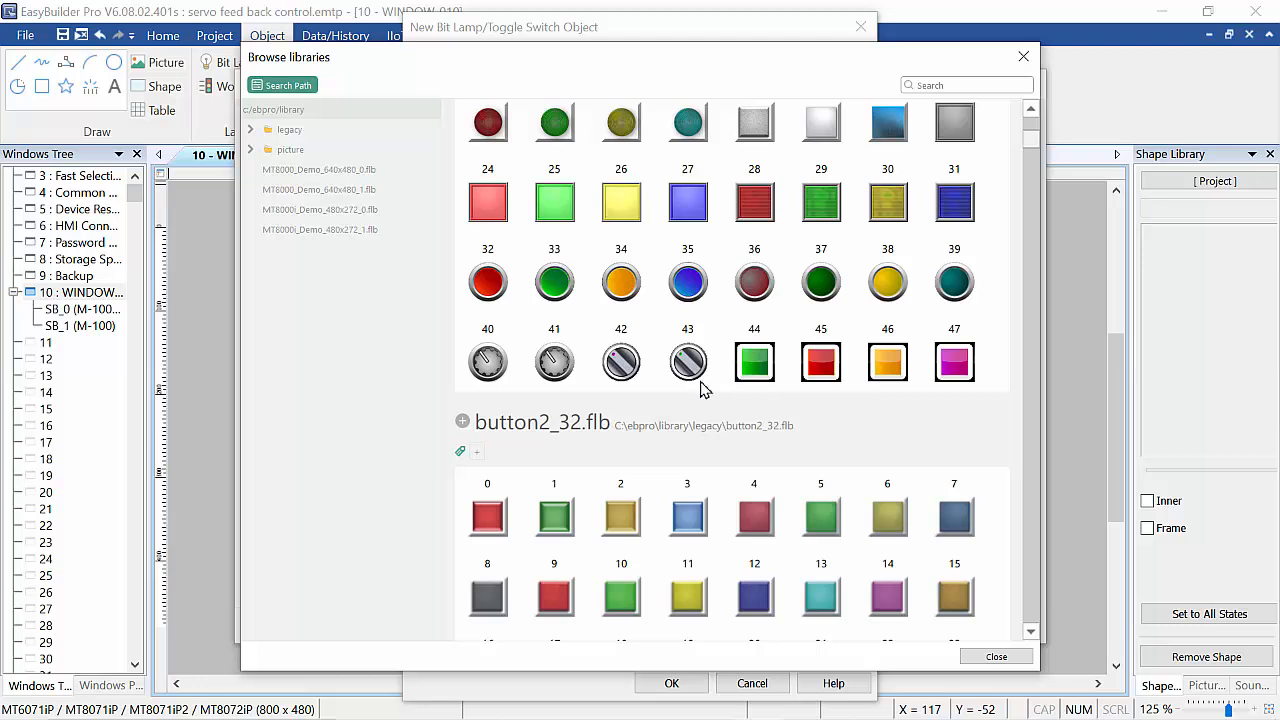
scroll(700, 320, down, 12)
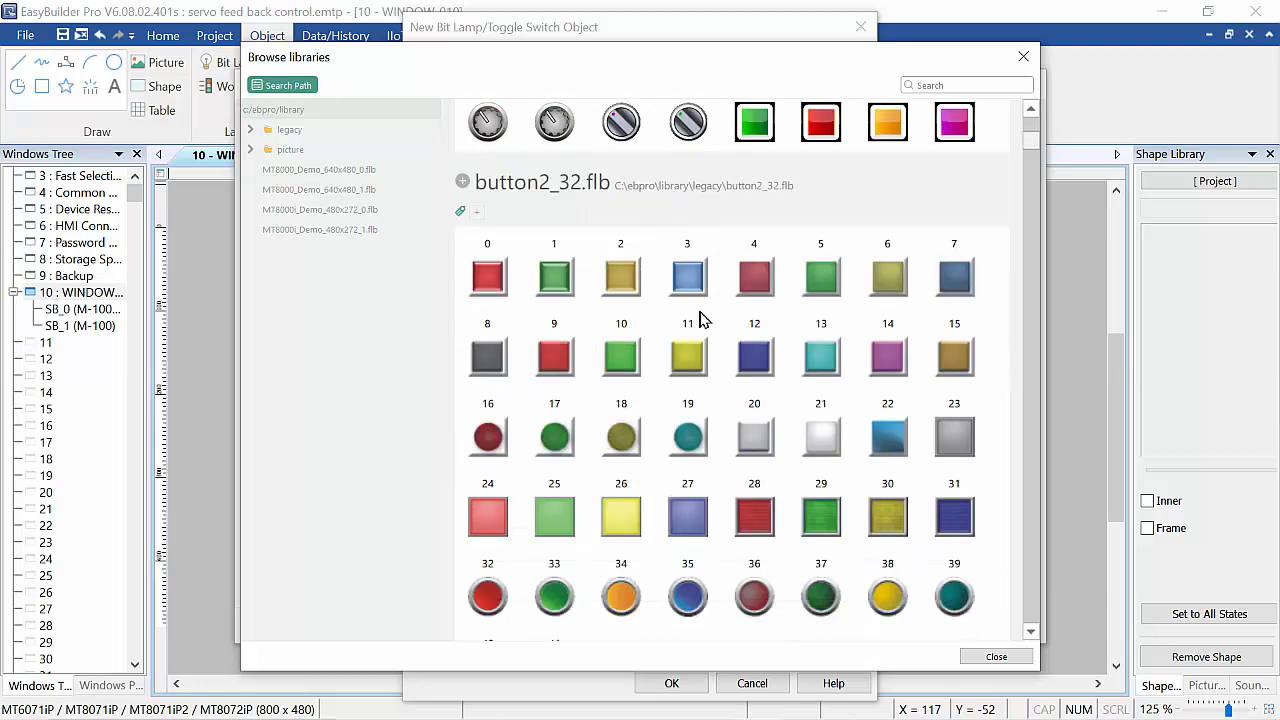
scroll(700, 340, down, 4)
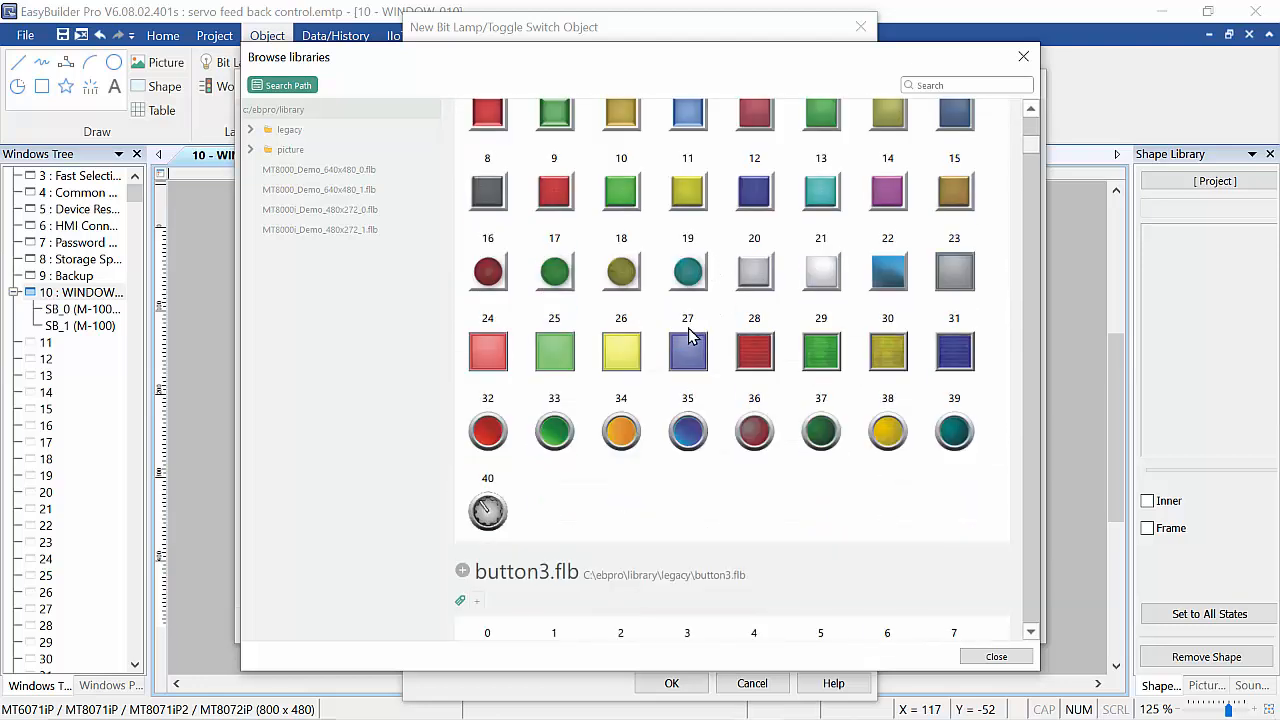
scroll(687, 345, down, 13)
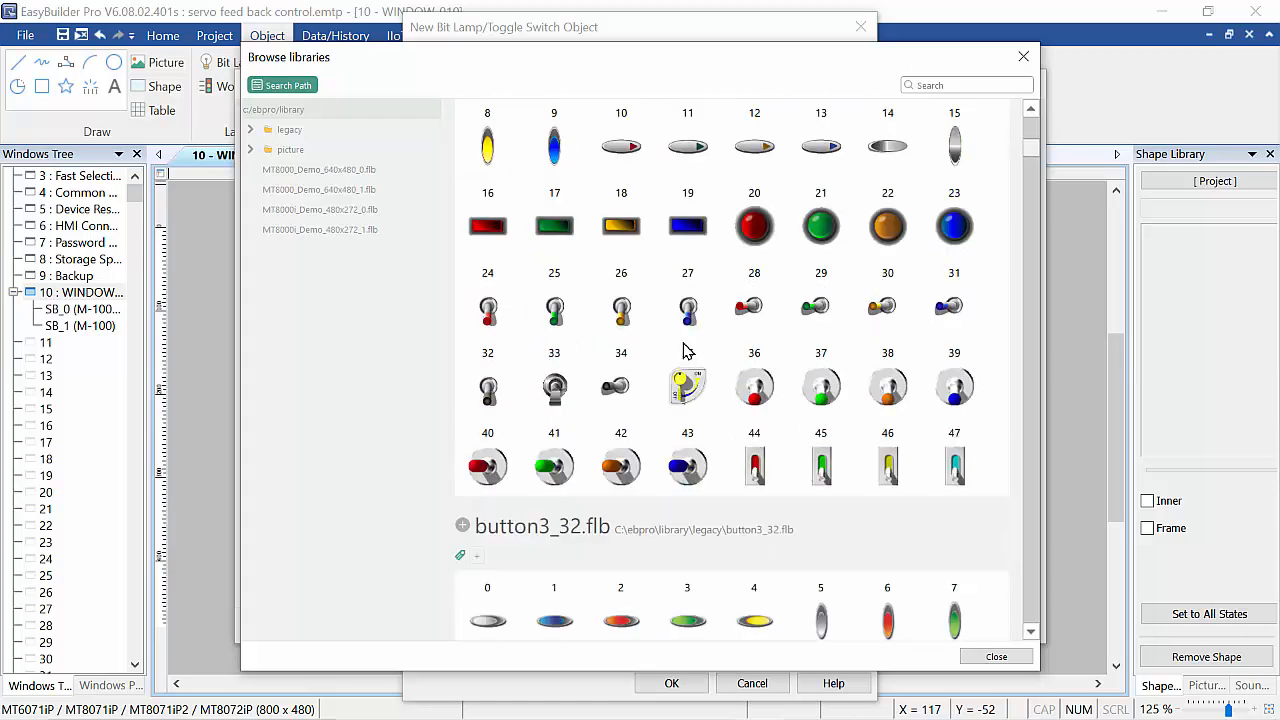
scroll(680, 350, down, 14)
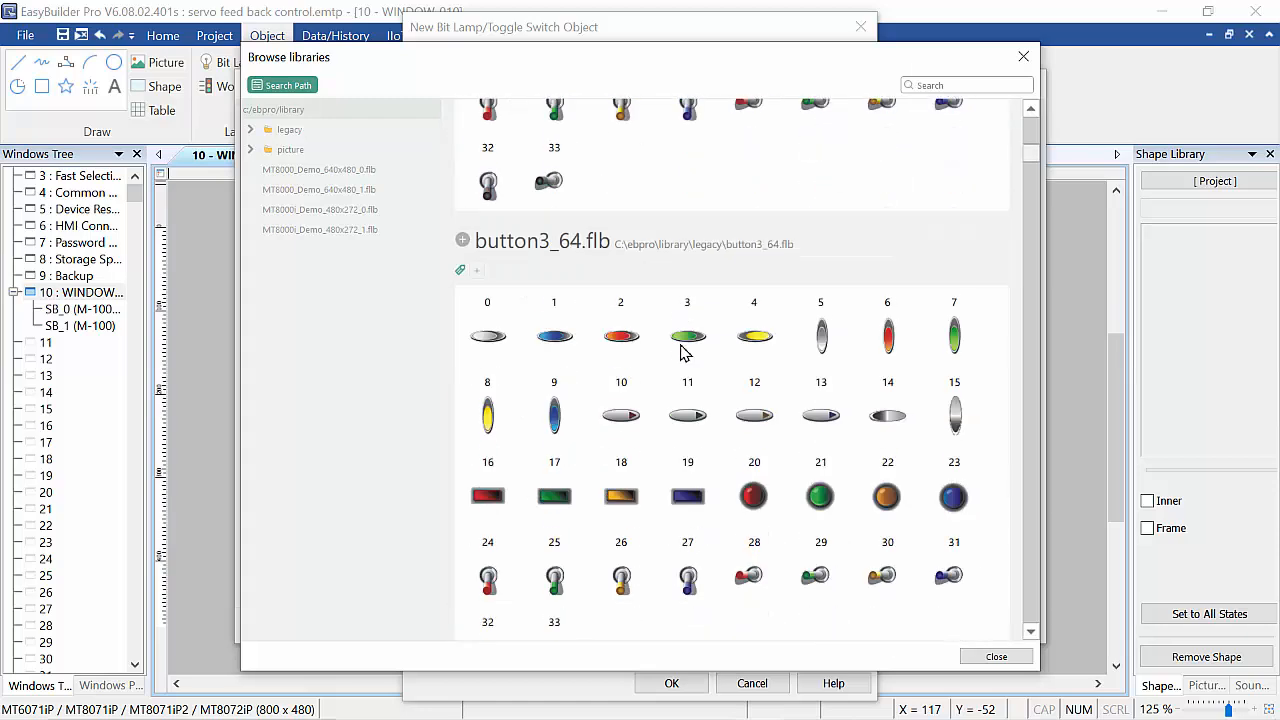
scroll(683, 355, down, 16)
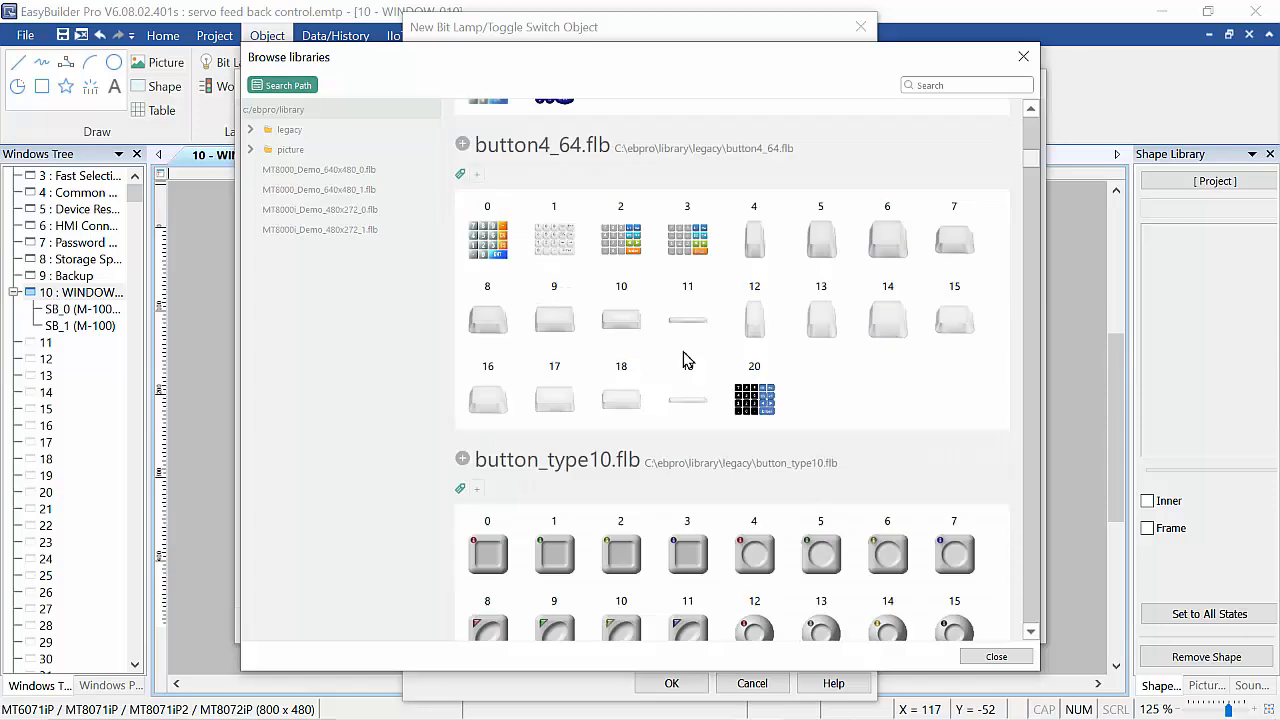
scroll(686, 355, down, 20)
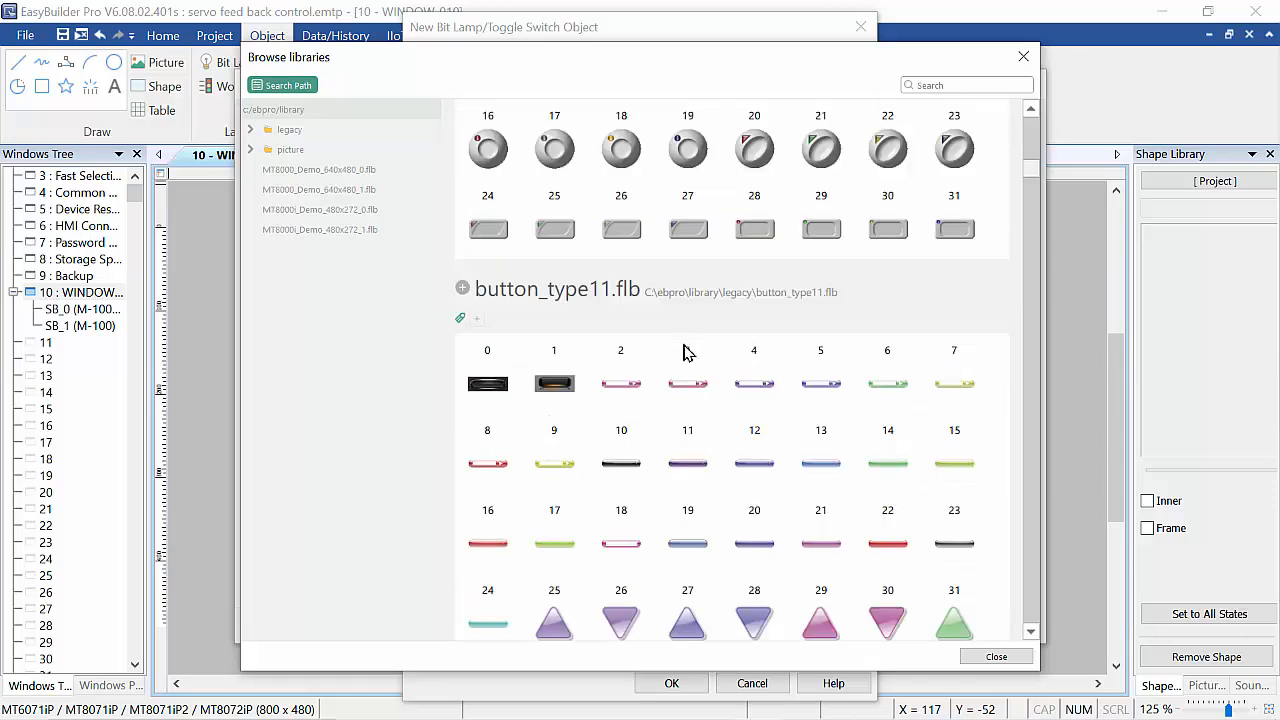
scroll(683, 352, down, 6)
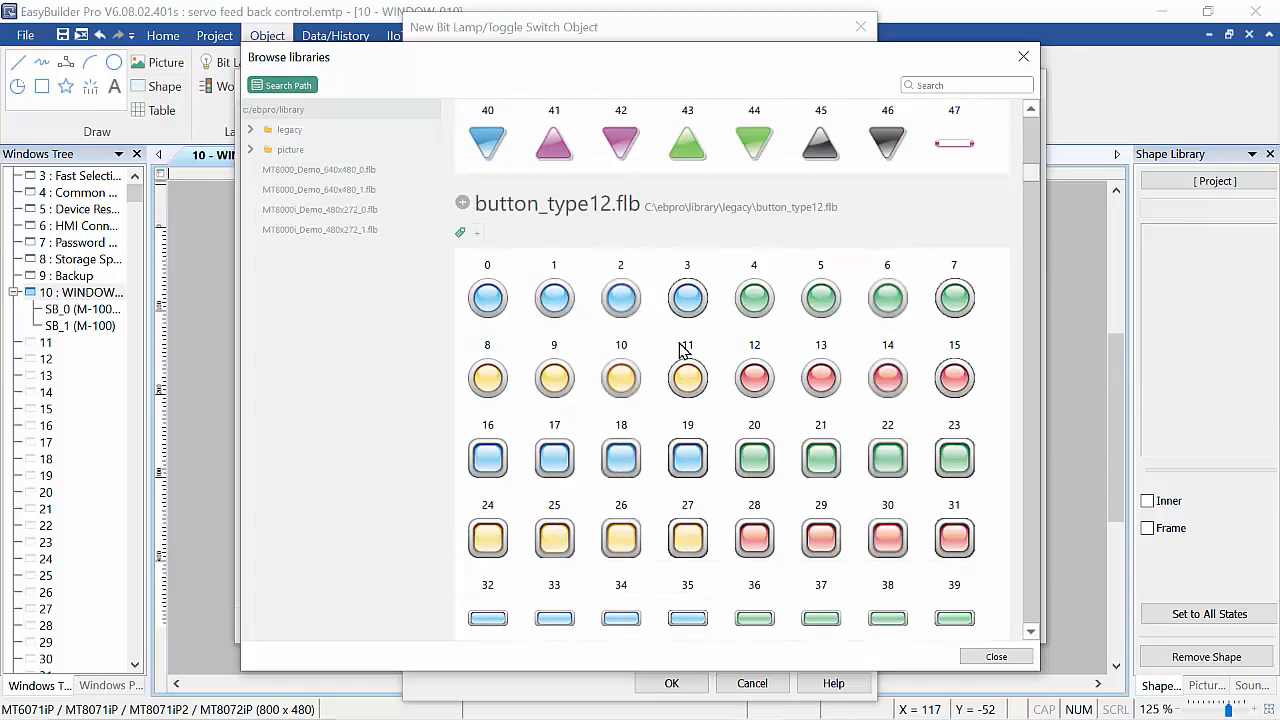
scroll(743, 443, down, 3)
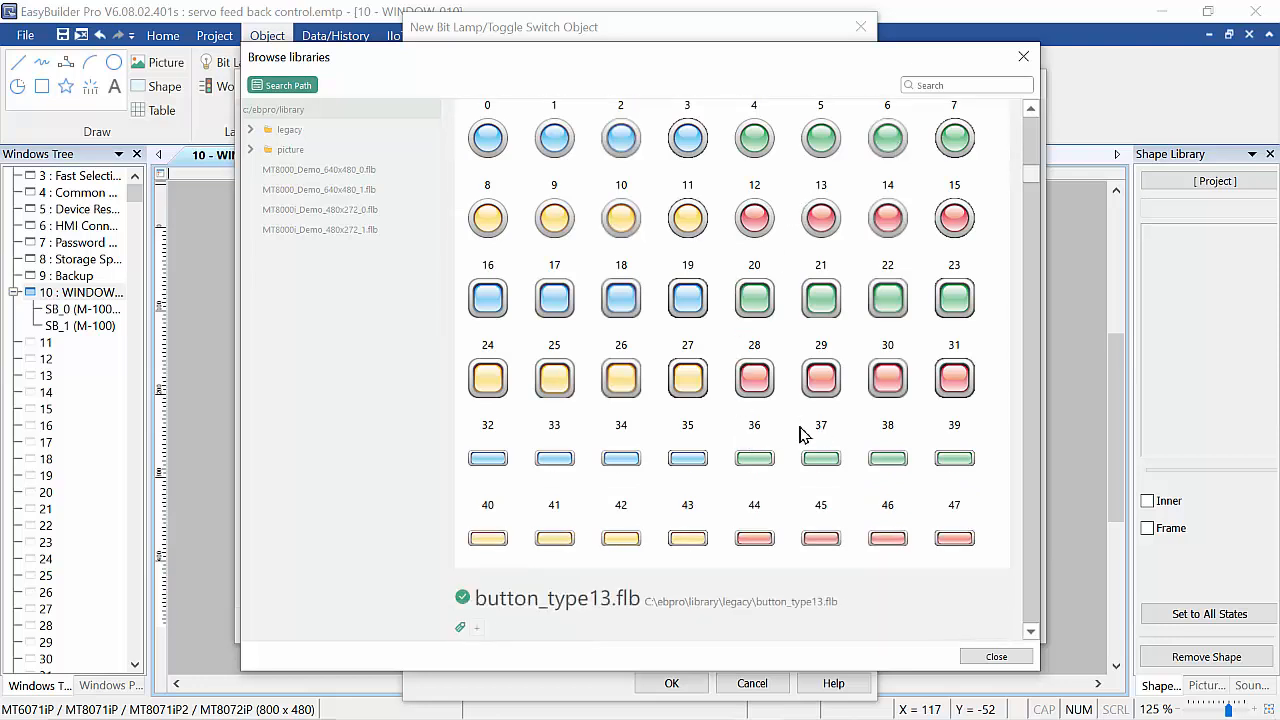
scroll(650, 432, down, 1)
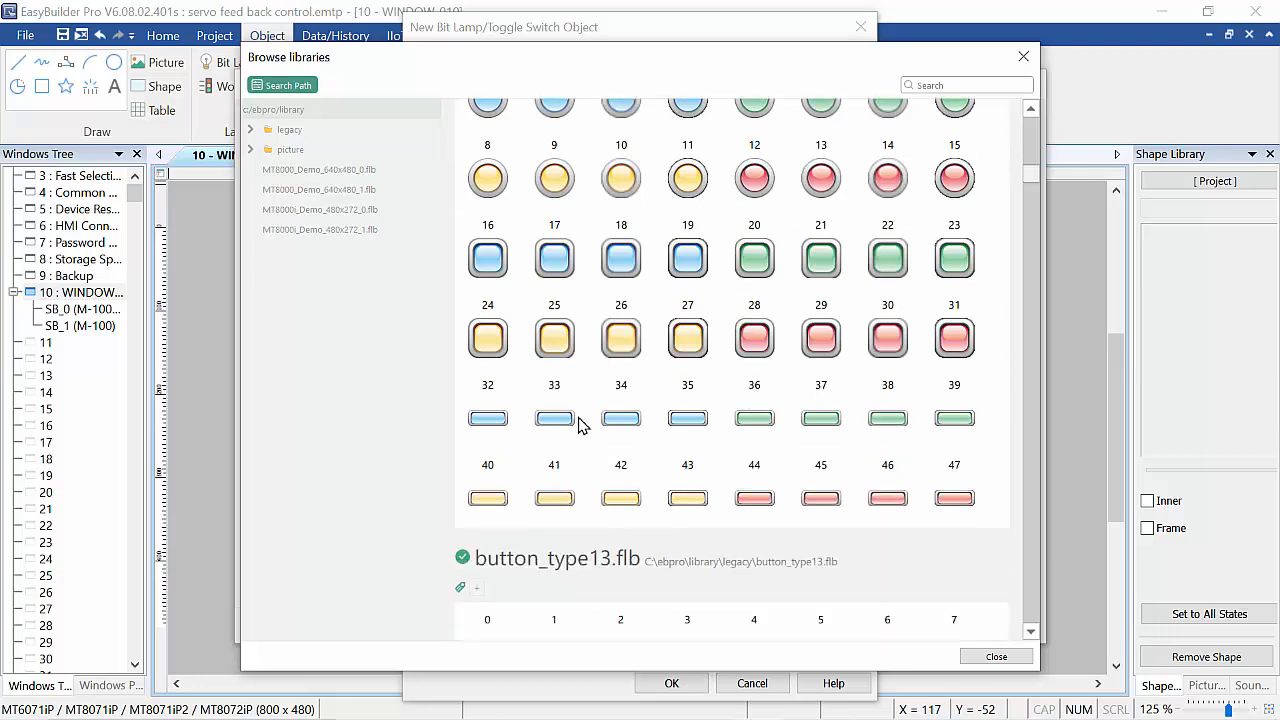
Add the button_type12.flb library to the project from the library browser.
click(487, 346)
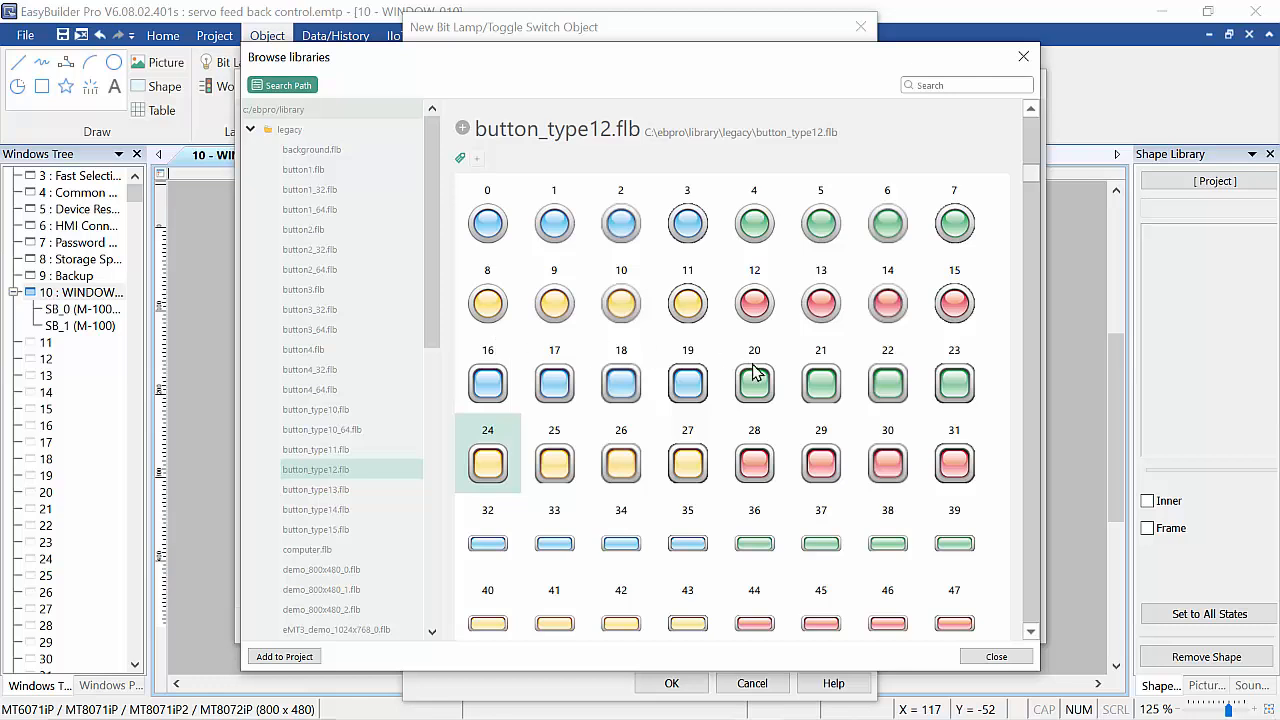
click(303, 657)
click(1023, 57)
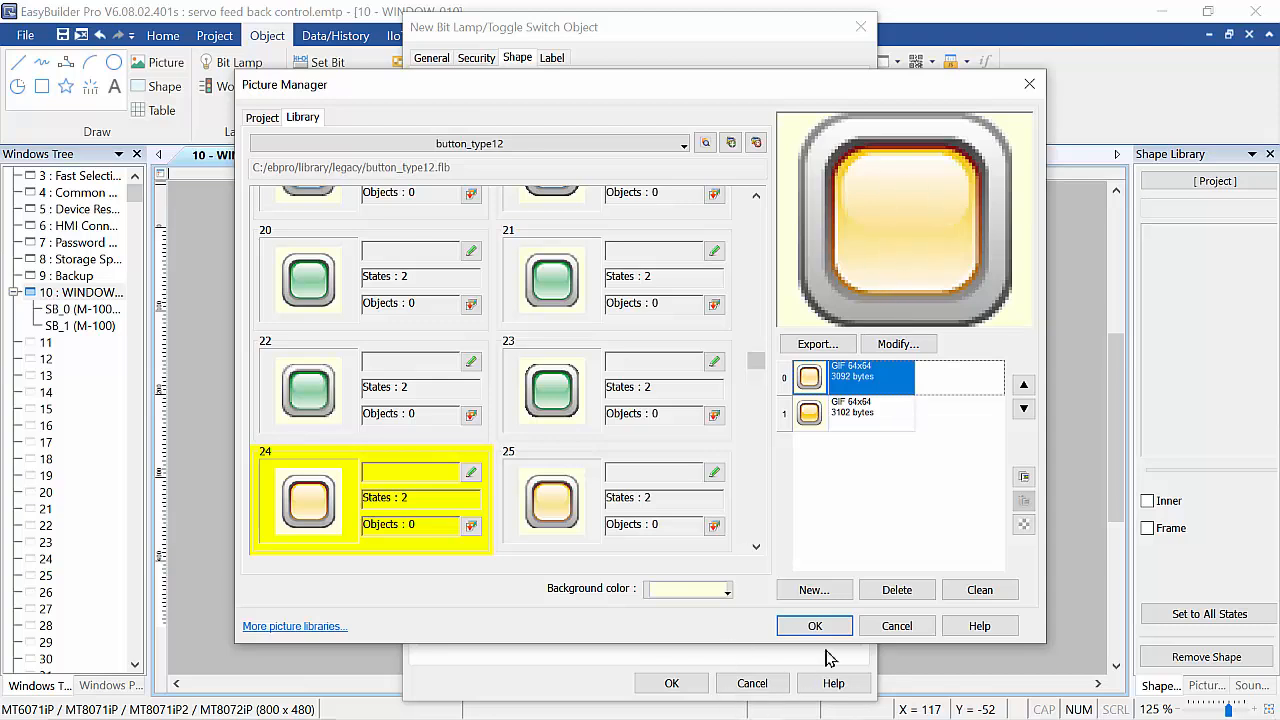
Preview both states of picture 24 in the button_type12 library and scroll through its other pictures.
click(823, 418)
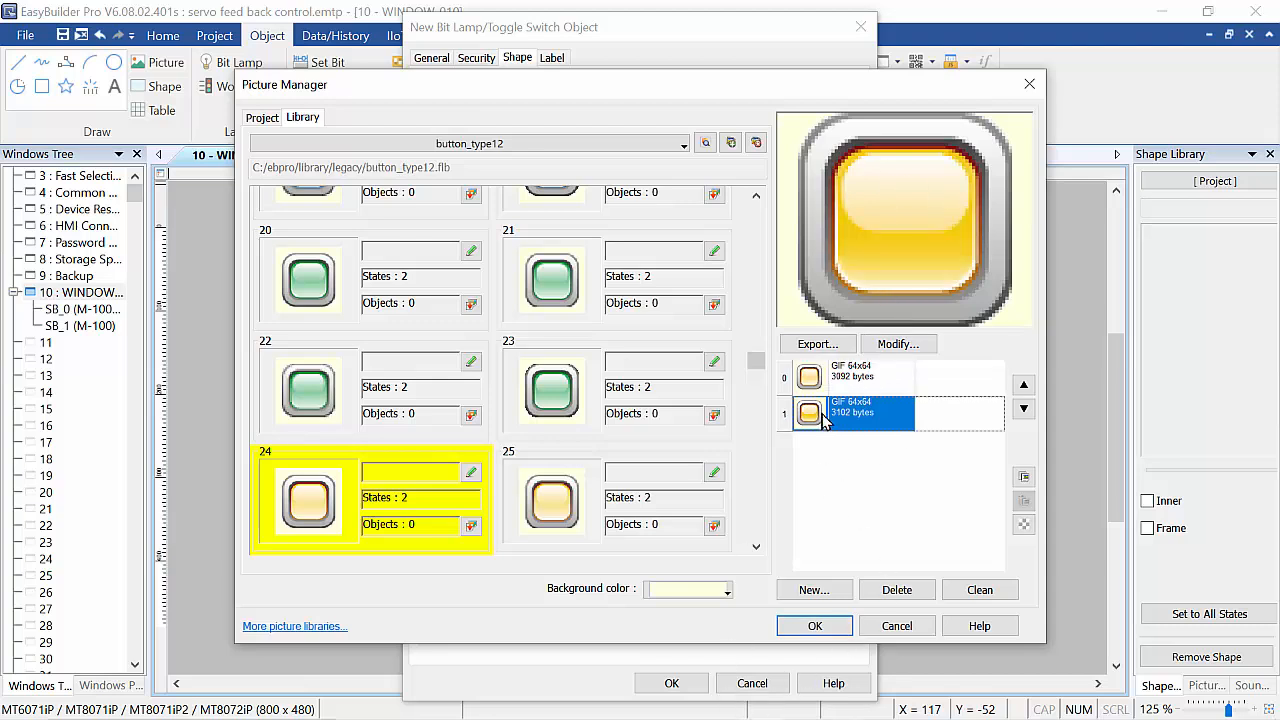
click(853, 380)
click(840, 410)
click(837, 377)
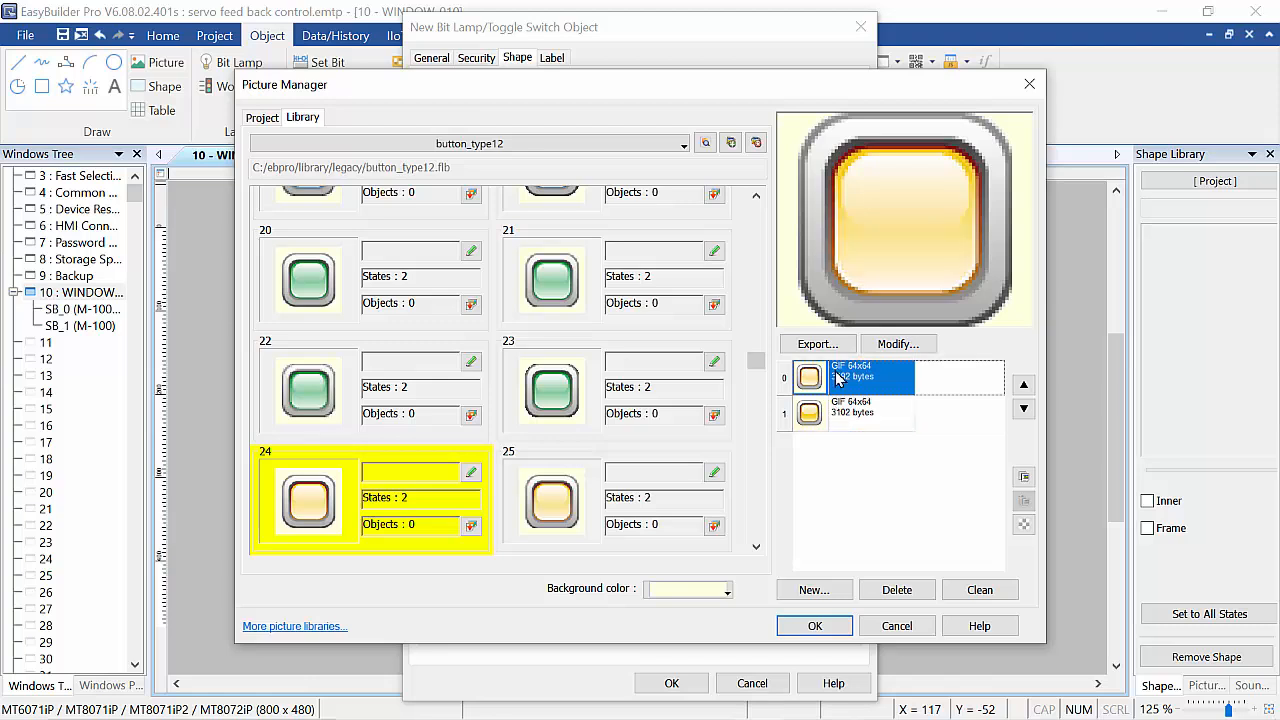
click(836, 412)
click(843, 389)
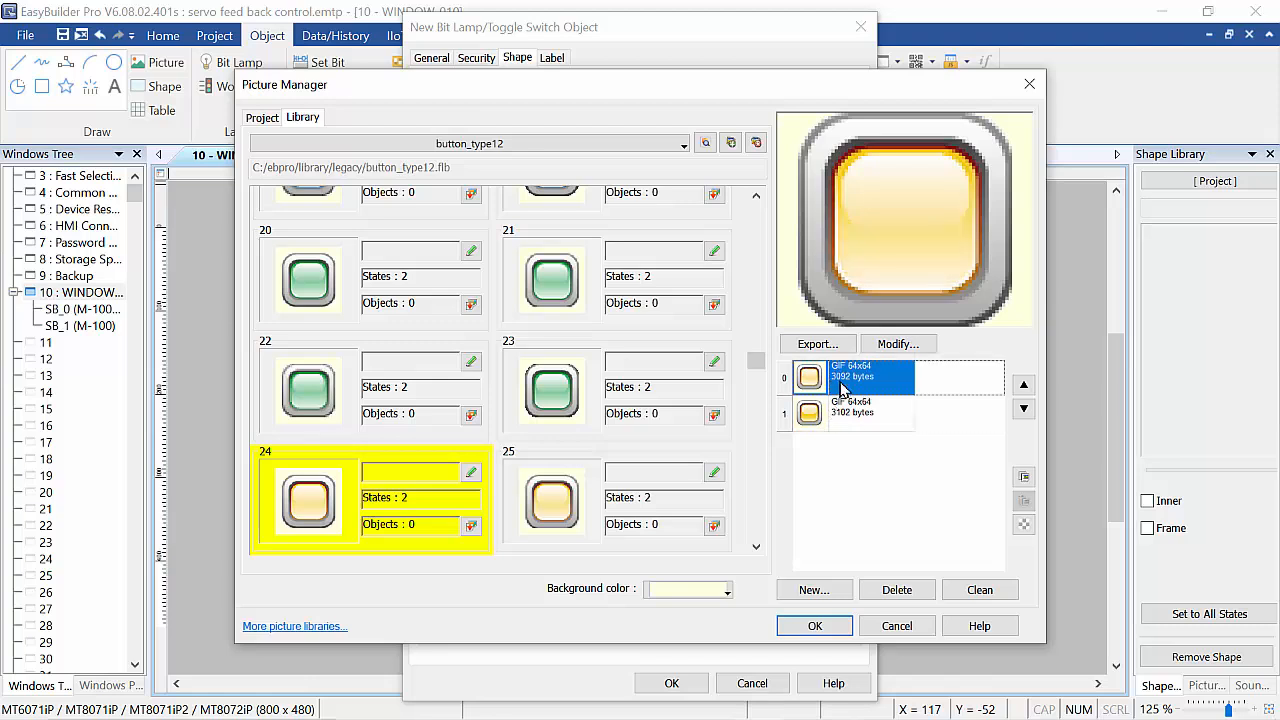
click(833, 420)
scroll(634, 450, down, 4)
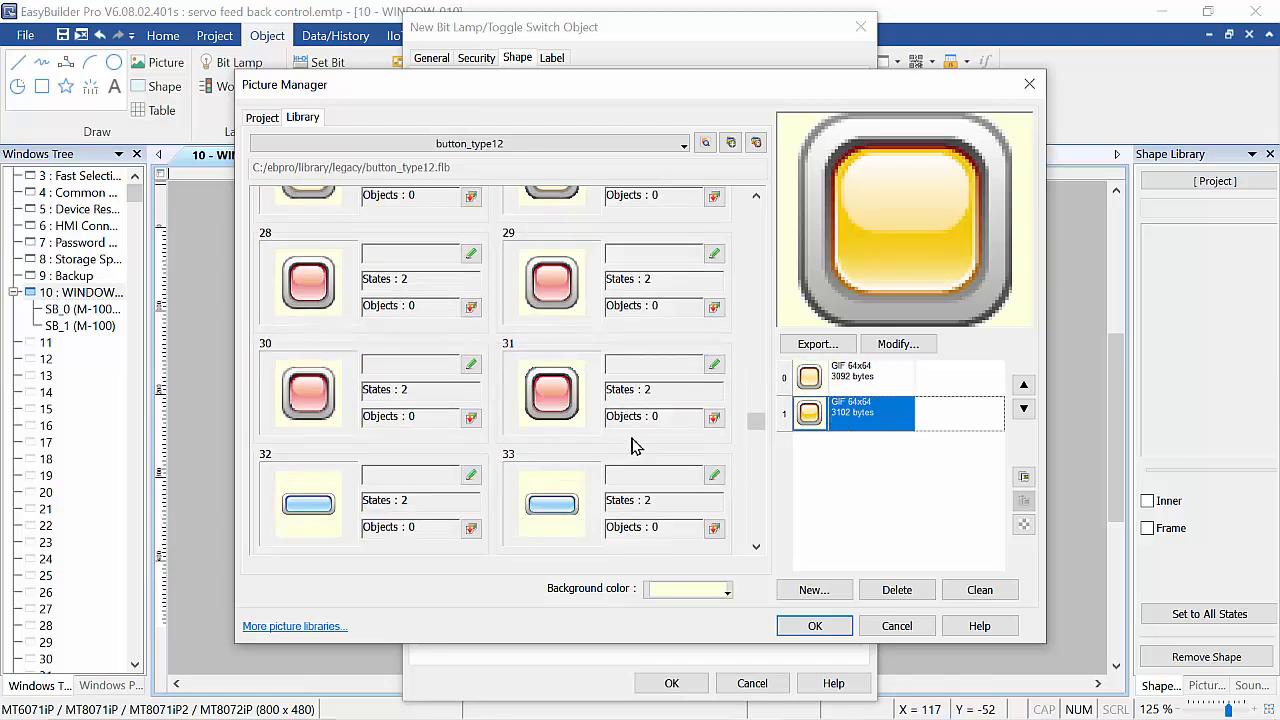
scroll(634, 447, down, 7)
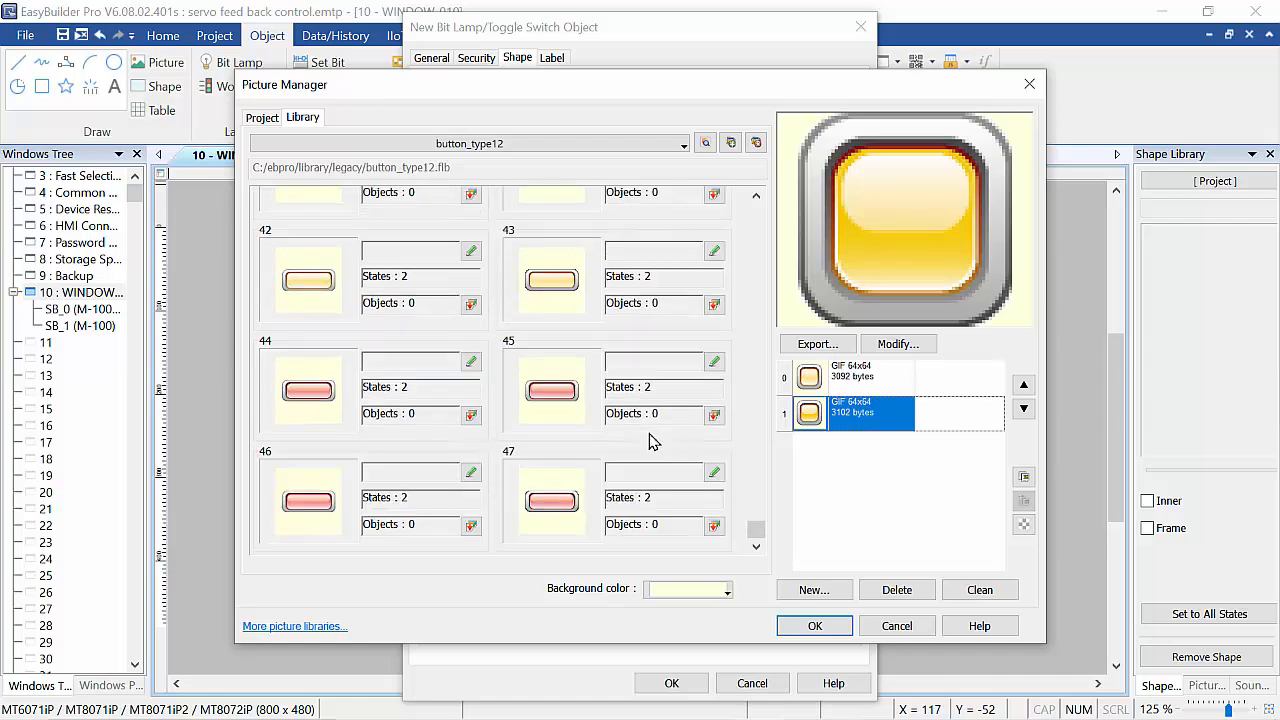
Browse the legacy picture libraries and add button3.flb to the project.
click(706, 143)
scroll(656, 488, down, 2)
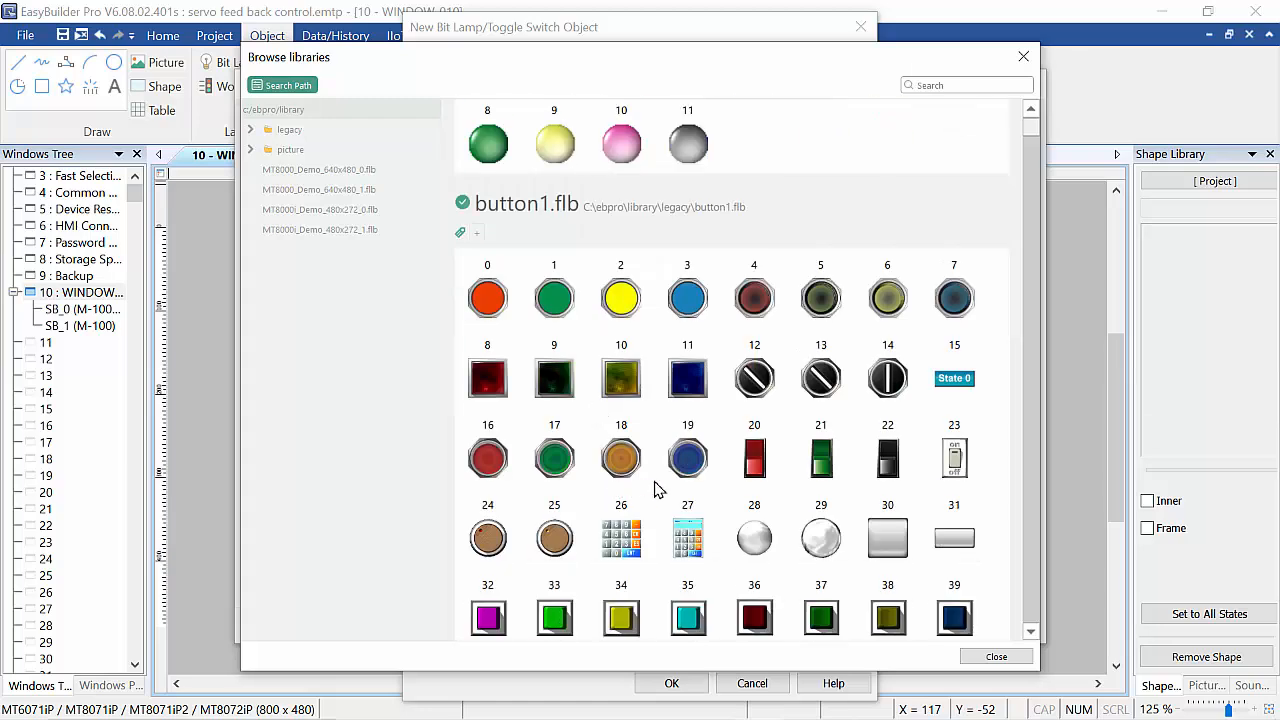
scroll(624, 488, down, 3)
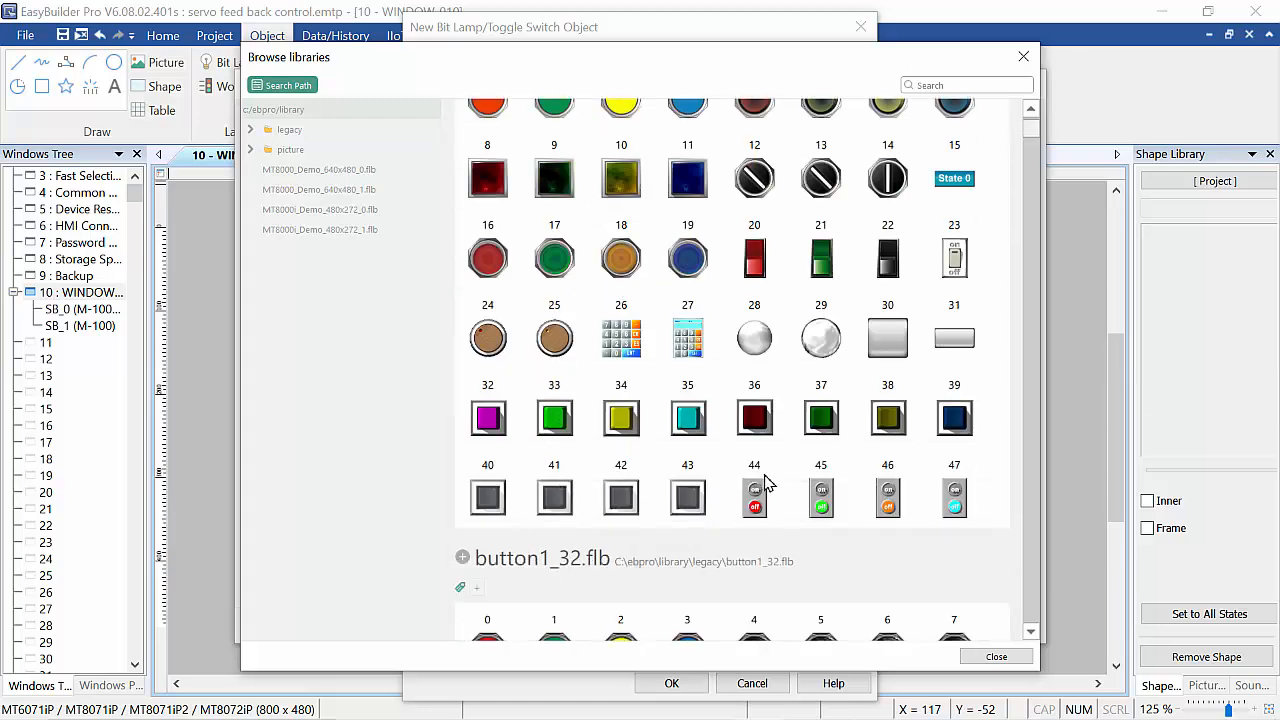
scroll(768, 487, down, 2)
scroll(770, 487, down, 6)
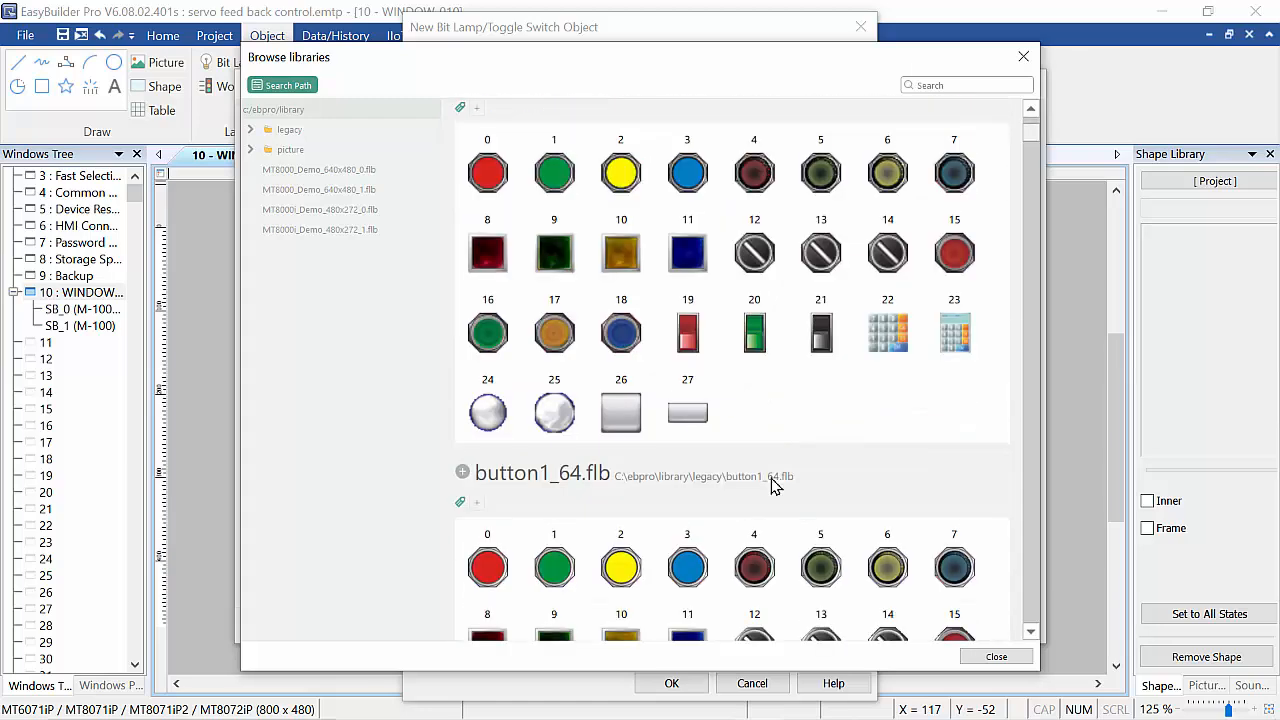
scroll(770, 487, down, 10)
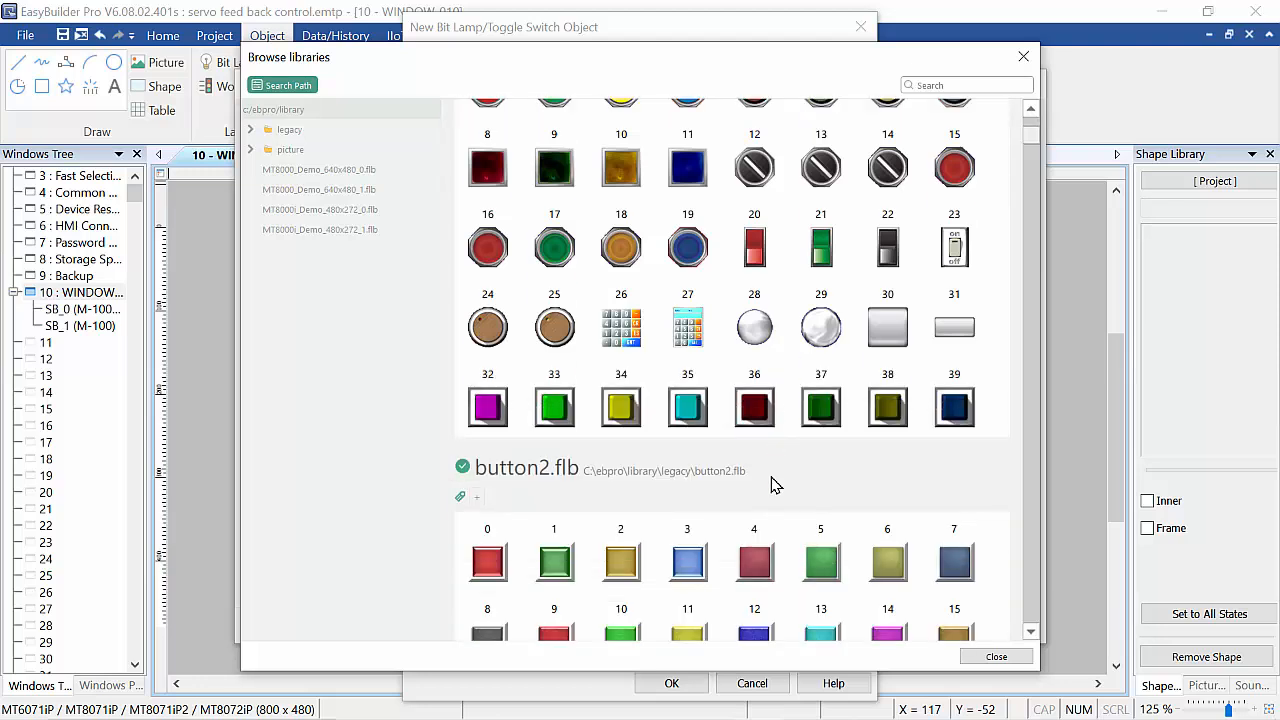
scroll(772, 485, down, 4)
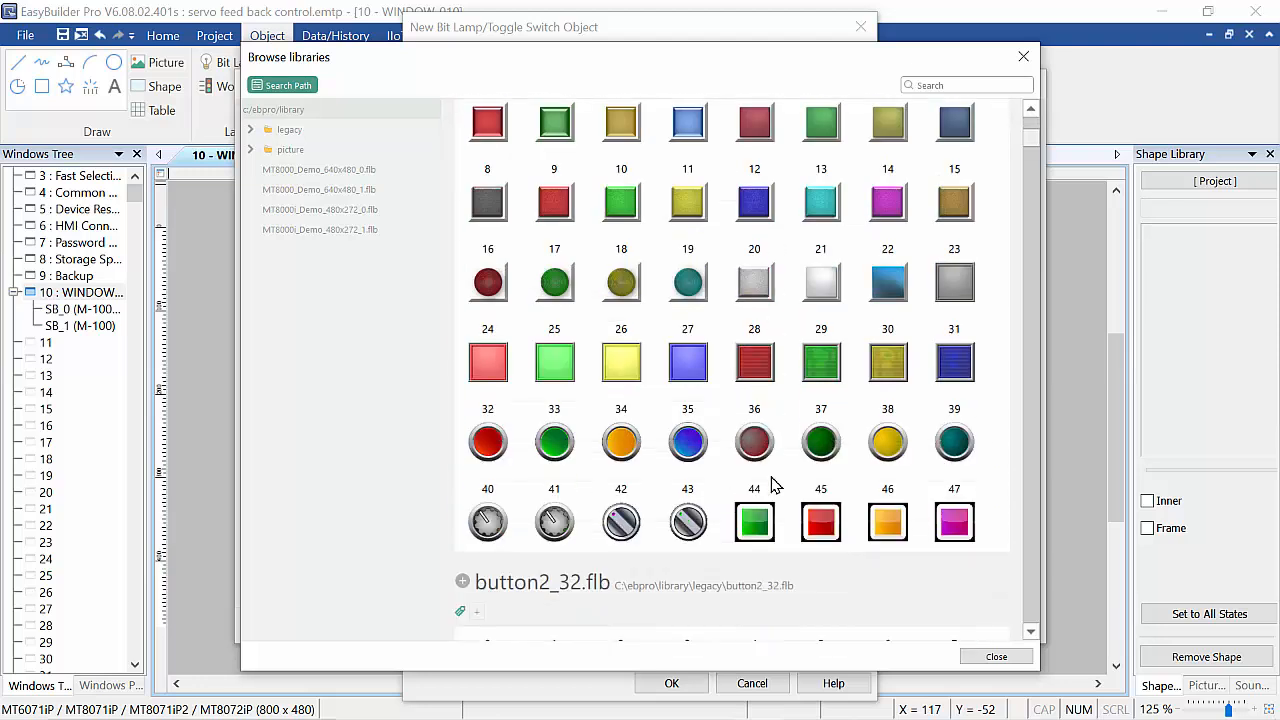
scroll(777, 483, down, 3)
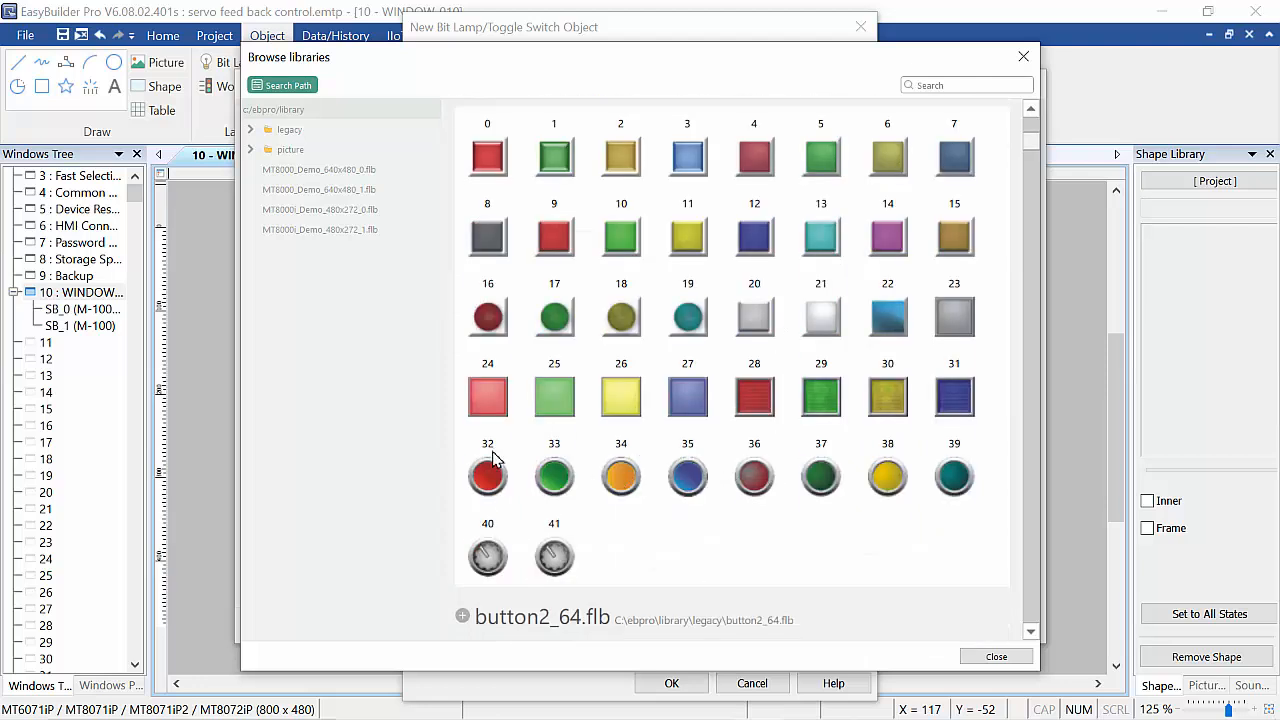
scroll(772, 474, down, 6)
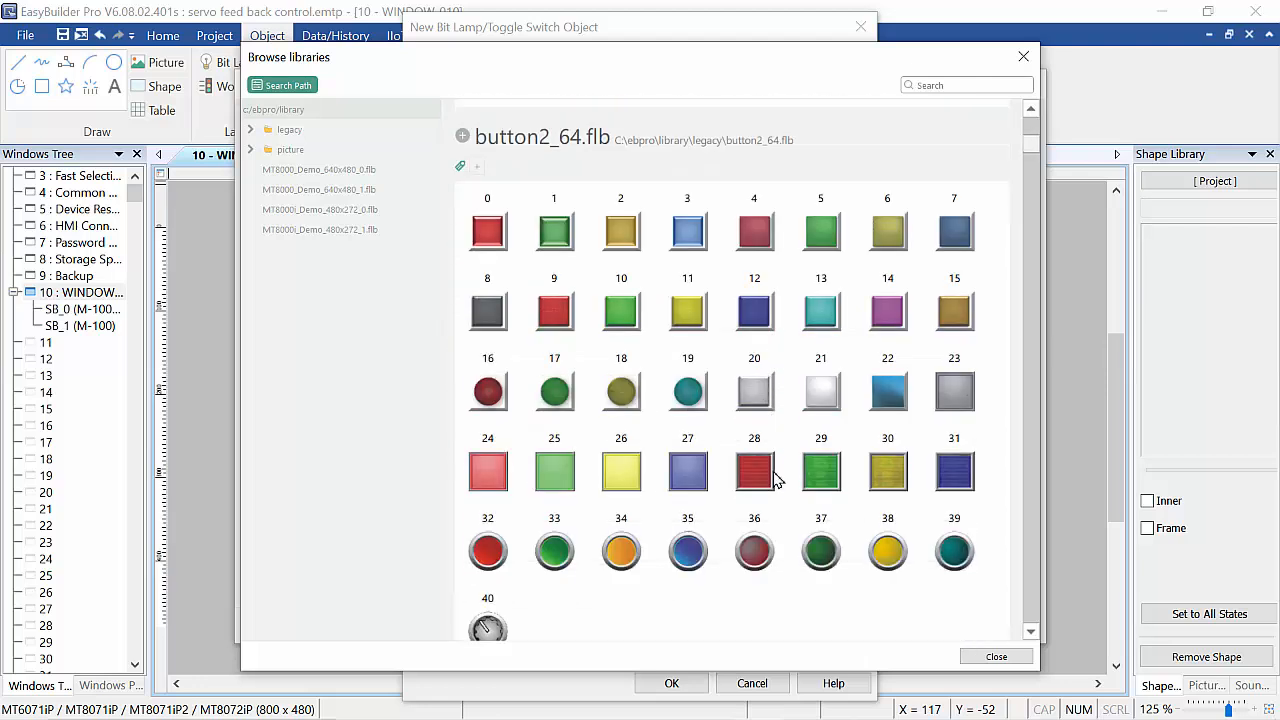
scroll(777, 481, down, 5)
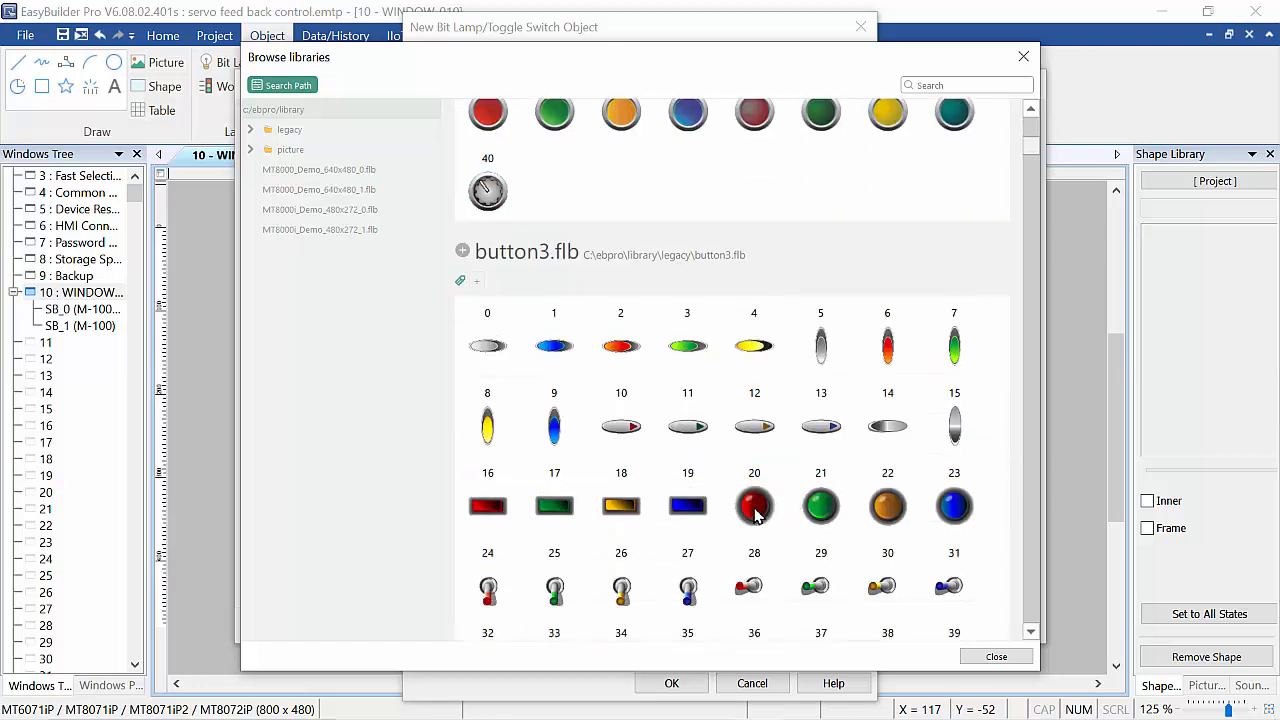
click(757, 513)
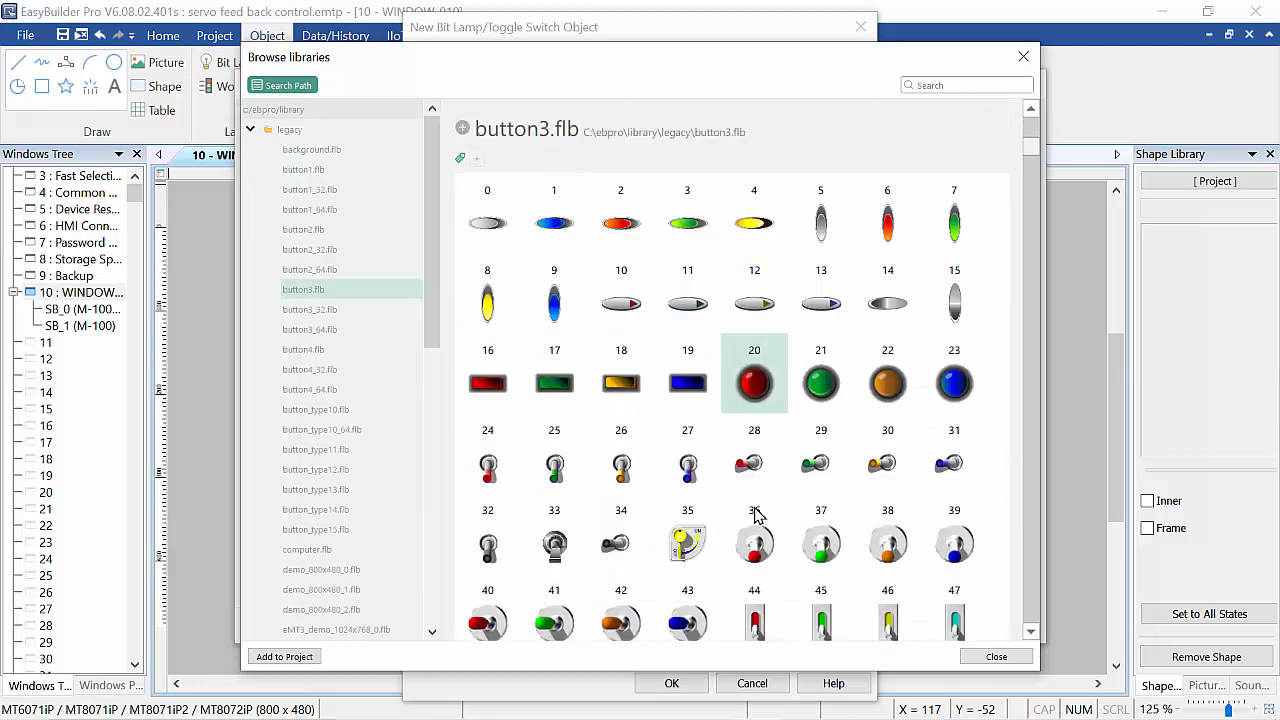
click(297, 654)
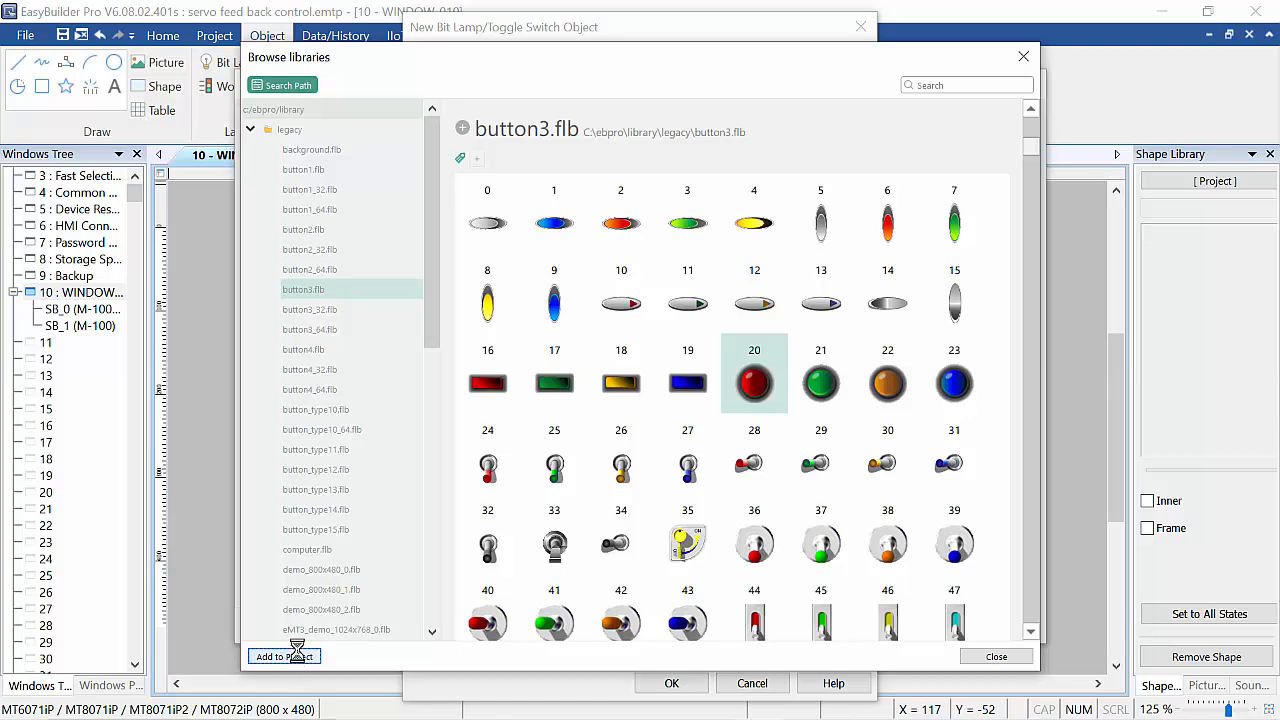
click(1022, 56)
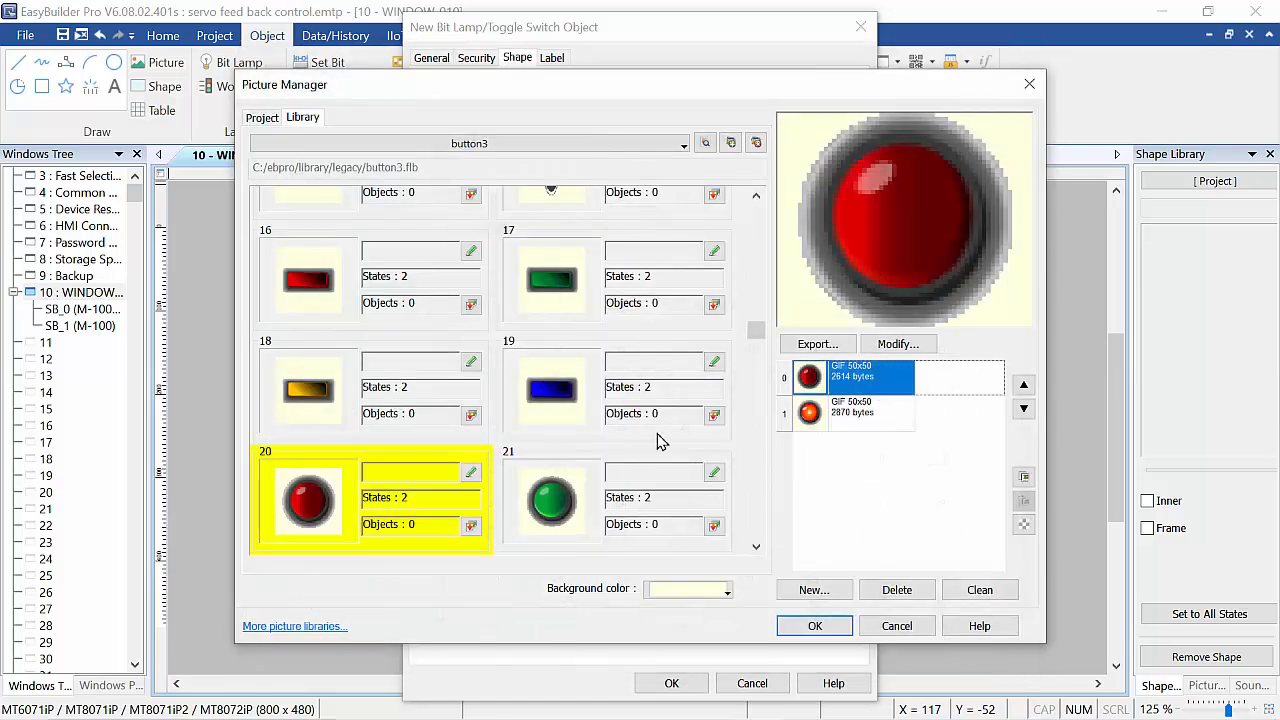
Preview both states of button3 picture 20, use it for the bit lamp and place the lamp right of the switches.
click(866, 414)
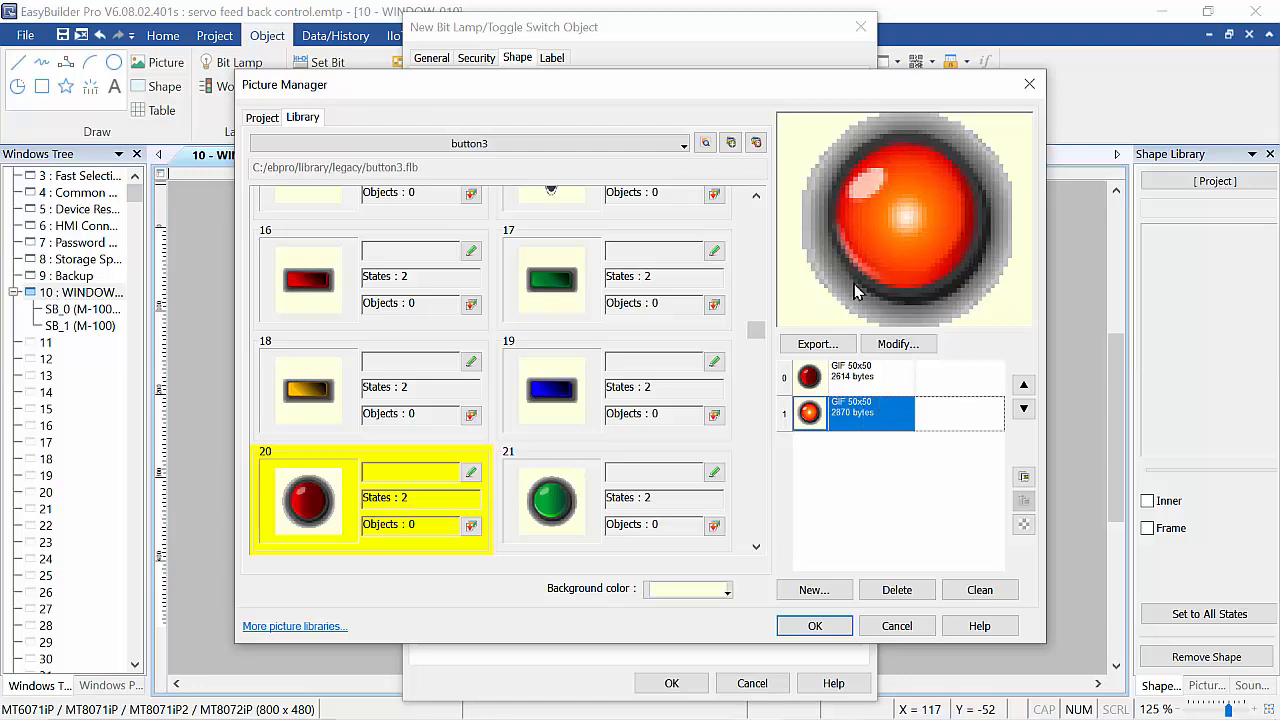
click(862, 376)
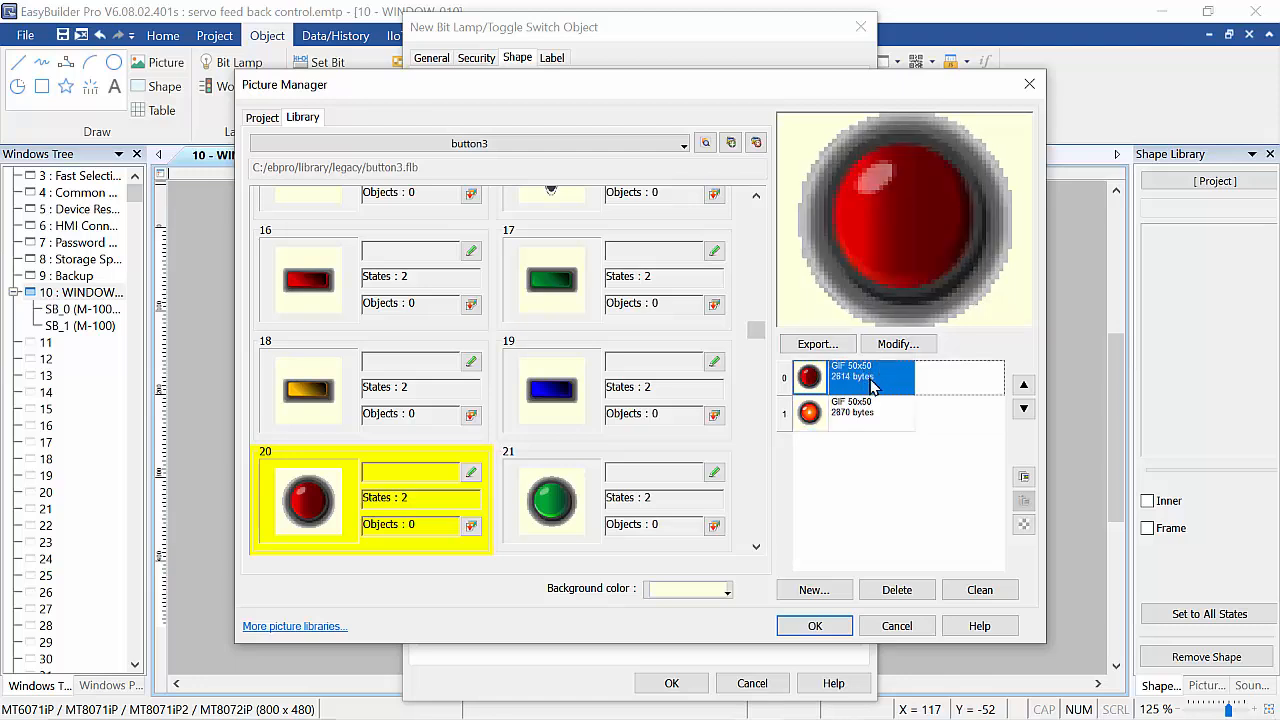
click(815, 627)
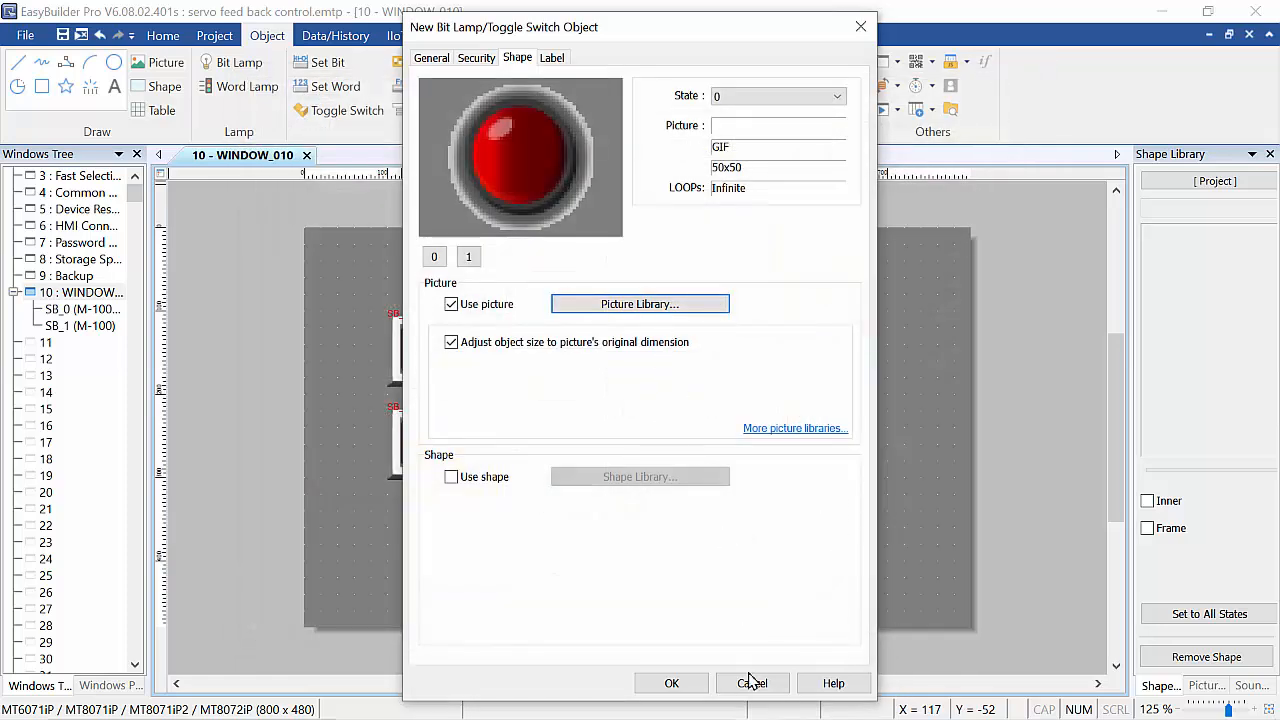
click(686, 687)
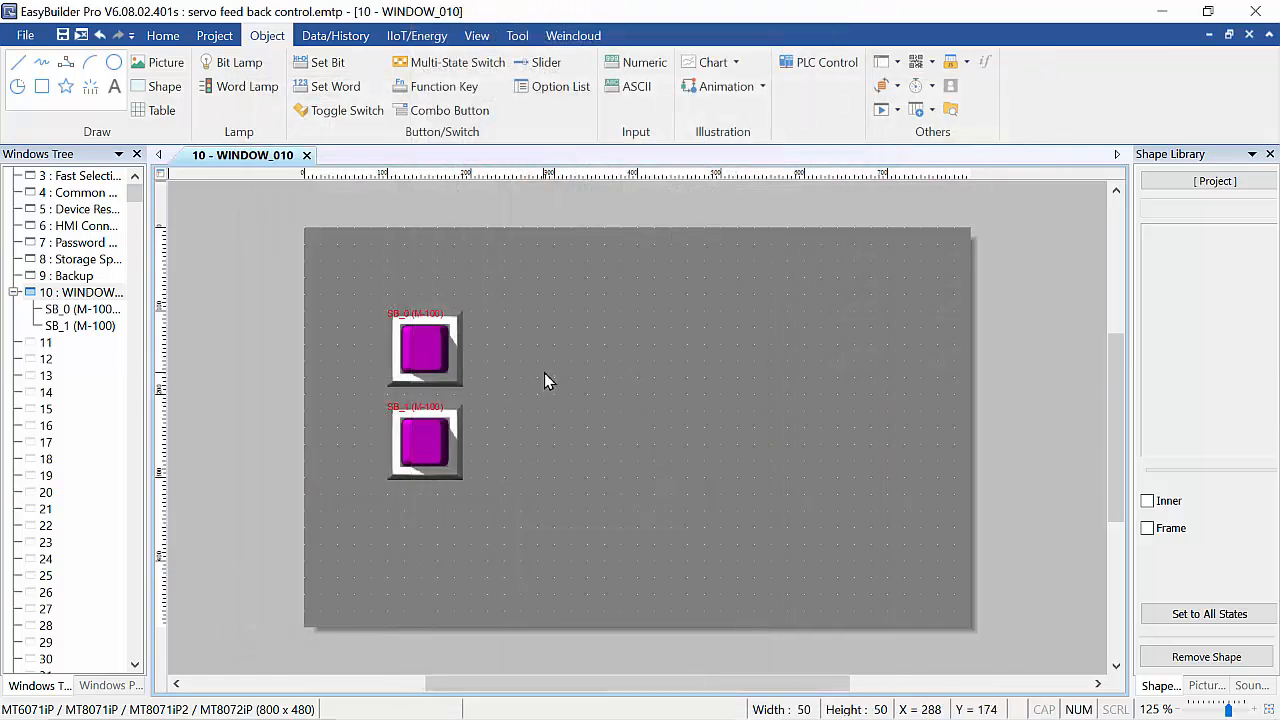
click(544, 373)
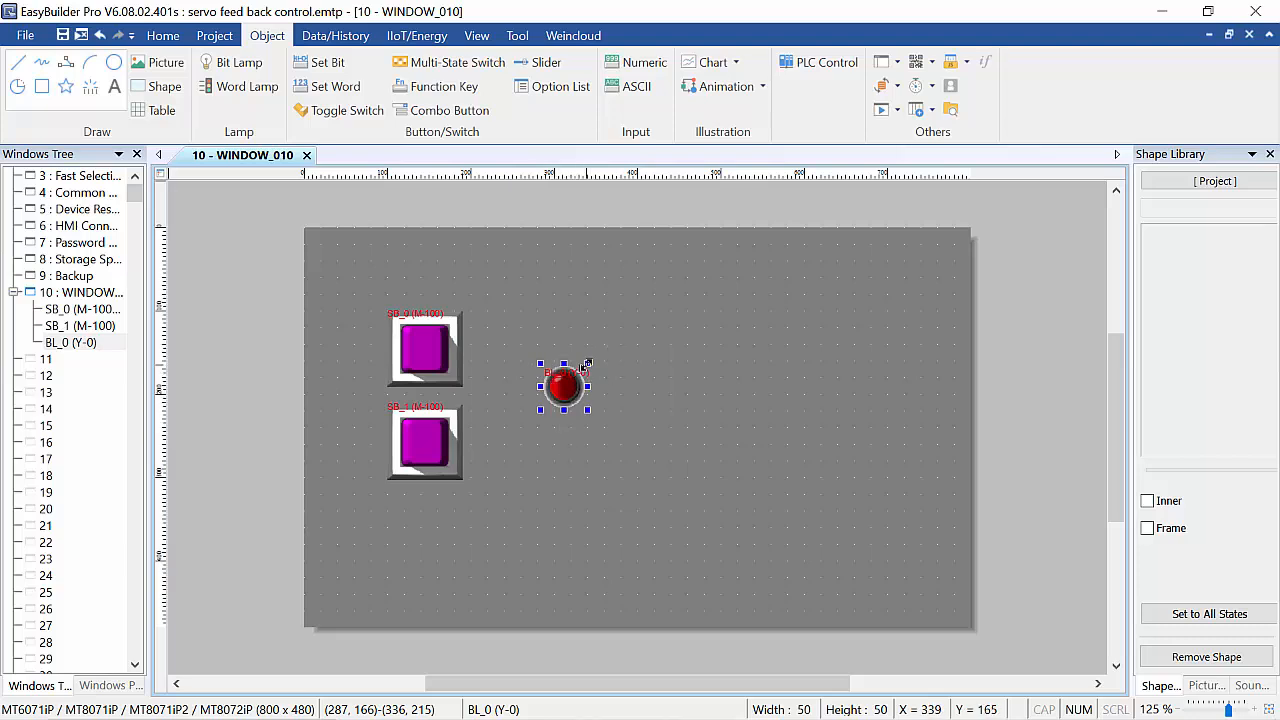
Resize the lamp to about 124 x 118 and move it slightly lower.
drag(587, 364, 618, 337)
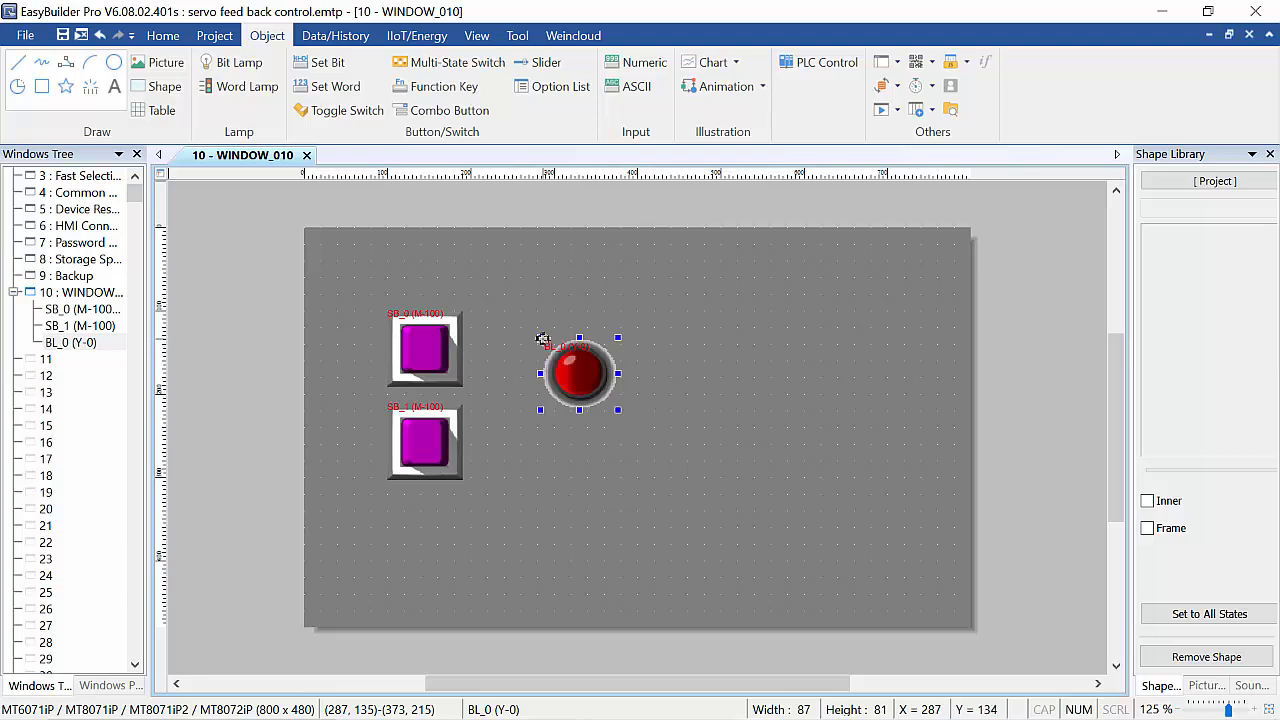
drag(541, 337, 526, 315)
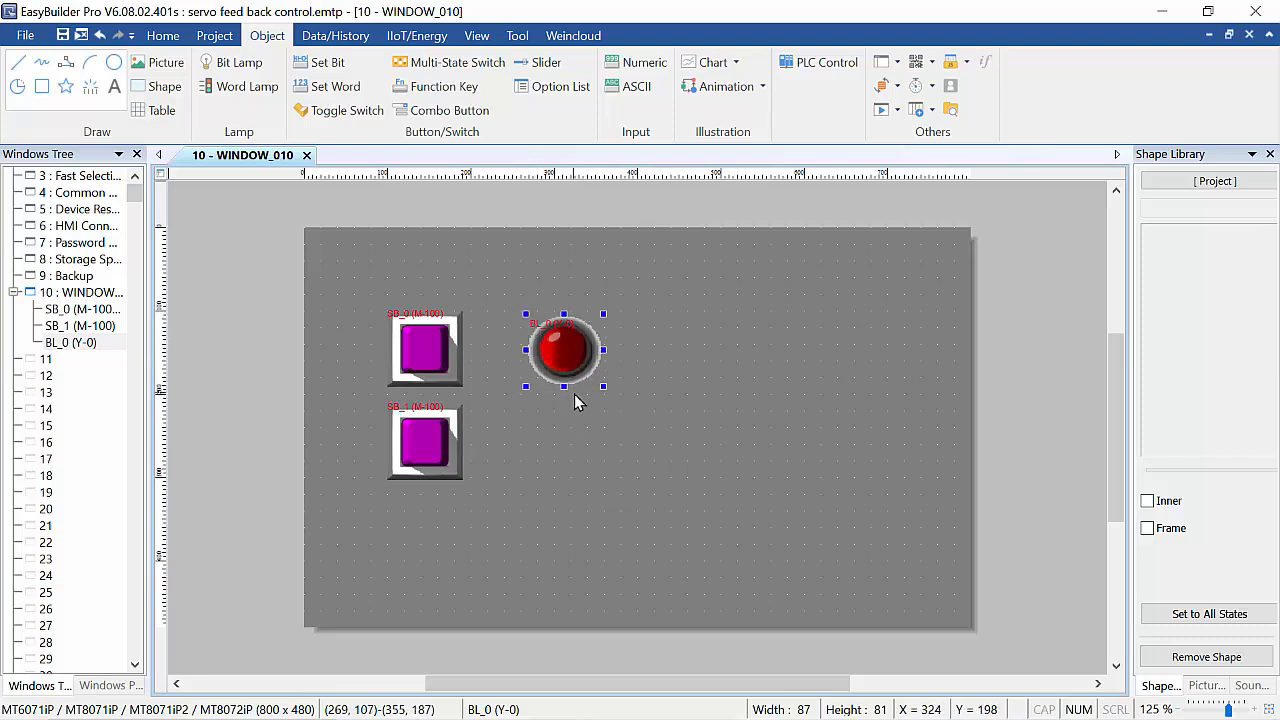
drag(569, 409, 575, 437)
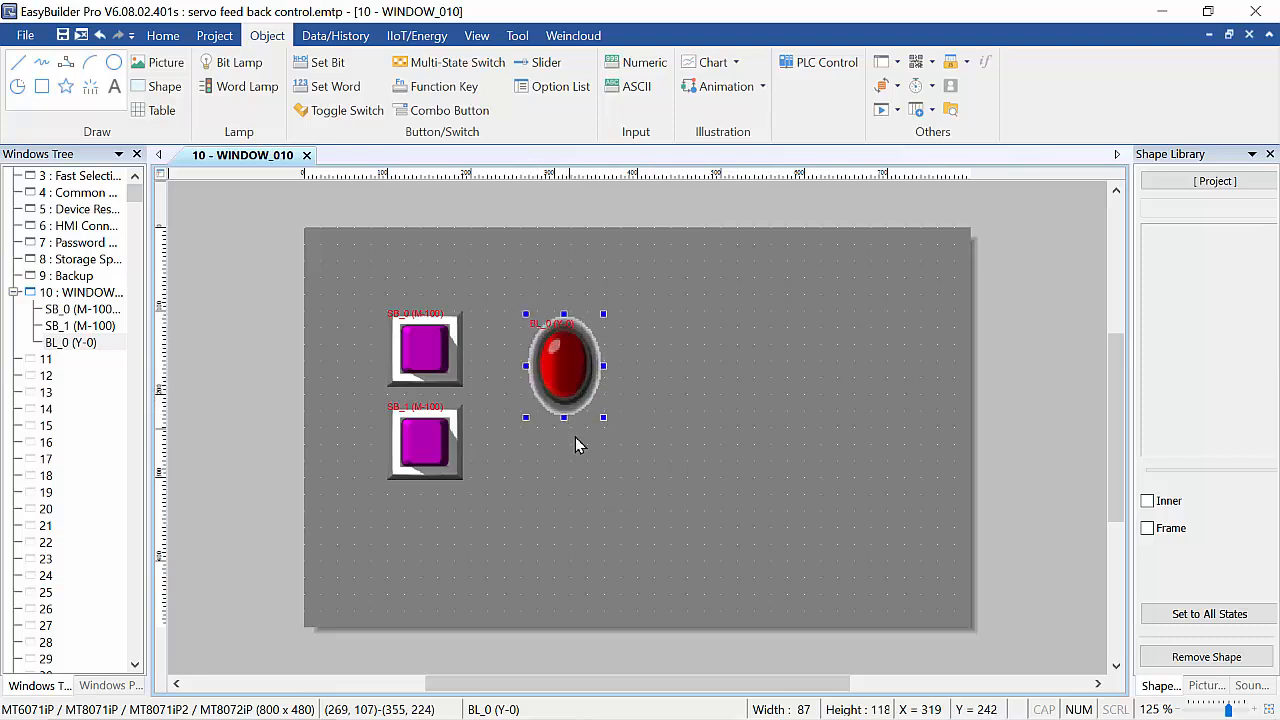
click(612, 366)
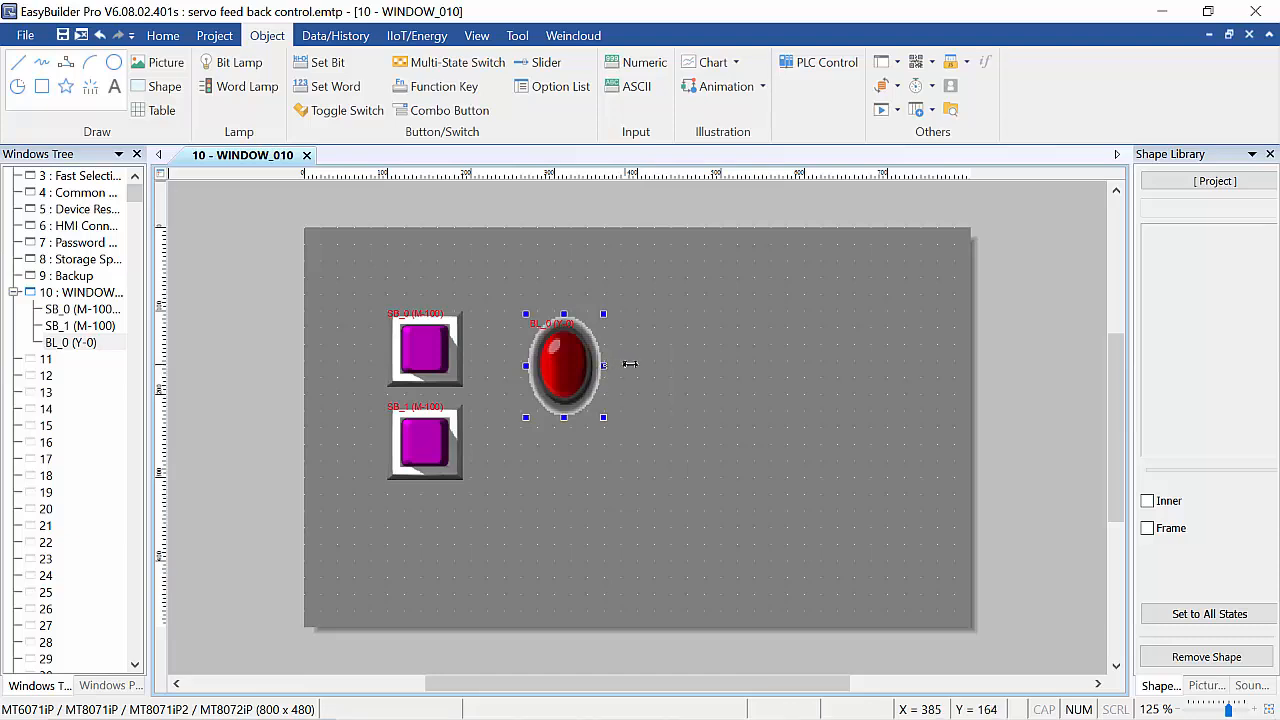
click(593, 367)
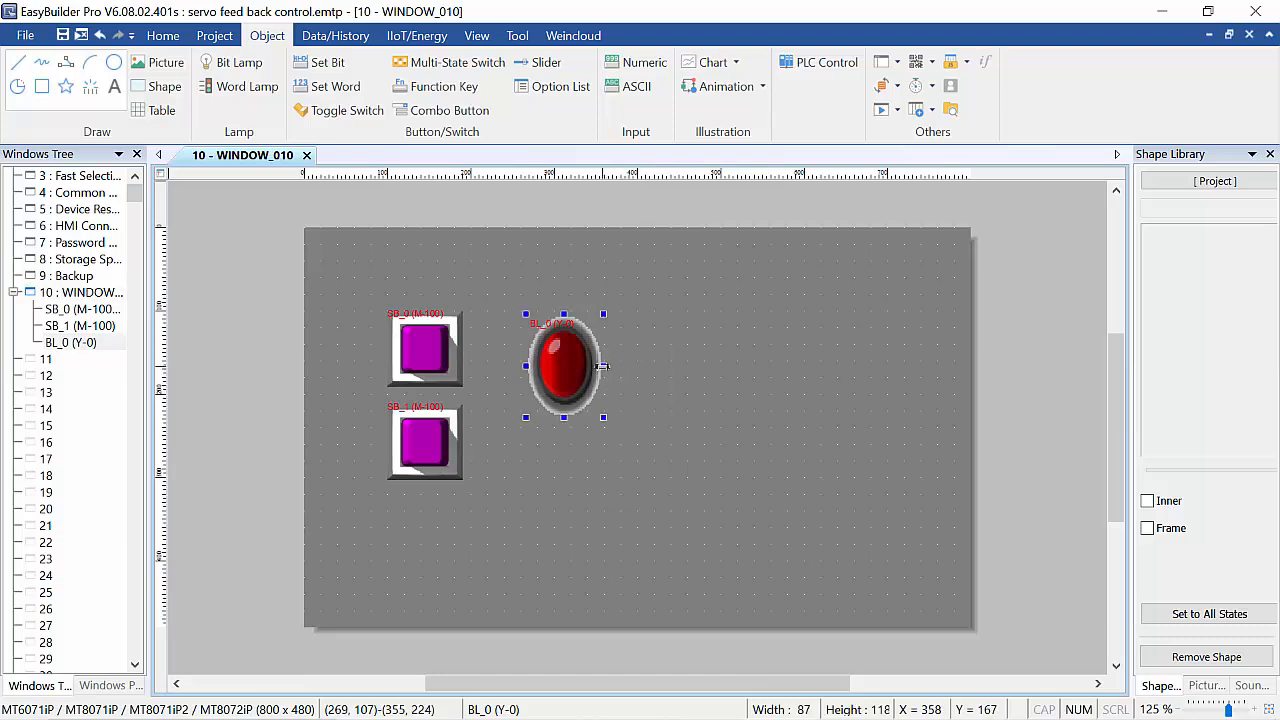
drag(628, 371, 657, 383)
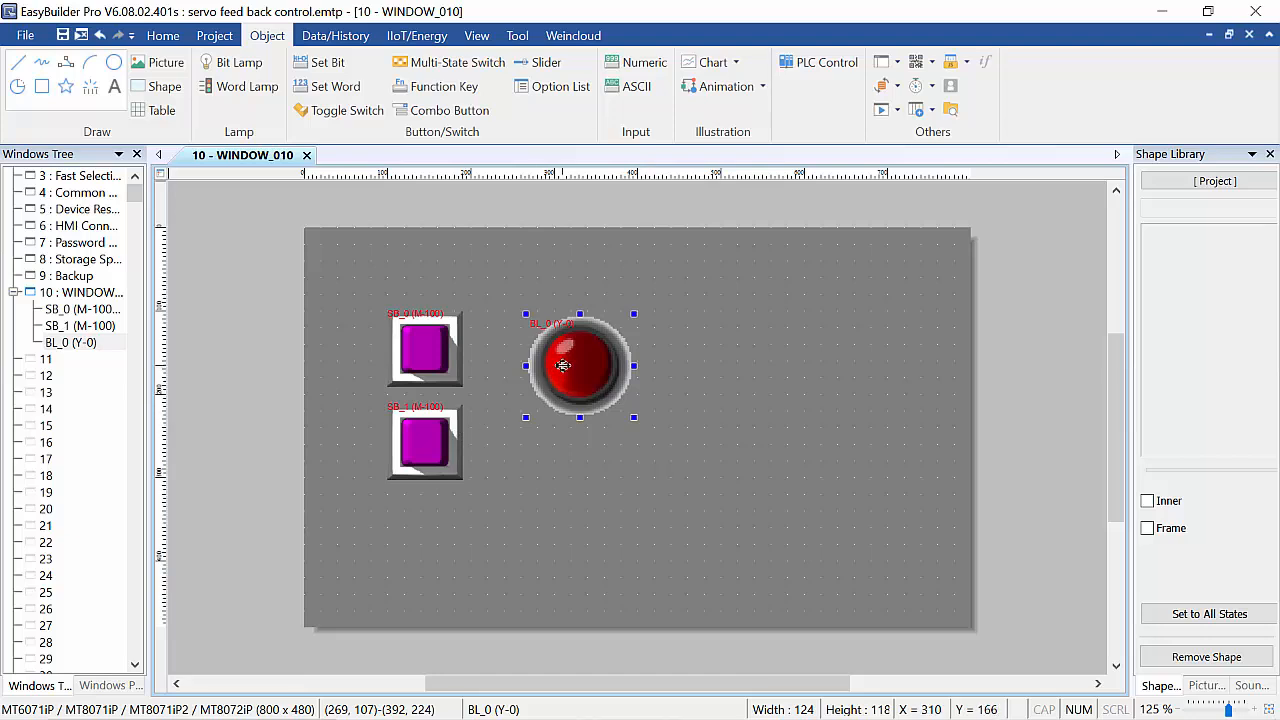
drag(566, 388, 566, 408)
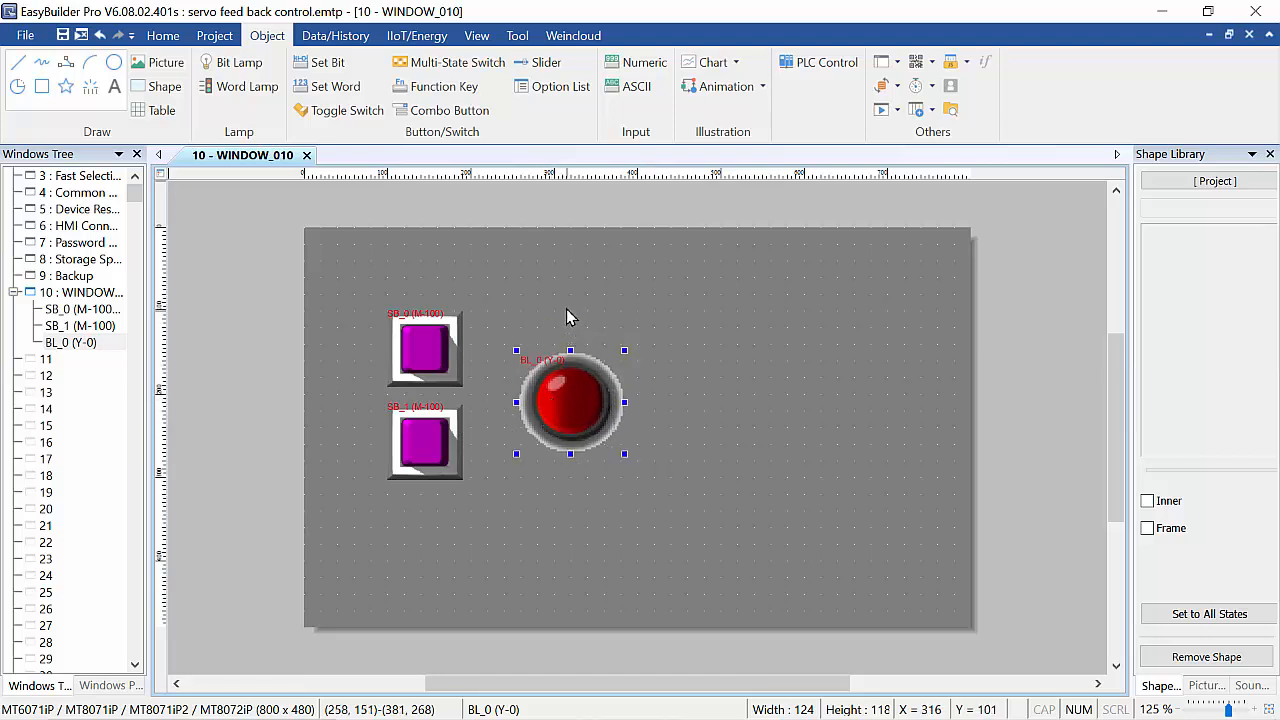
click(562, 506)
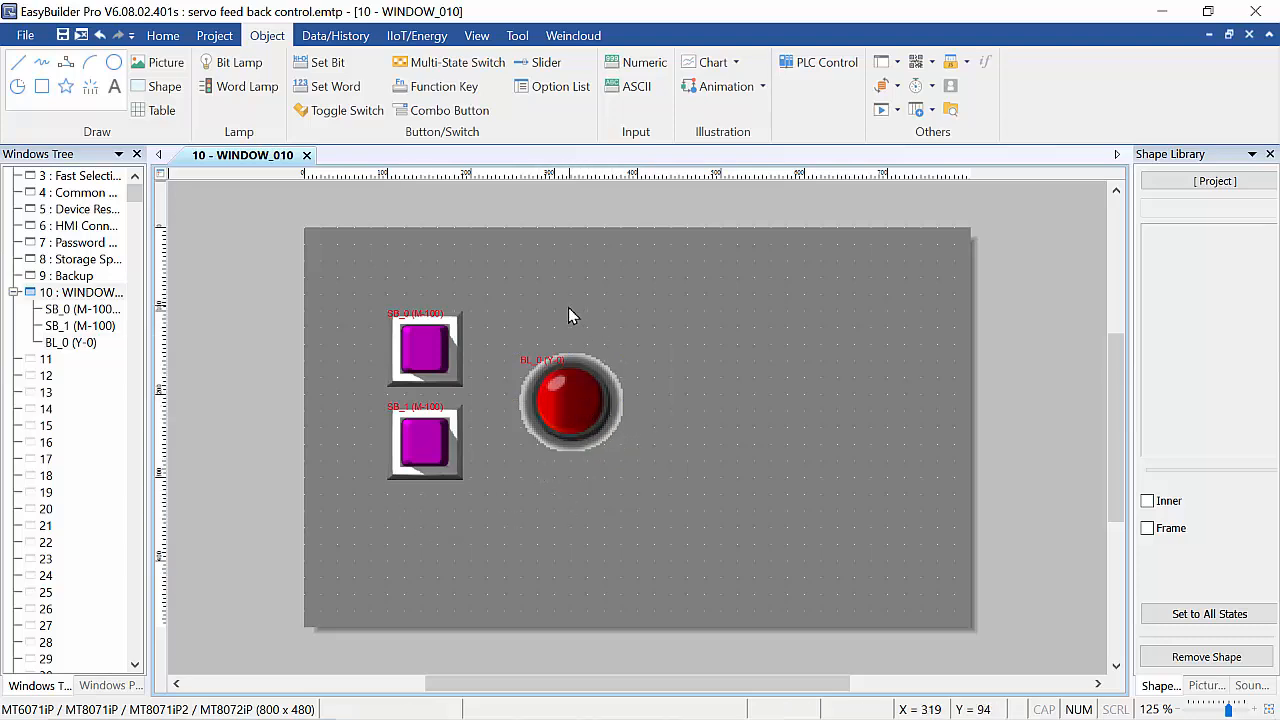
Add a text label reading Motor above the lamp.
click(115, 90)
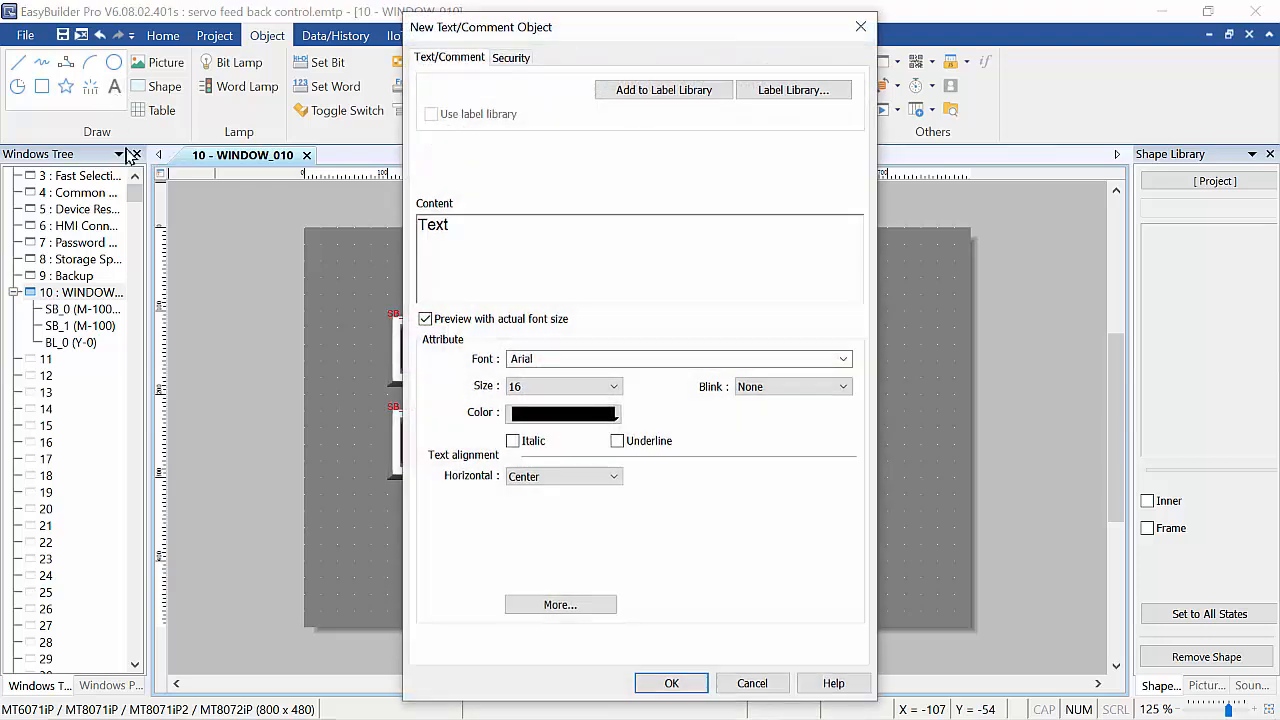
click(443, 267)
double_click(459, 233)
text(Motor)
click(668, 684)
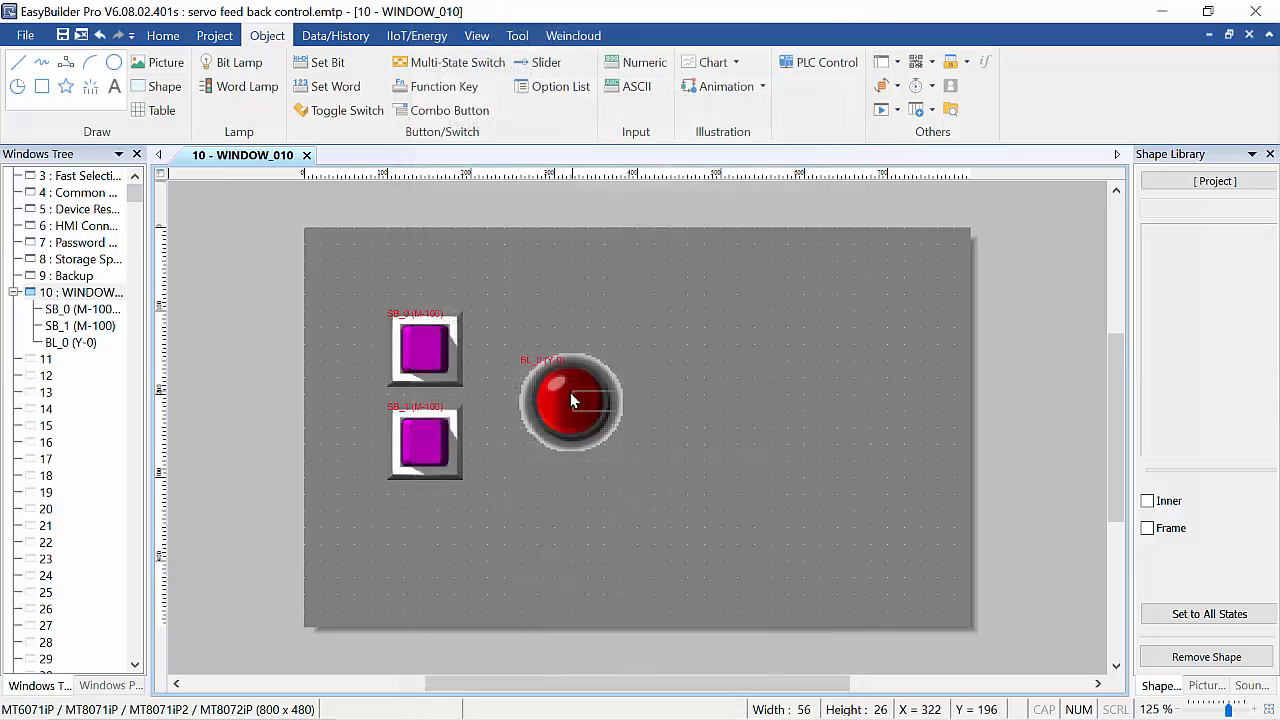
click(549, 325)
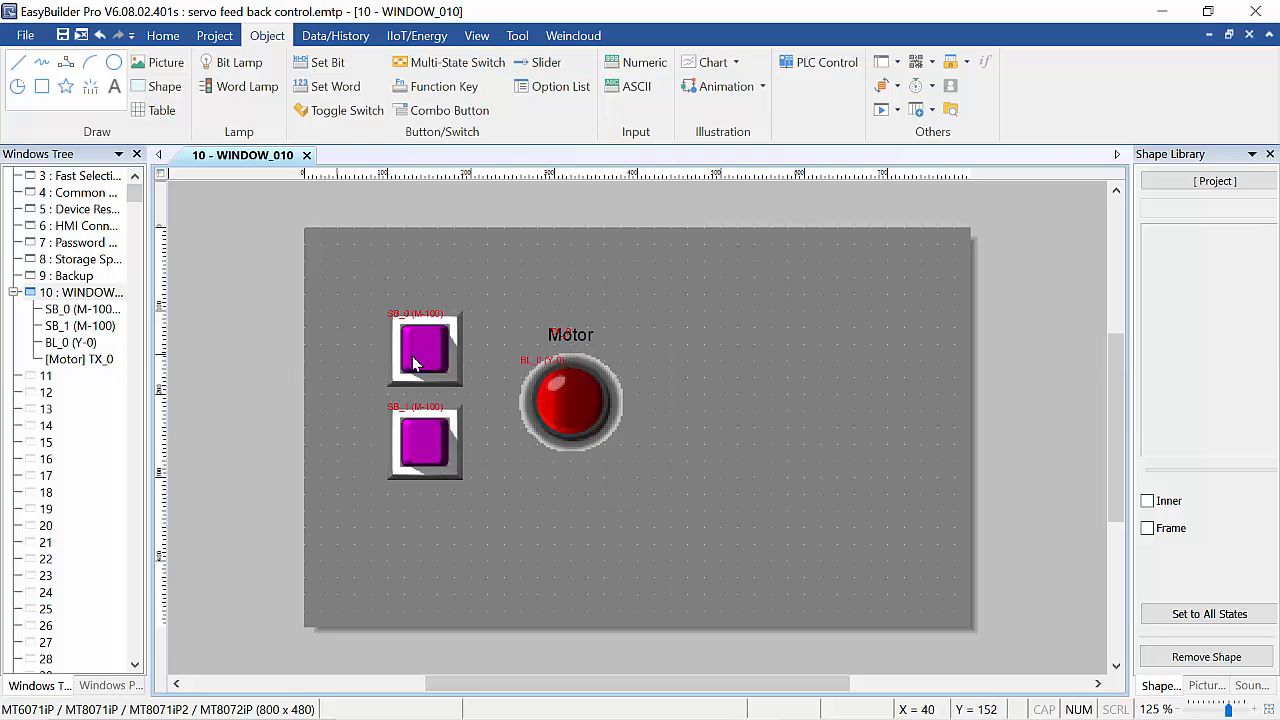
Paste two copies of the Motor label and move one above the upper switch.
click(556, 336)
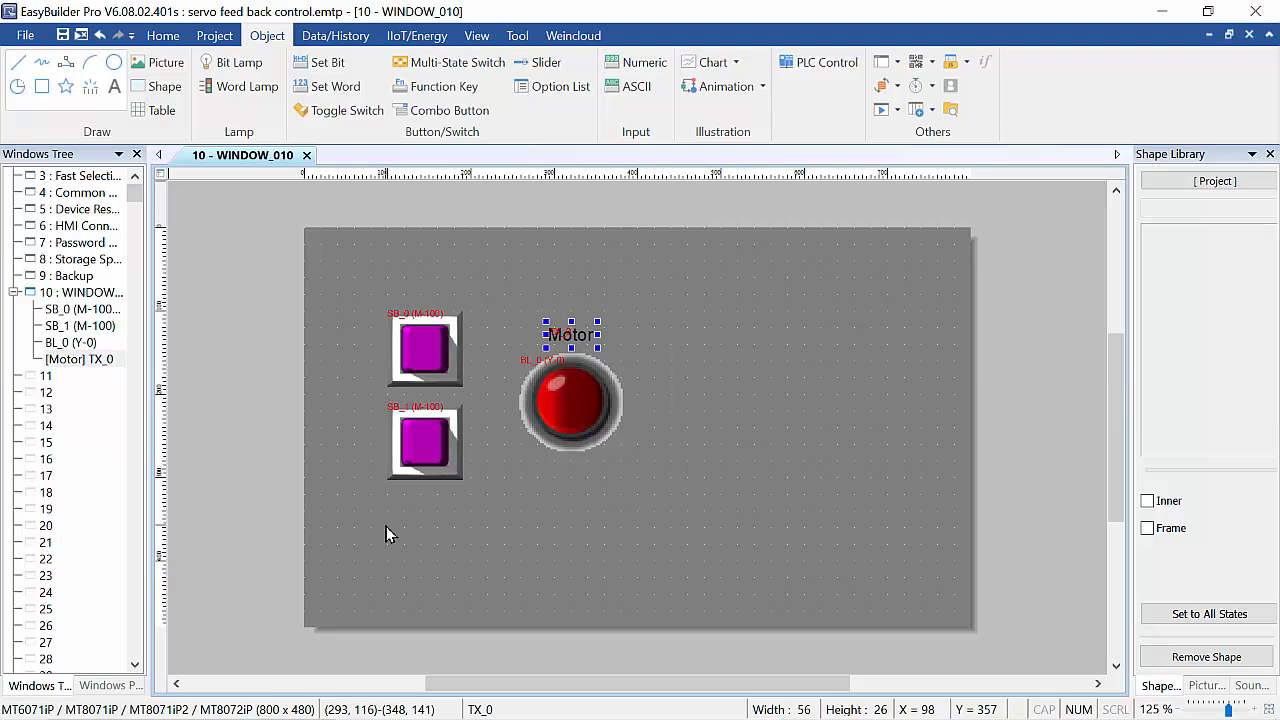
click(406, 274)
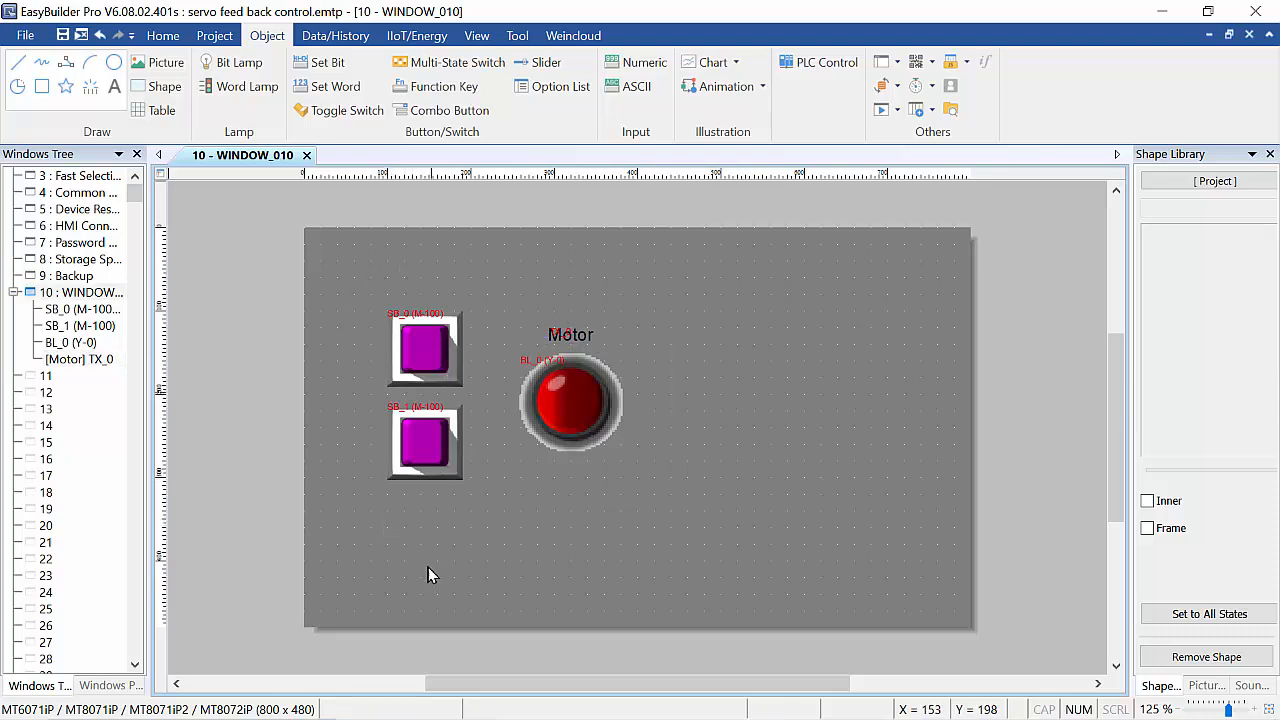
key(ctrl+v)
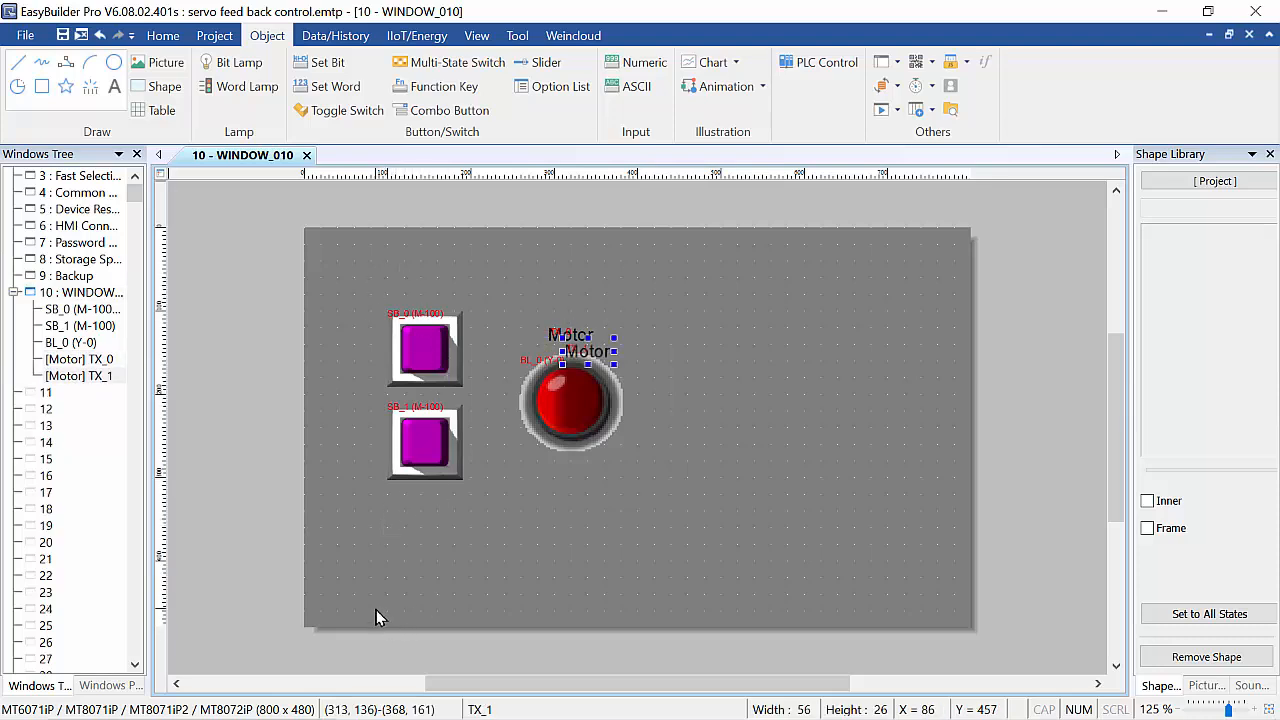
key(ctrl+v)
drag(594, 383, 412, 296)
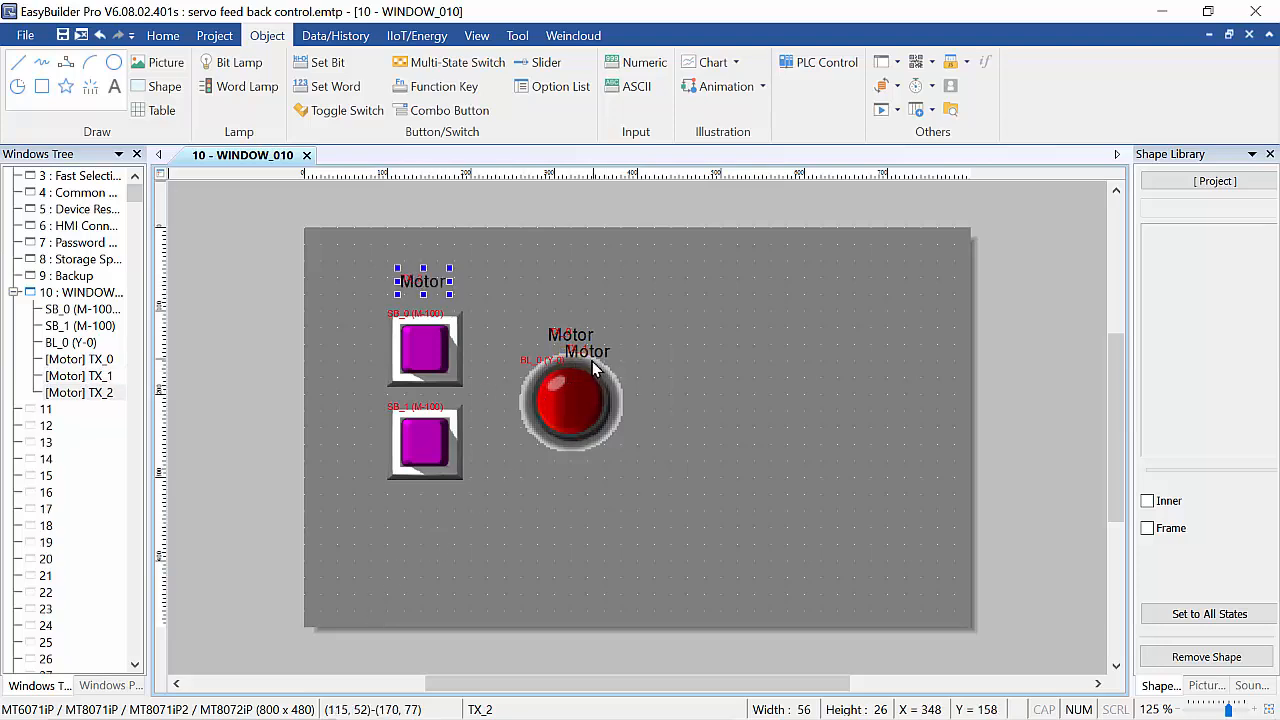
Position the other Motor label copy to the left of the lower switch, nudging it into alignment.
drag(591, 355, 476, 487)
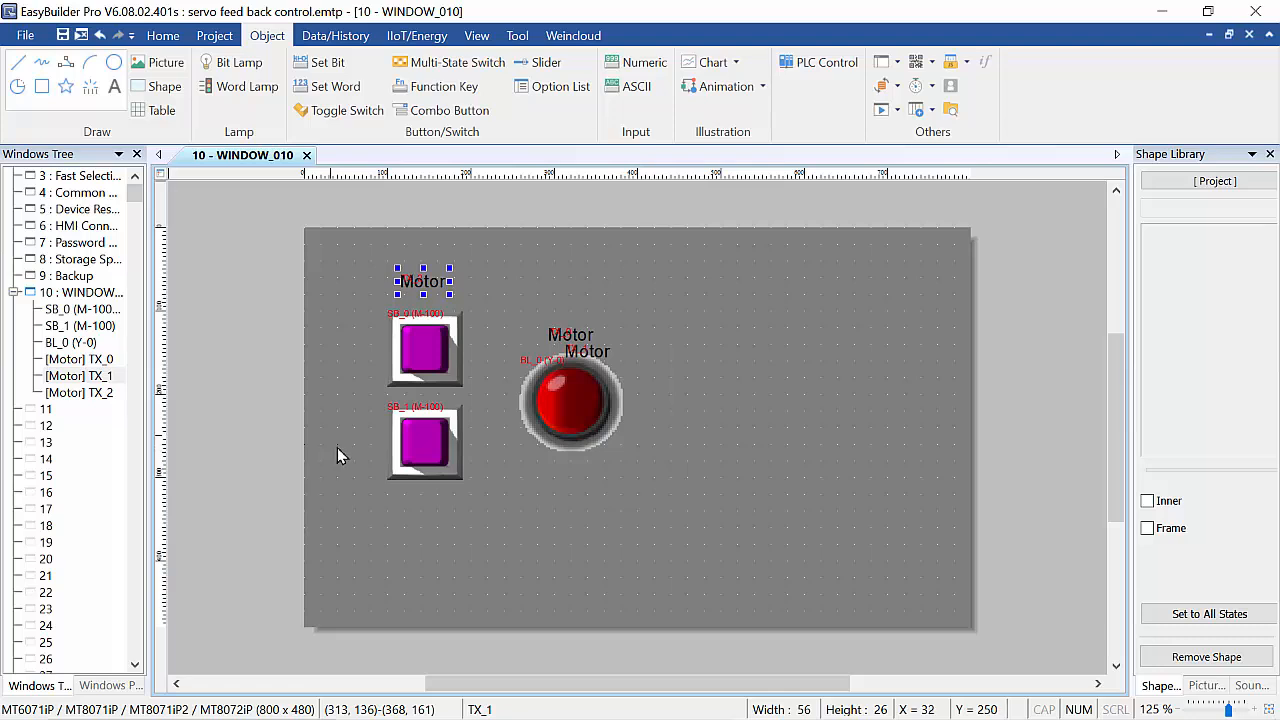
drag(337, 455, 363, 462)
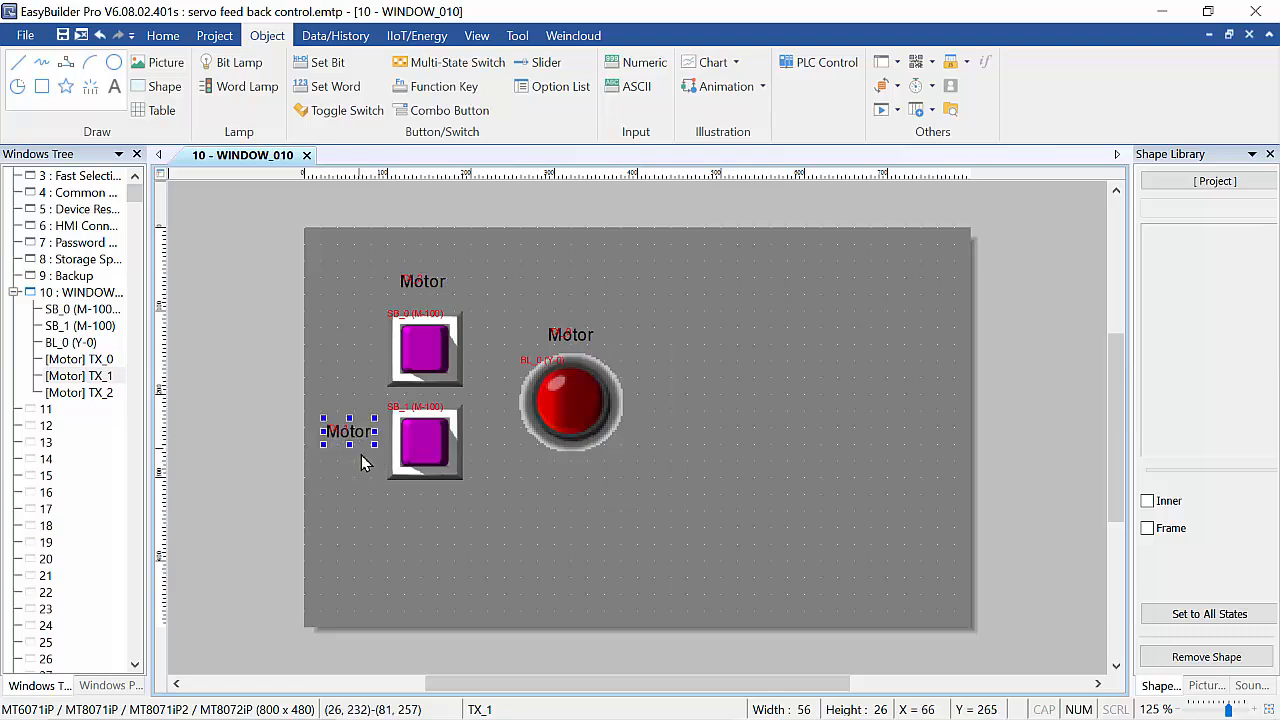
key(Right)
key(Right)
key(Right)
key(Right)
key(Right)
key(Right)
key(Right)
key(Right)
key(Right)
key(Right)
key(Right)
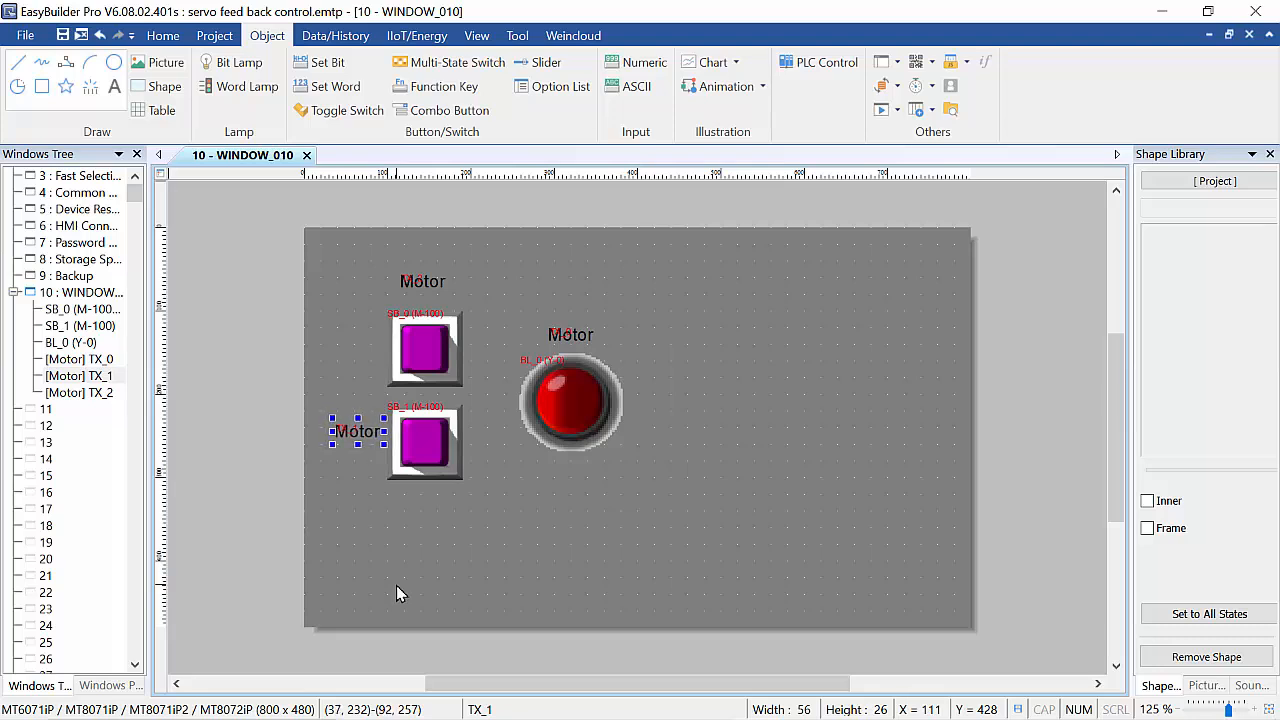
key(Down)
key(Down)
key(Down)
key(Down)
key(Down)
key(Down)
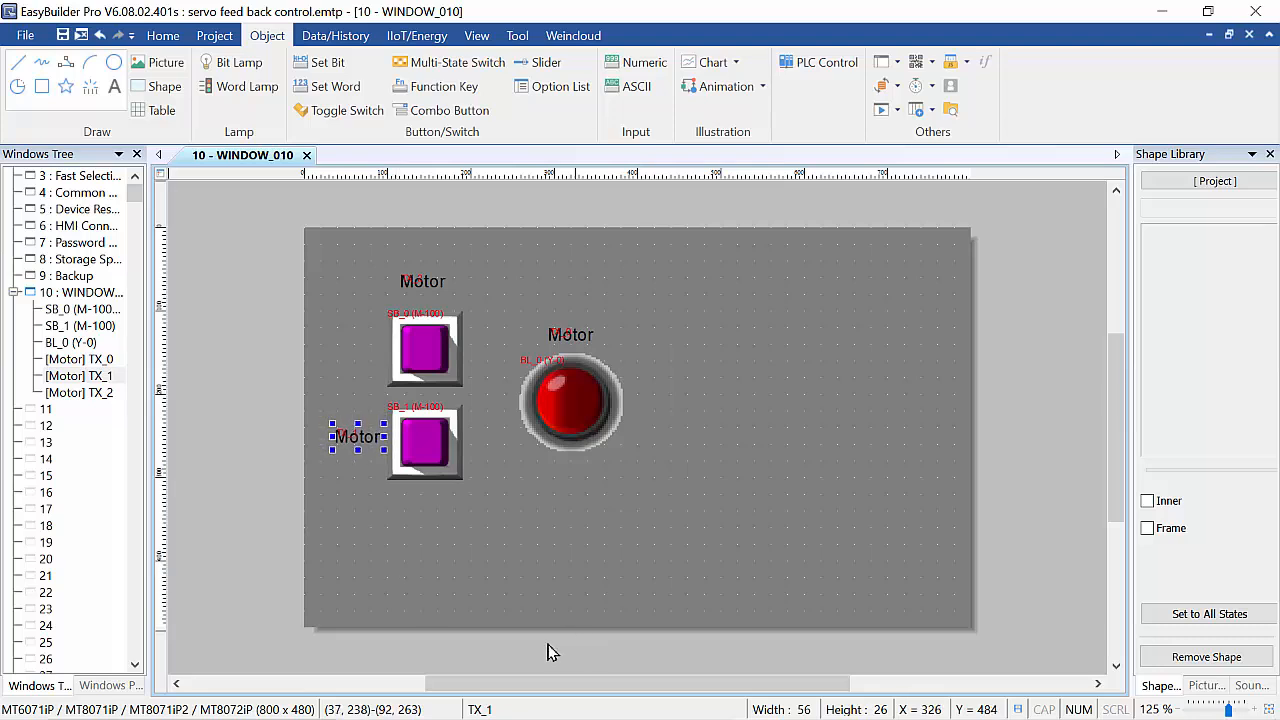
Move the upper Motor label to the left of the upper switch and nudge it into alignment.
drag(430, 278, 354, 352)
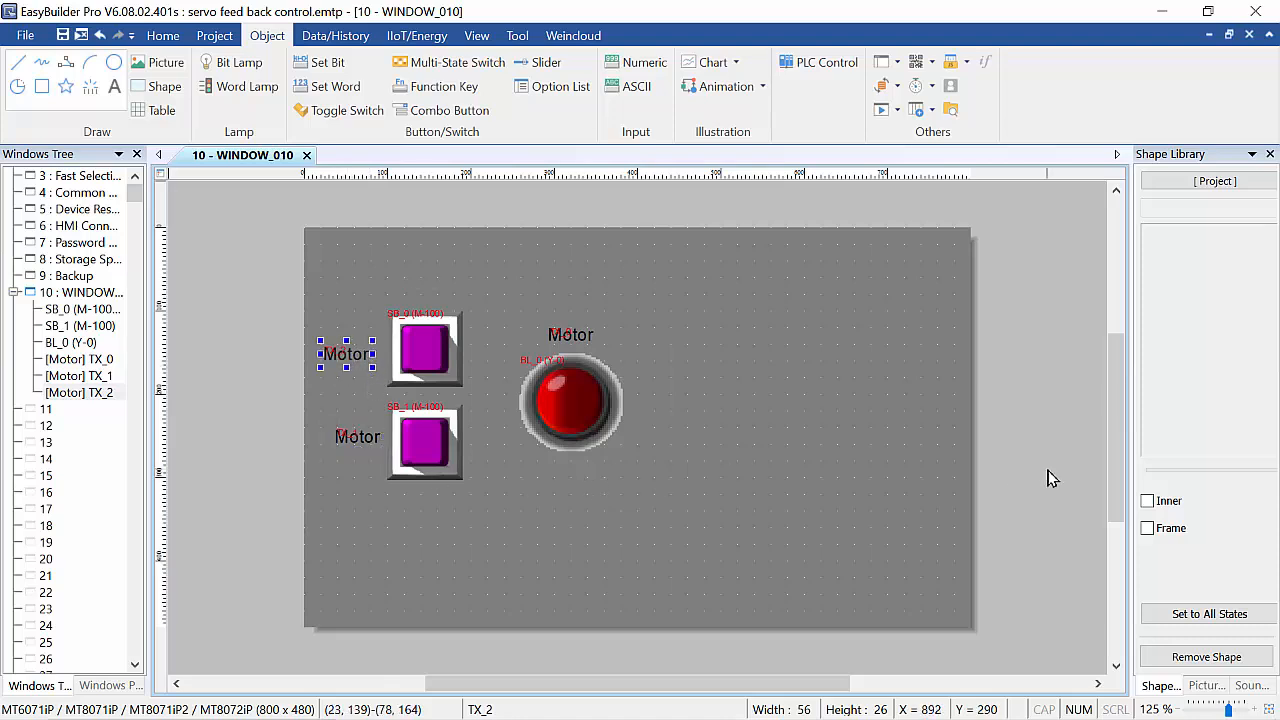
key(Right)
key(Right)
key(Right)
key(Right)
key(Right)
key(Right)
key(Right)
key(Right)
key(Right)
key(Right)
key(Right)
key(Right)
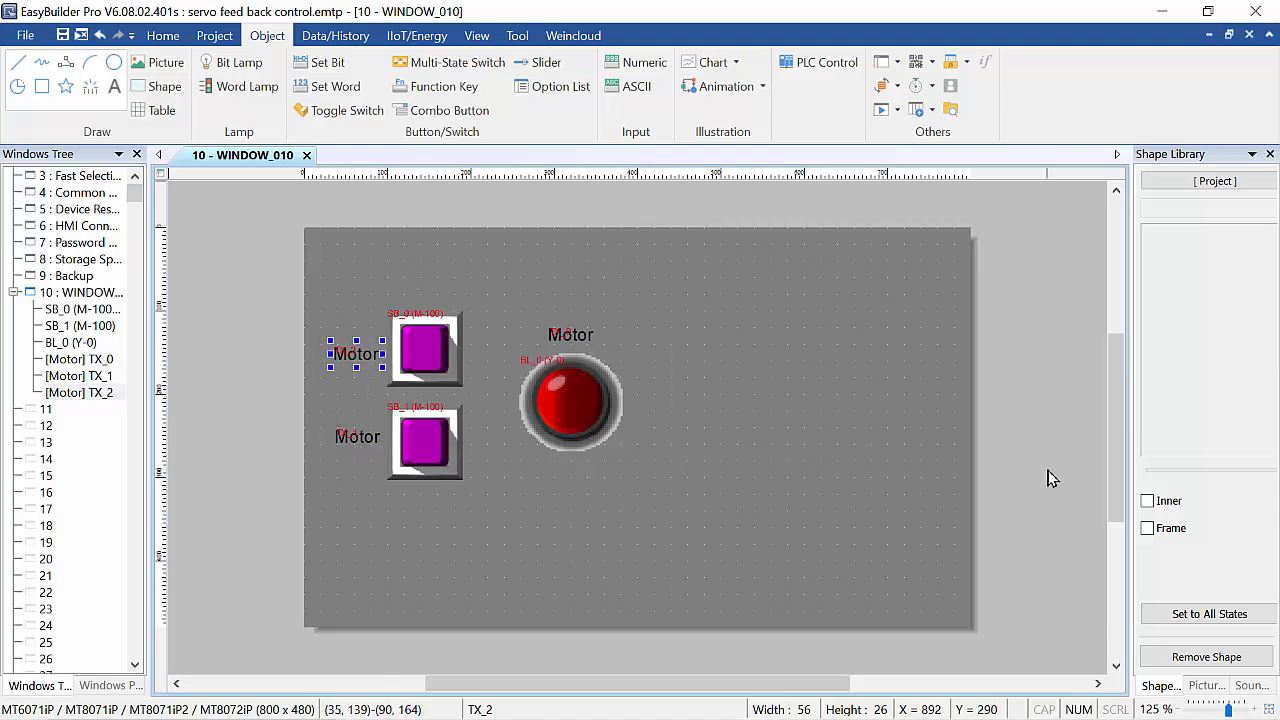
key(Right)
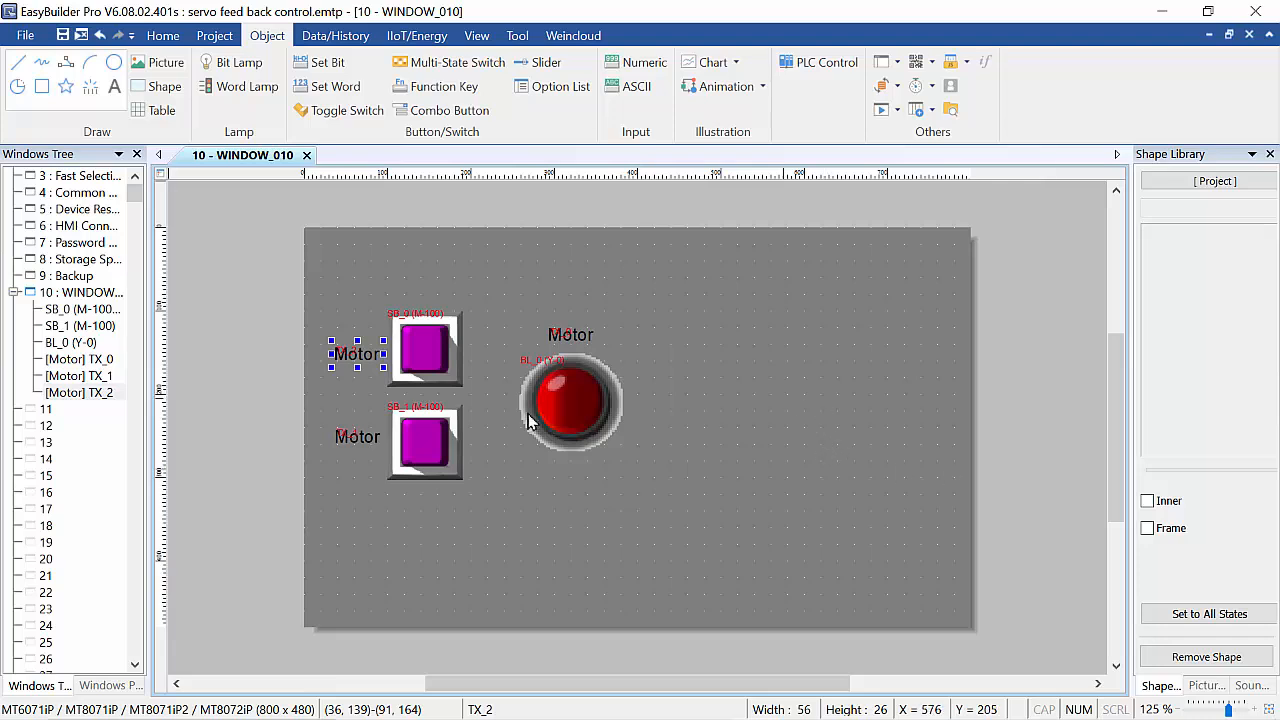
Change the label beside the upper switch to read start.
double_click(356, 364)
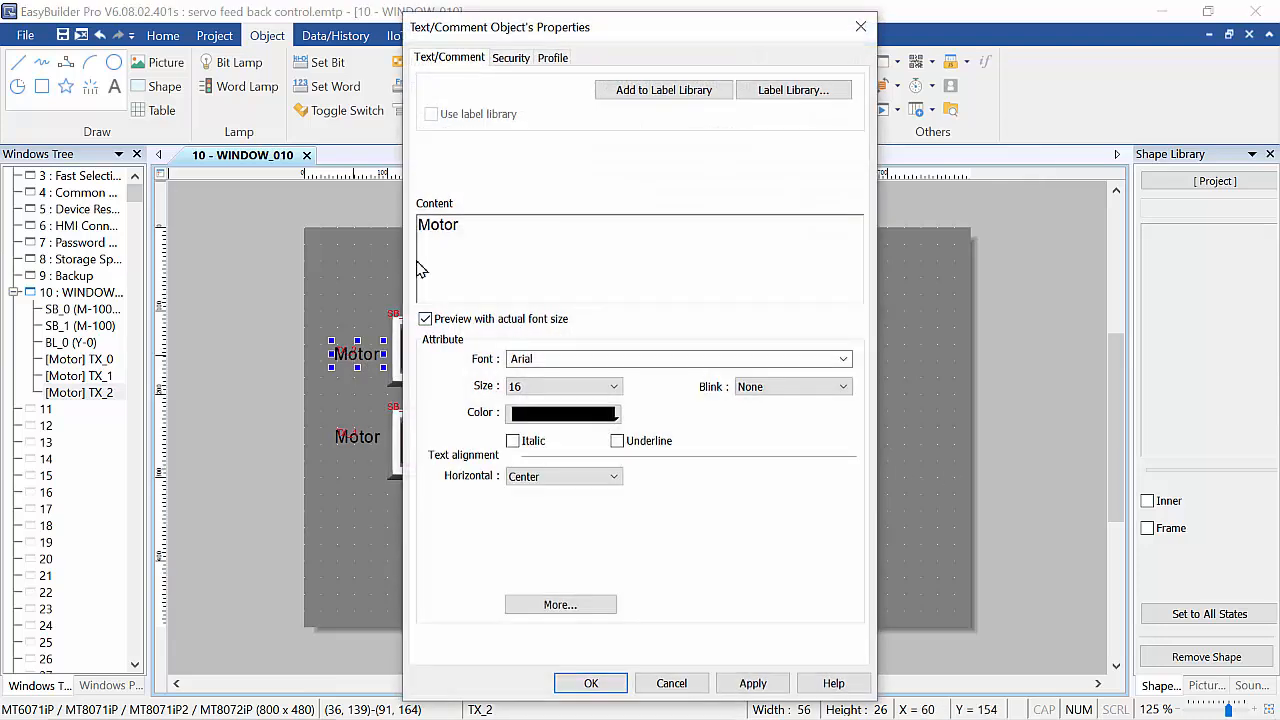
double_click(455, 224)
text(S)
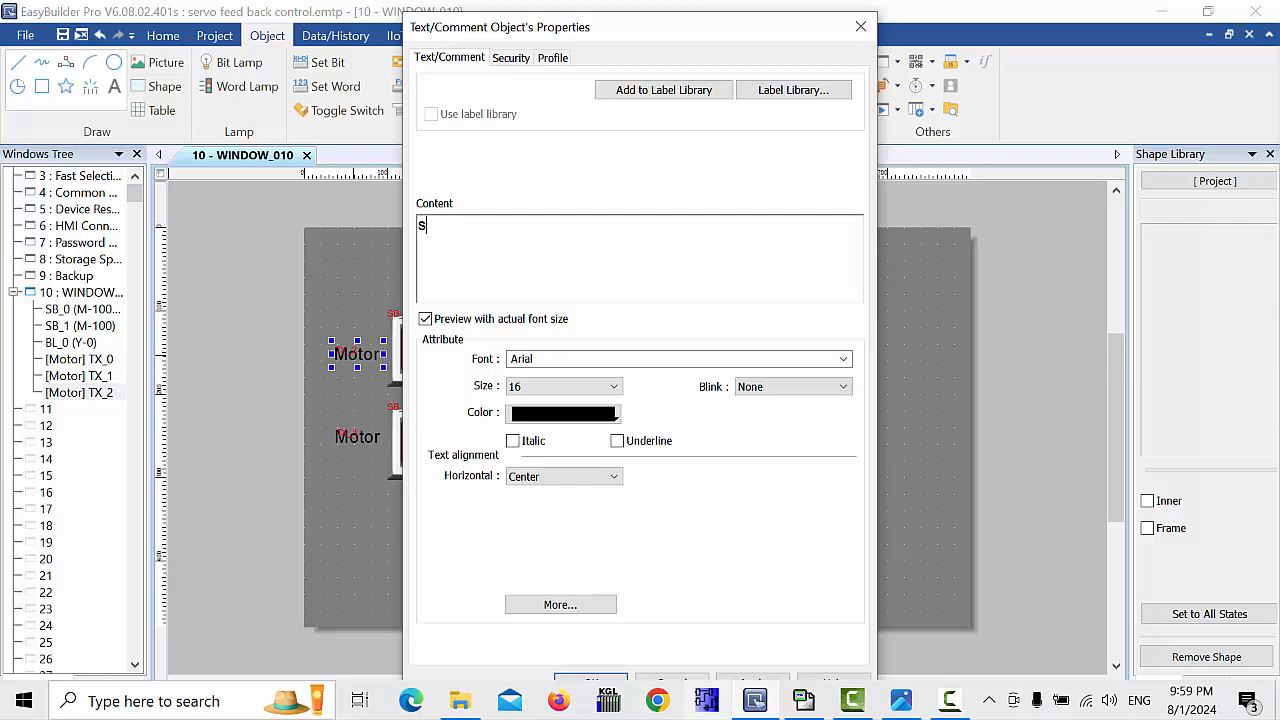
text(tart)
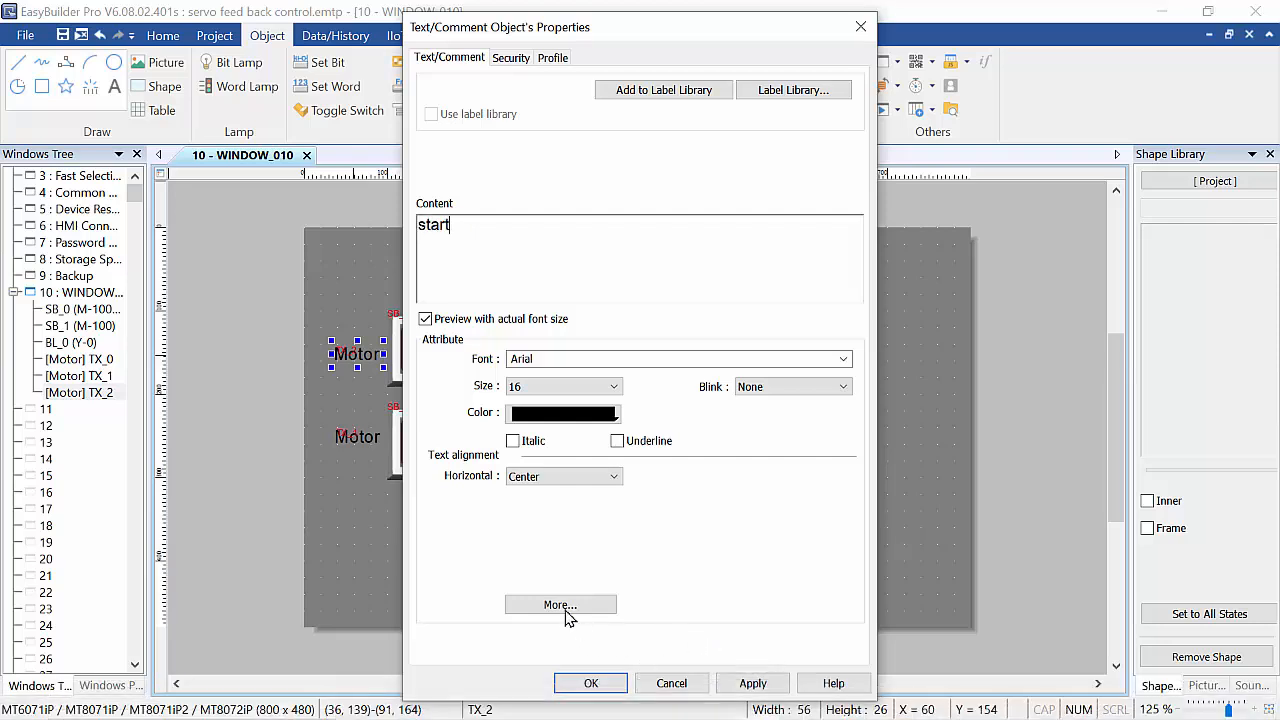
click(583, 685)
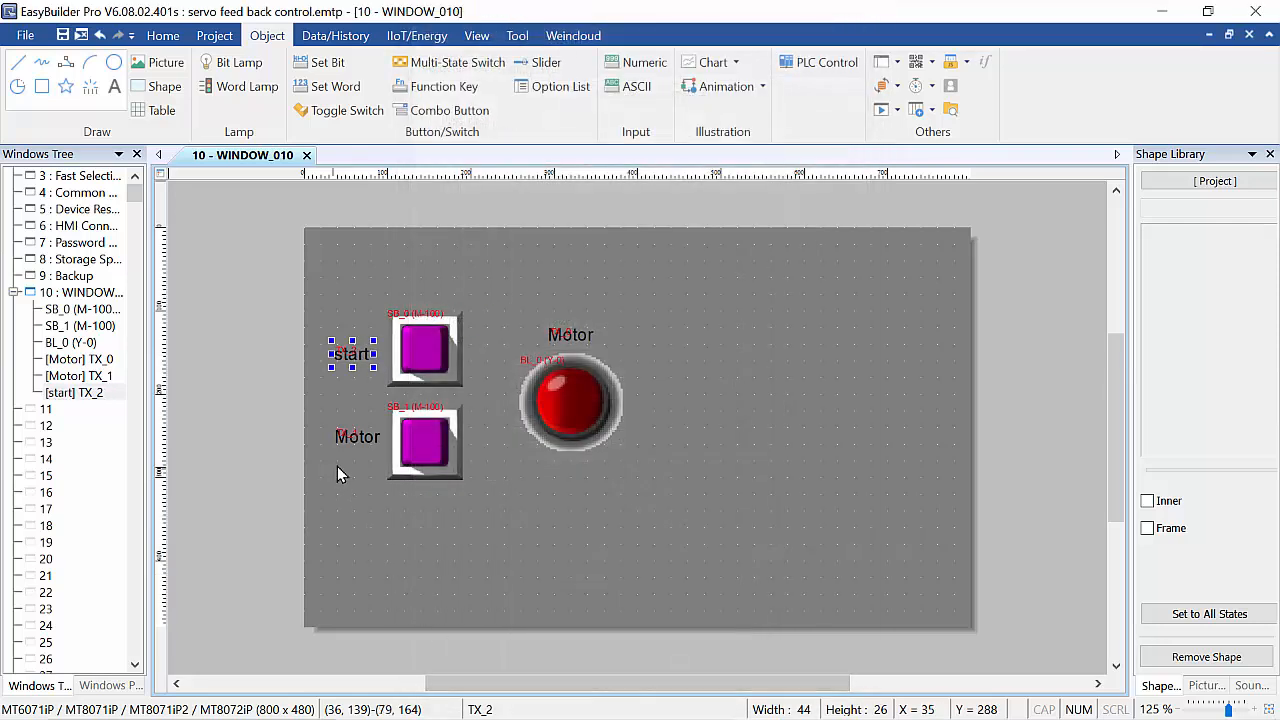
Change the label beside the lower switch to read stop.
double_click(354, 436)
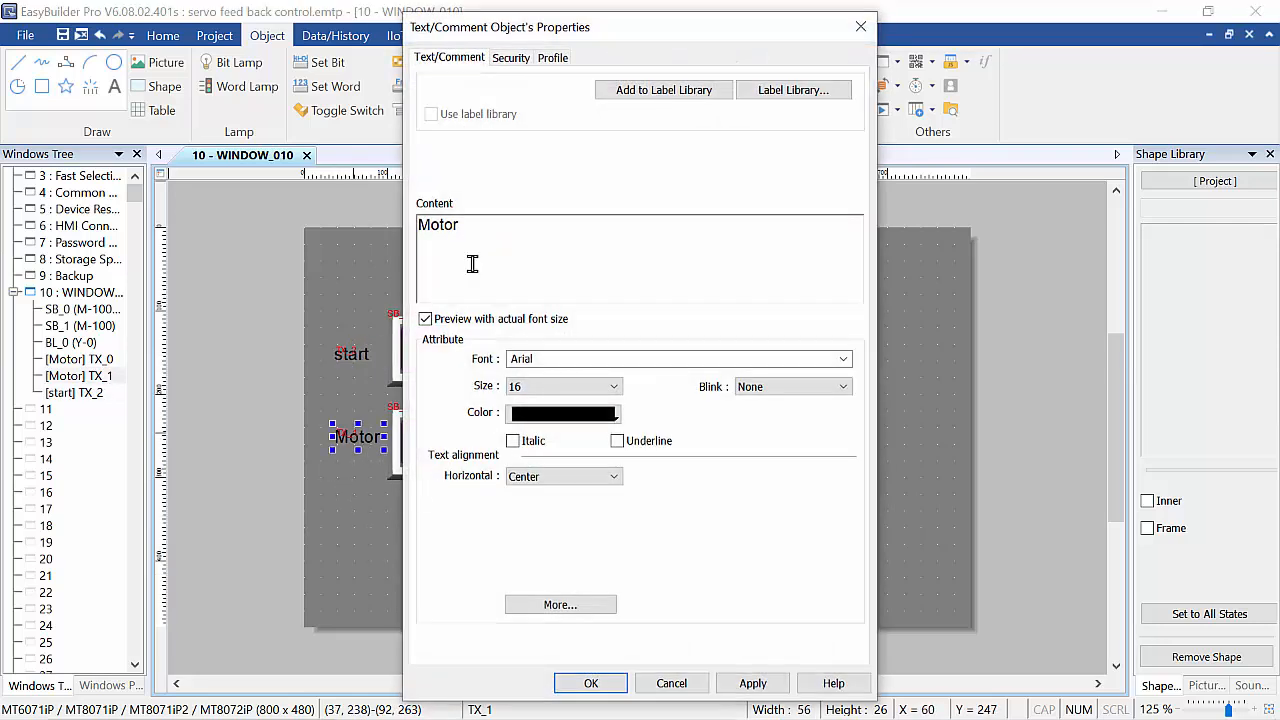
drag(474, 237, 288, 252)
text(S)
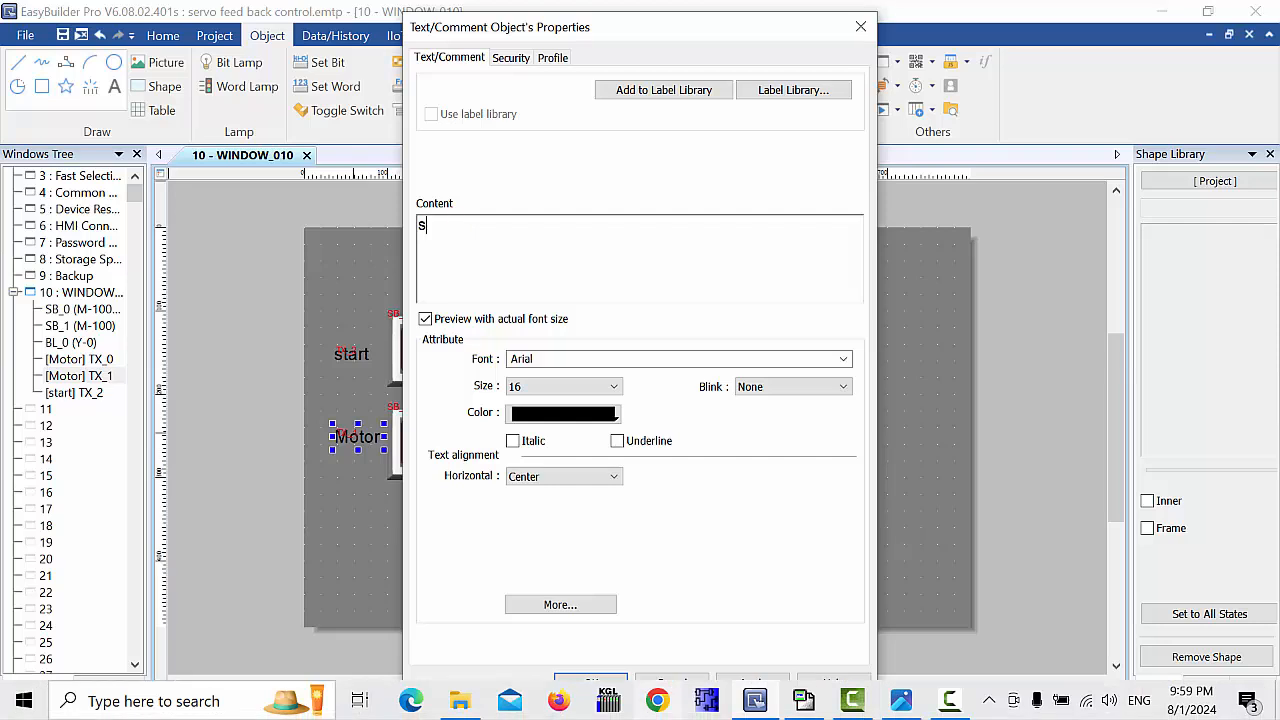
text(top)
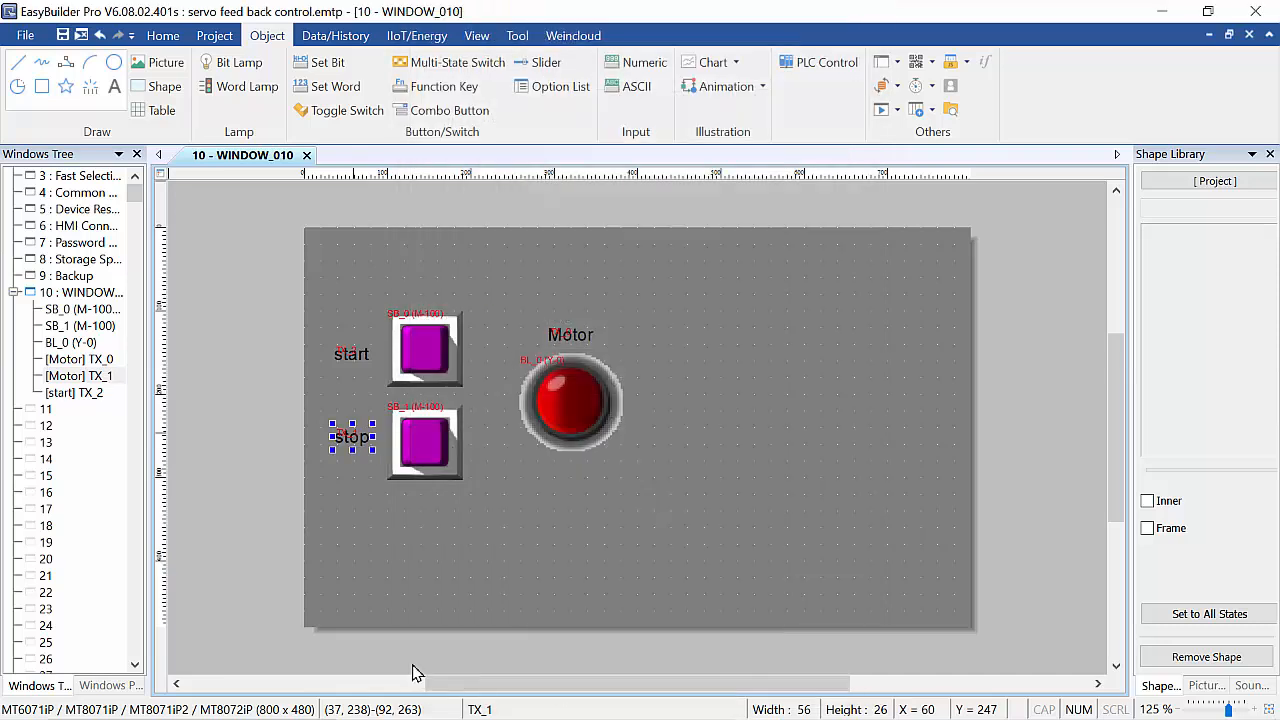
click(591, 683)
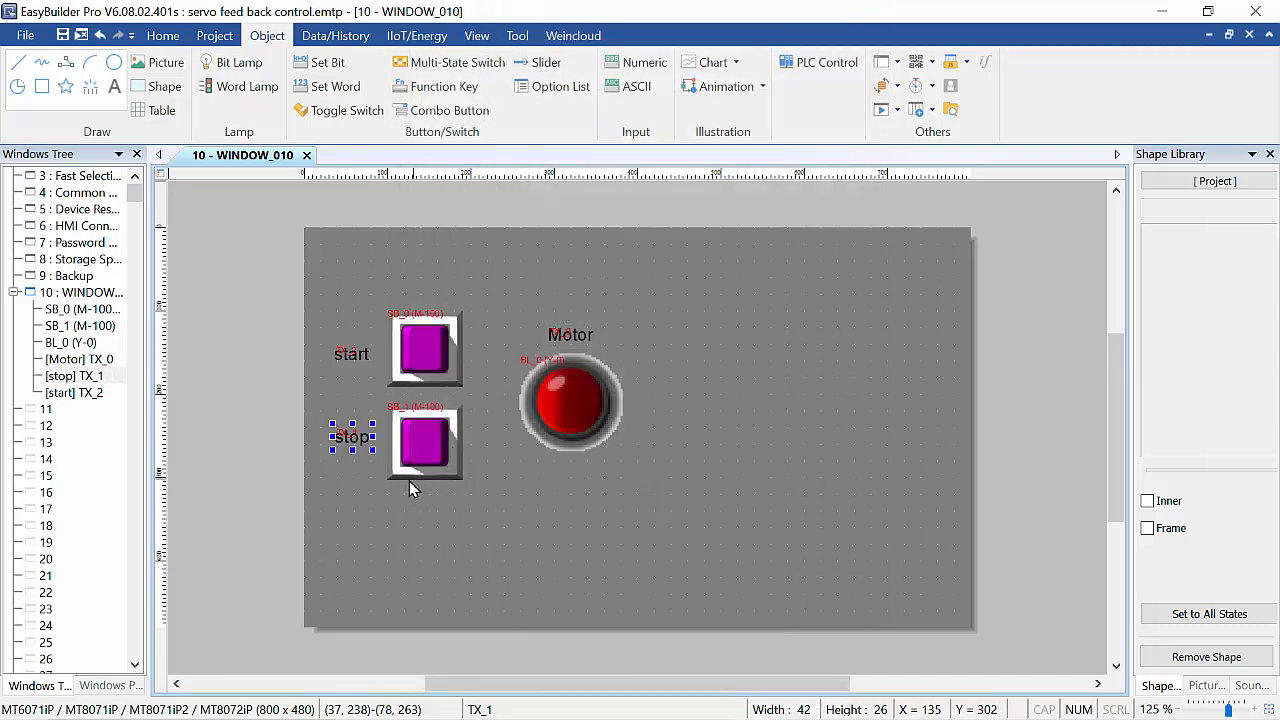
click(335, 503)
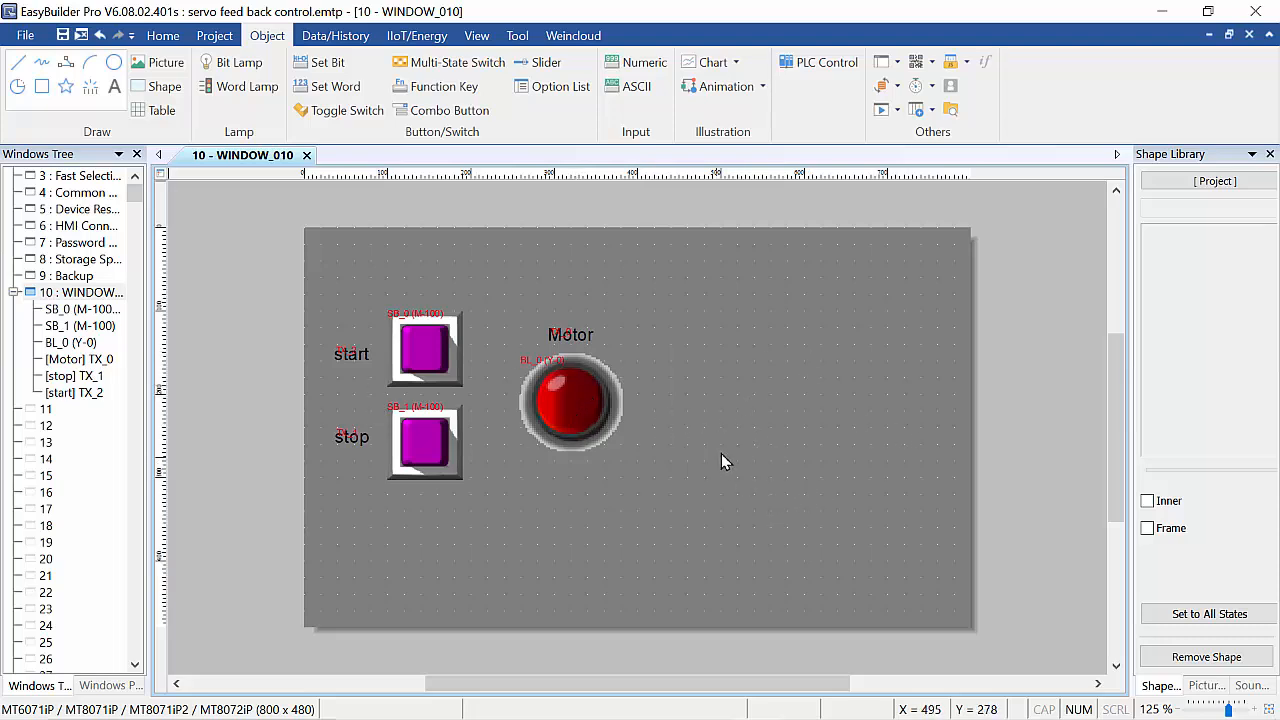
Place a numeric object with address D 0 to the right of the lamp.
click(641, 70)
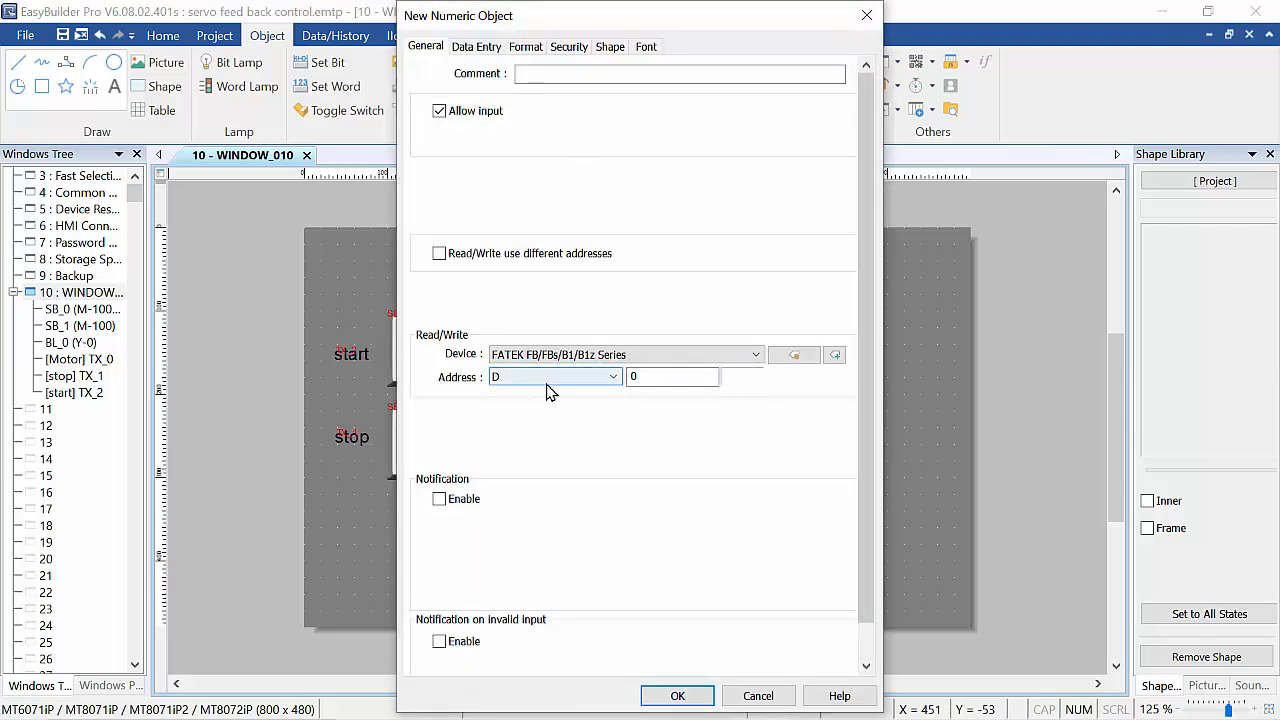
click(586, 386)
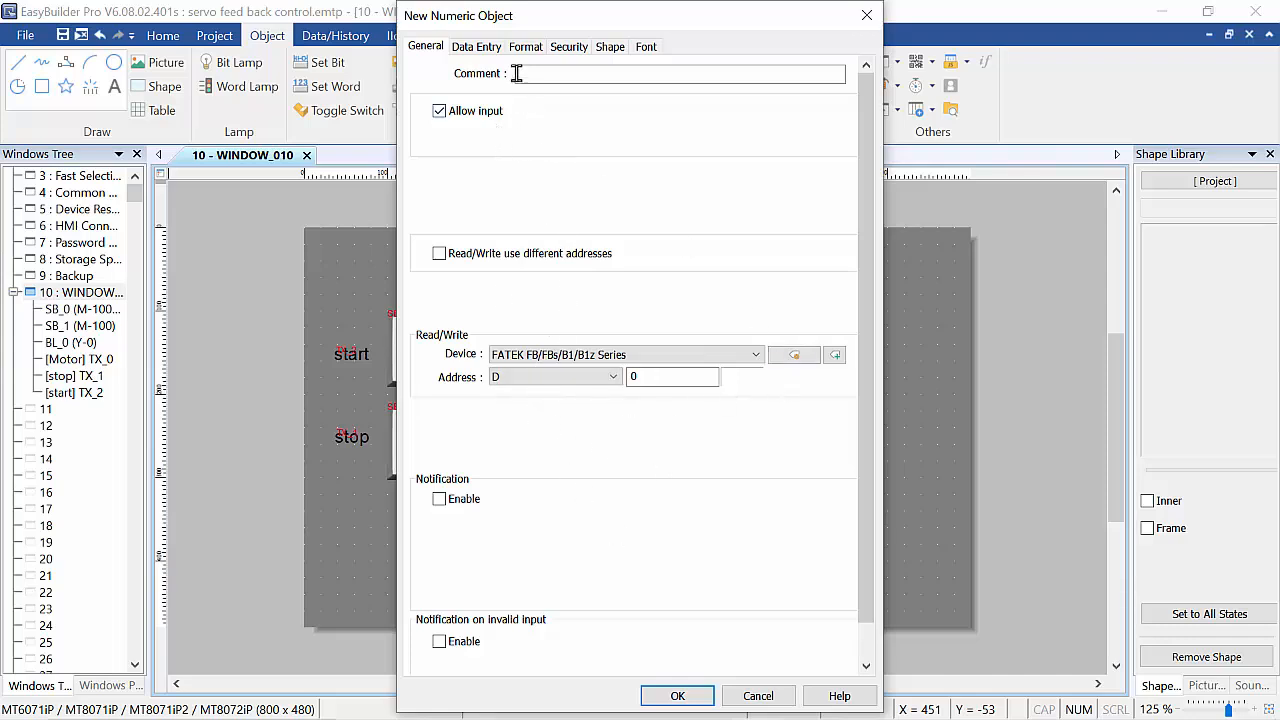
click(677, 697)
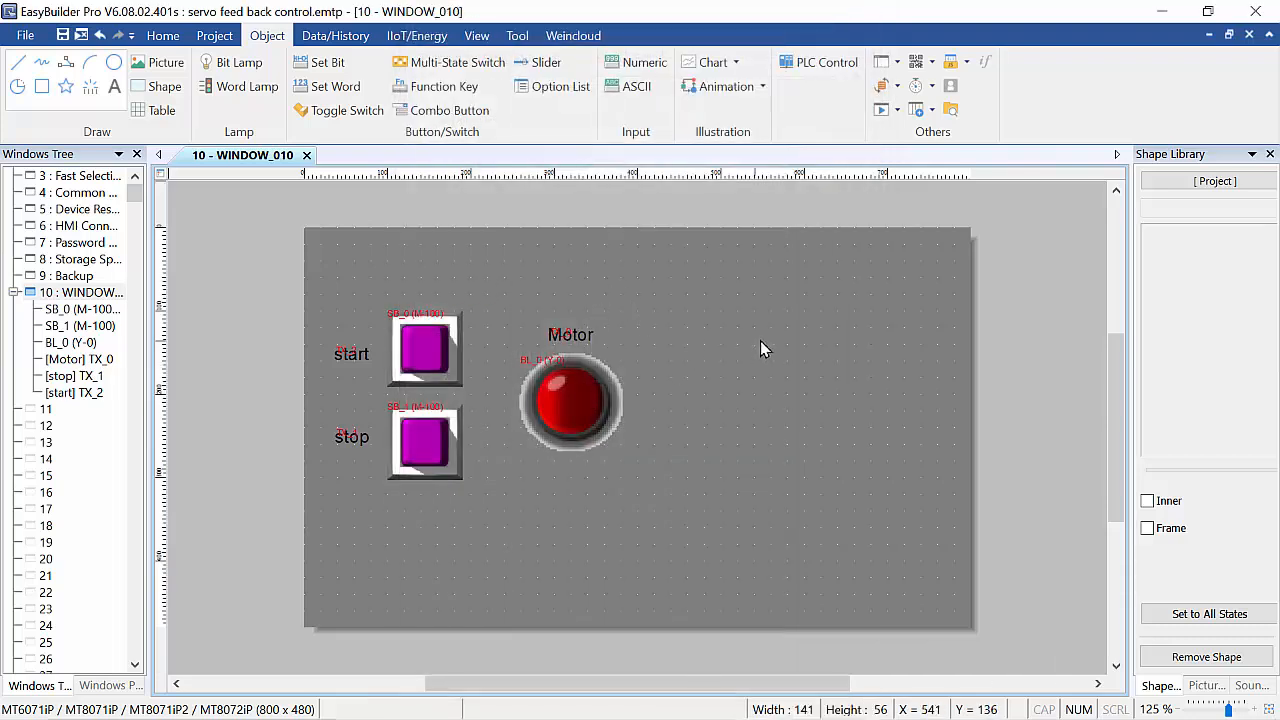
click(756, 305)
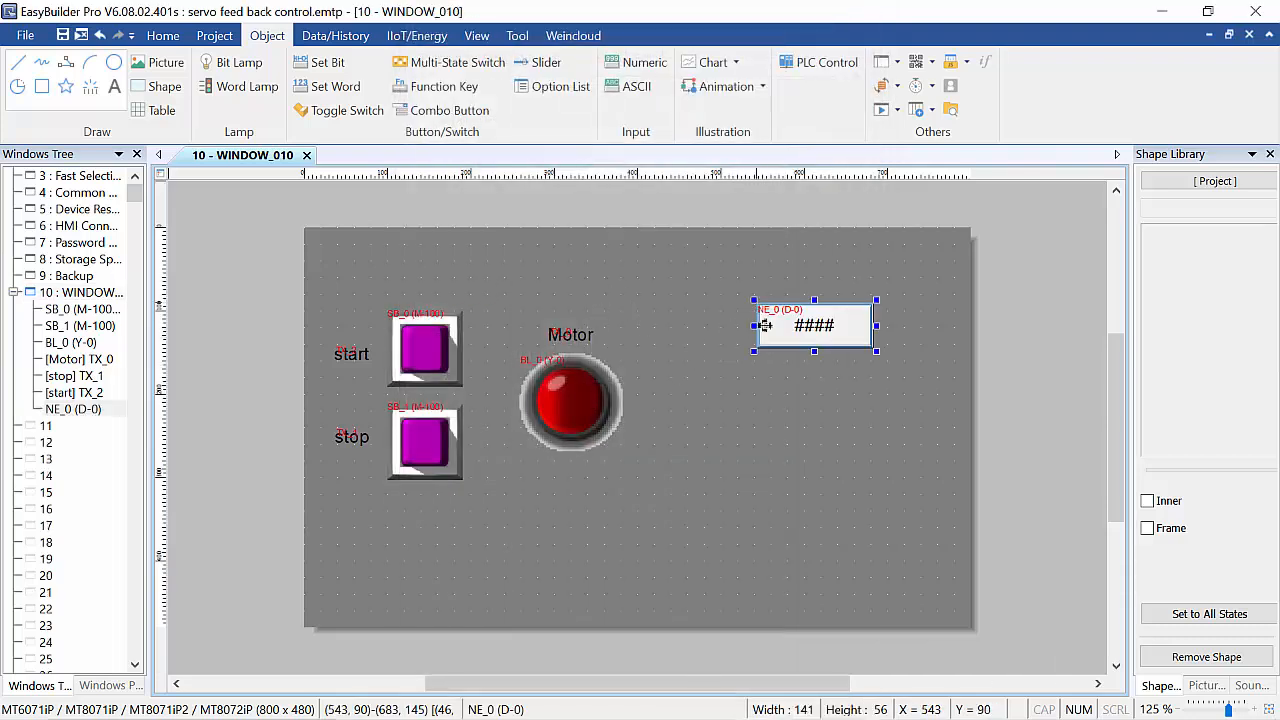
Set the numeric object's font size to 20.
double_click(820, 327)
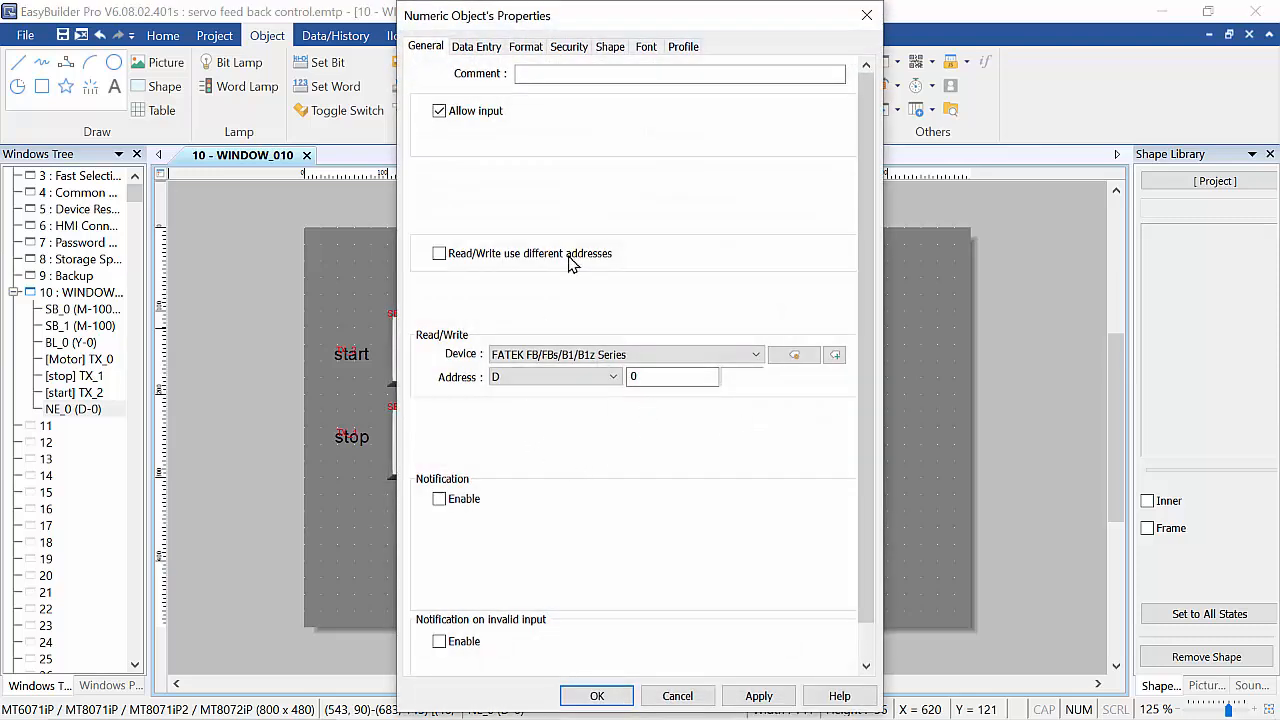
click(521, 50)
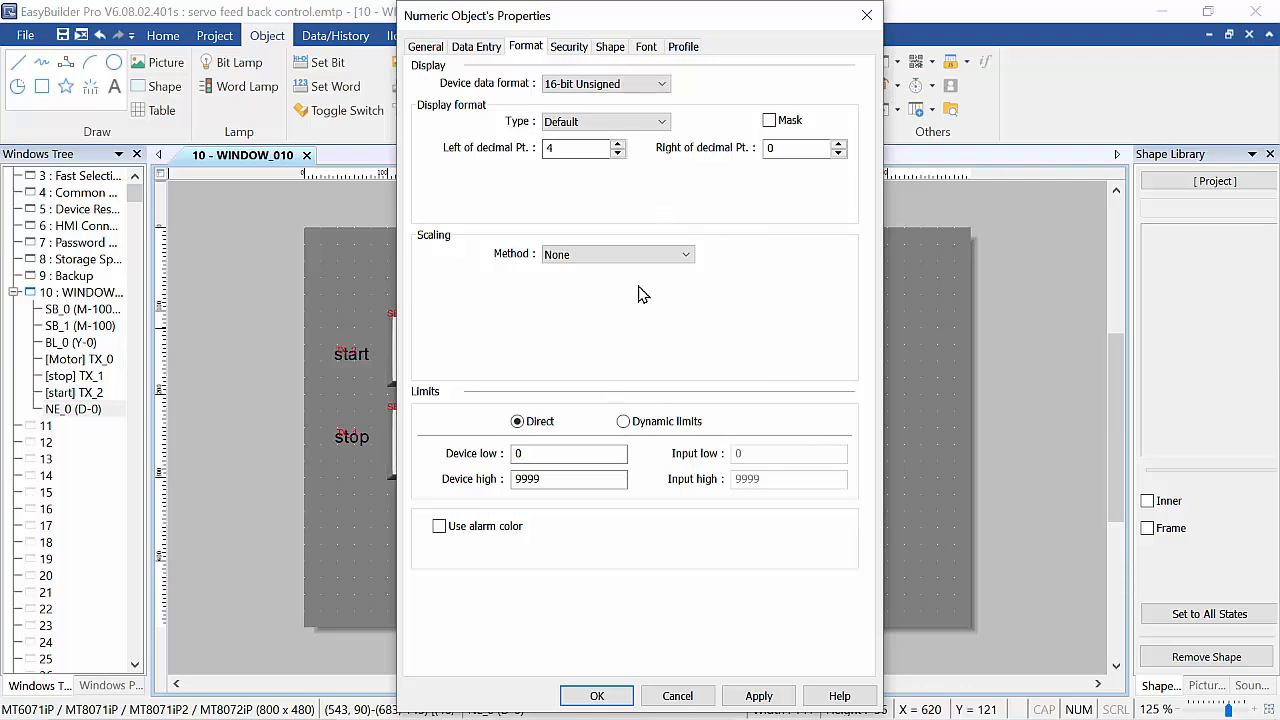
click(645, 48)
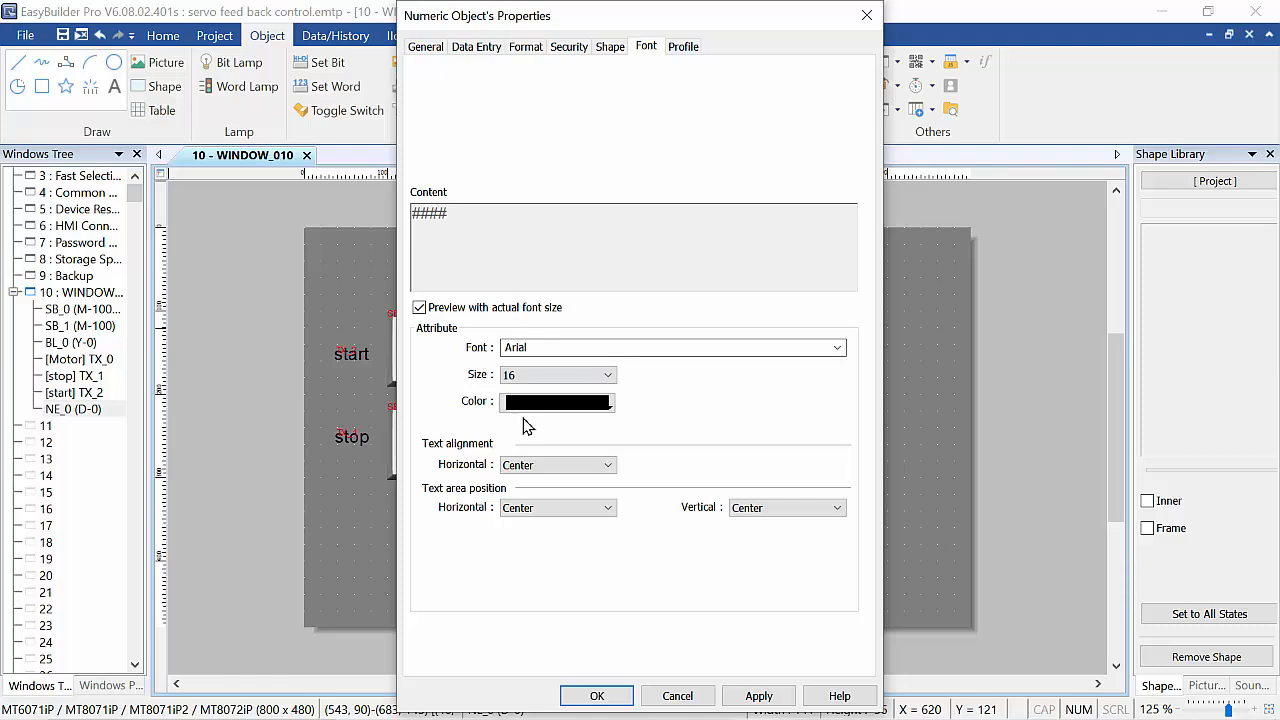
click(605, 375)
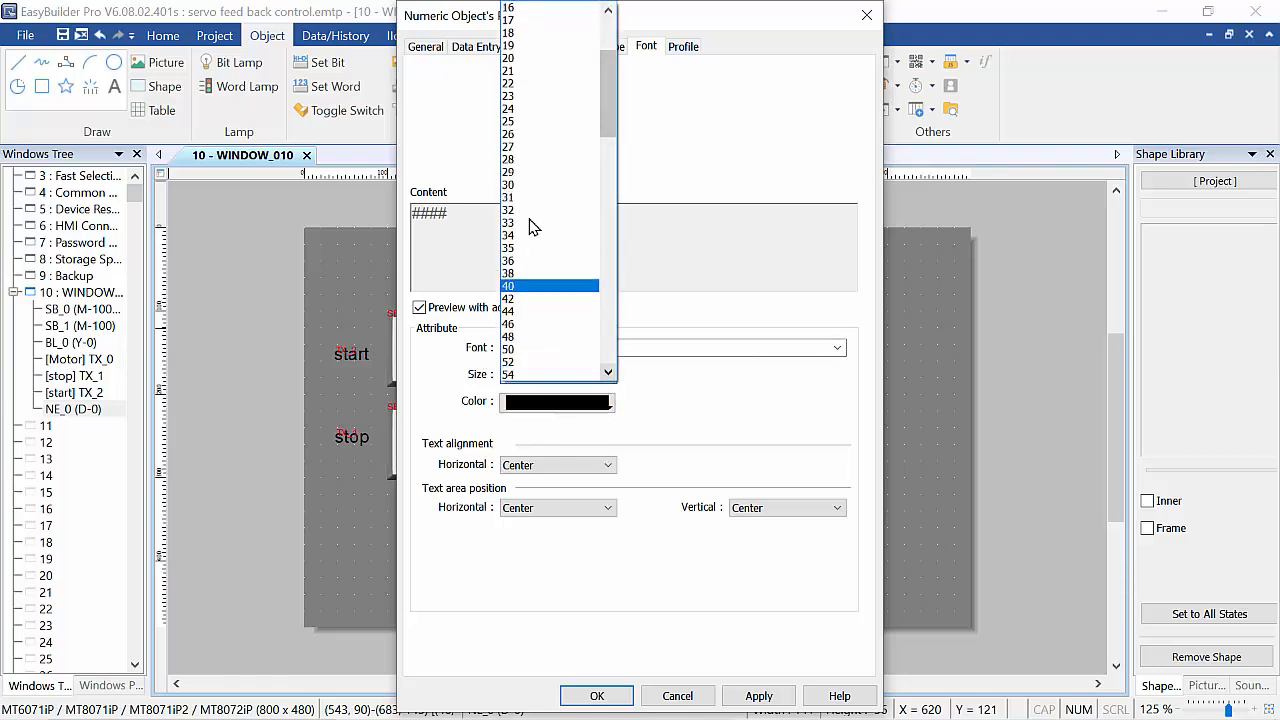
click(530, 58)
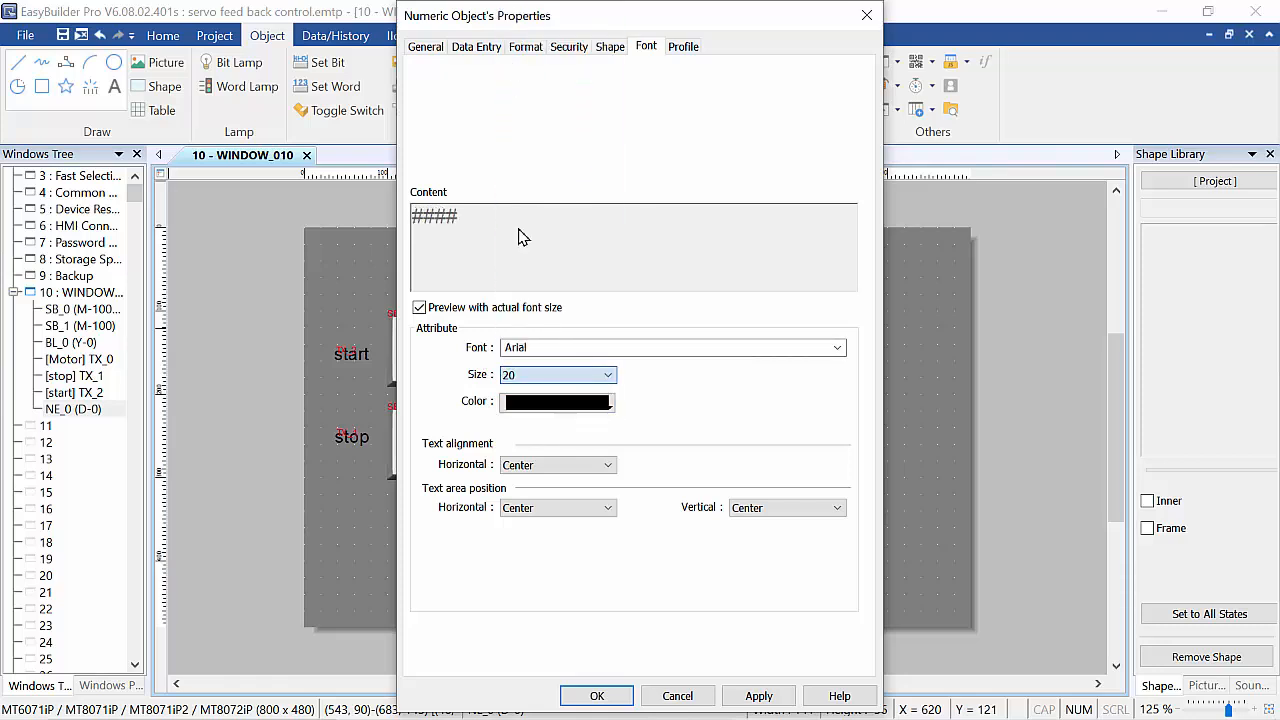
click(600, 696)
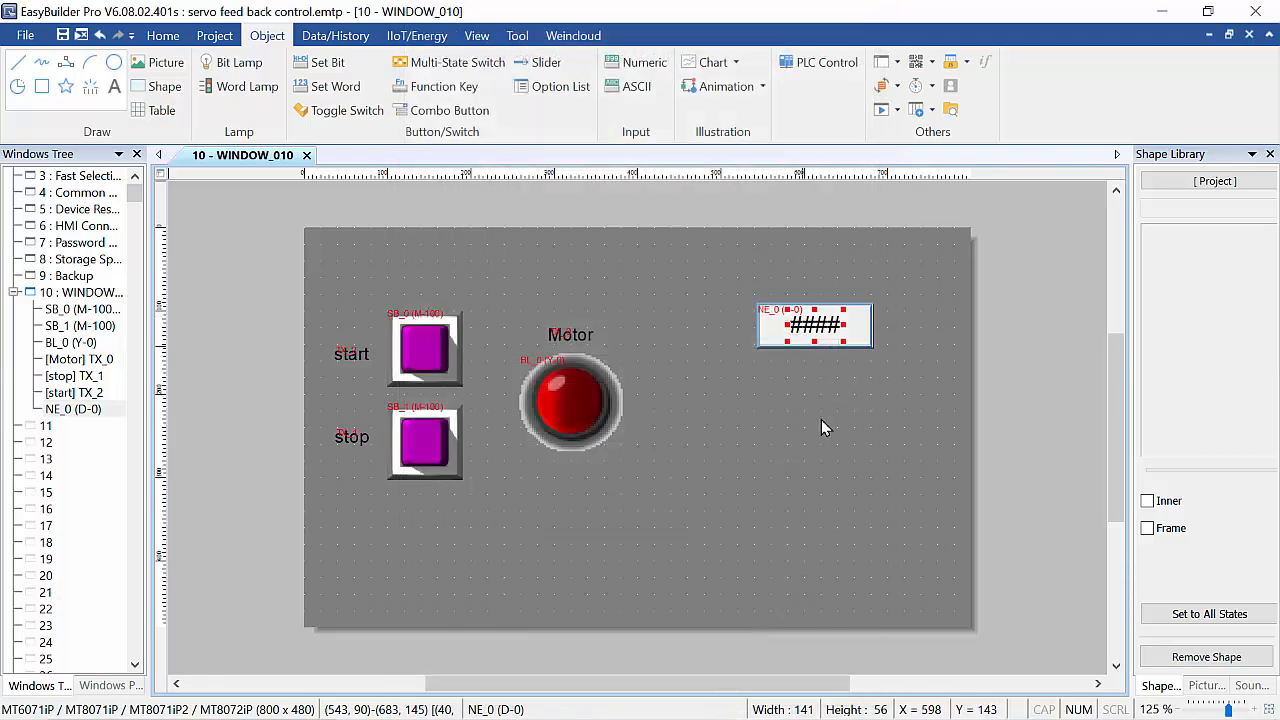
click(821, 420)
click(807, 332)
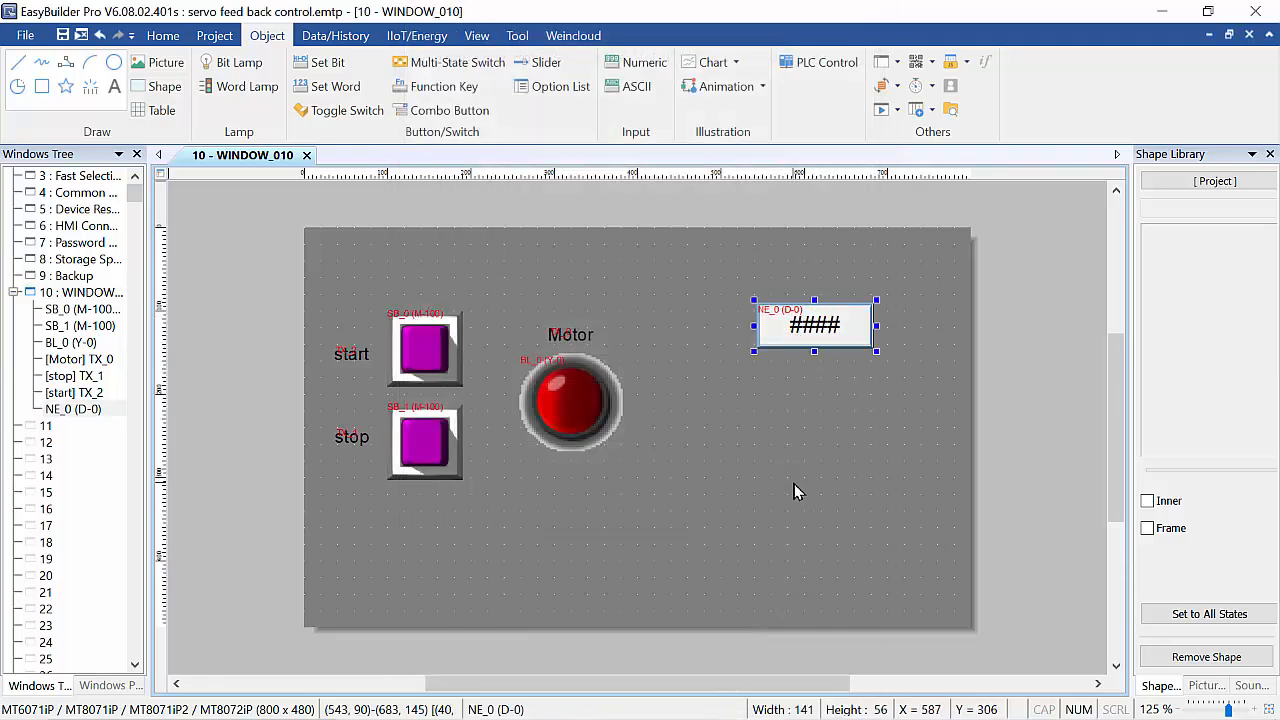
key(ctrl+v)
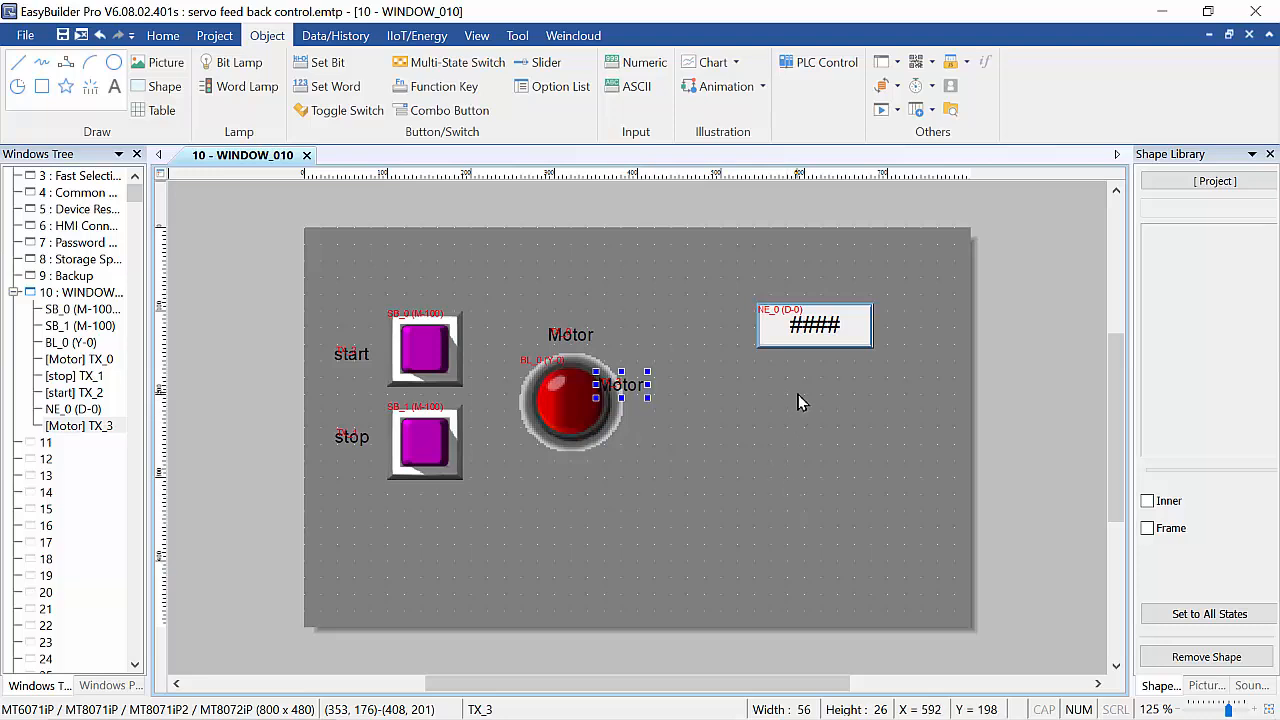
click(765, 590)
key(ctrl+v)
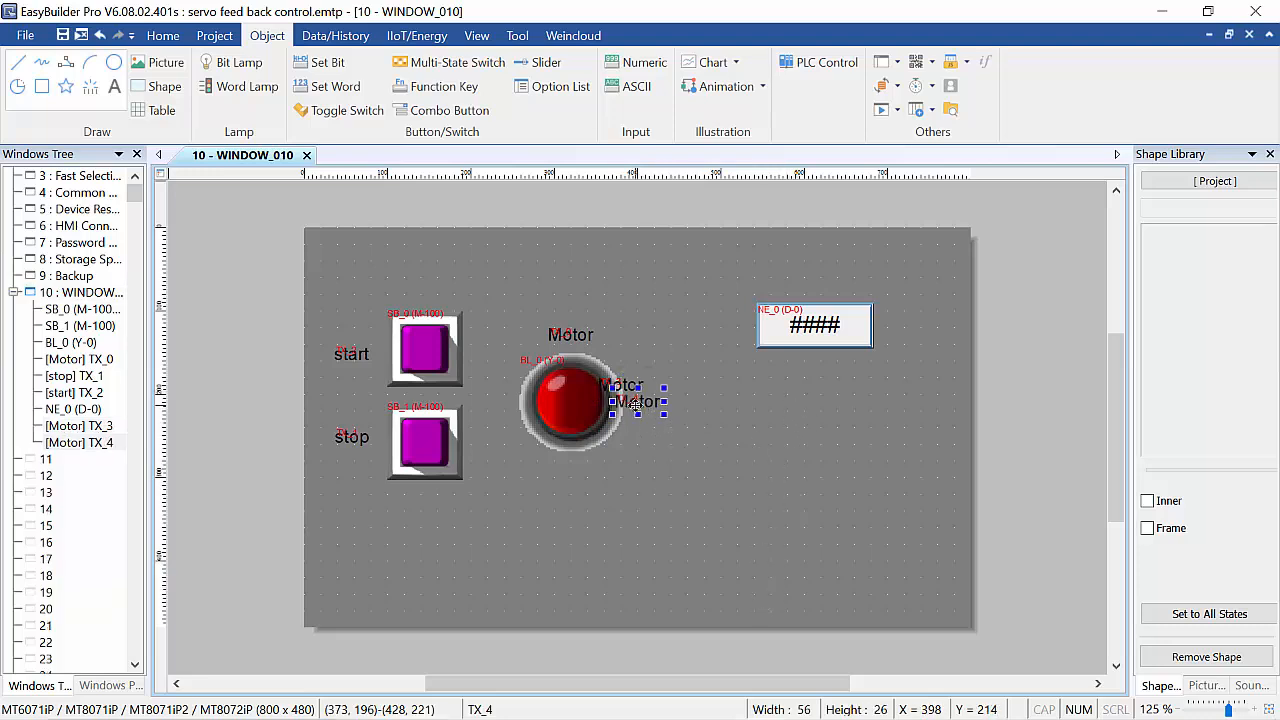
key(Delete)
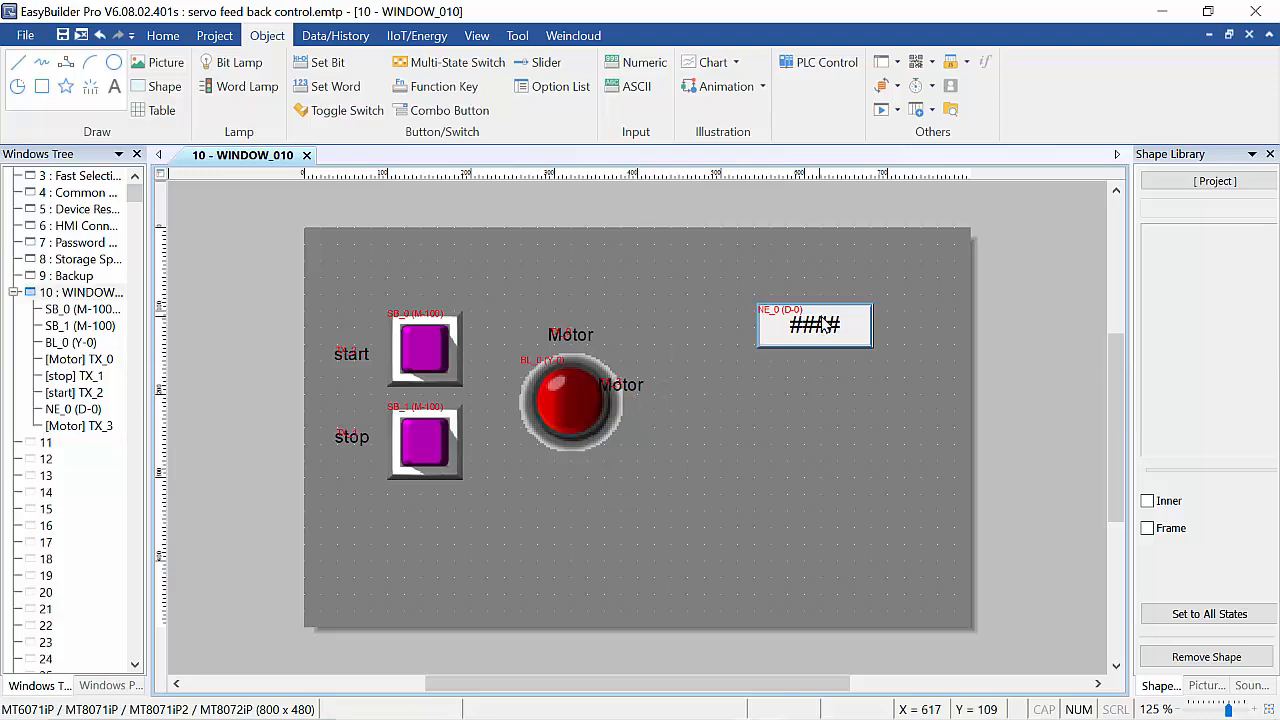
click(822, 321)
click(628, 387)
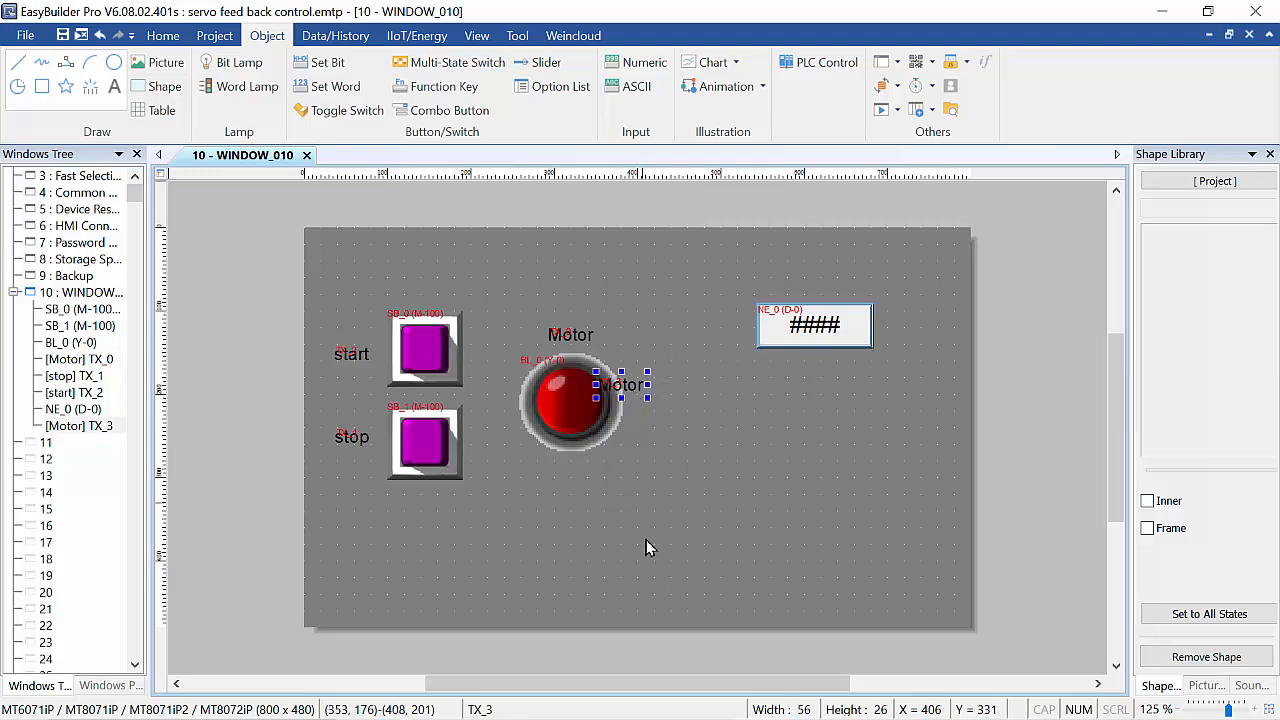
key(Delete)
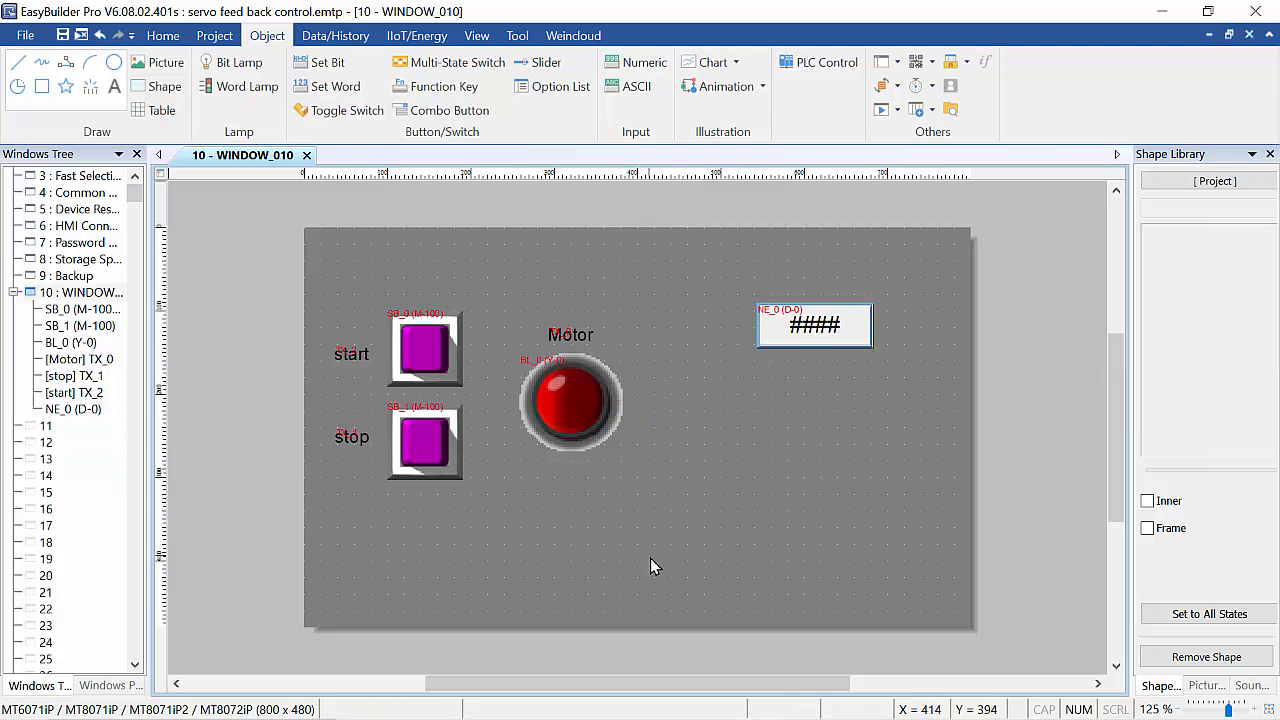
Duplicate the numeric object and place the copy below the original.
click(806, 347)
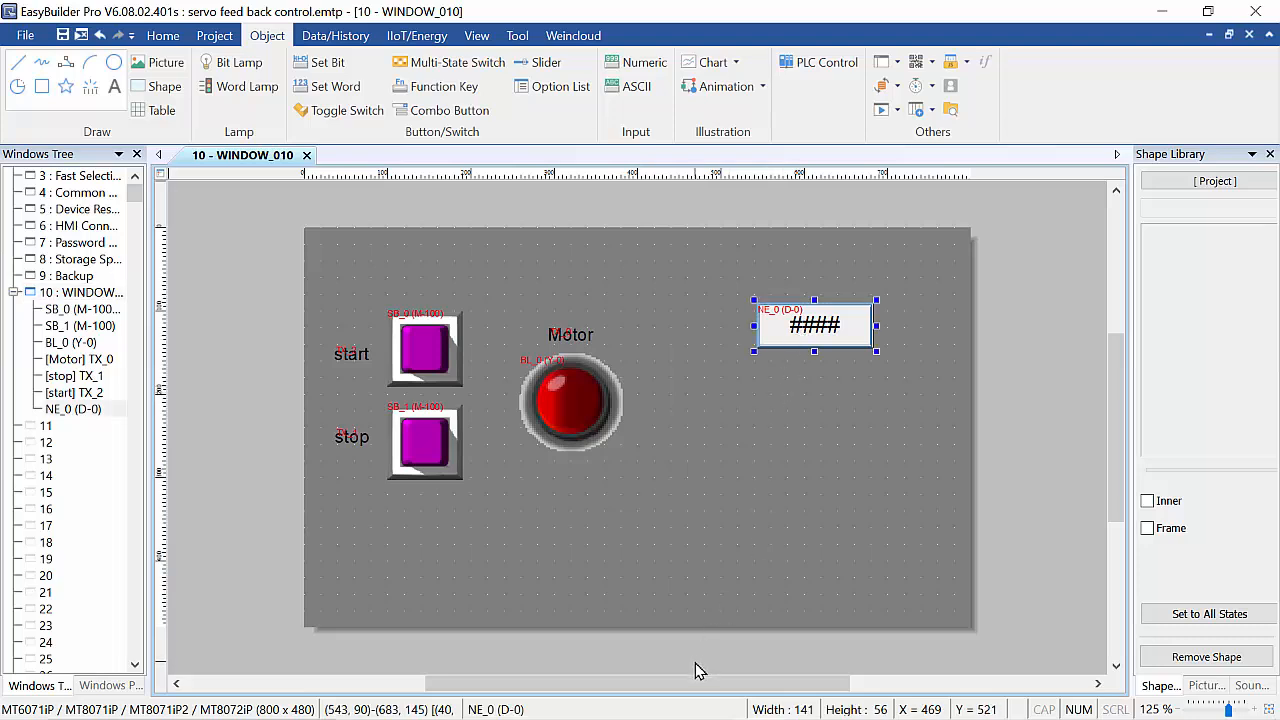
click(778, 507)
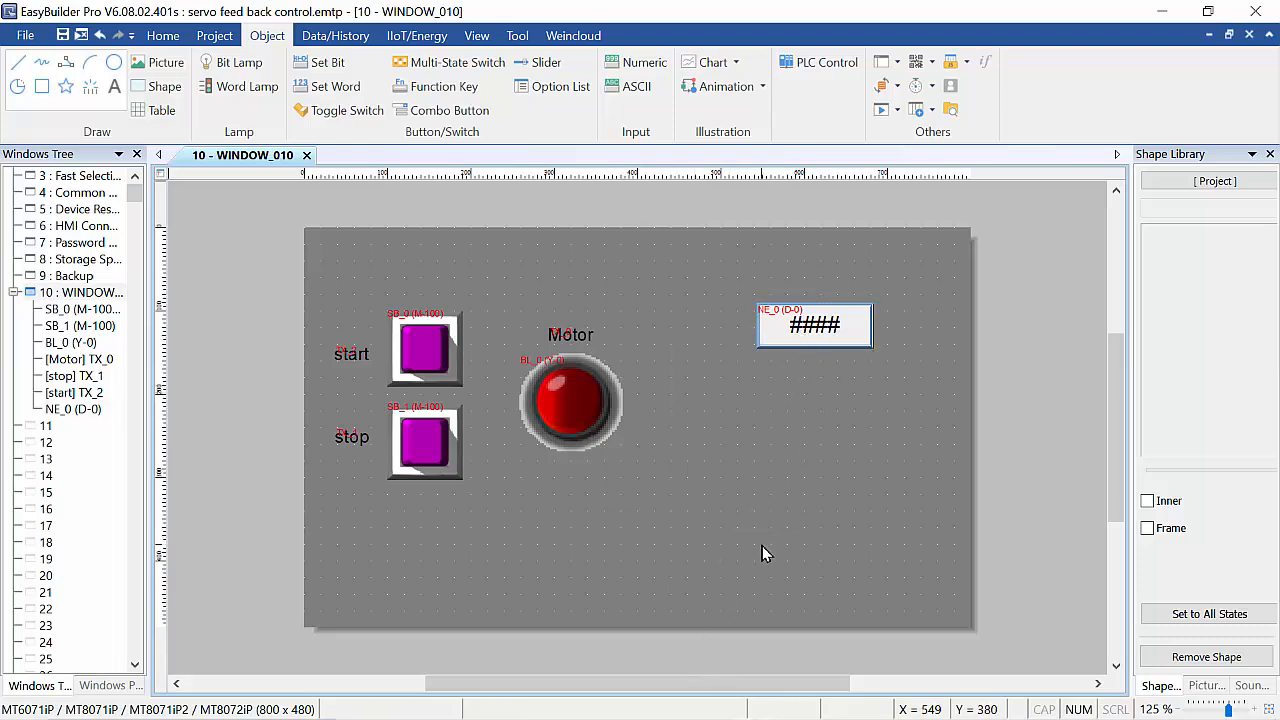
key(ctrl+v)
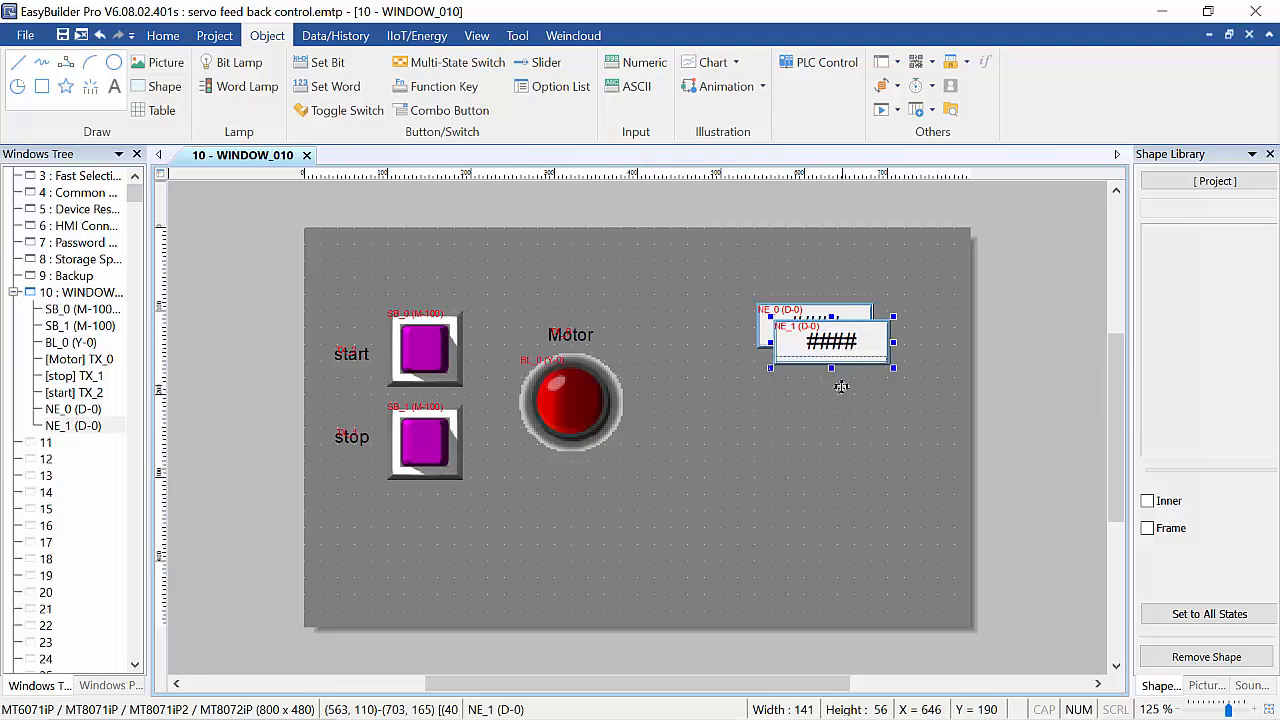
drag(841, 386, 827, 454)
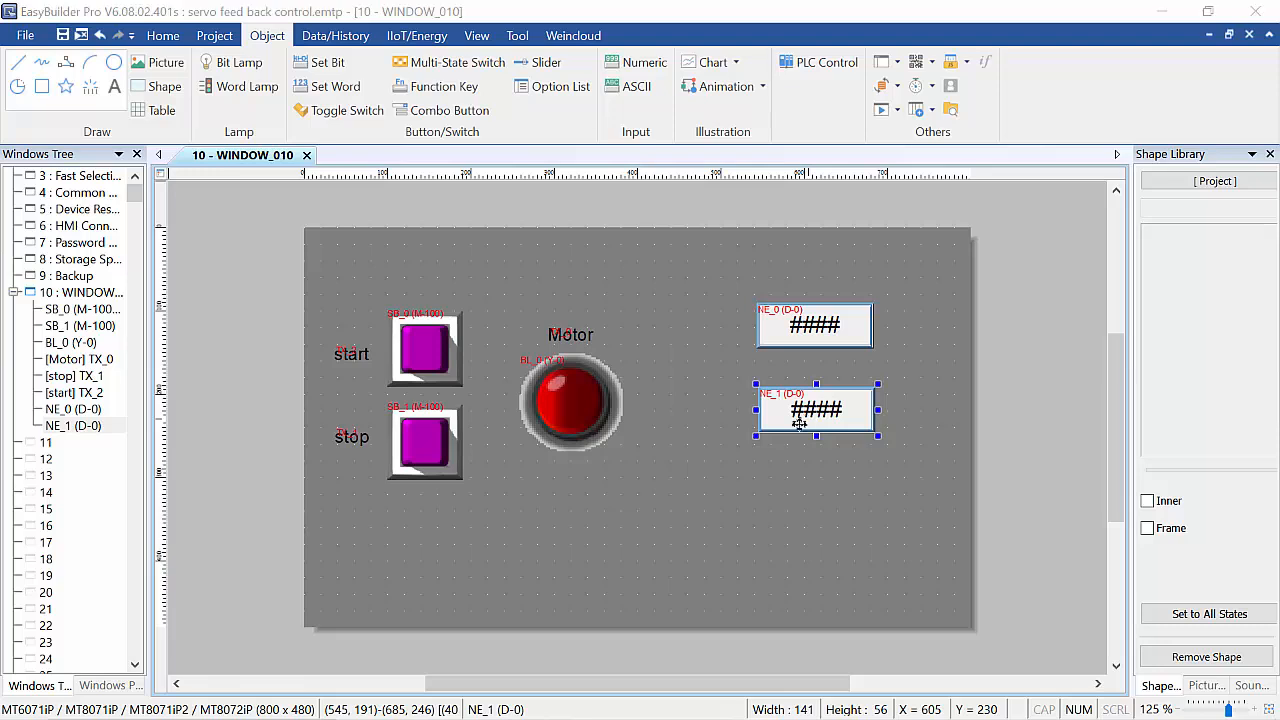
Set the copied numeric object's read/write address to RT 200.
double_click(808, 418)
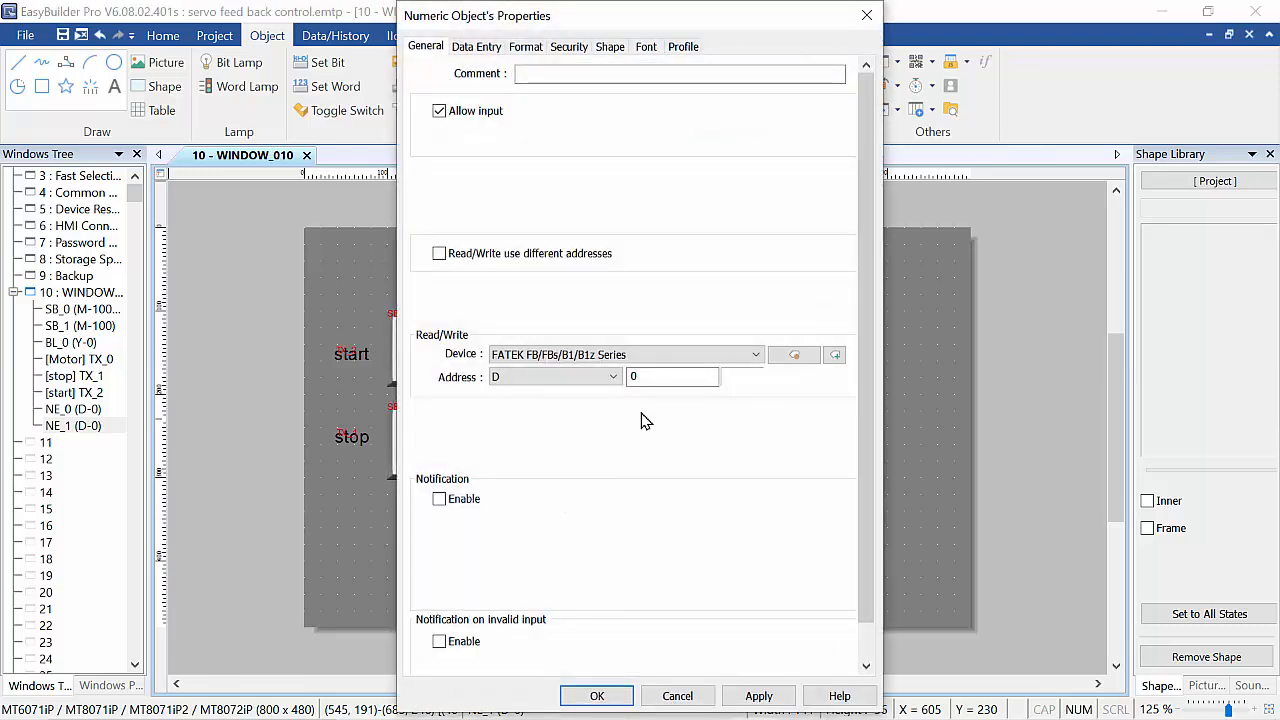
click(614, 388)
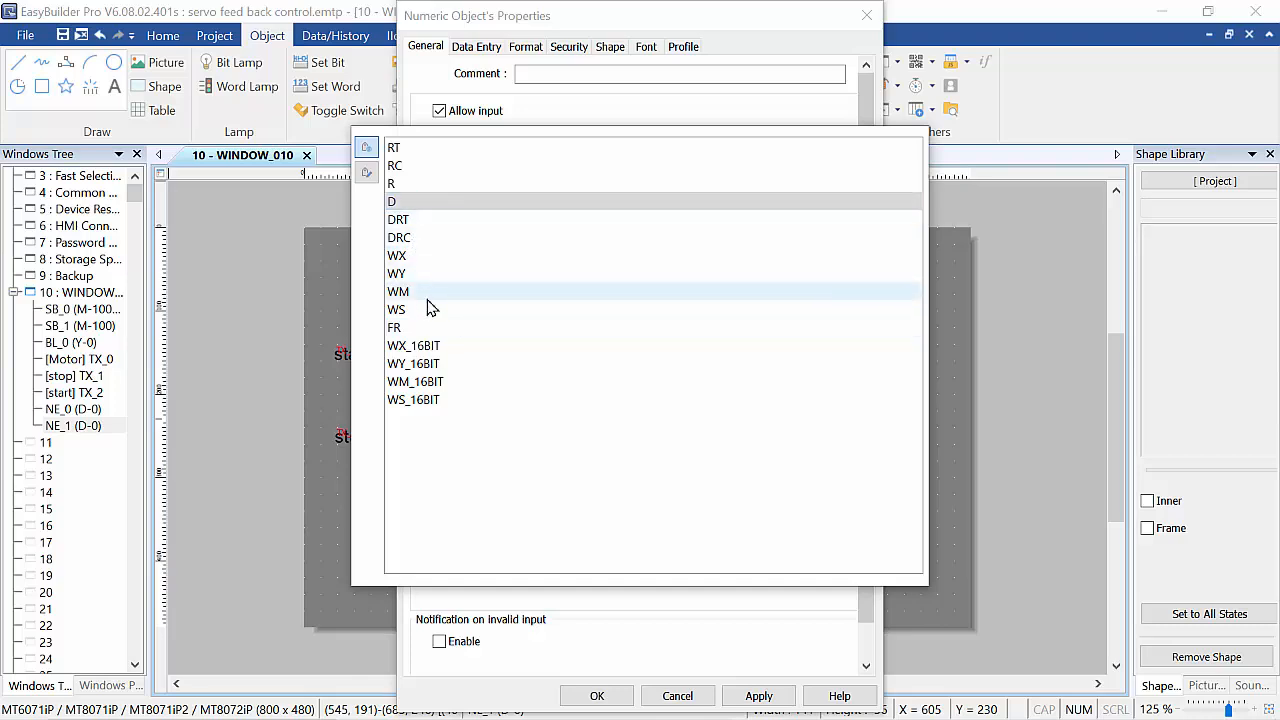
click(415, 150)
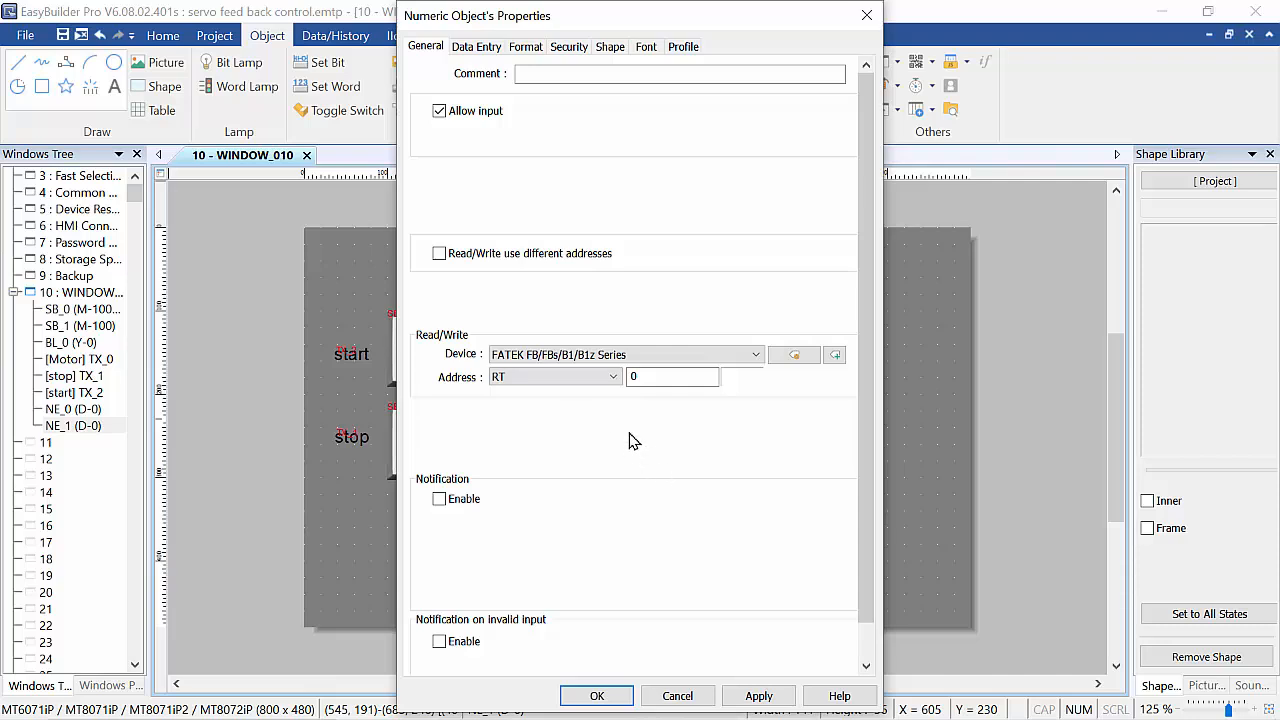
click(633, 378)
mouse_move(704, 718)
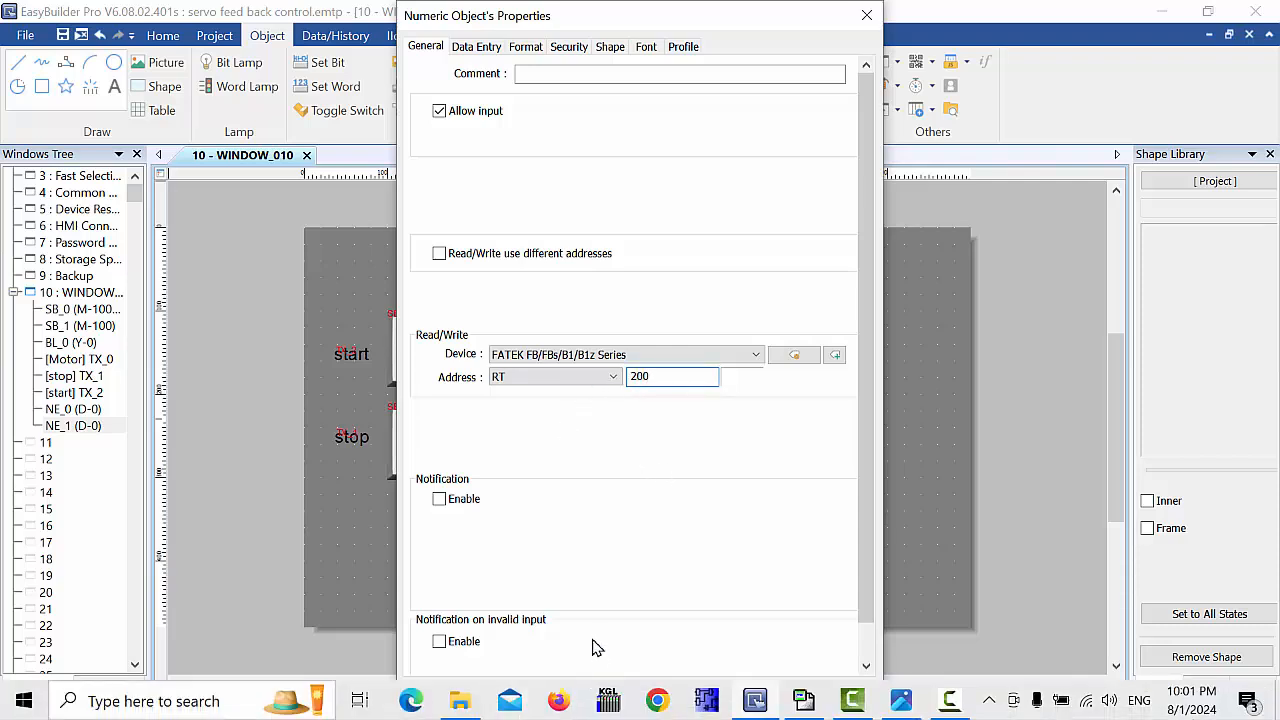
text(200)
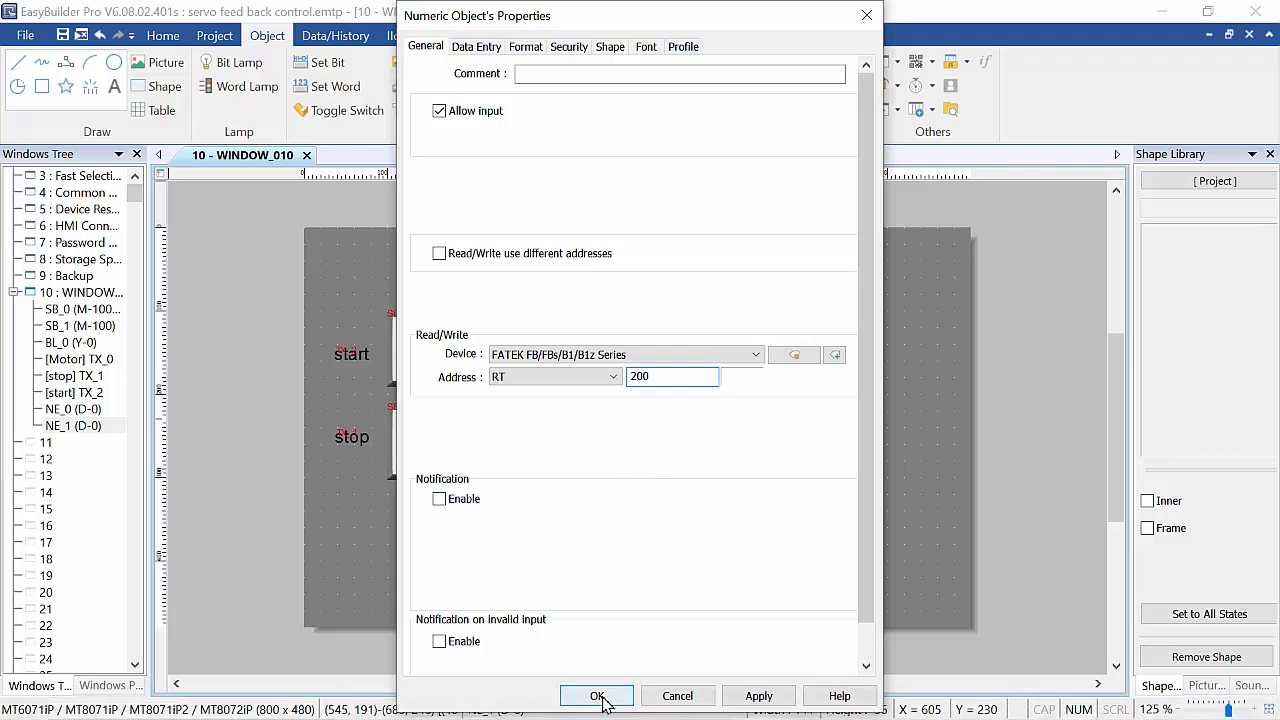
click(598, 695)
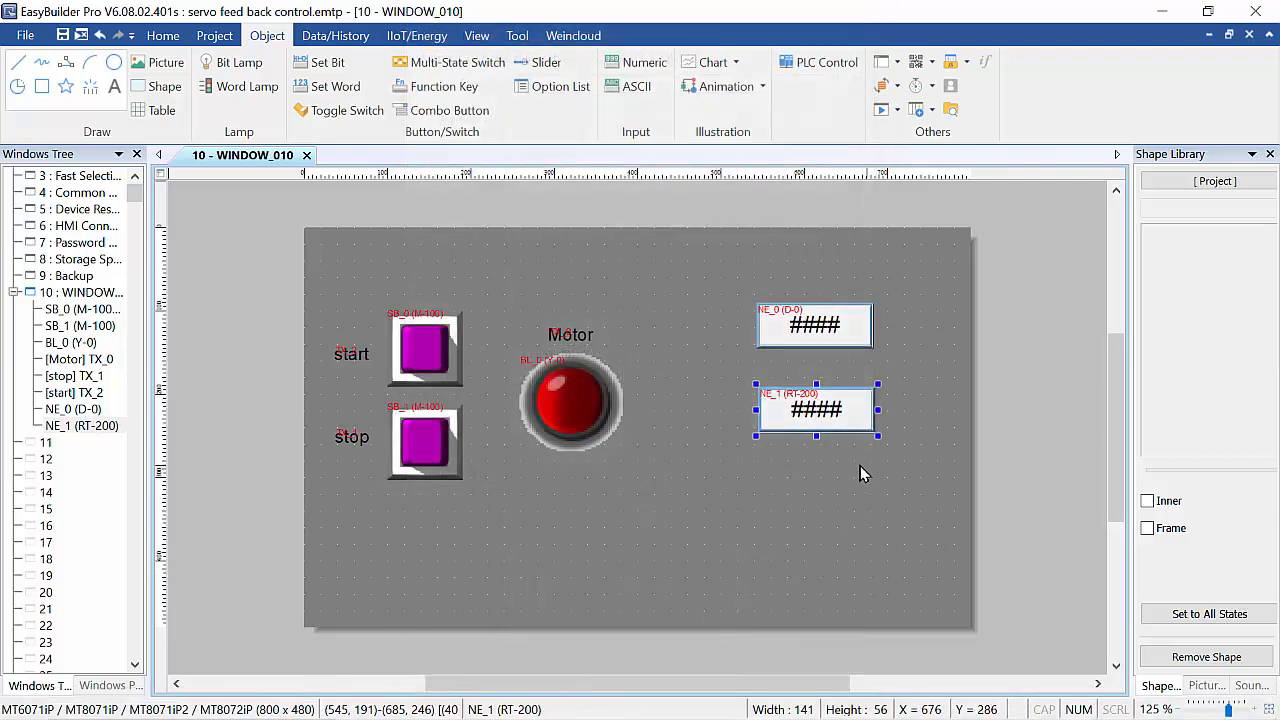
click(800, 488)
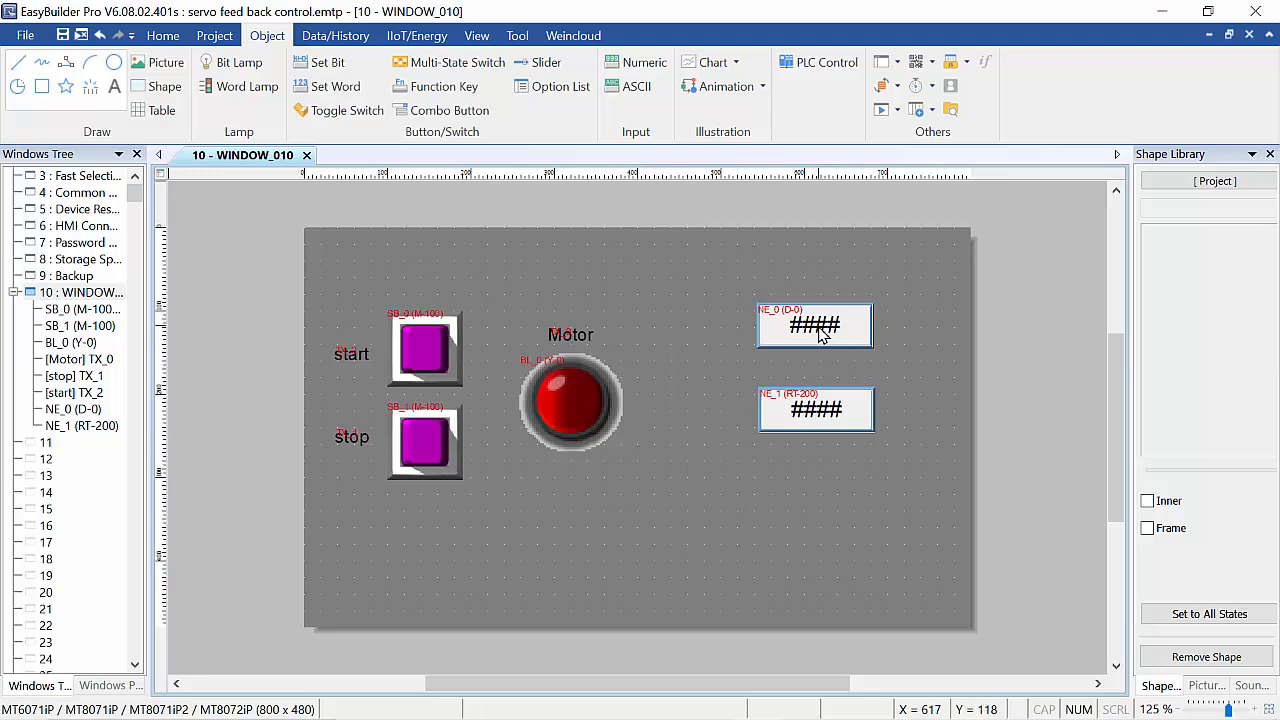
Move both numeric objects leftward so they sit stacked beside the motor lamp.
click(820, 405)
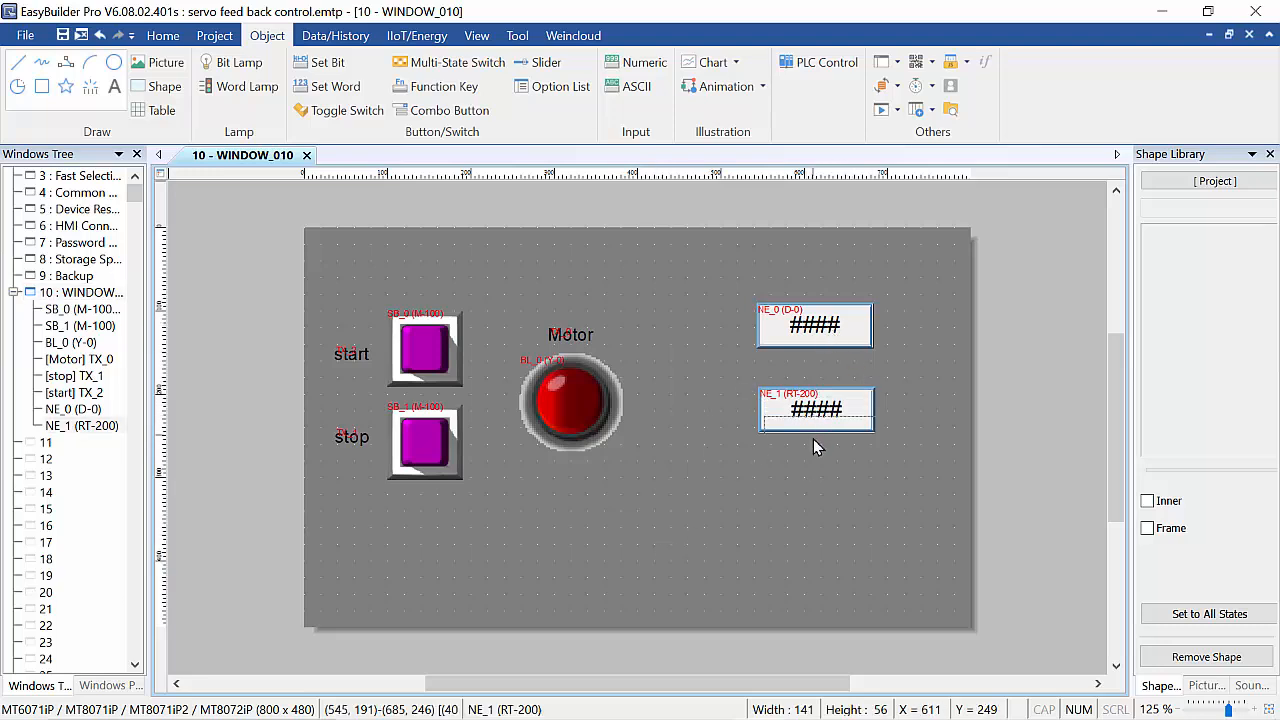
drag(806, 407, 677, 465)
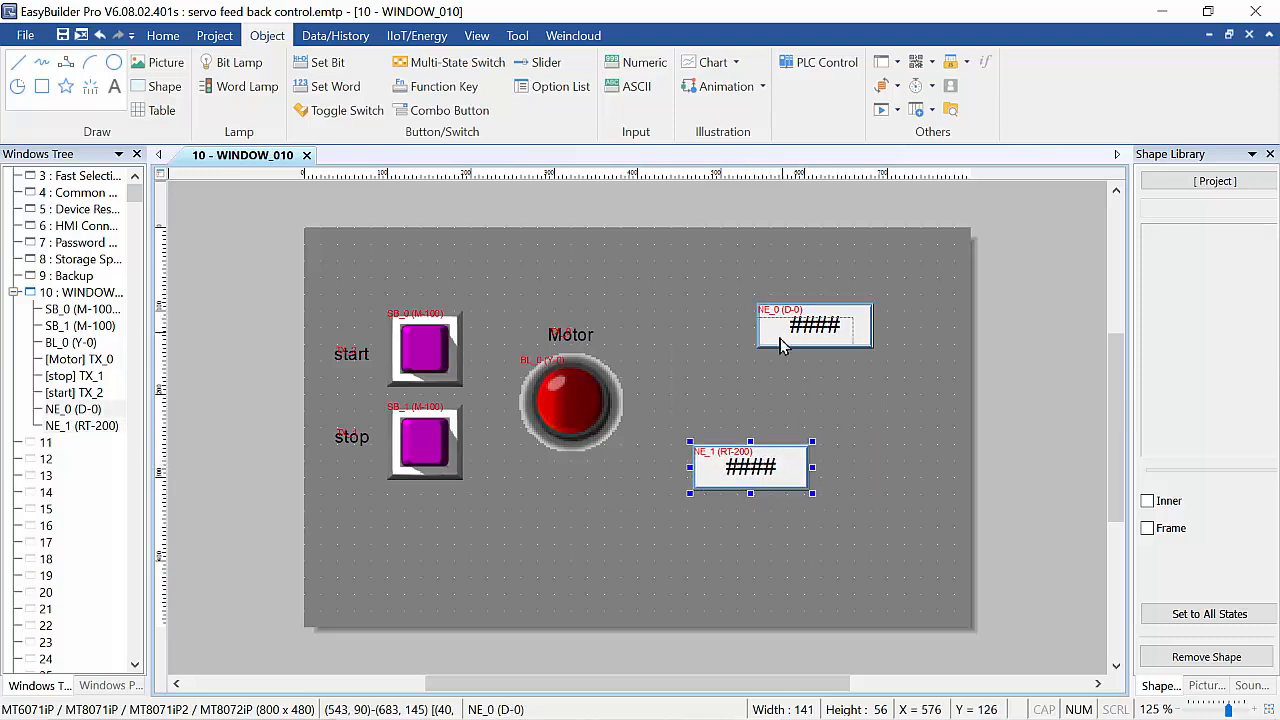
drag(814, 325, 753, 383)
click(664, 533)
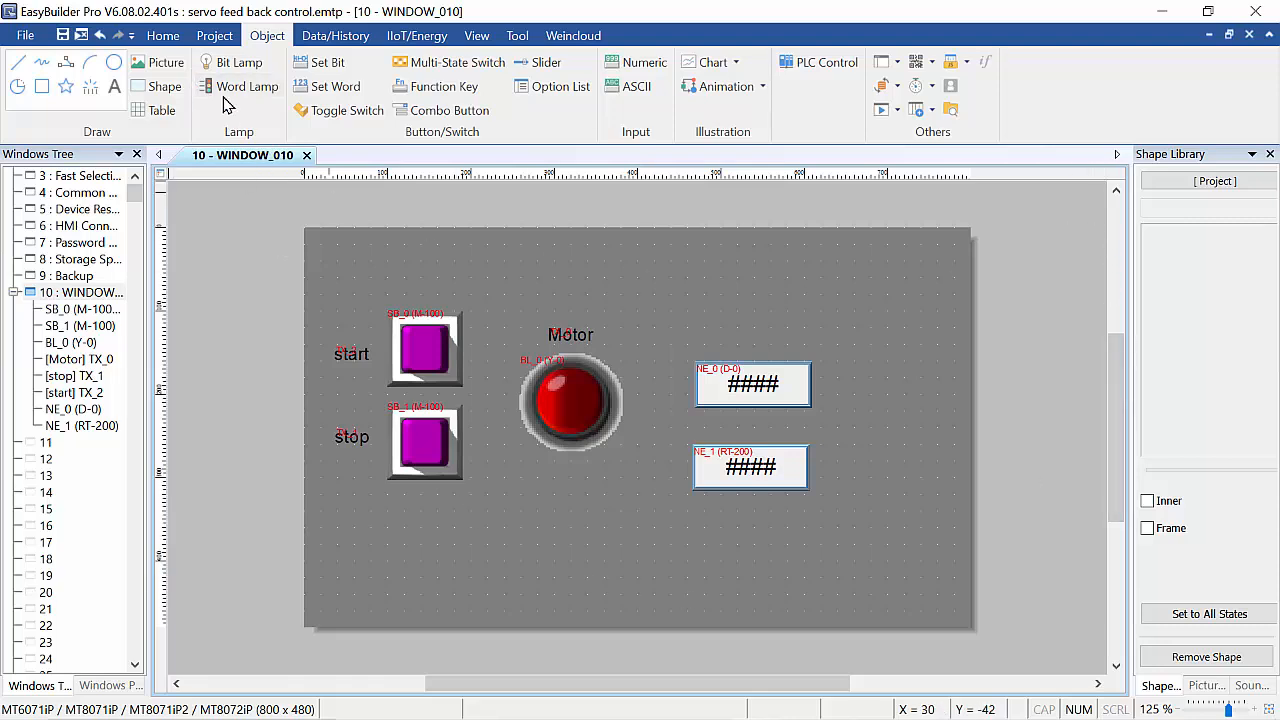
Start the online simulation and enter 8 into the upper numeric display.
click(215, 37)
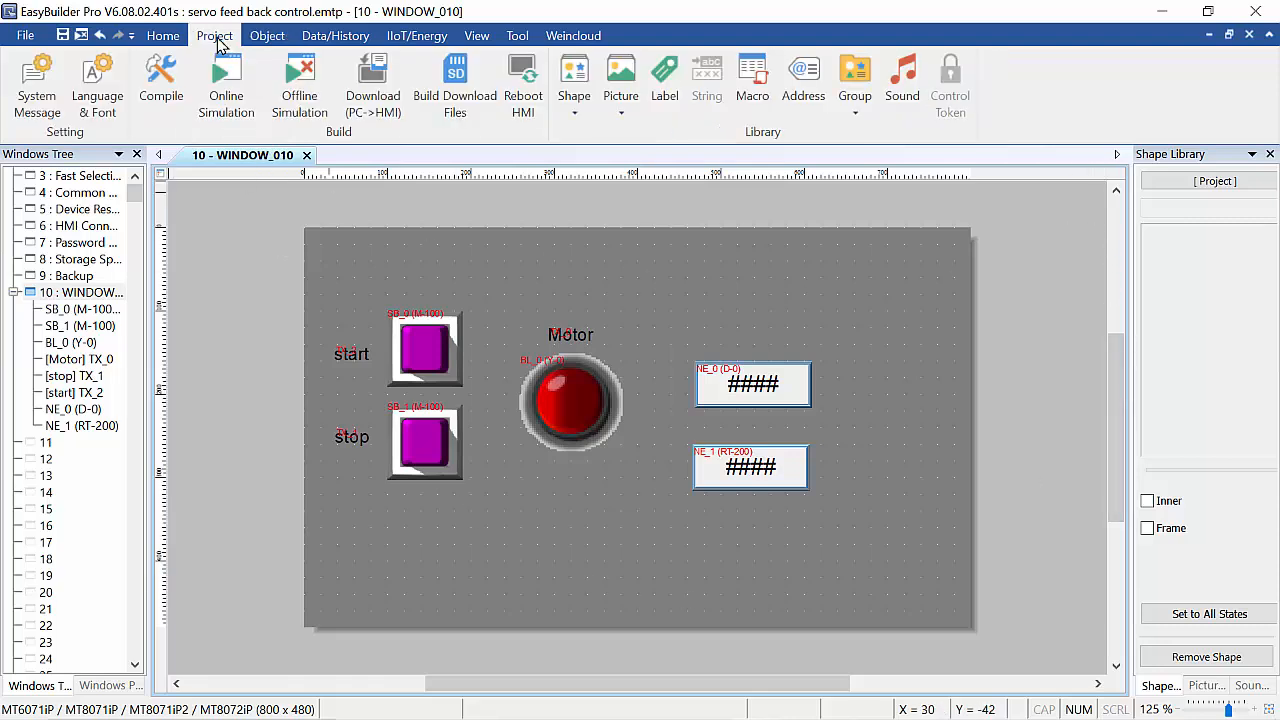
click(226, 95)
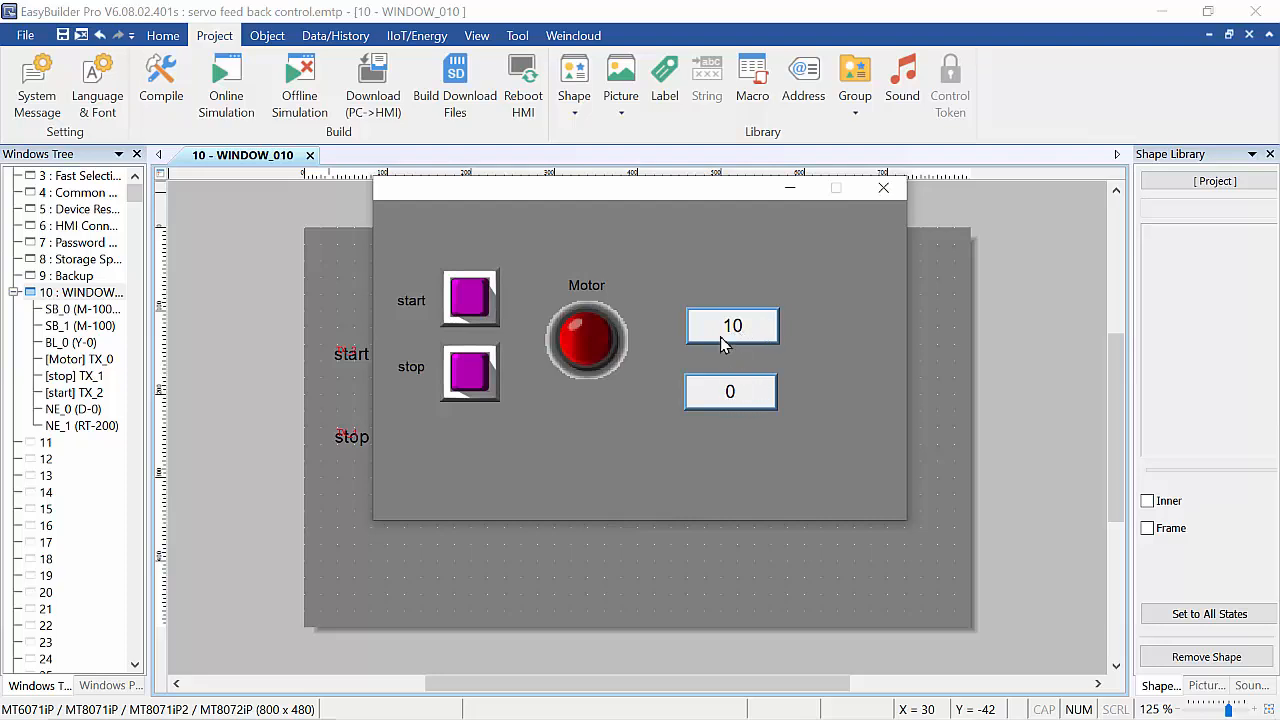
click(735, 335)
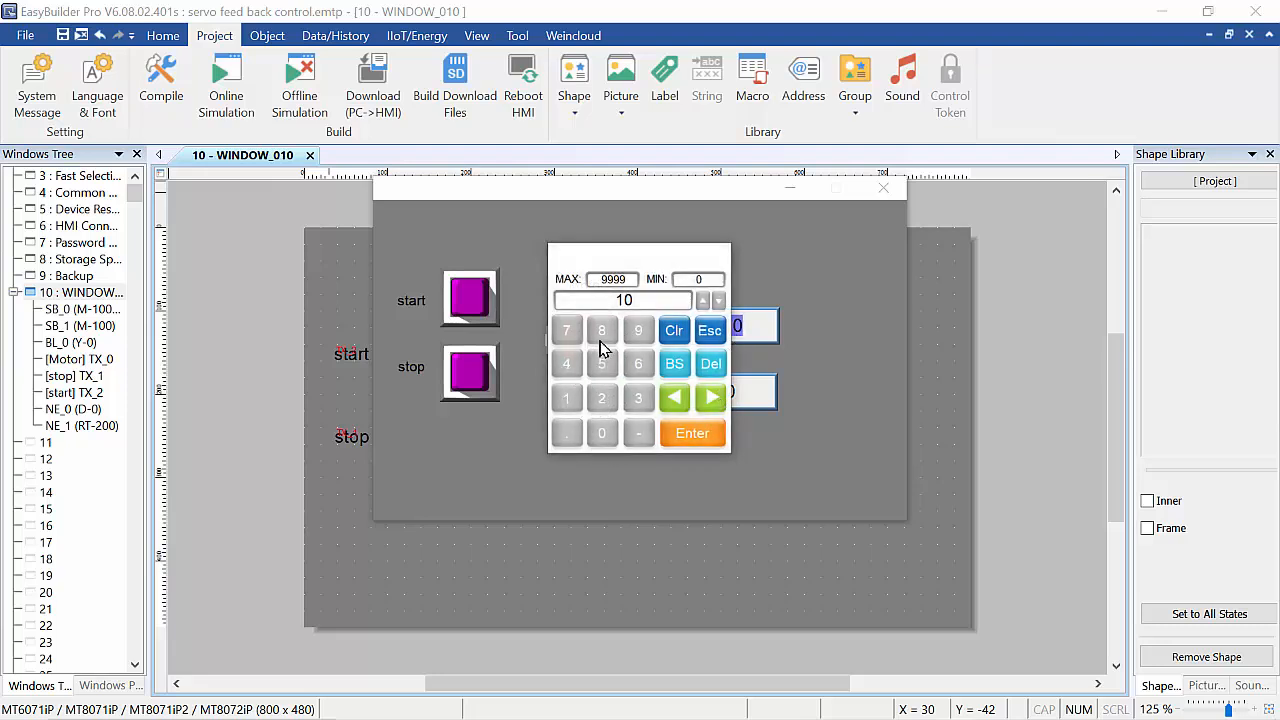
click(601, 331)
click(689, 437)
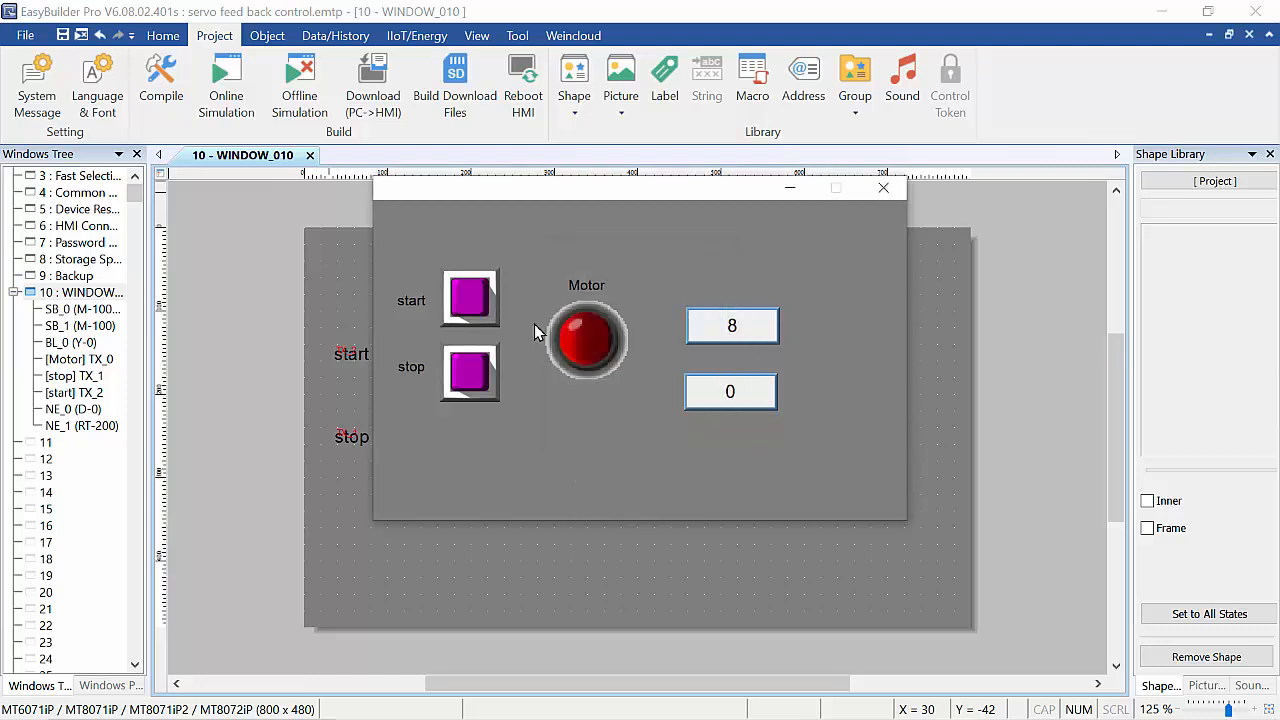
Press the start and stop buttons in the simulation to test the timer, then close the simulation.
click(470, 298)
click(469, 389)
click(462, 296)
click(466, 294)
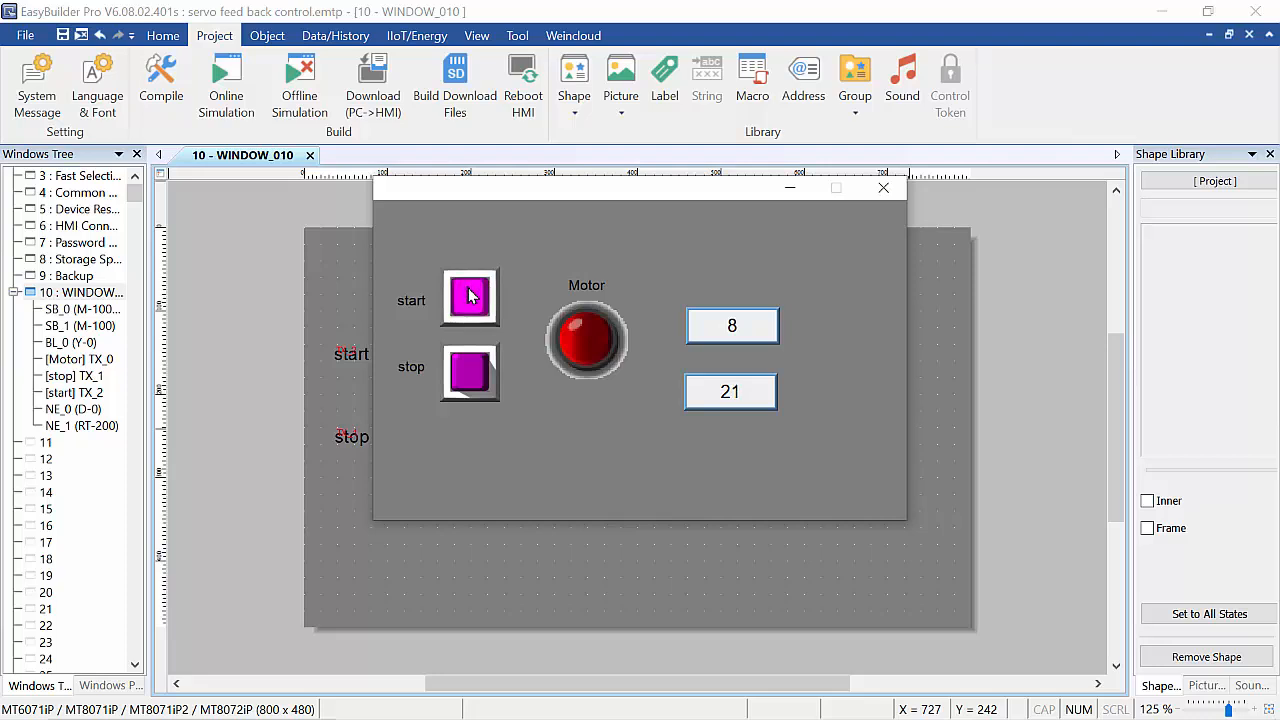
click(474, 372)
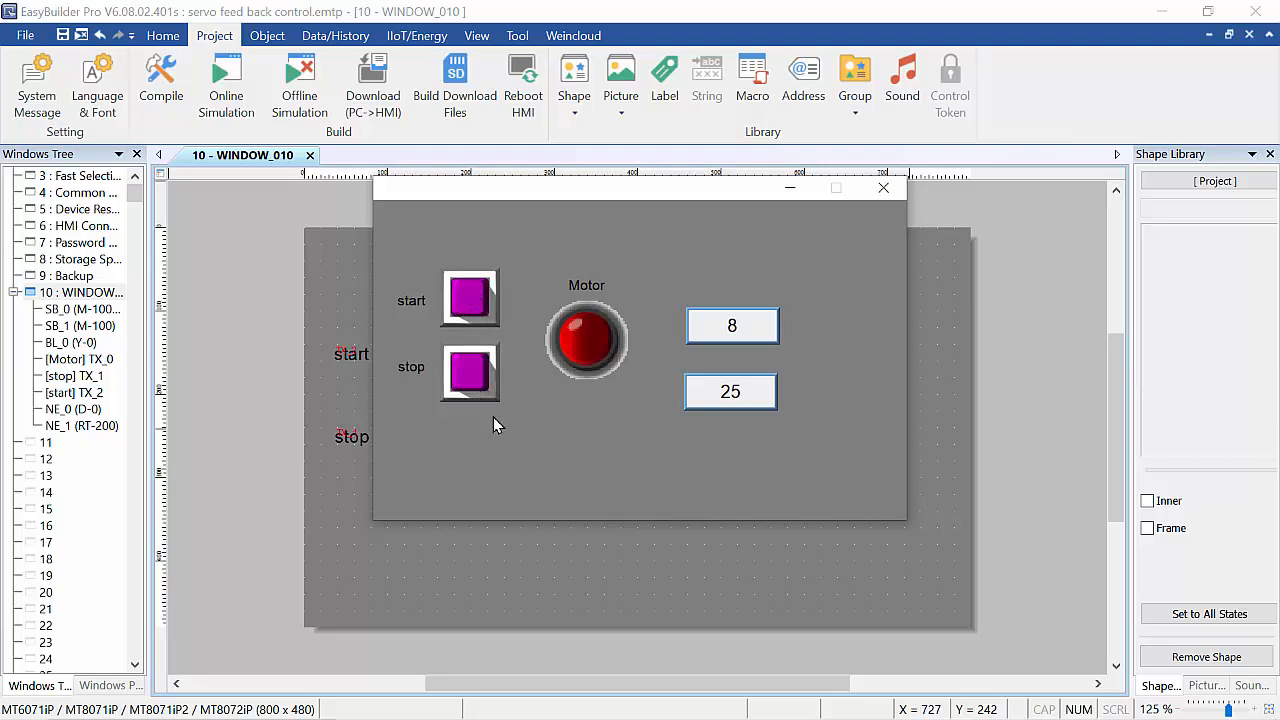
click(883, 193)
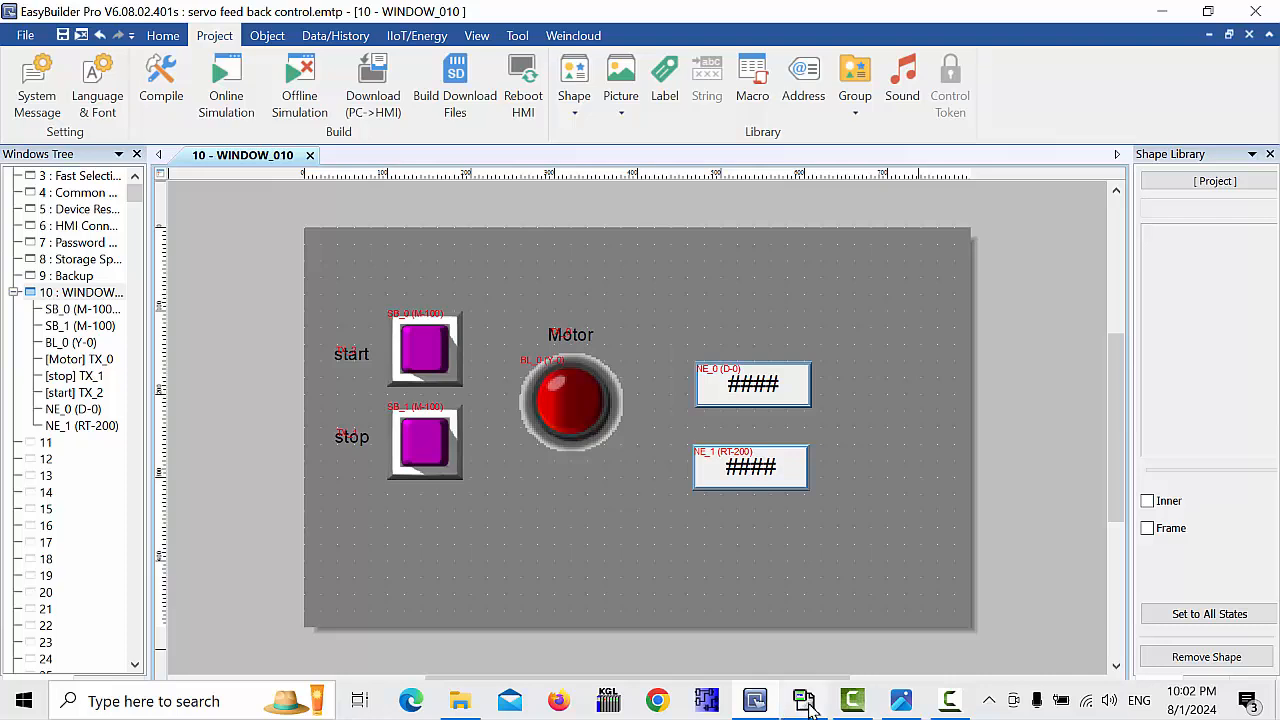
Switch to WinProLadder to examine the ladder's running status, then return to EasyBuilder Pro.
mouse_move(806, 702)
click(825, 632)
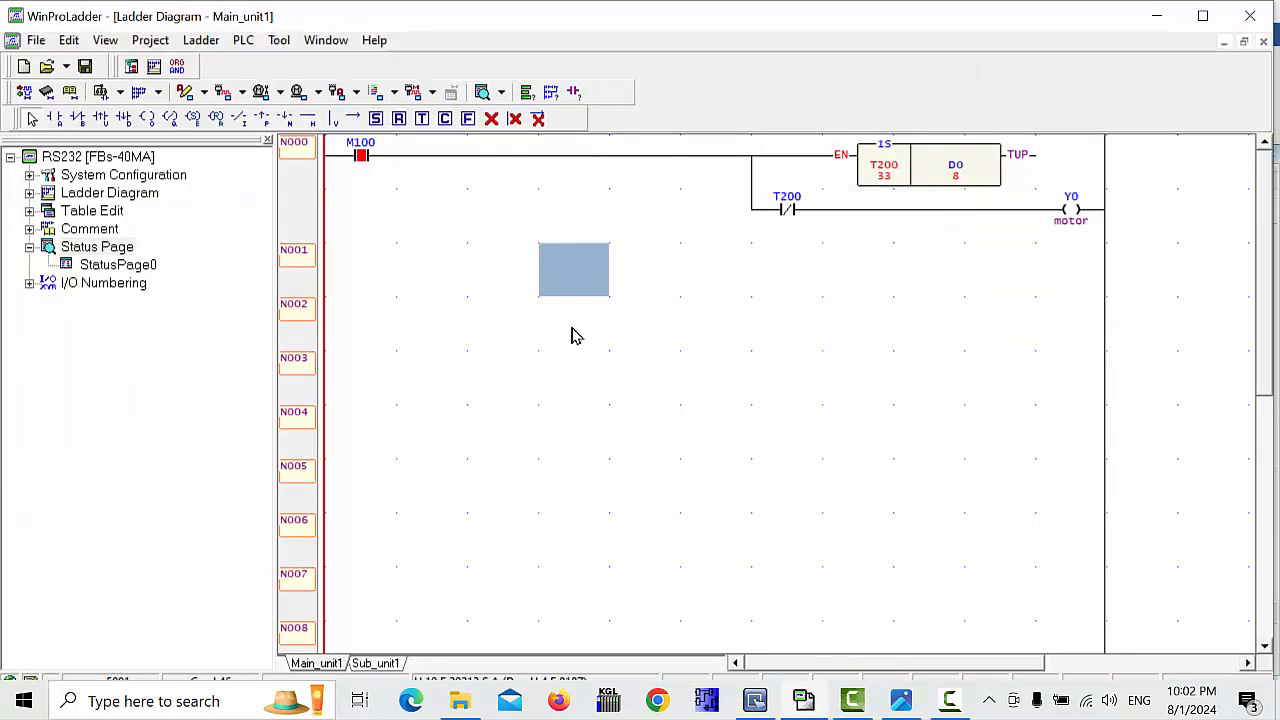
click(364, 160)
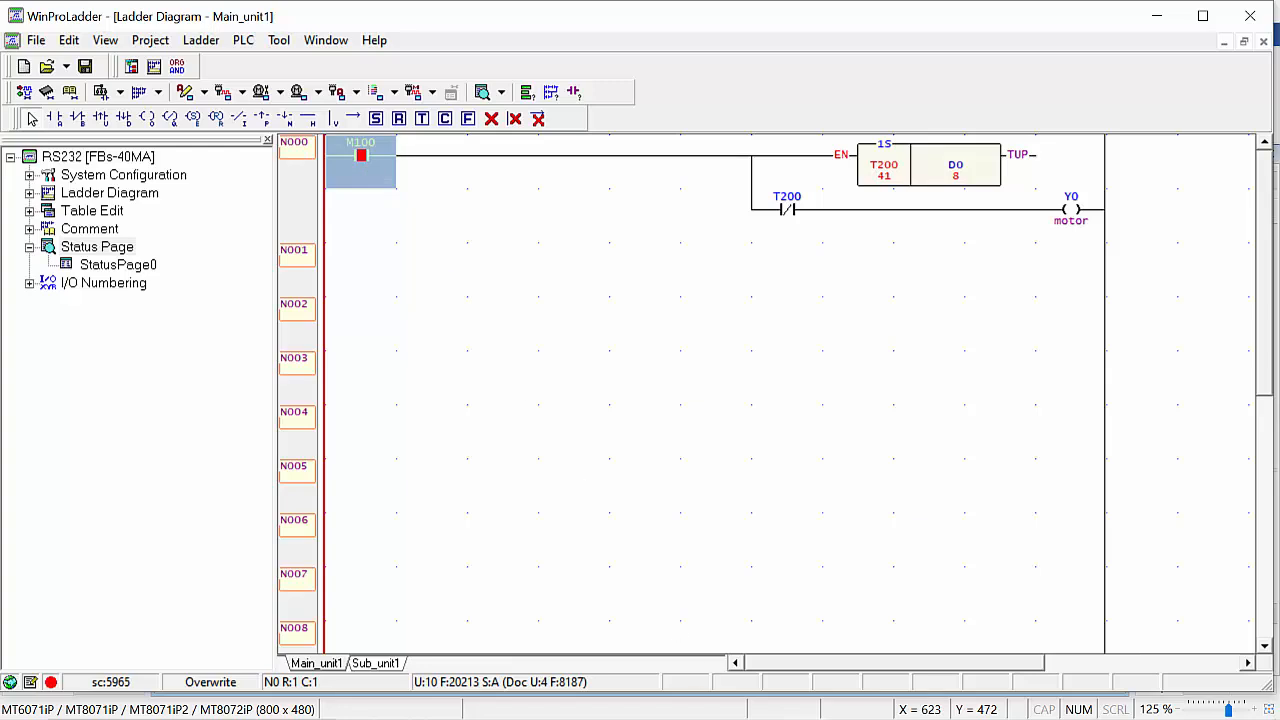
mouse_move(800, 717)
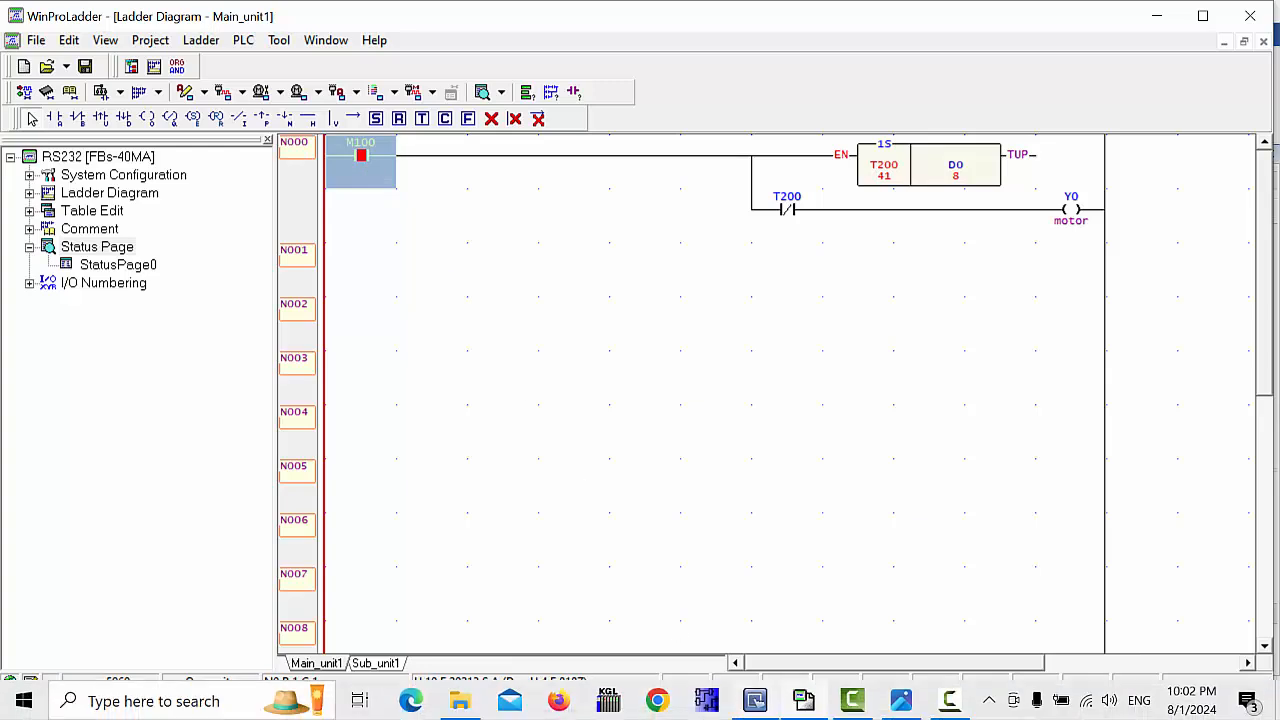
click(806, 706)
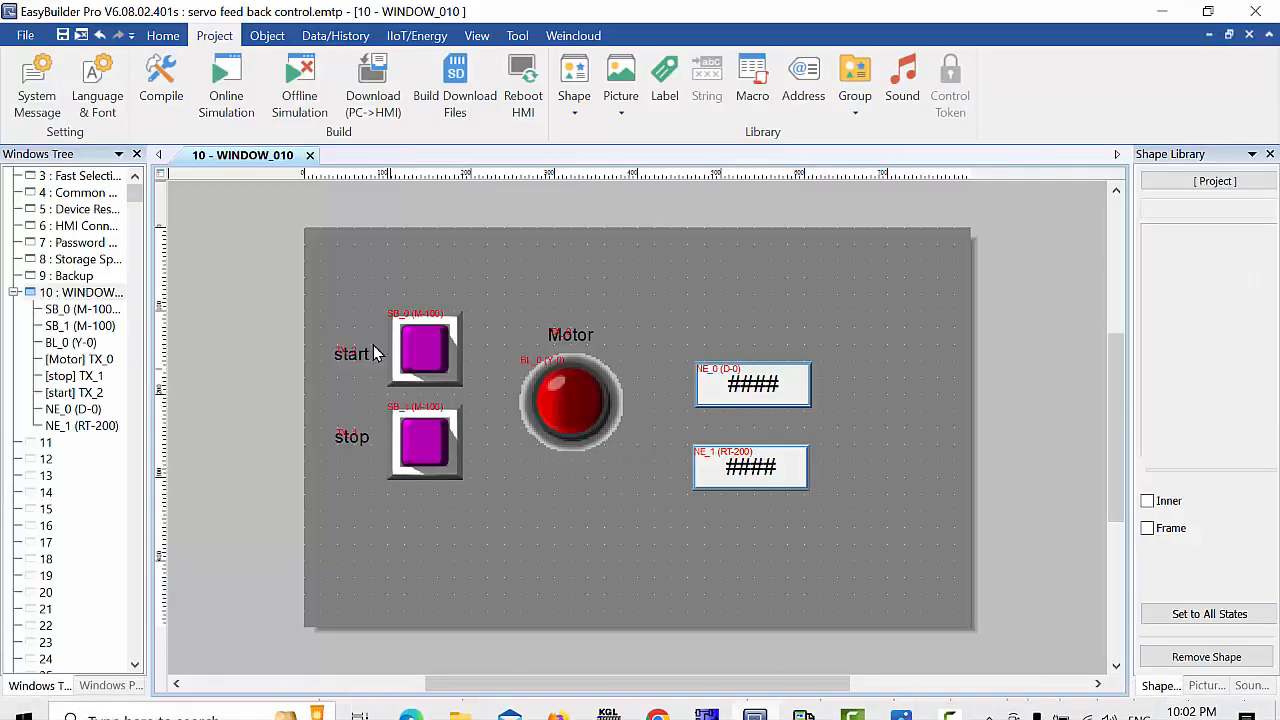
Check the start button's properties and change the stop button's set style to Set OFF.
double_click(427, 345)
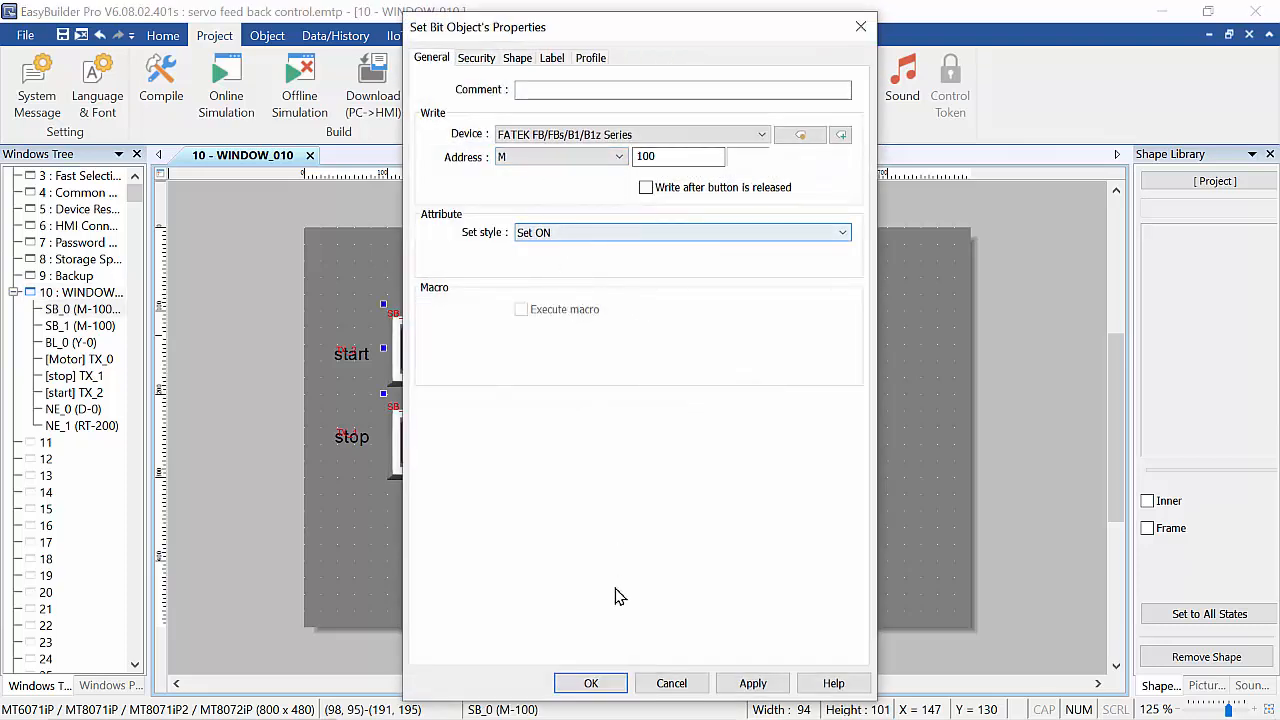
click(591, 683)
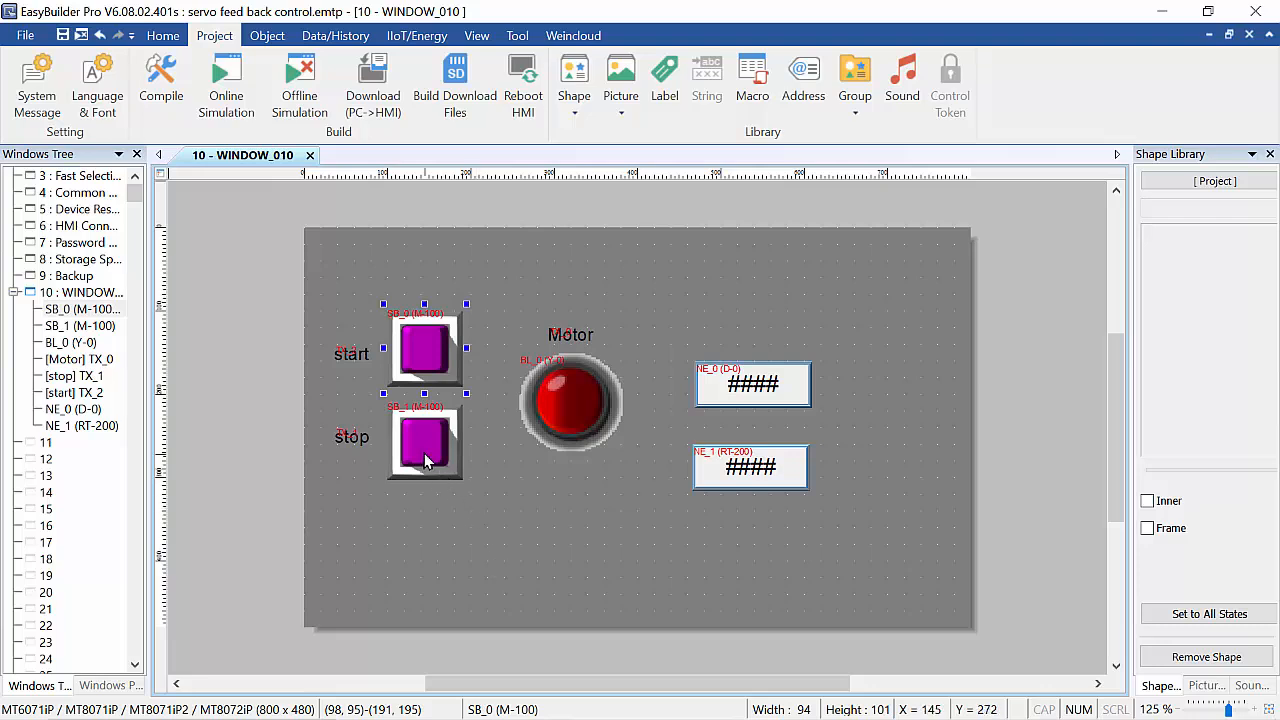
click(424, 455)
double_click(424, 455)
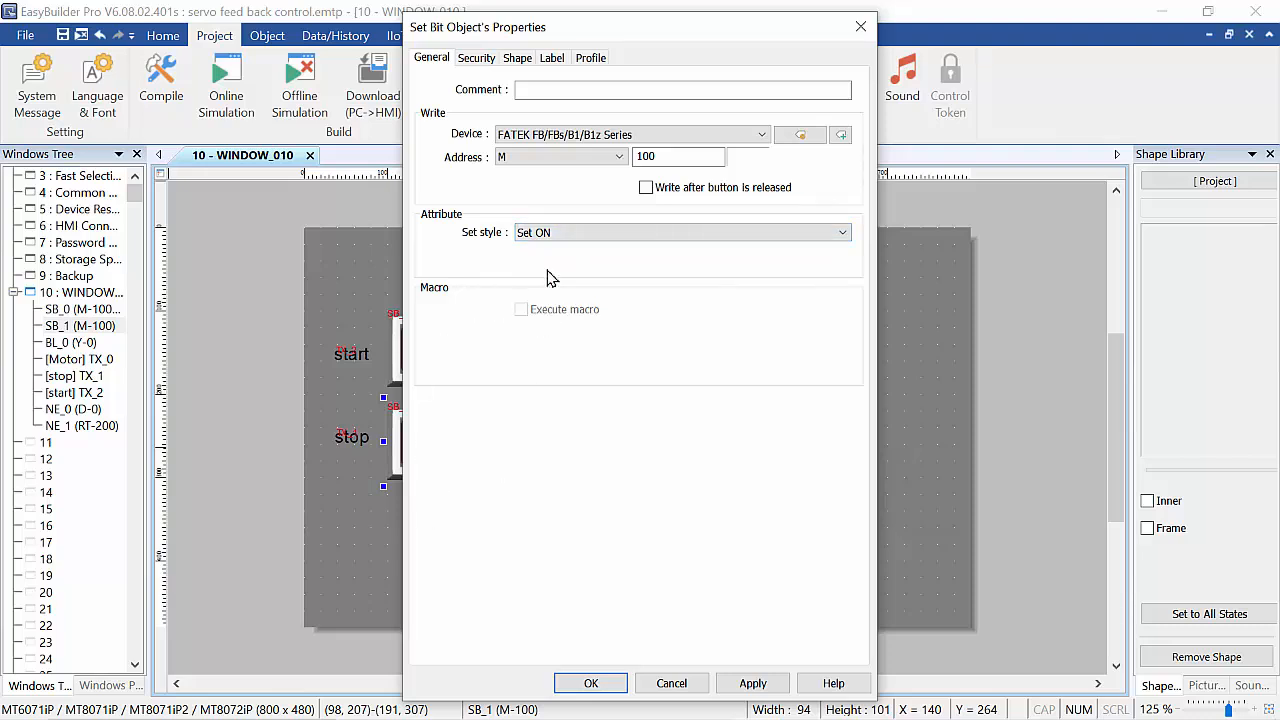
click(743, 240)
click(559, 262)
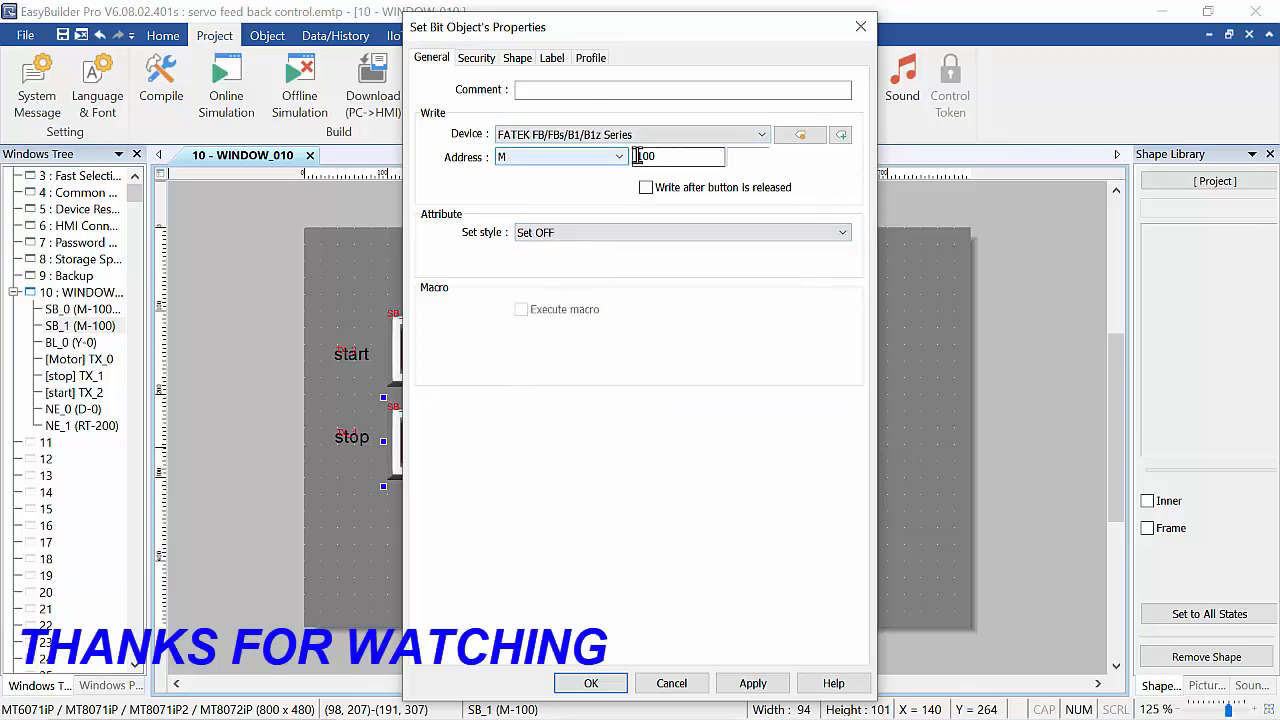
click(603, 690)
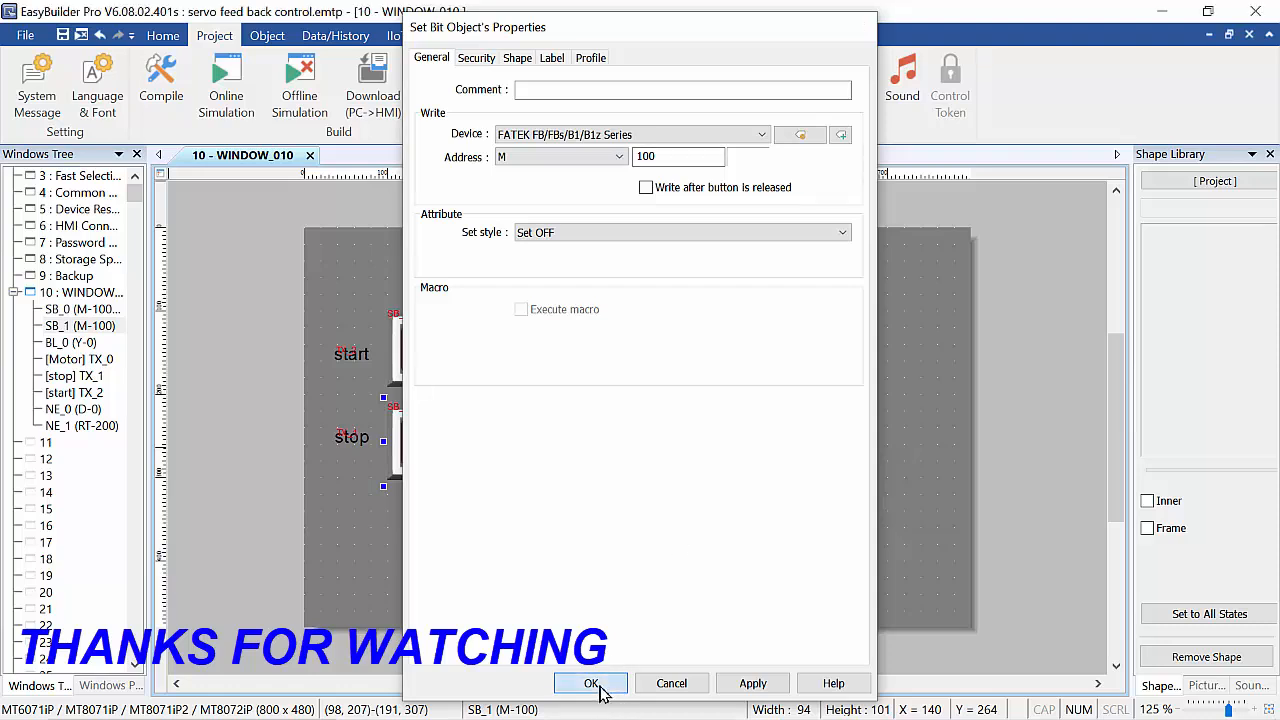
click(557, 508)
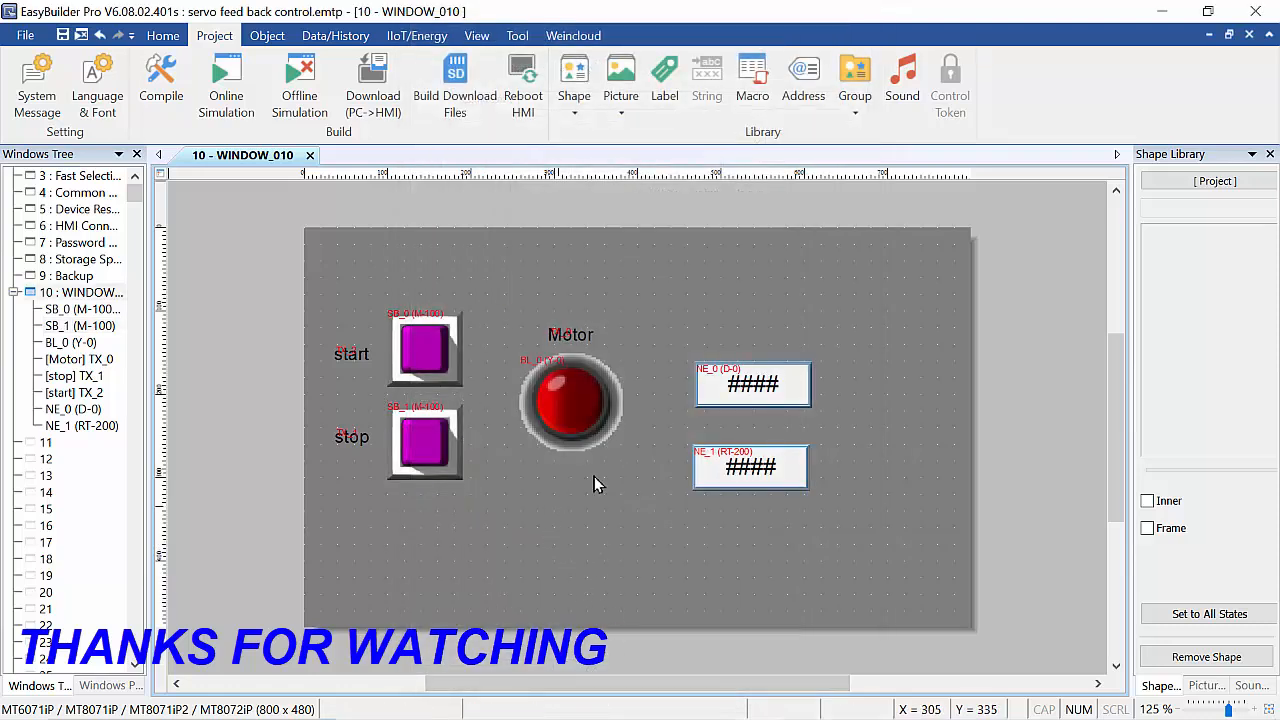